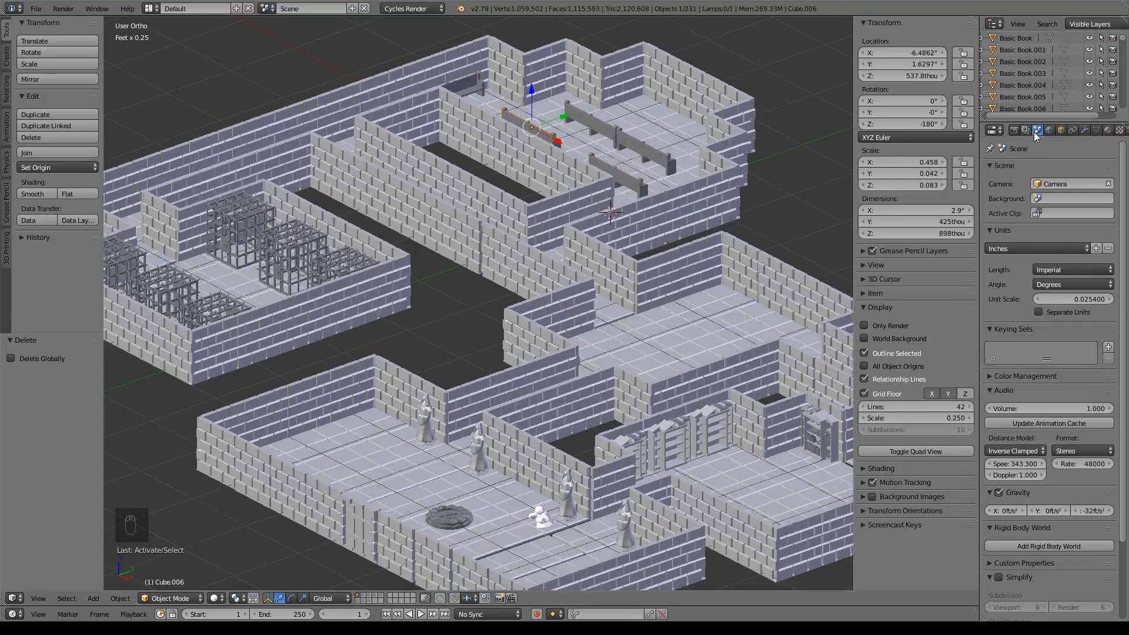
Choose the Inches unit preset and add a cube mesh on an empty layer
left_click(1010, 248)
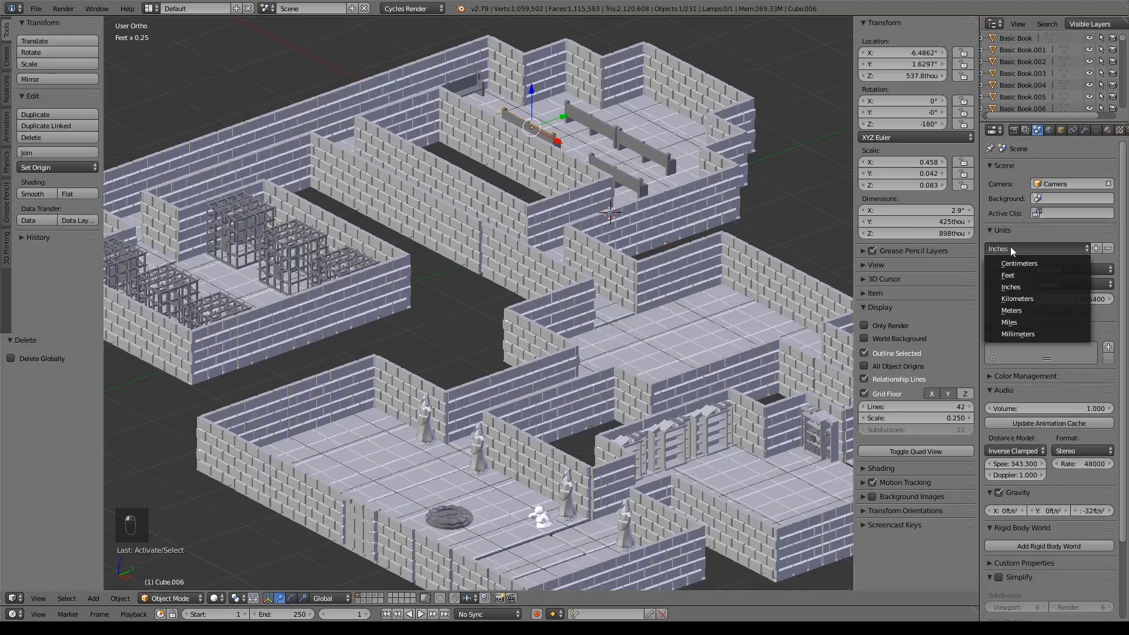
left_click(1032, 287)
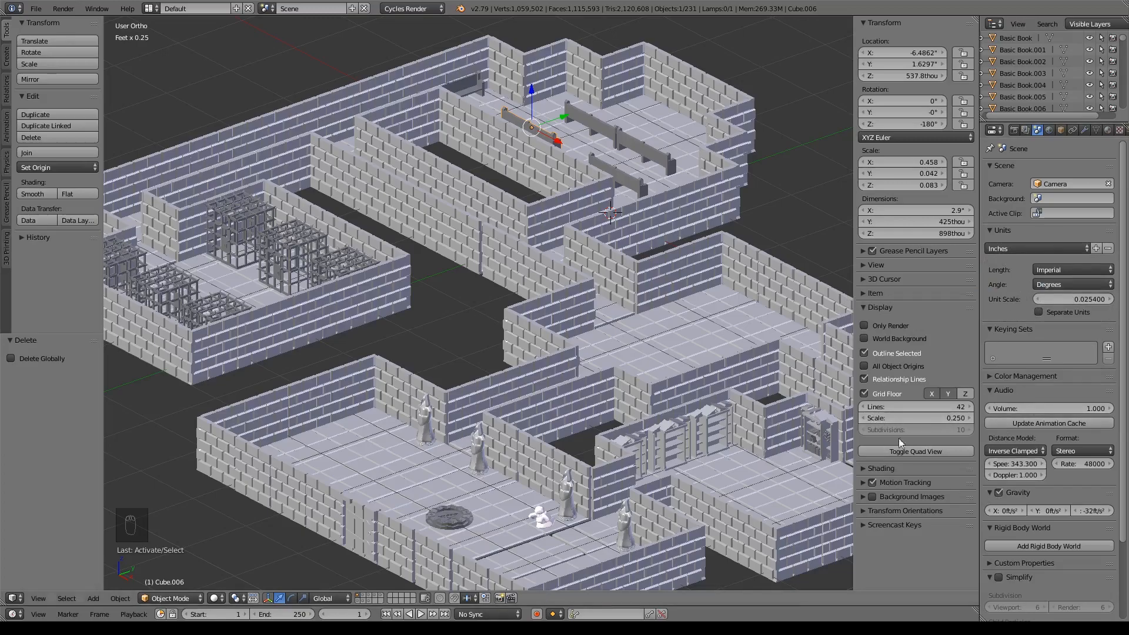
left_click(375, 602)
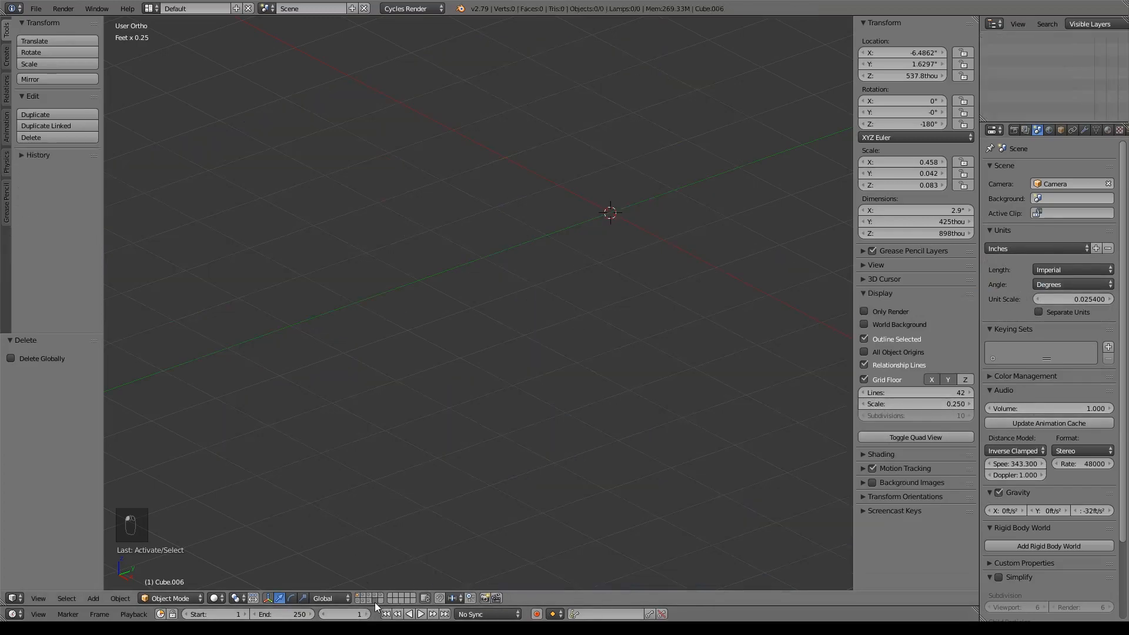
middle_click_drag(678, 343, 593, 363)
key("shift+a")
mouse_move(594, 358)
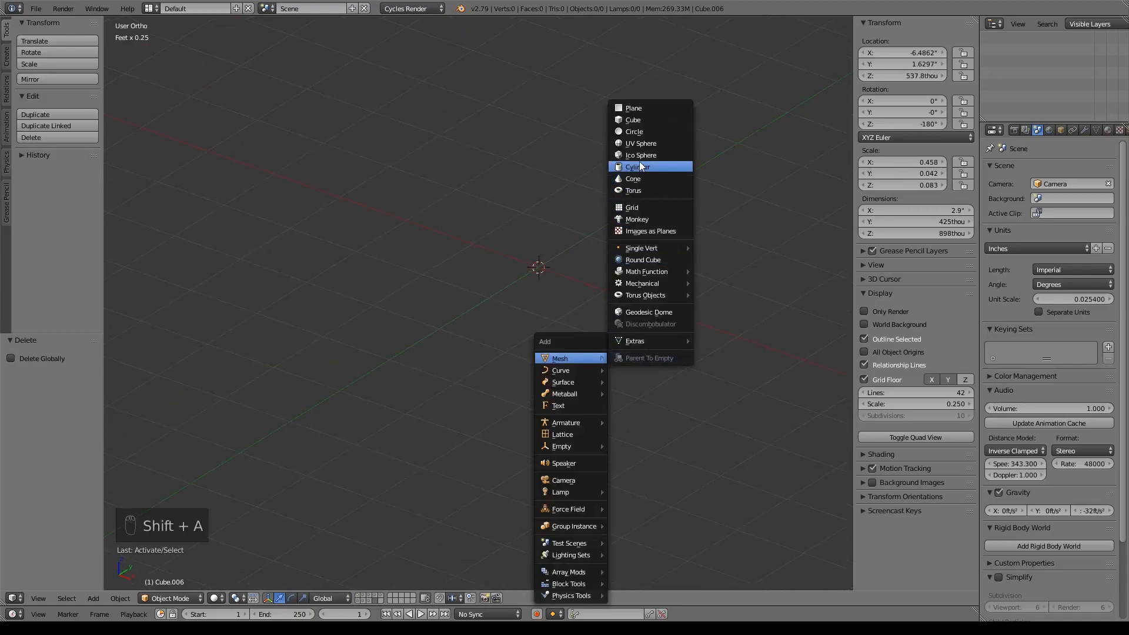
left_click(638, 118)
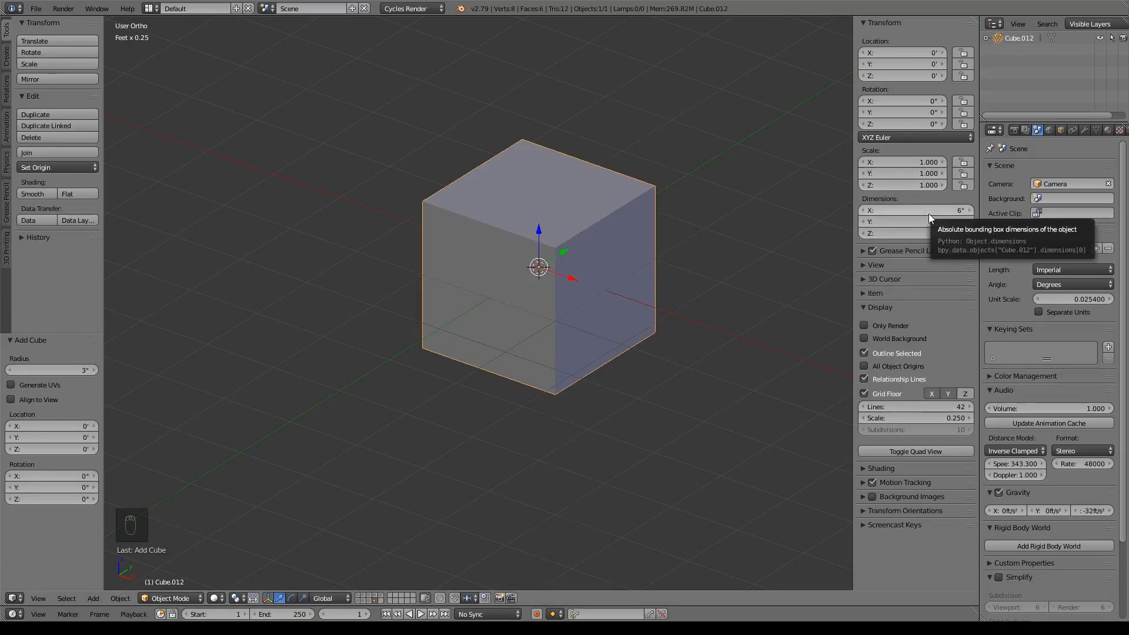
Set the cube's dimensions to 2 inches in X, 1 inch in Y and 0.5 inch in Z
key("KP_1")
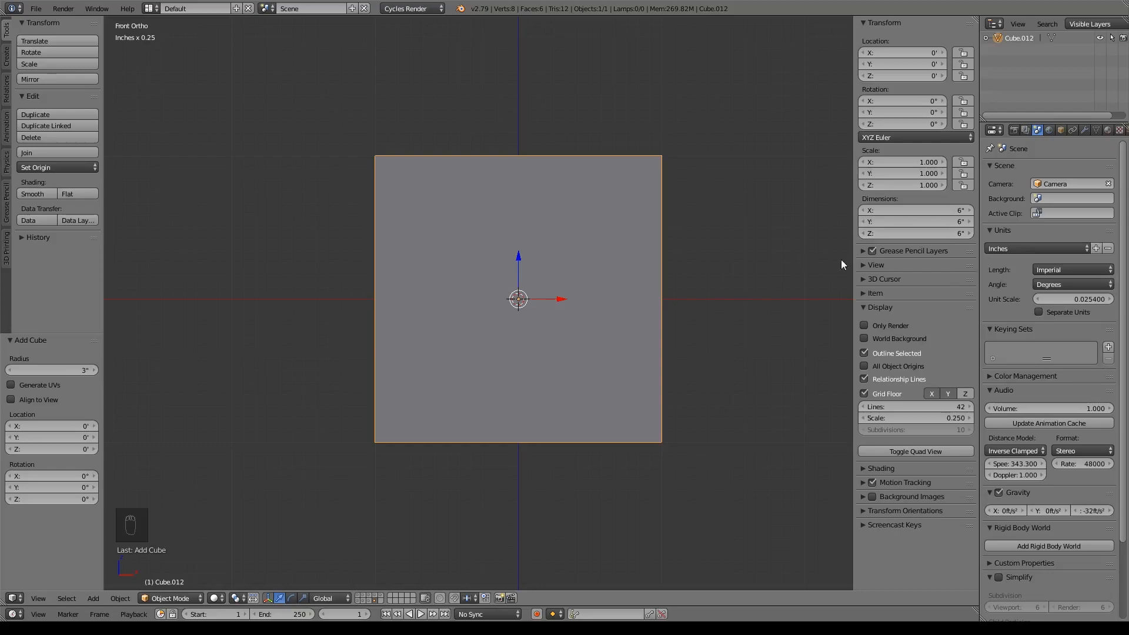
left_click(911, 233)
type(".5")
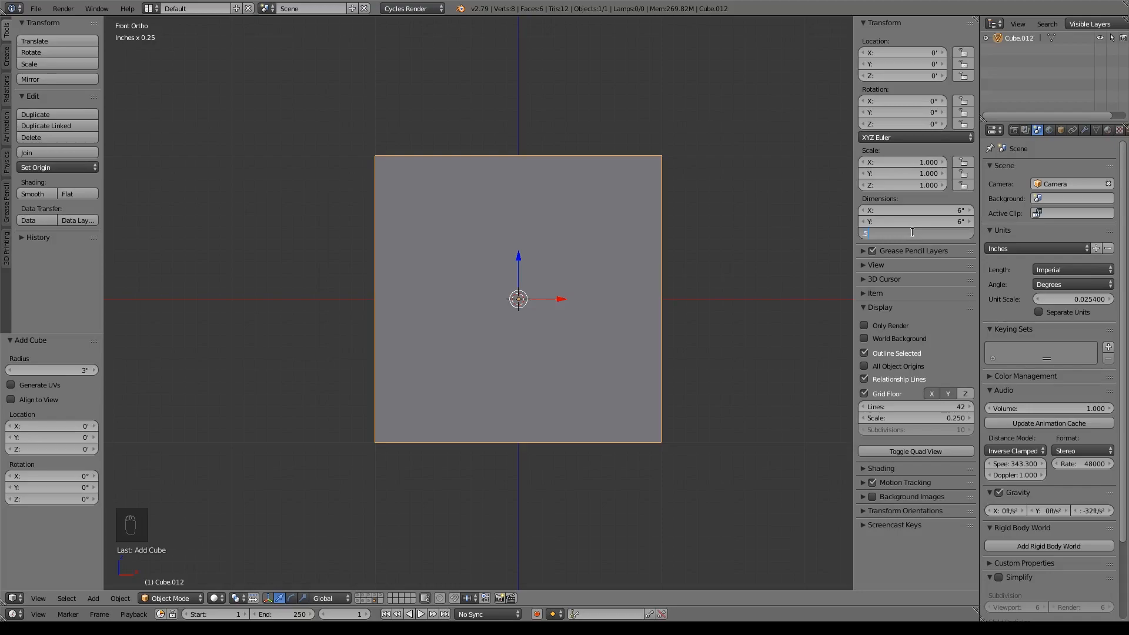
key("Return")
left_click(913, 223)
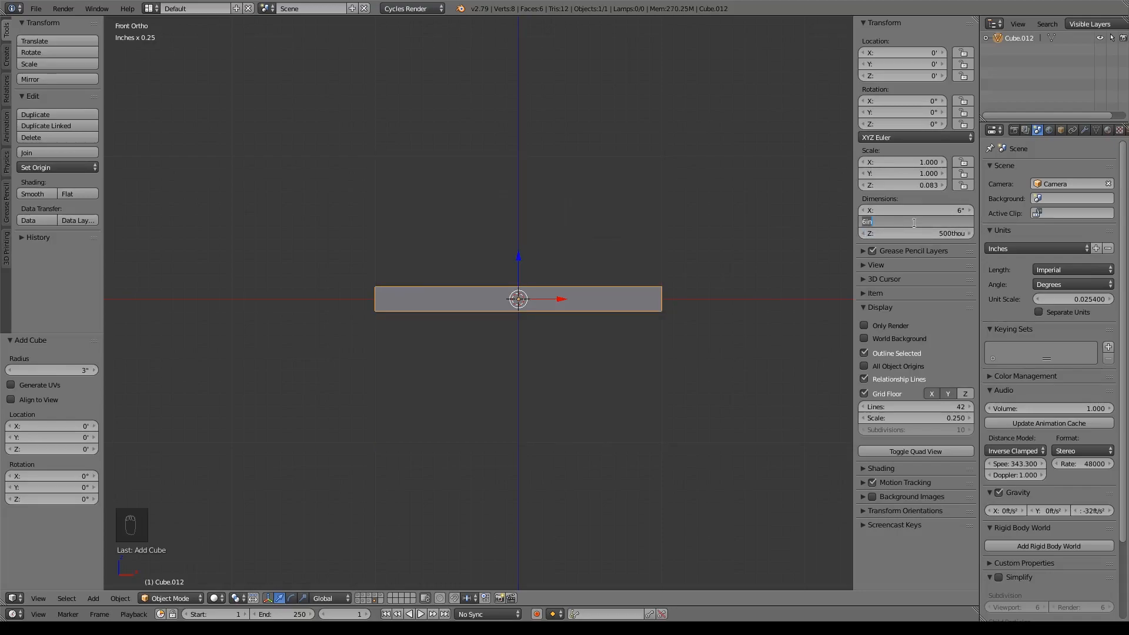
type("1")
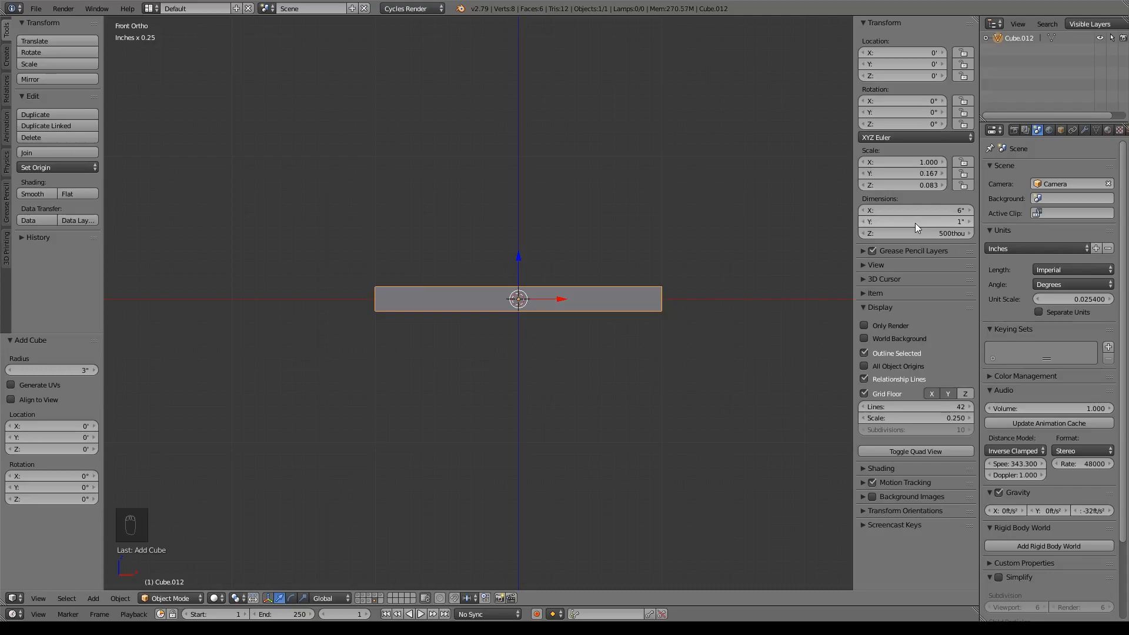
key("Return")
left_click(913, 212)
type("2")
key("Return")
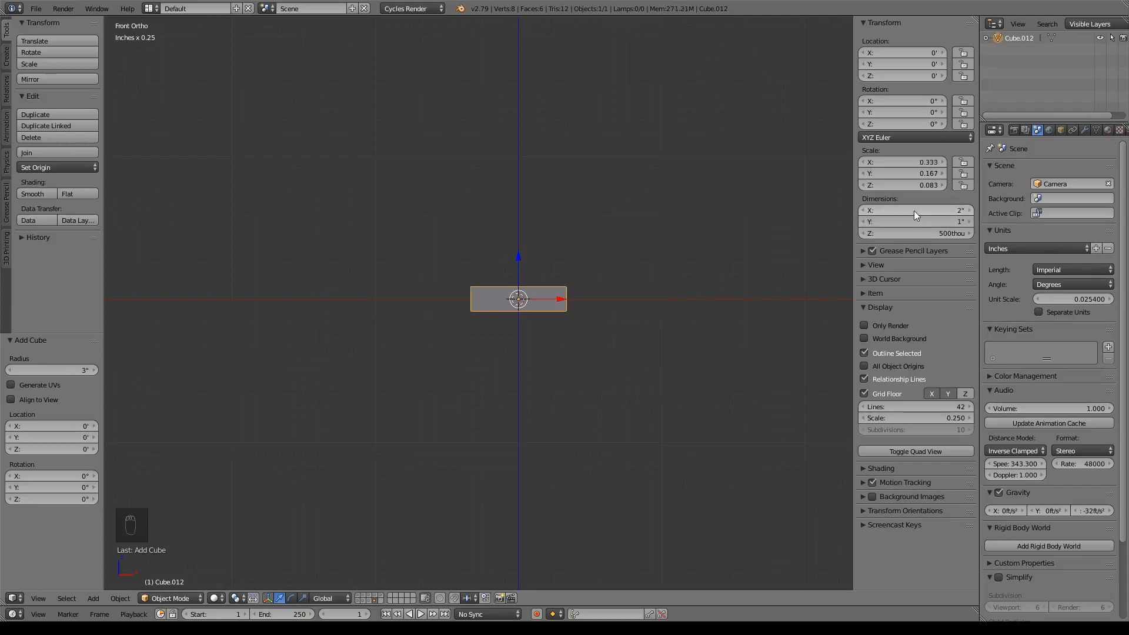
Raise the block's bottom vertices about 0.37 inch along Z in Edit Mode, leaving a thin slab
scroll(587, 286, "up", 7)
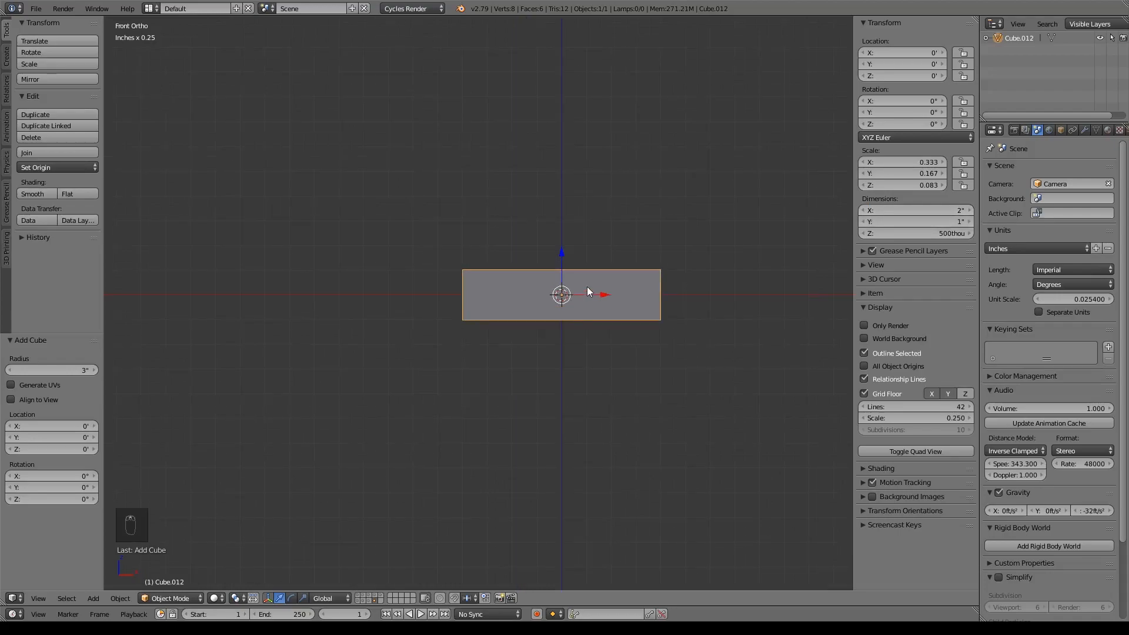
middle_click_drag(567, 287, 558, 288, "shift")
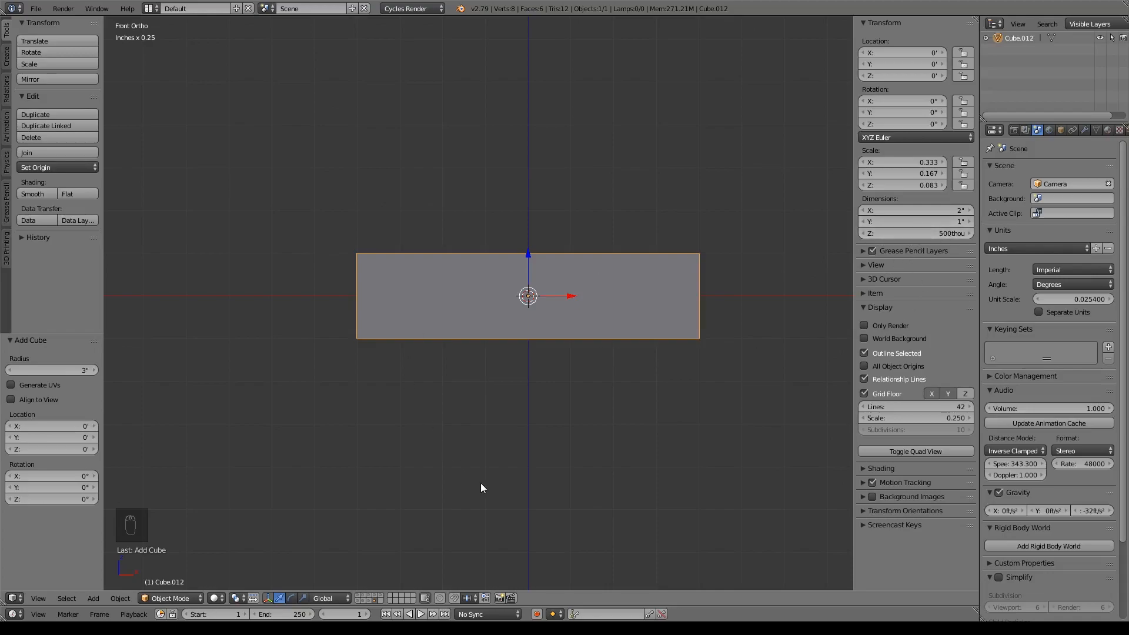
key("Tab")
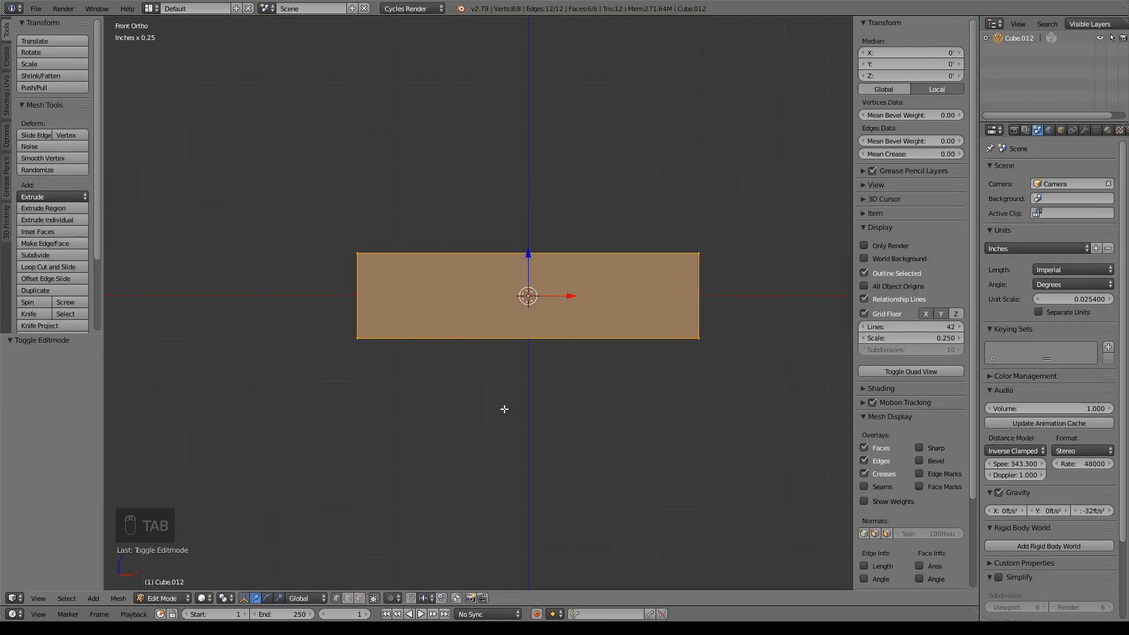
scroll(504, 409, "up", 2)
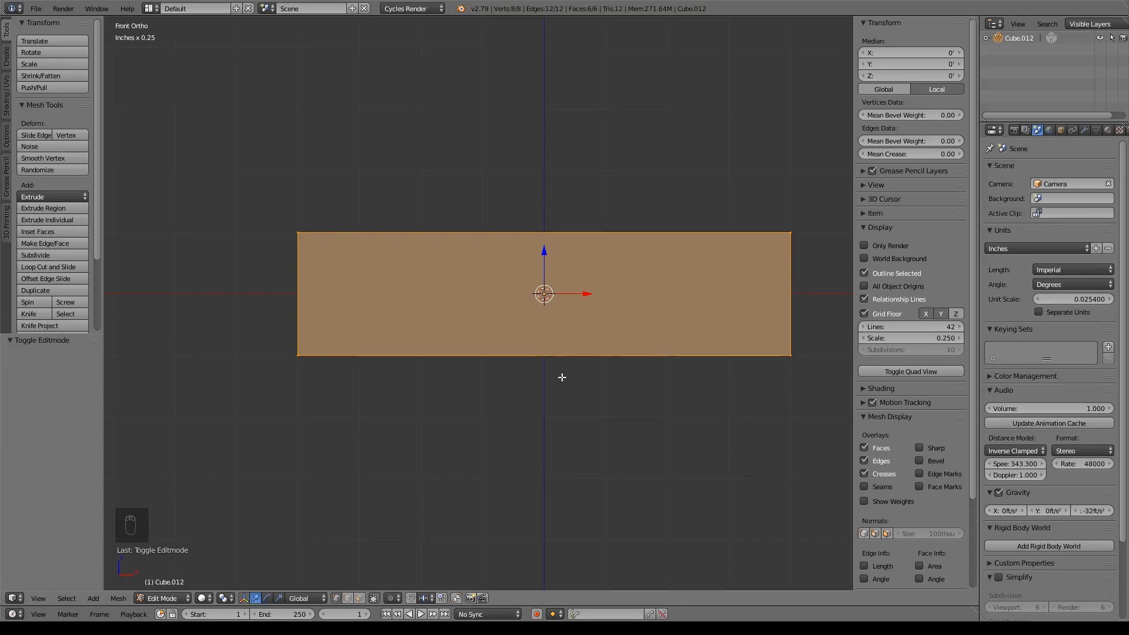
key("a")
key("z")
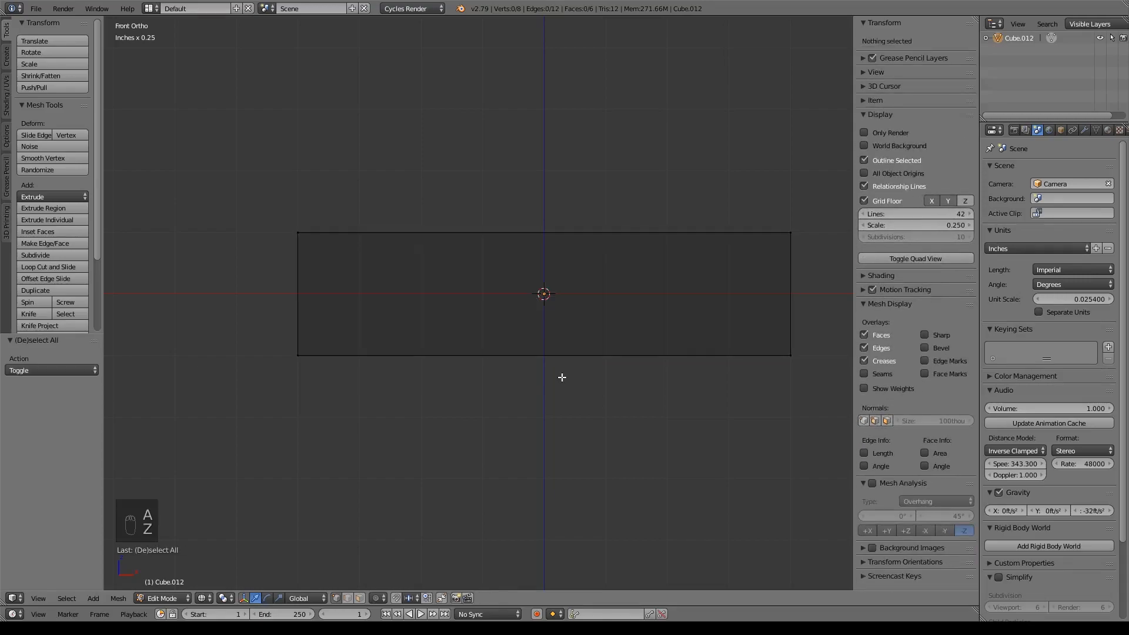
key("b")
left_click_drag(227, 312, 779, 420)
left_click_drag(547, 319, 559, 229)
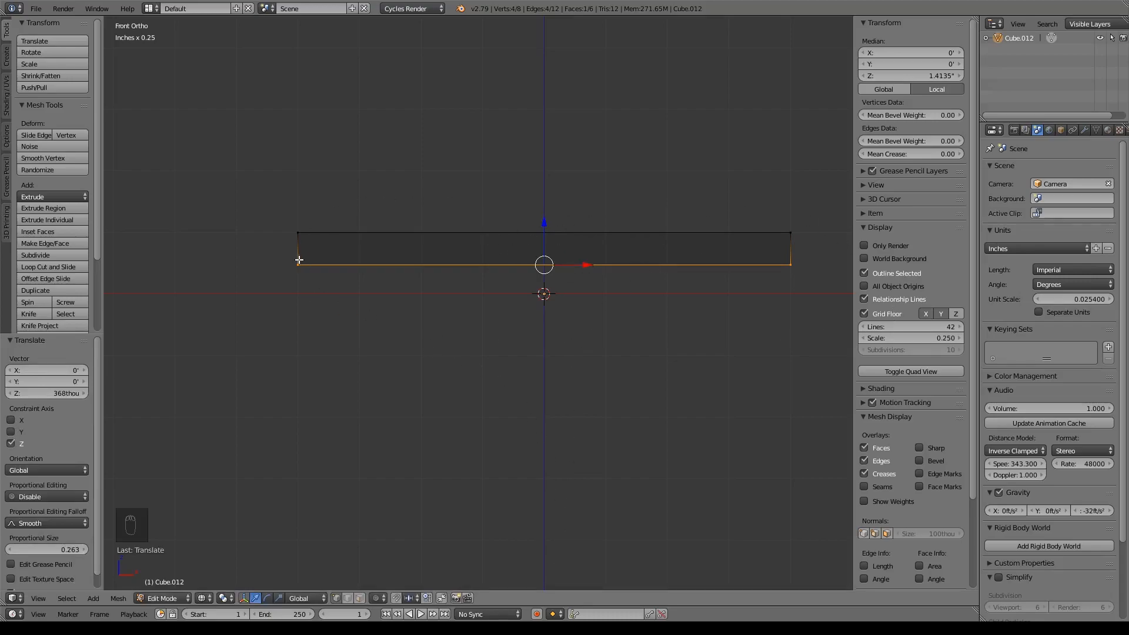
left_click_drag(544, 222, 546, 223)
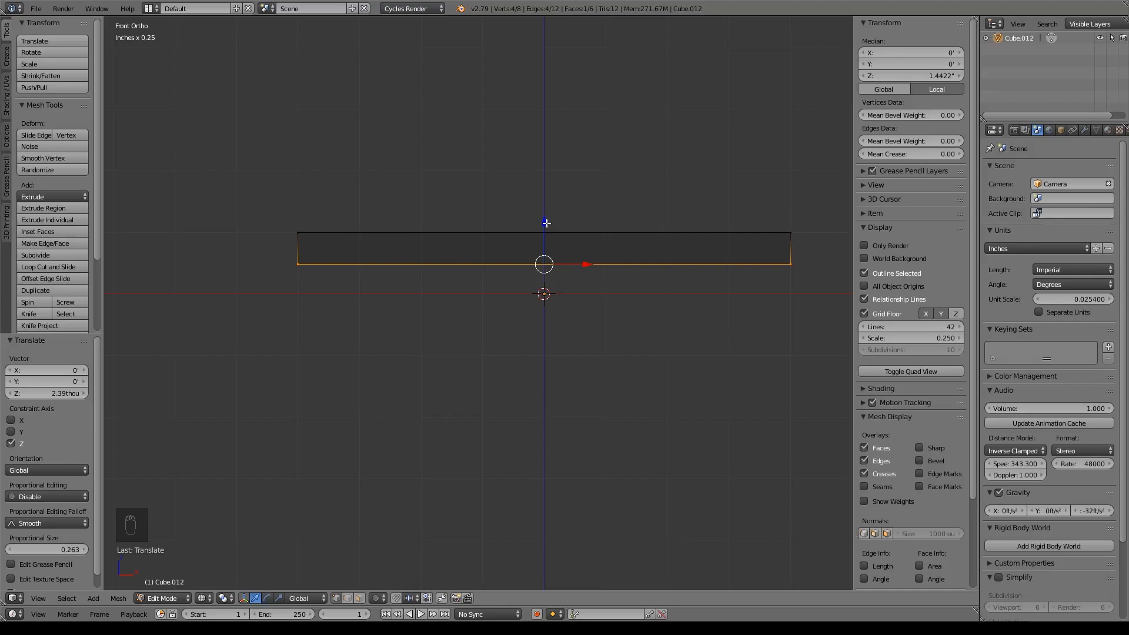
Extrude the slab's bottom face in place and scale the new face to about 0.523
key("e")
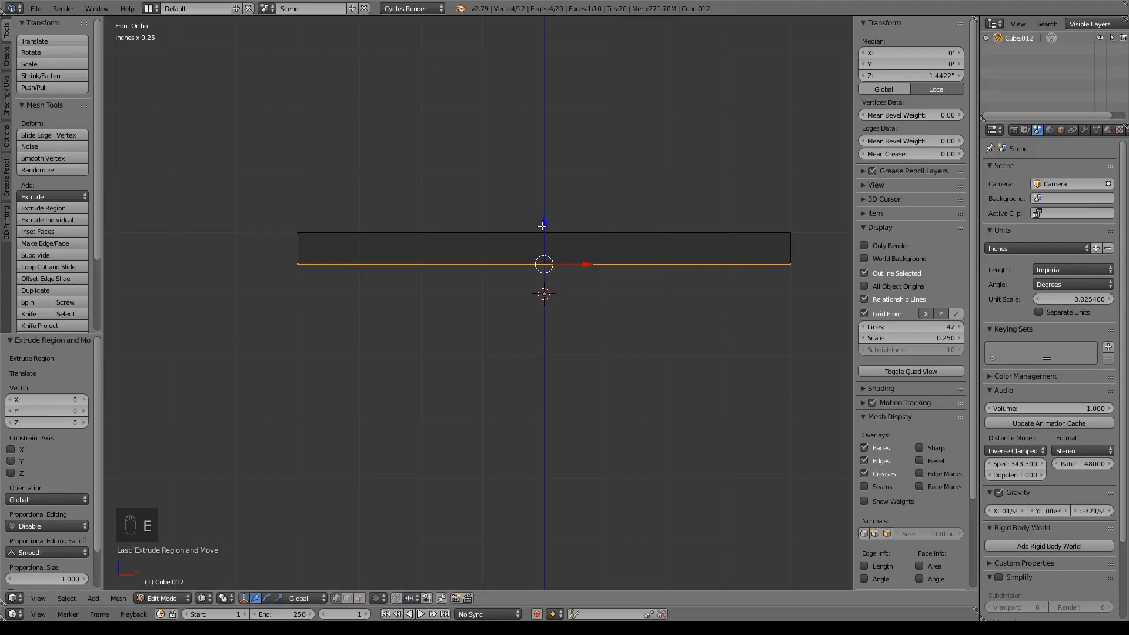
key("z")
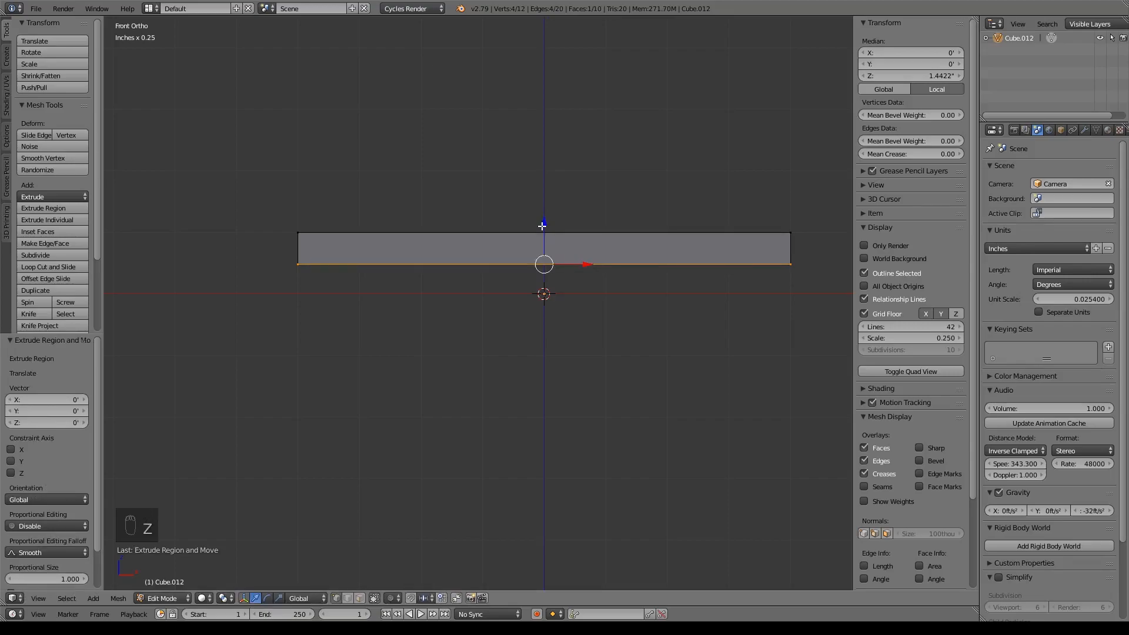
key("ctrl+KP_7")
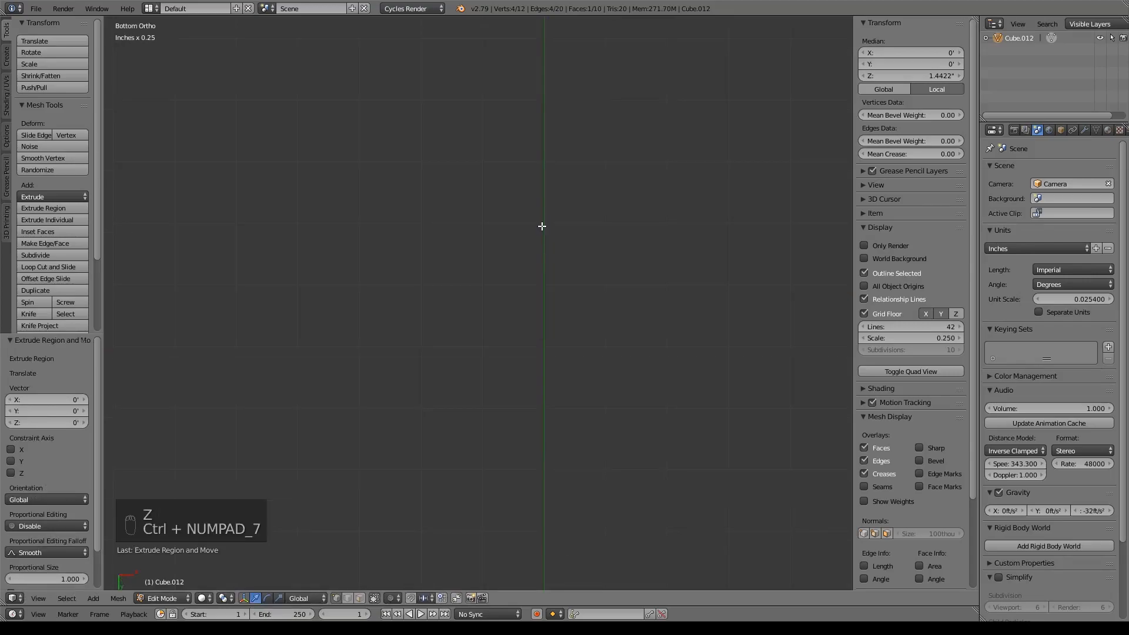
key("KP_Decimal")
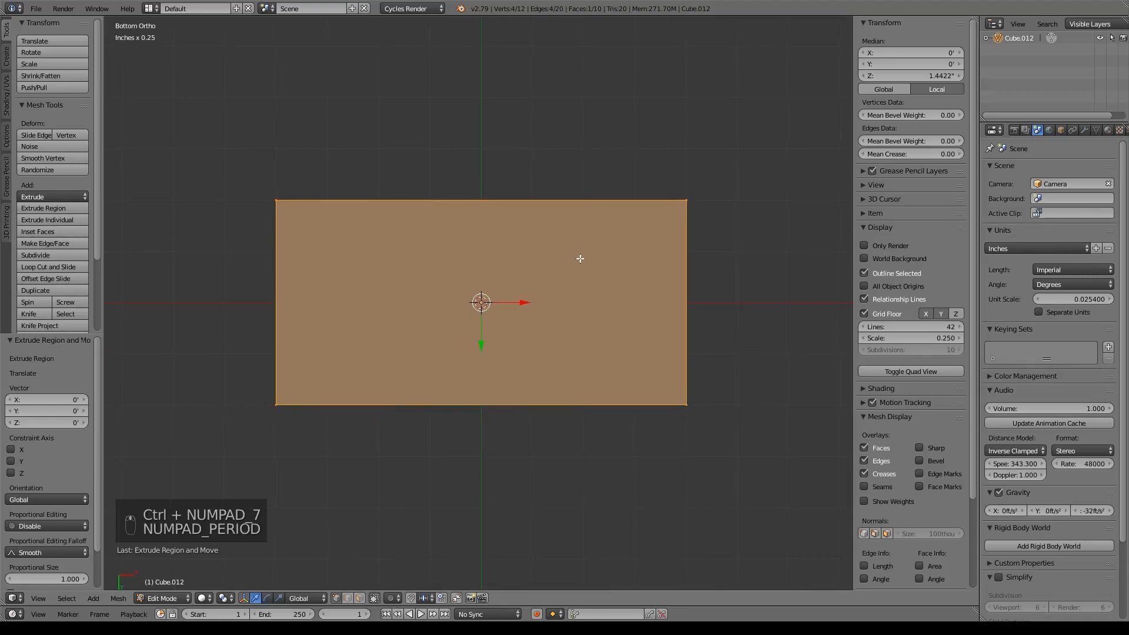
key("s")
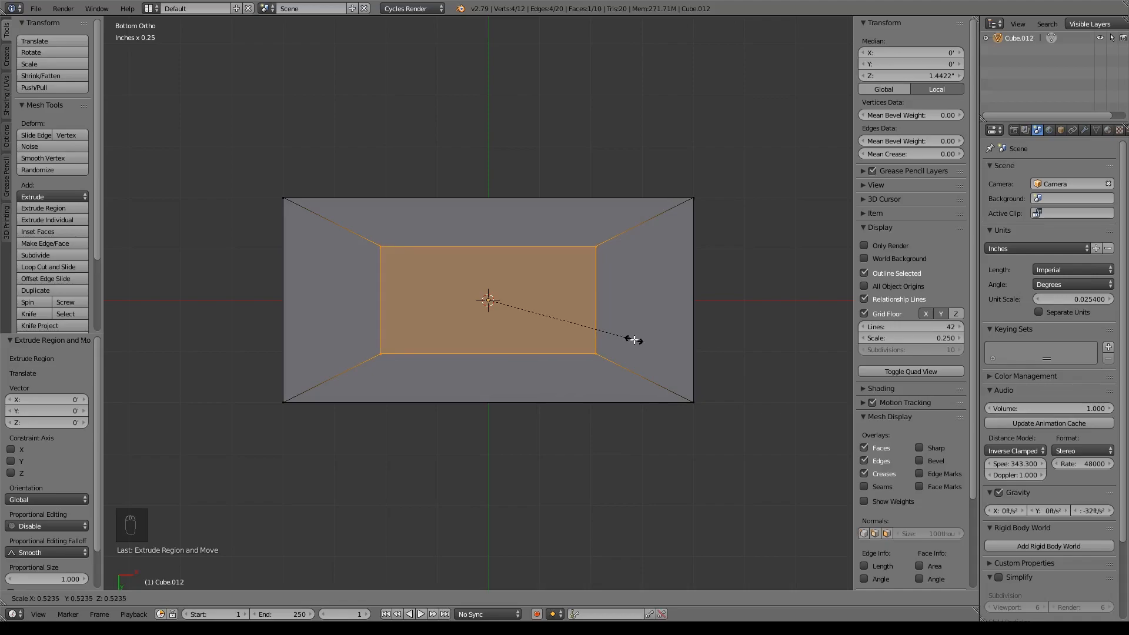
left_click(634, 340)
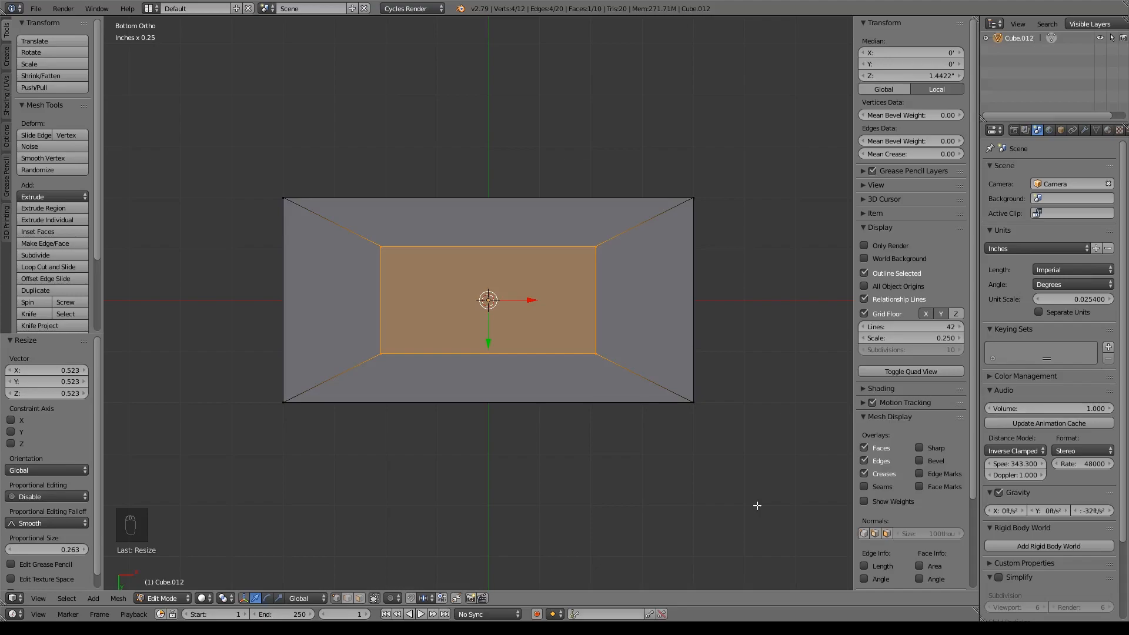
Extrude the smaller bottom face about 0.37 inch downward to form a central support, and leave Edit Mode
key("KP_7")
key("KP_1")
key("e")
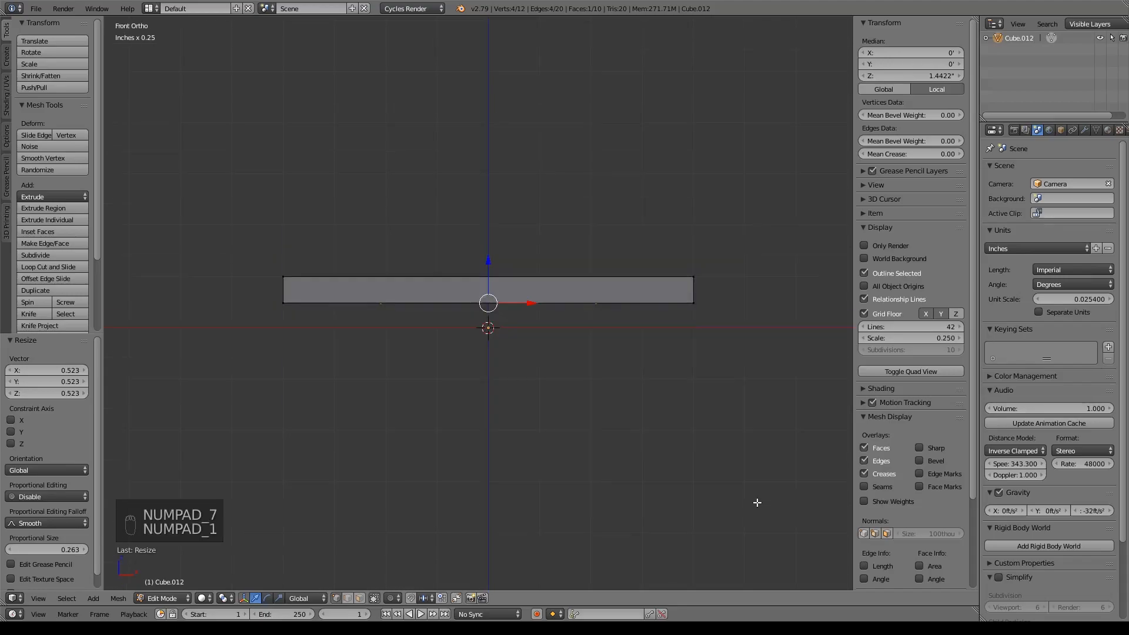
right_click(582, 426)
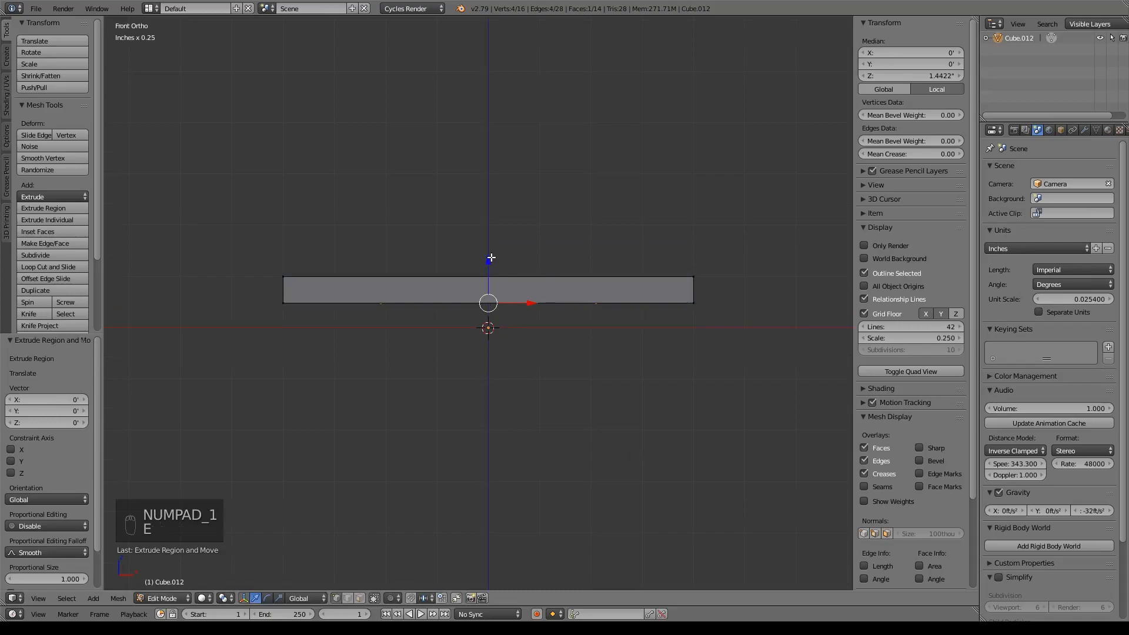
key("e")
left_click_drag(491, 332, 490, 335)
middle_click_drag(597, 440, 591, 392, "shift")
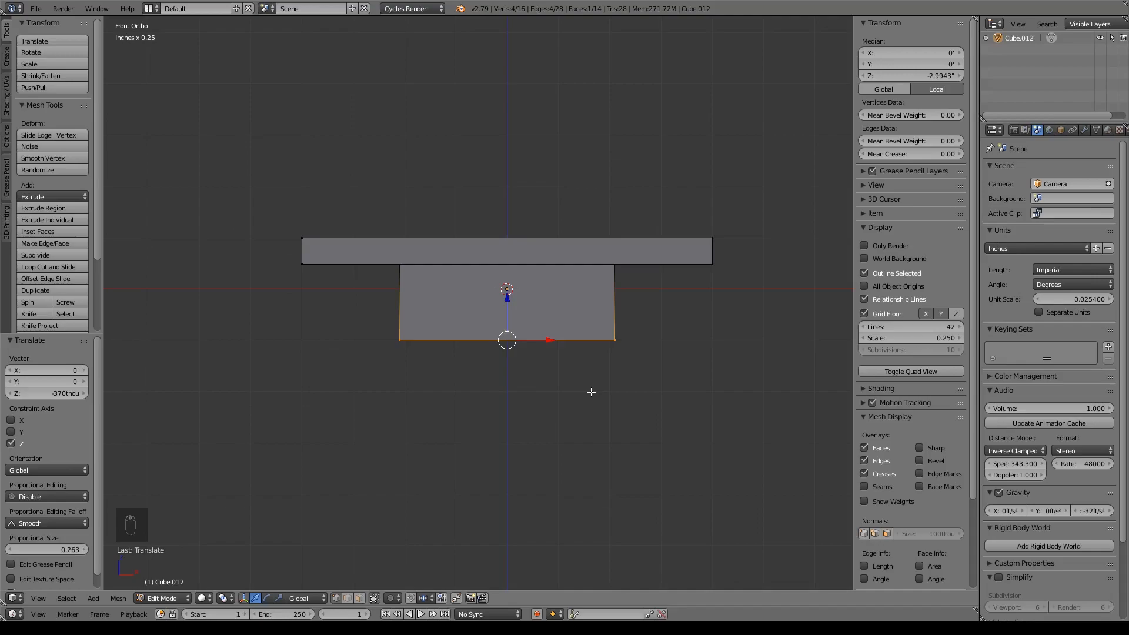
middle_click_drag(595, 390, 543, 421)
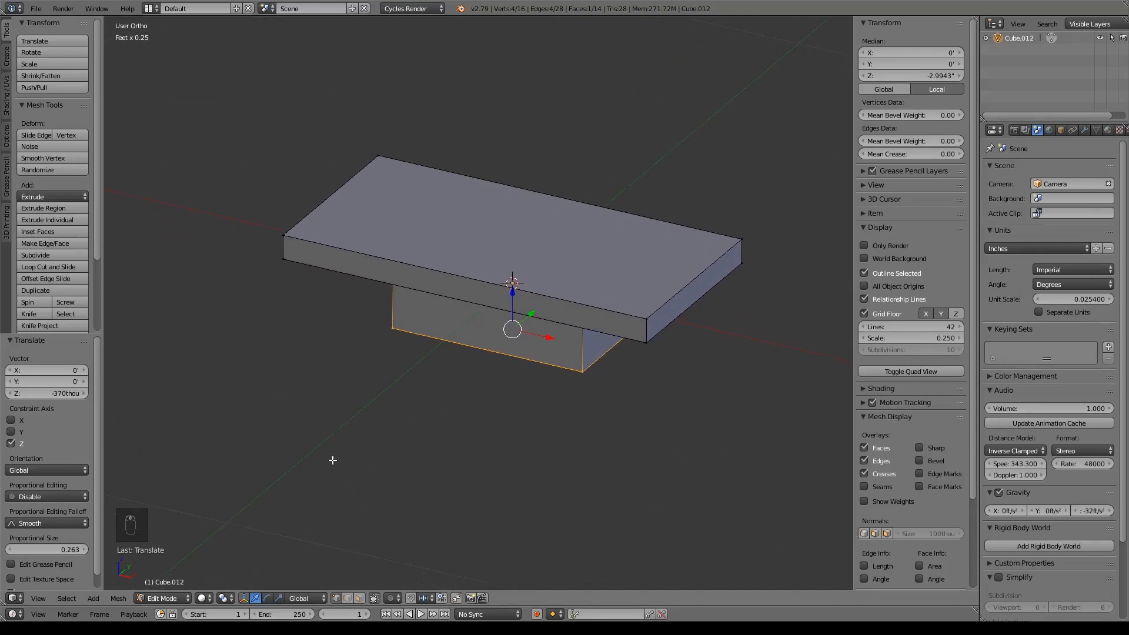
key("Tab")
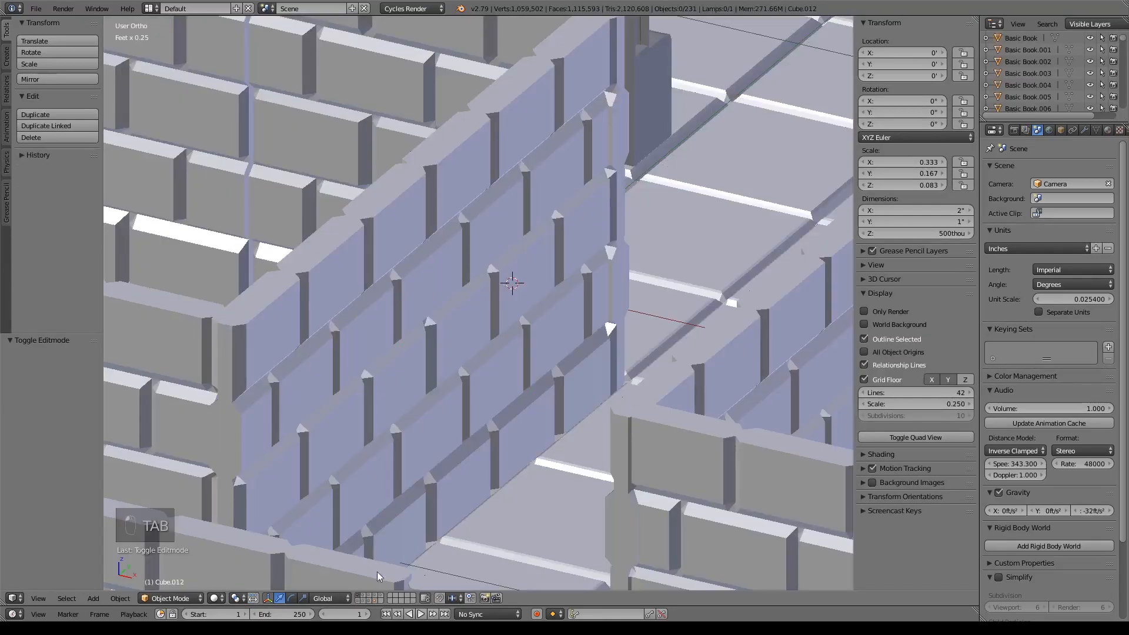
Examine the round carved pedestal on the dungeon floor up close as a reference for the new piece
scroll(608, 390, "down", 5)
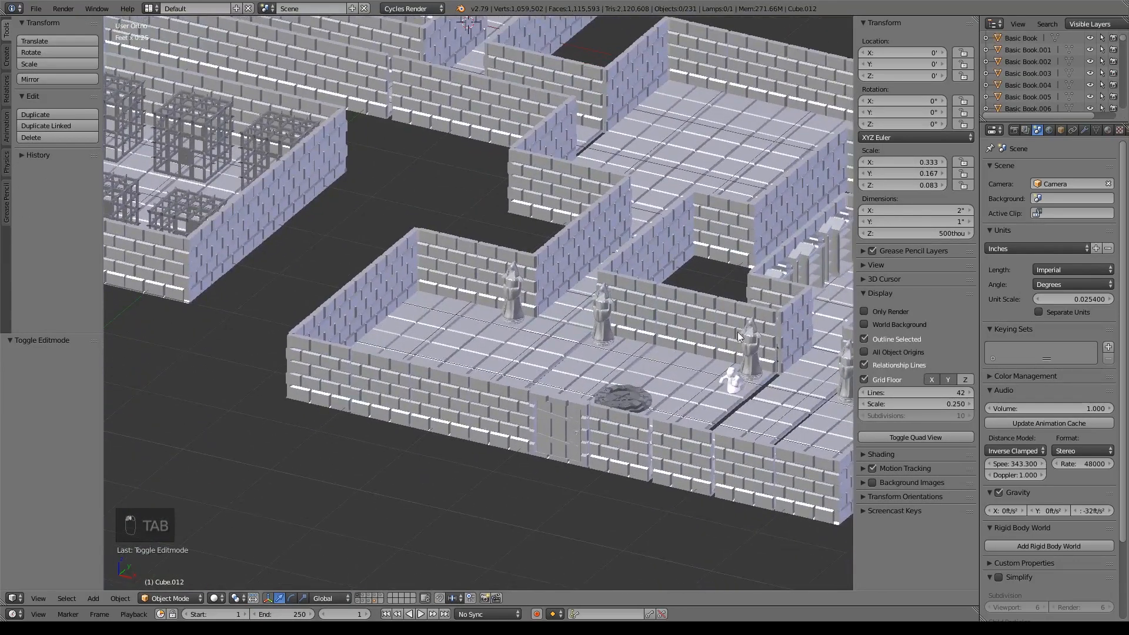
middle_click_drag(699, 335, 608, 247, "shift")
scroll(609, 252, "up", 6)
middle_click_drag(676, 105, 686, 411, "shift")
middle_click_drag(723, 564, 638, 89, "shift")
right_click(462, 422)
middle_click_drag(477, 402, 522, 295, "shift")
key("KP_Decimal")
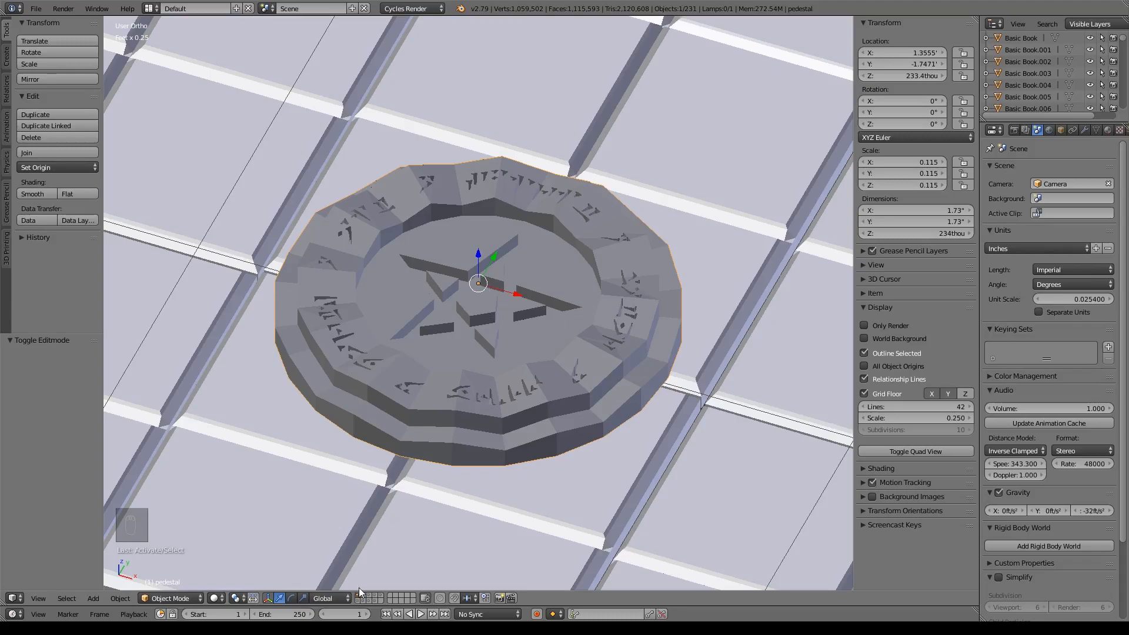
Return to the layer holding the new slab model, select it and frame it in the view
left_click(377, 601)
scroll(481, 418, "down", 15)
middle_click_drag(456, 164, 565, 330, "shift")
right_click(542, 363)
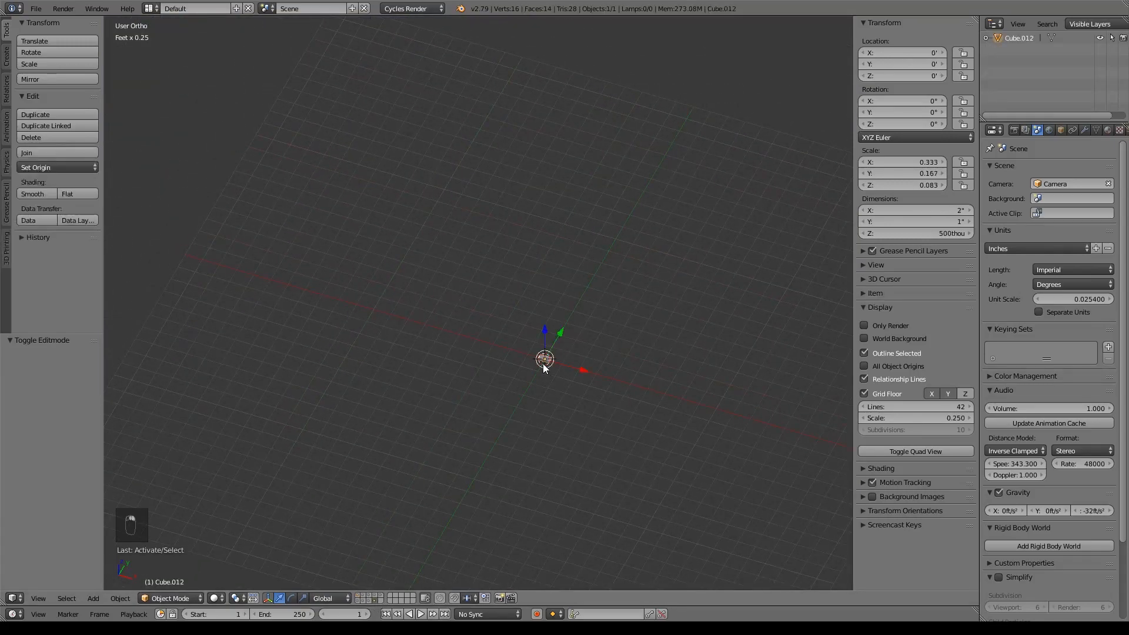
key("KP_Decimal")
middle_click_drag(552, 442, 549, 439)
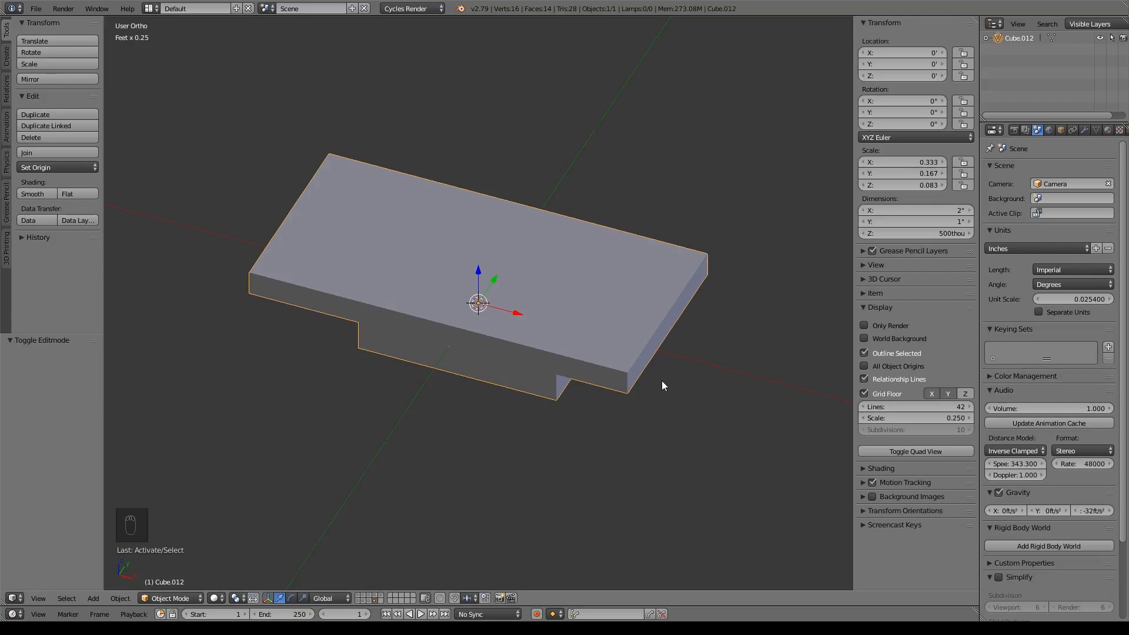
In Edit Mode, extrude the support's bottom face in place and scale the new face to about 2.843
key("Tab")
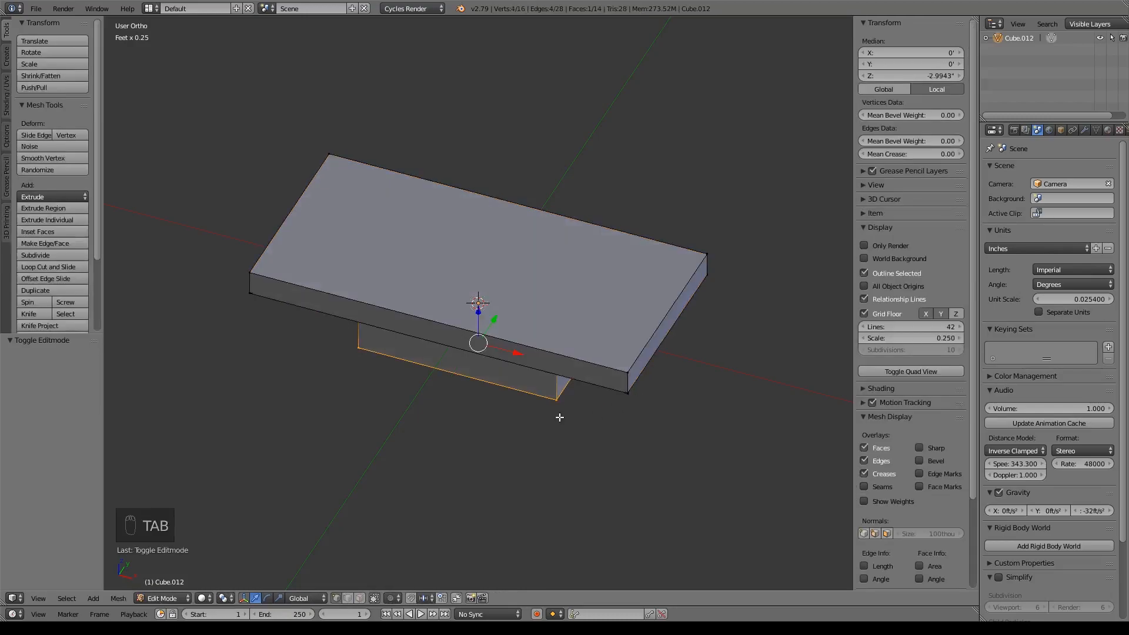
key("KP_1")
middle_click_drag(548, 423, 551, 396, "shift")
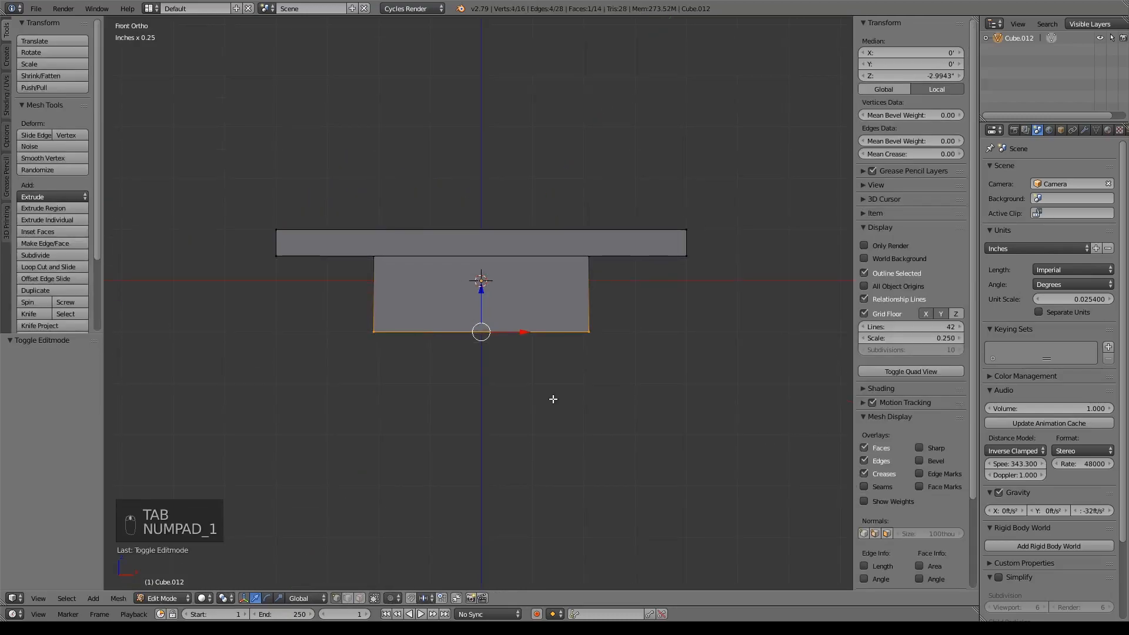
key("e")
right_click(551, 395)
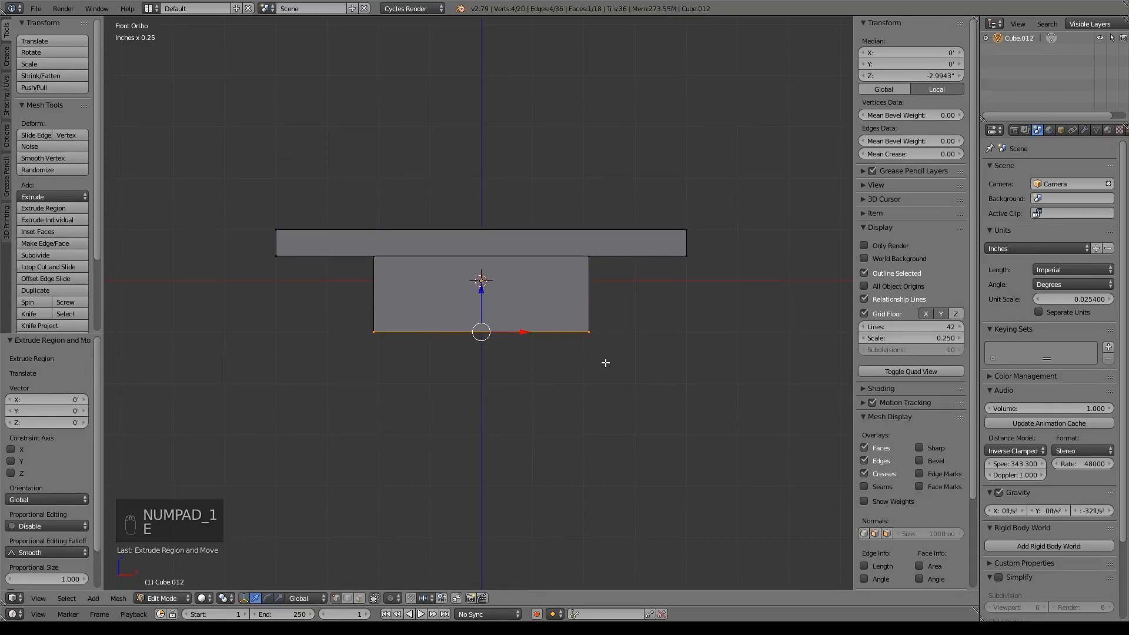
key("s")
left_click(844, 382)
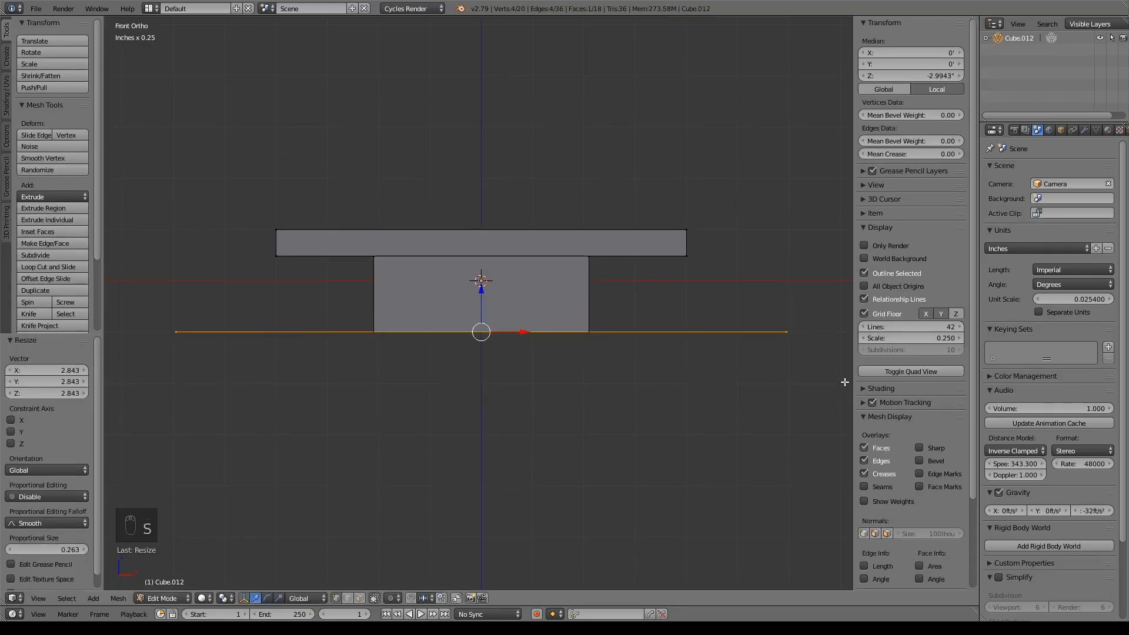
key("KP_4")
key("KP_7")
key("KP_7")
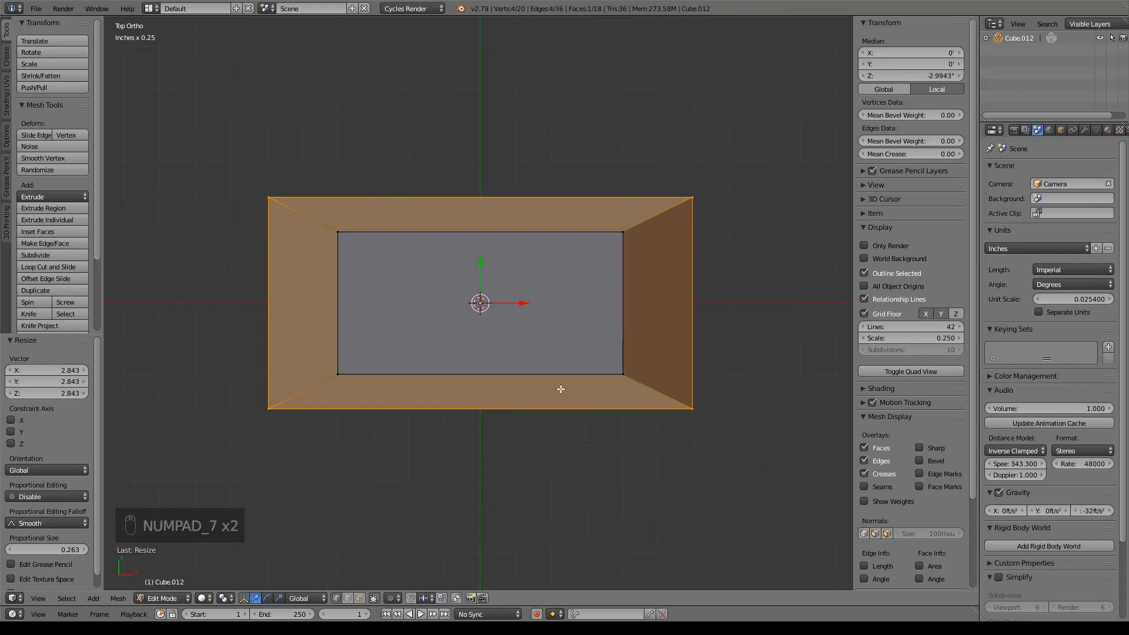
key("s")
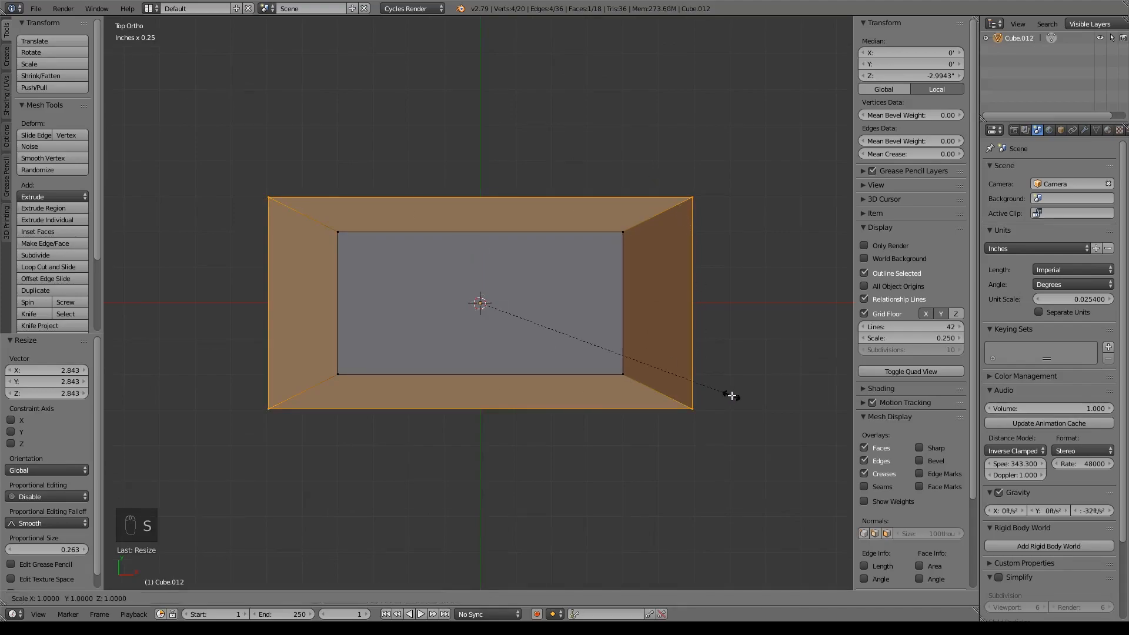
key("y")
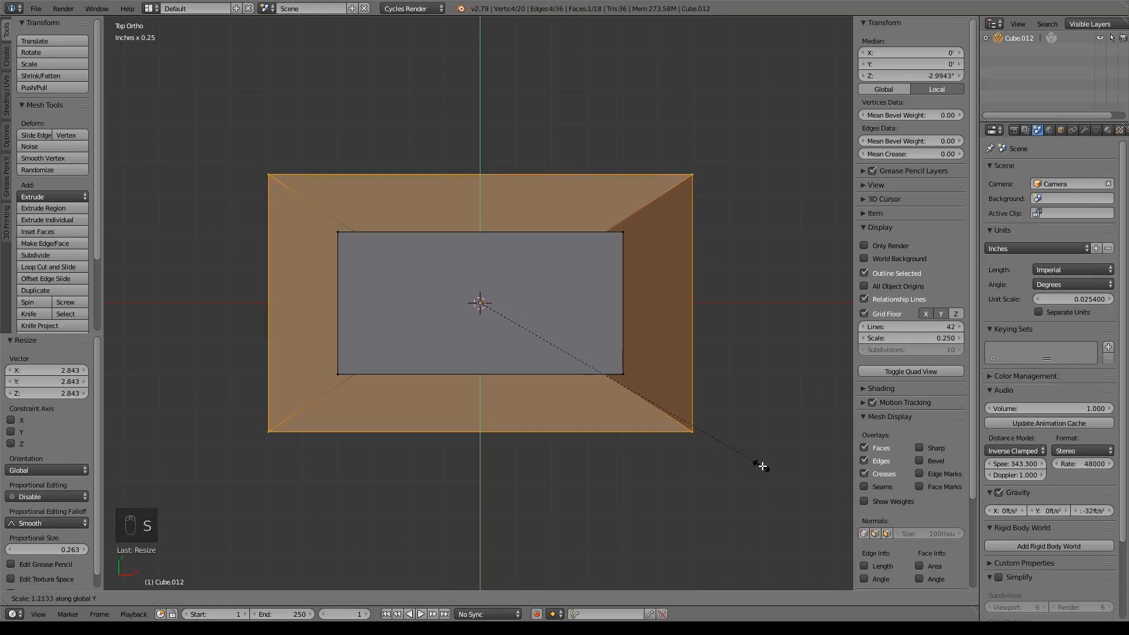
right_click(772, 523)
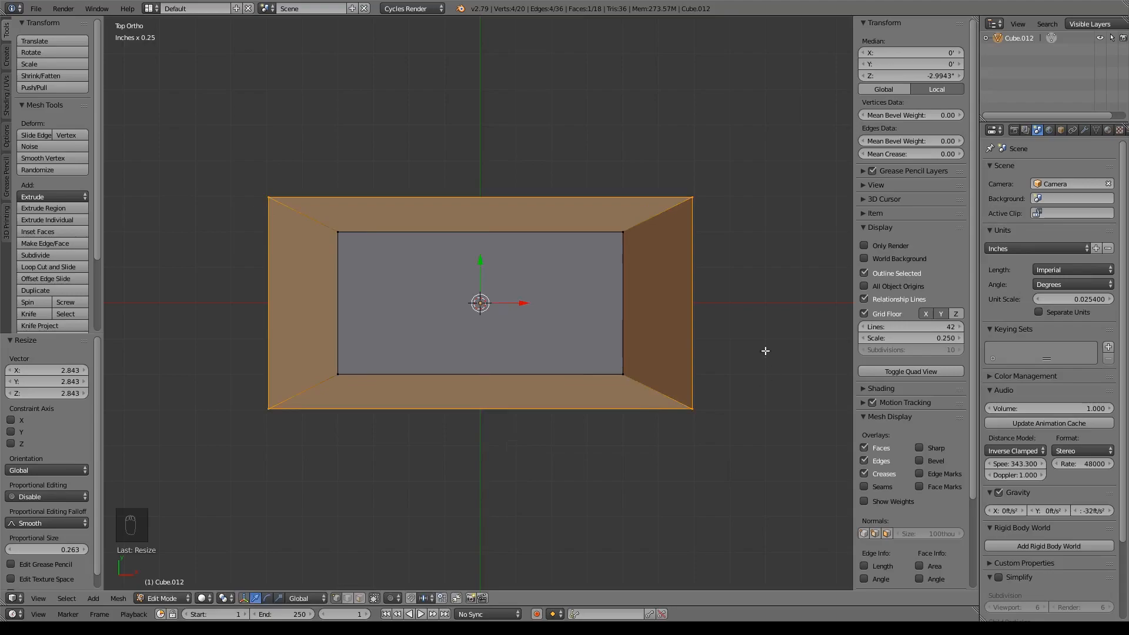
Extrude the widened bottom face about 0.243 inch downward to form a thick base, and deselect everything
key("KP_1")
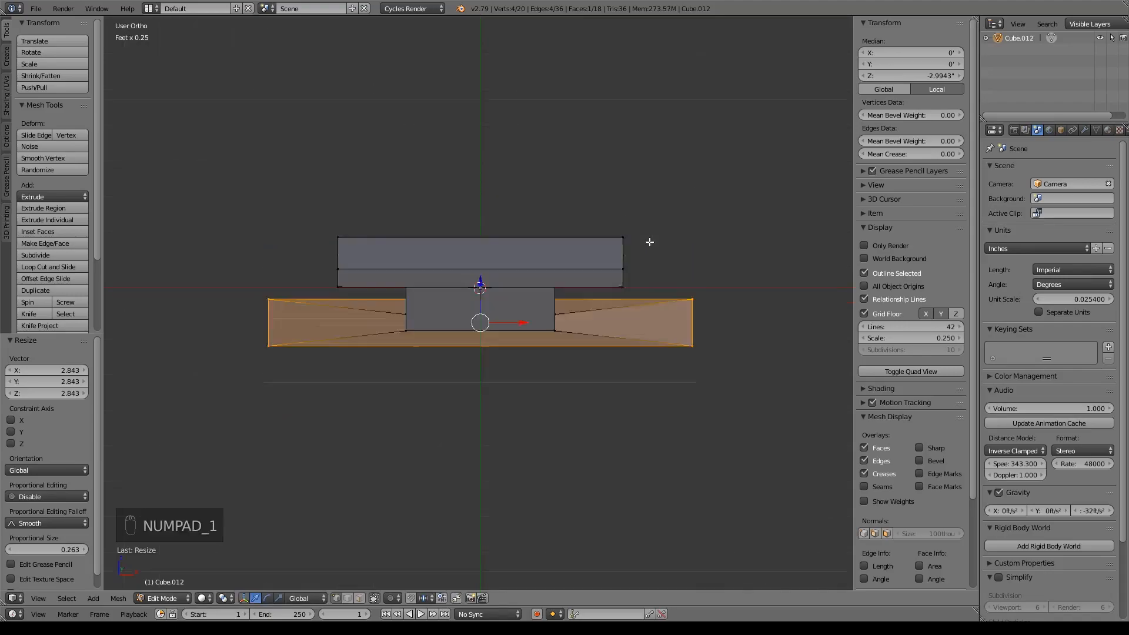
key("e")
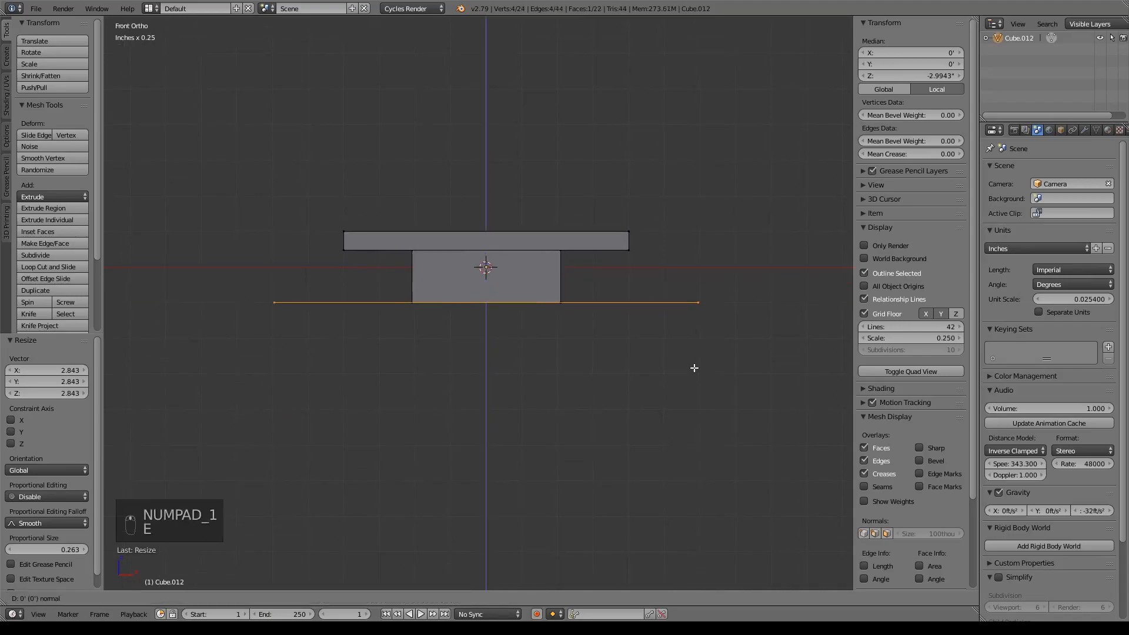
left_click(485, 295)
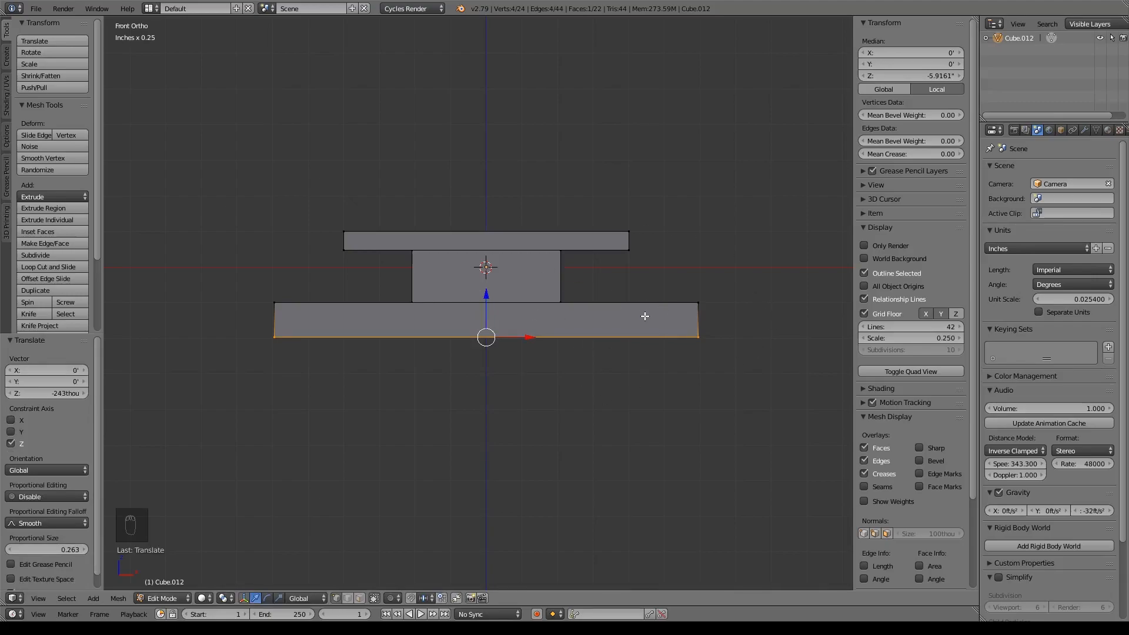
middle_click_drag(708, 305, 678, 411)
key("KP_7")
key("a")
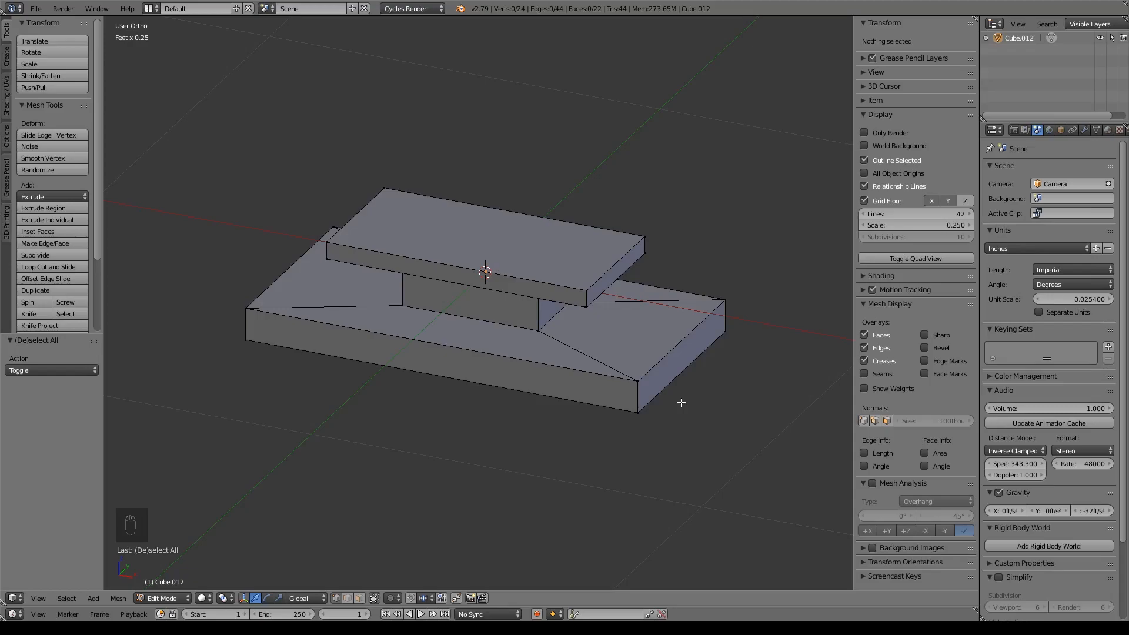
left_click(1083, 130)
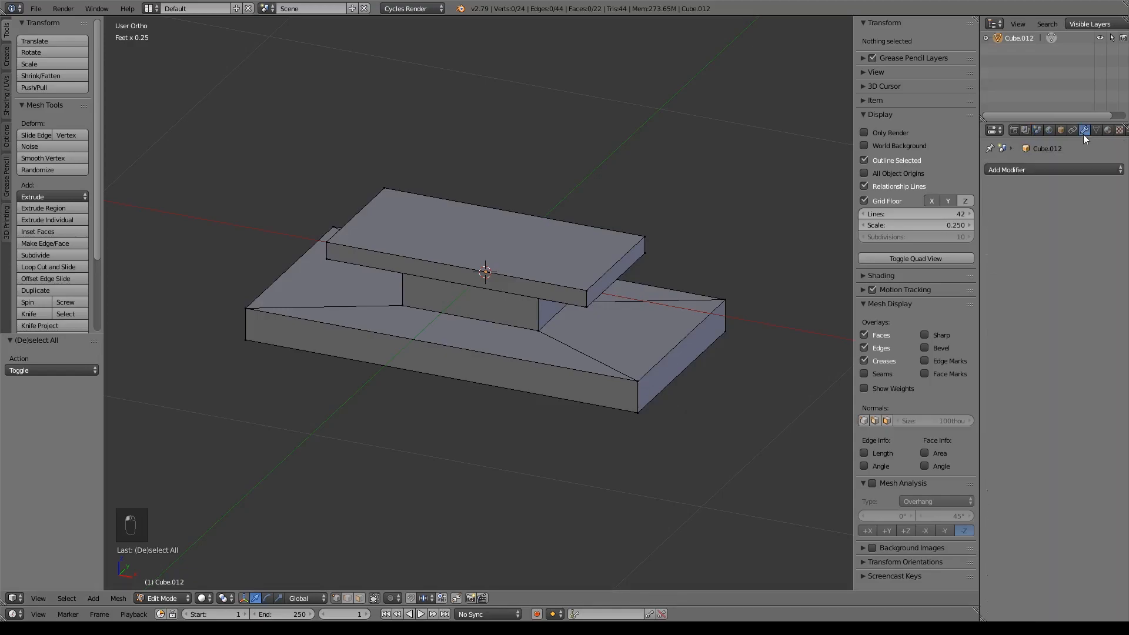
left_click(1009, 170)
key("Escape")
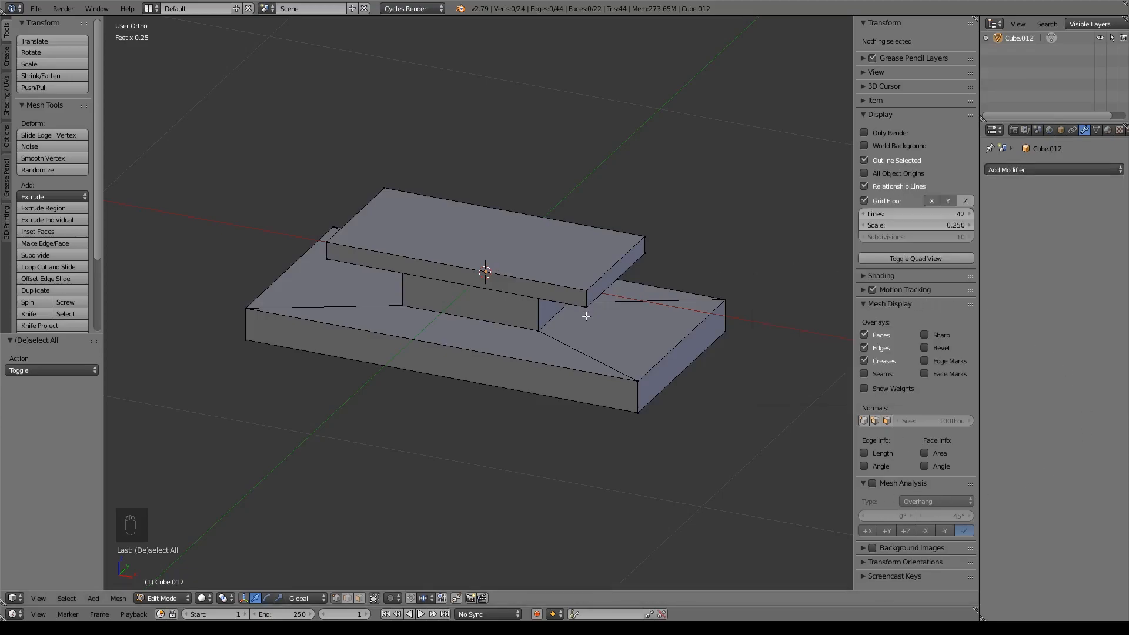
Select the ring of side faces around the upper slab in face mode and bevel them by about 0.217
left_click(359, 598)
right_click(583, 300, "alt")
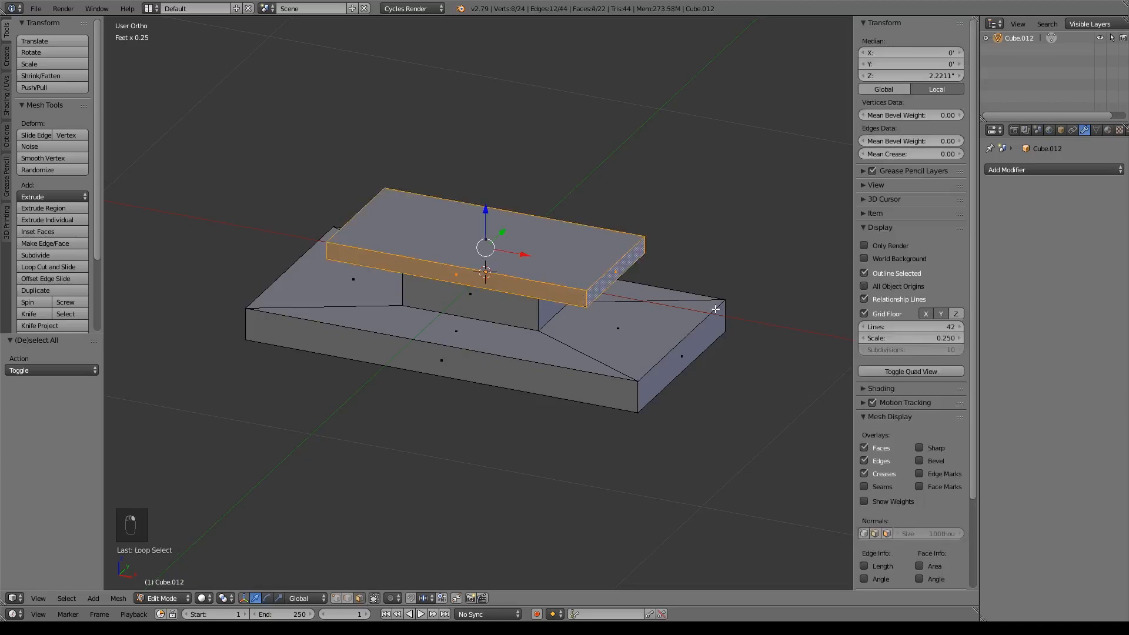
key("ctrl+b")
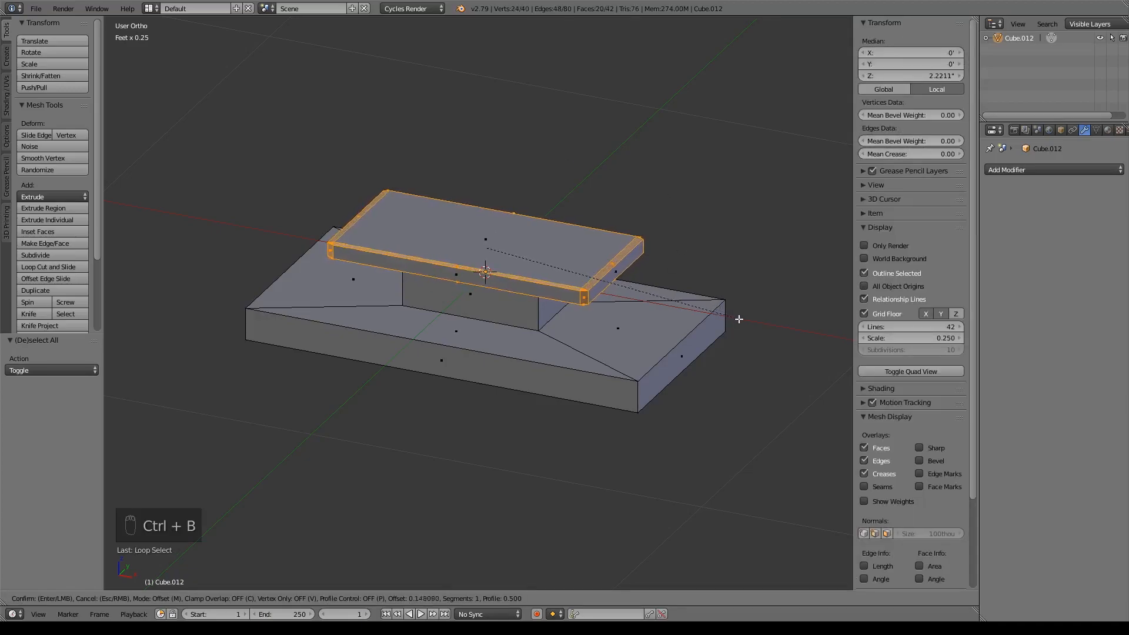
left_click(747, 322)
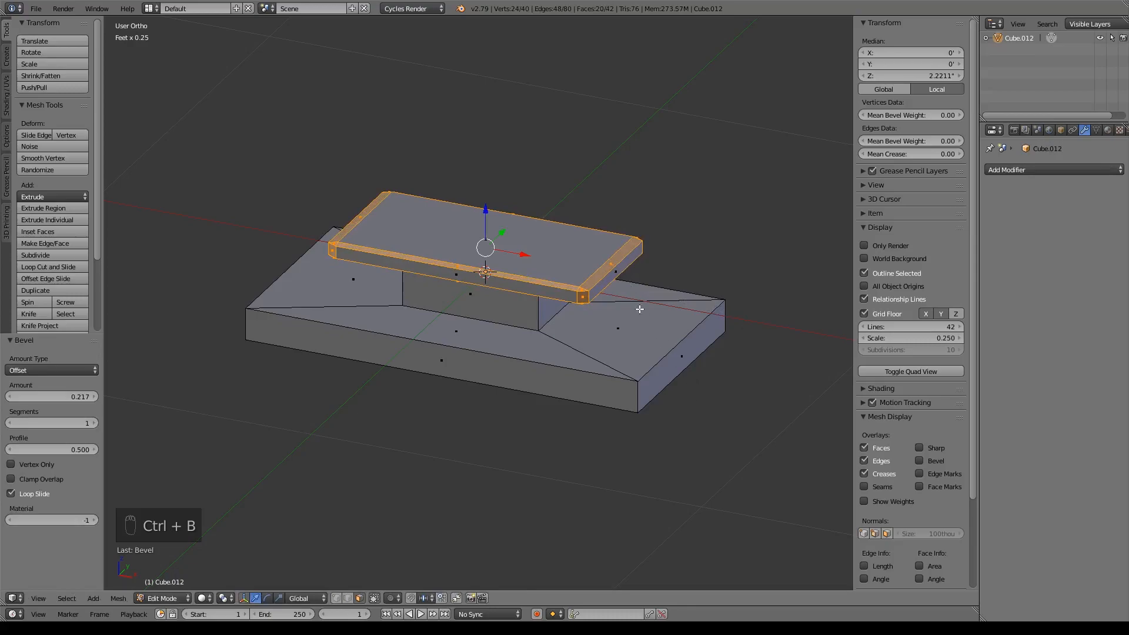
Select the ring of side faces around the base and bevel them by about 0.171
right_click(633, 395, "alt")
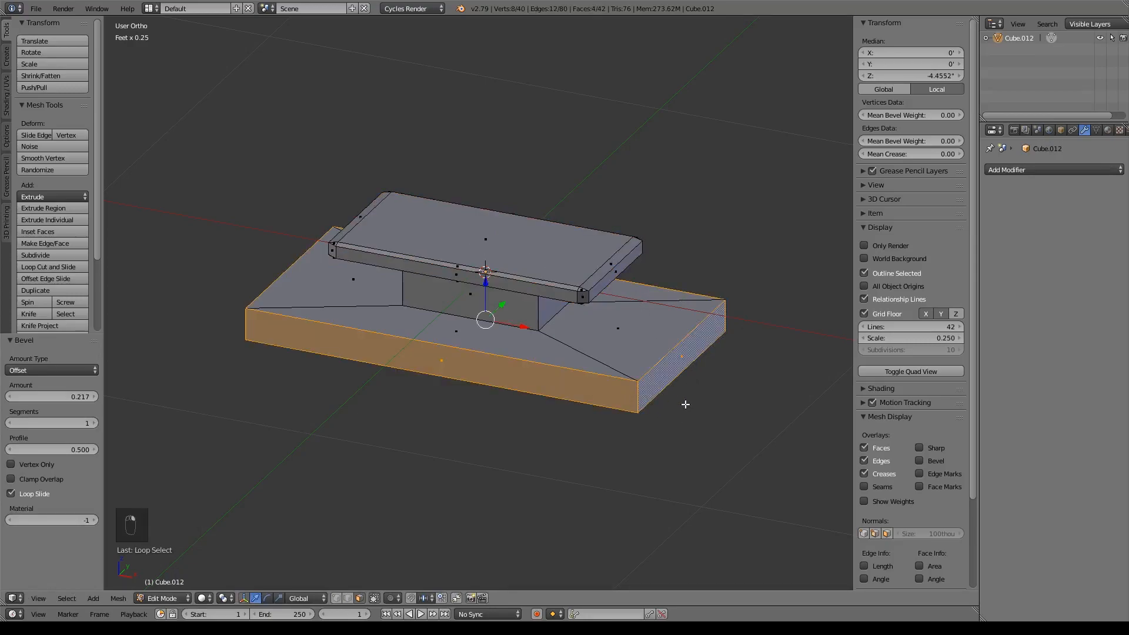
key("ctrl+b")
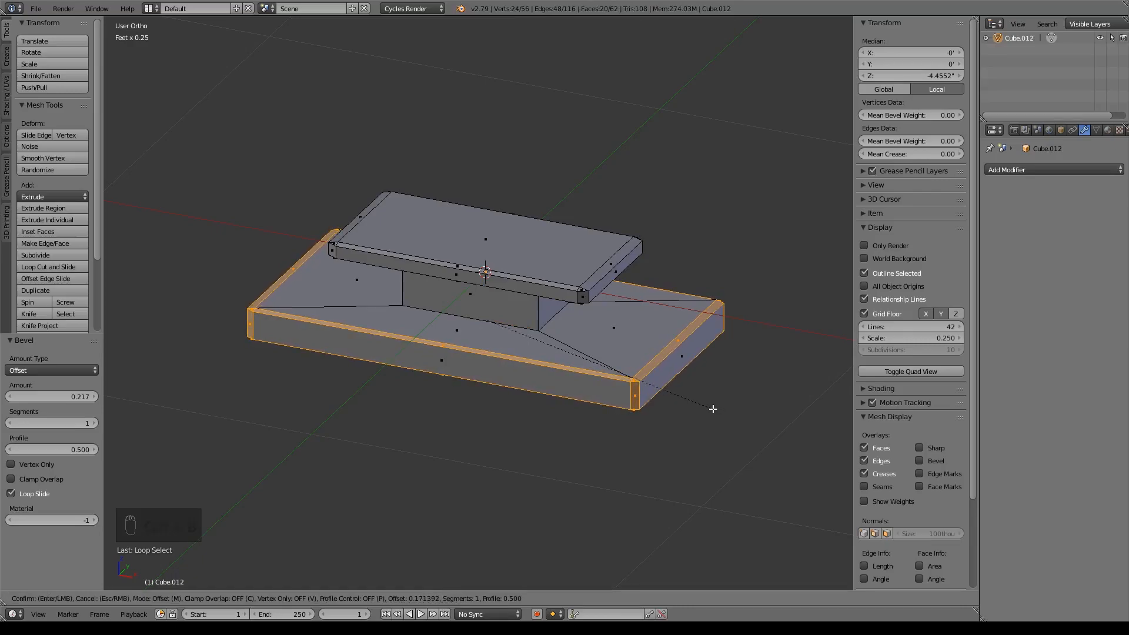
left_click(713, 409)
middle_click_drag(713, 409, 618, 413)
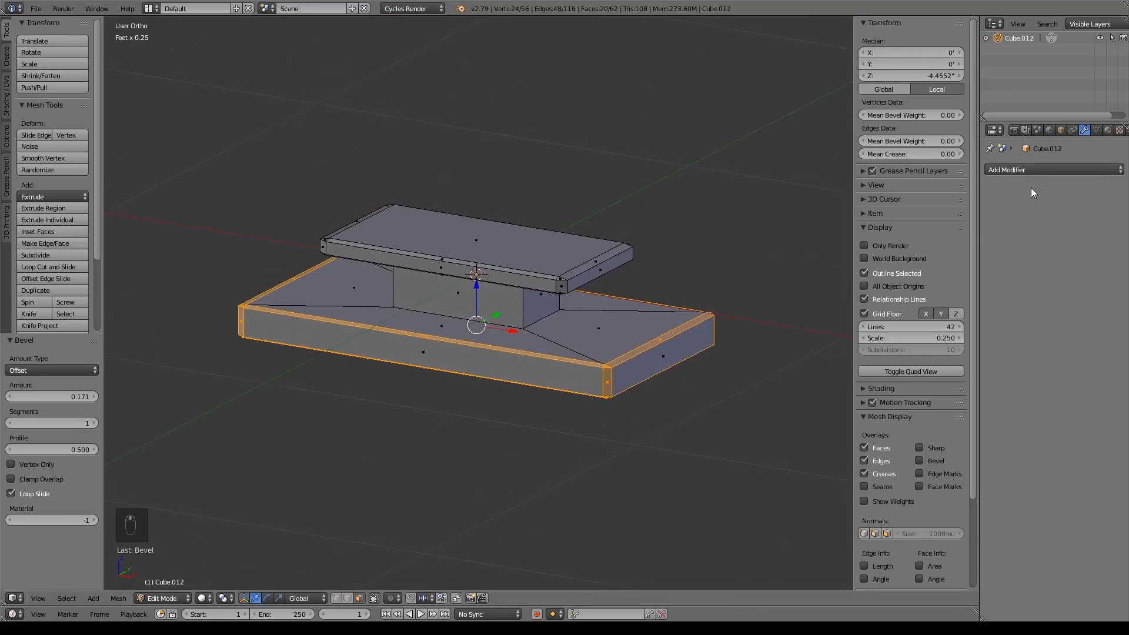
Select all vertices along the base's underside in wireframe front view and flatten them by scaling to 0 along Z
scroll(575, 408, "up", 2)
key("KP_1")
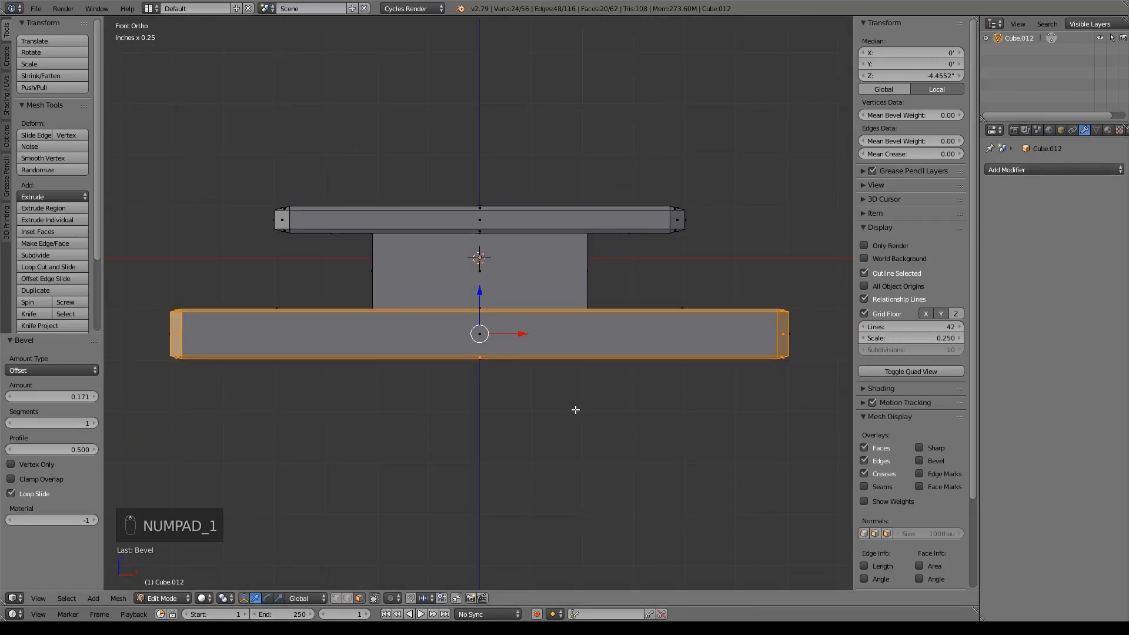
middle_click_drag(575, 409, 587, 405, "shift")
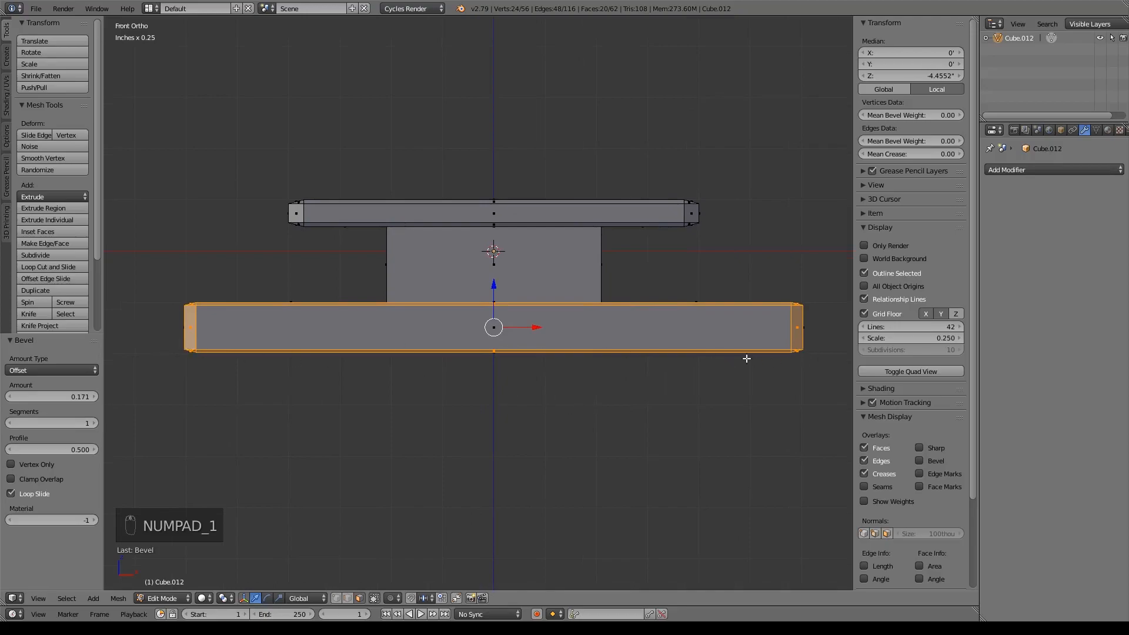
left_click(339, 598)
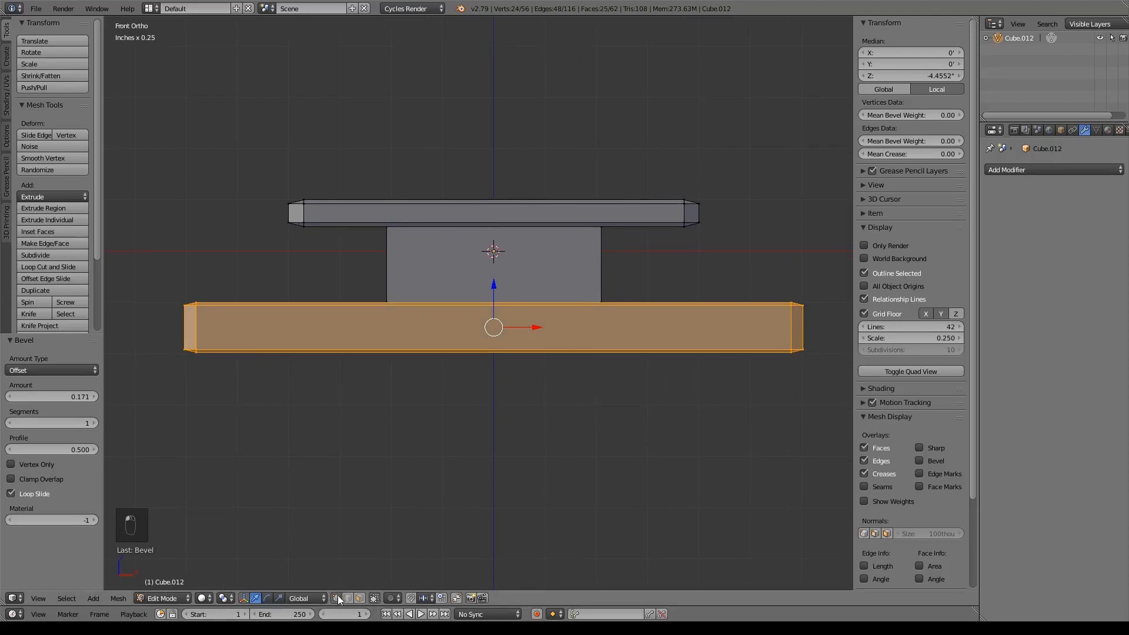
key("a")
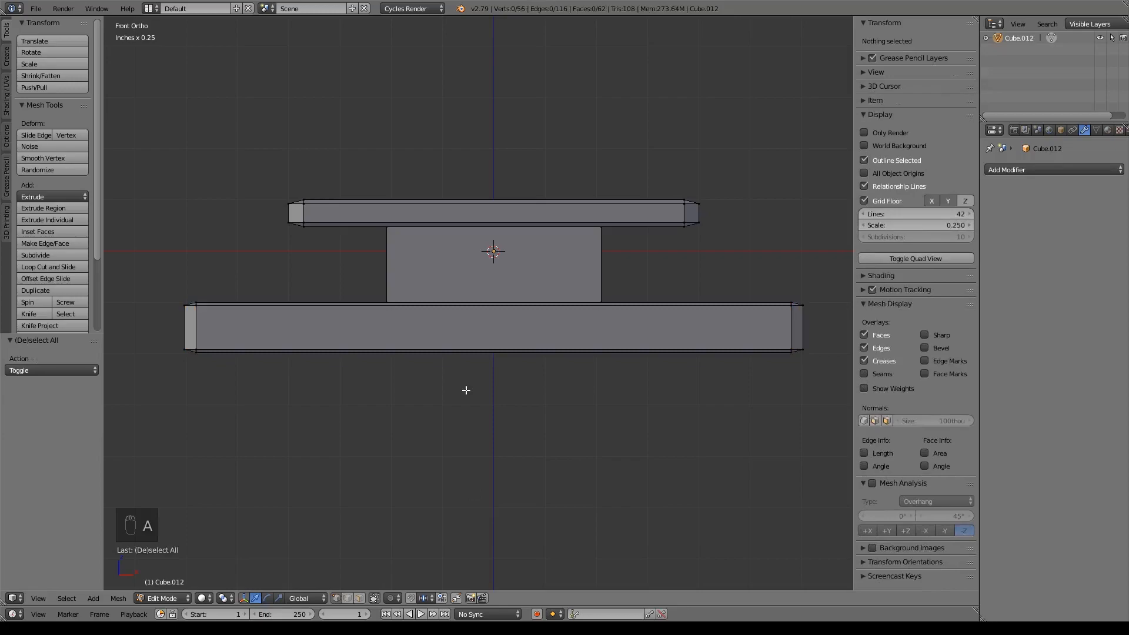
key("z")
key("b")
left_click_drag(148, 321, 834, 378)
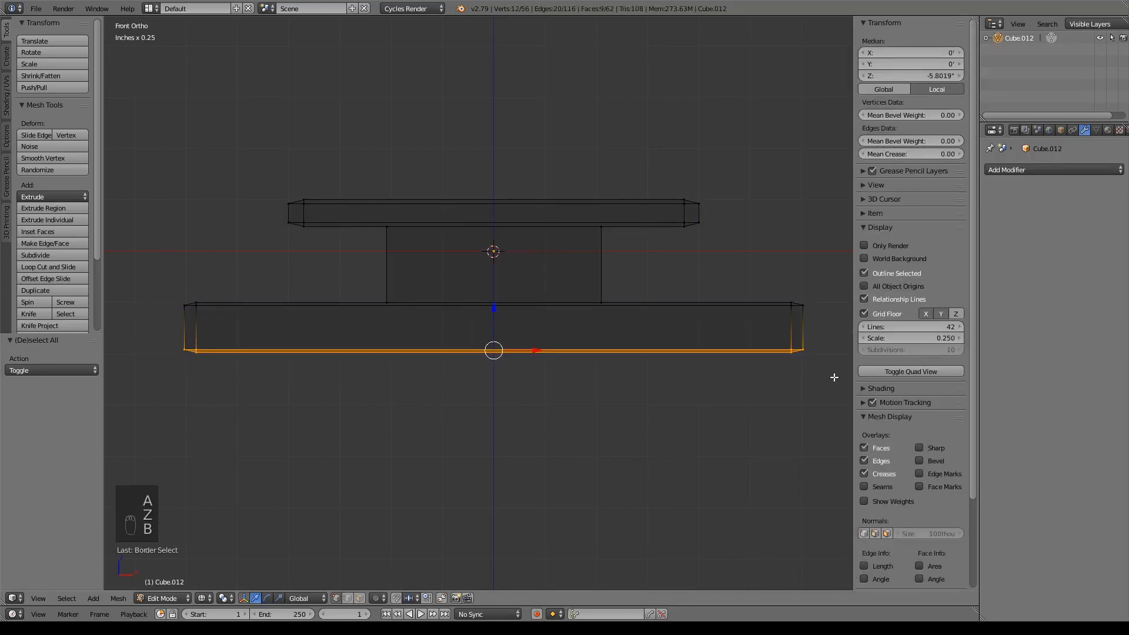
key("s")
key("z")
key("0")
key("Return")
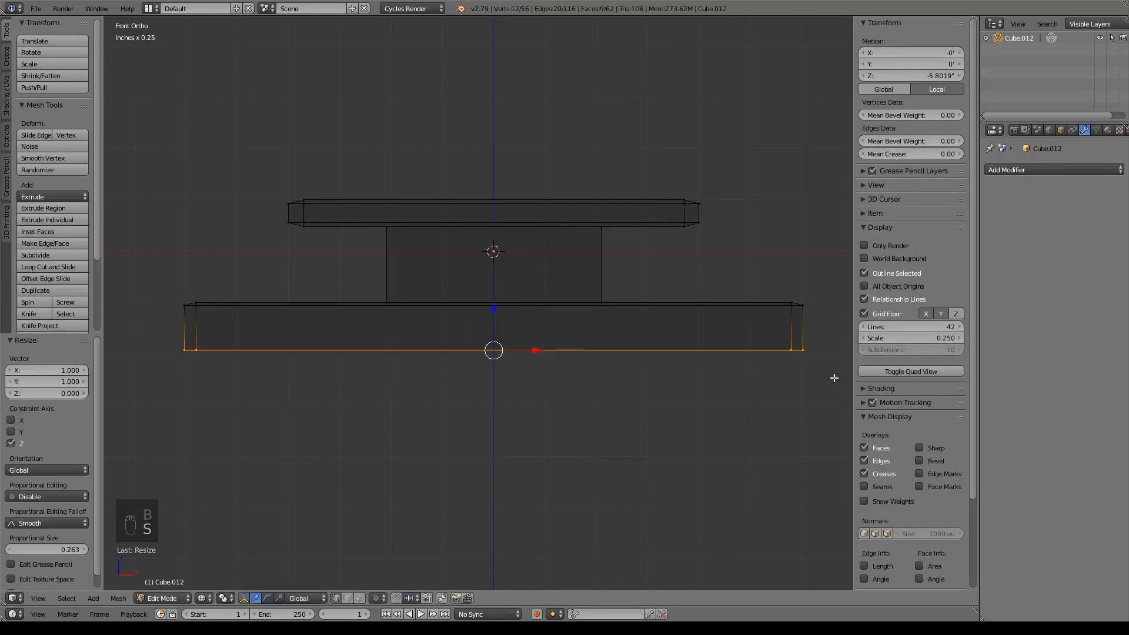
Move the flattened underside about 14.3 thou downward, restore solid shading and leave Edit Mode
left_click_drag(492, 310, 496, 316)
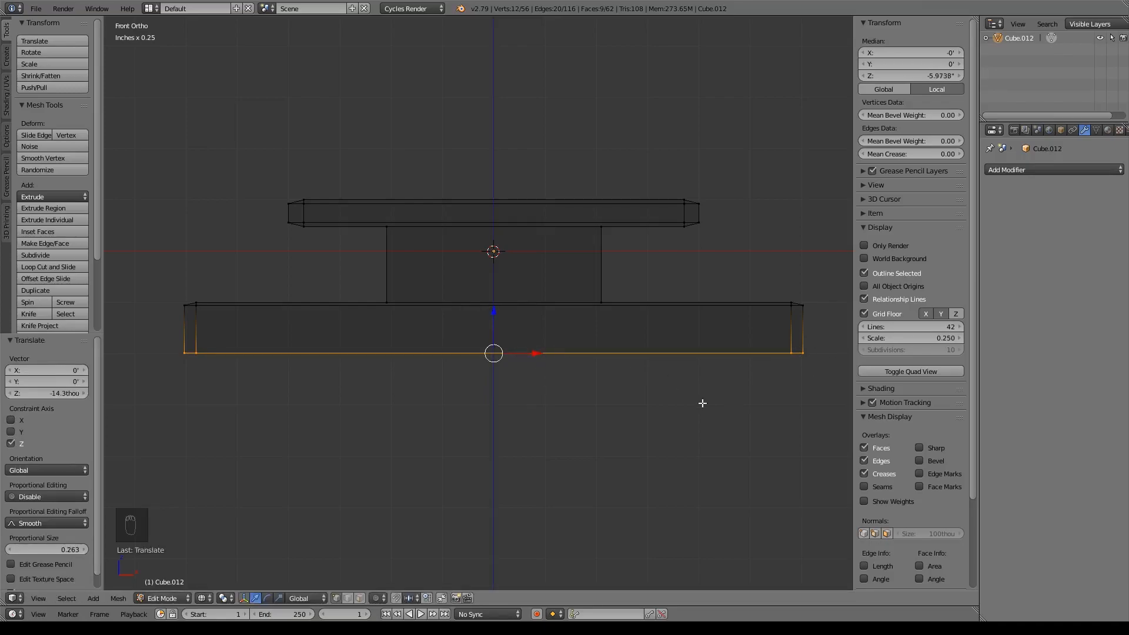
key("a")
key("z")
middle_click_drag(673, 372, 711, 364)
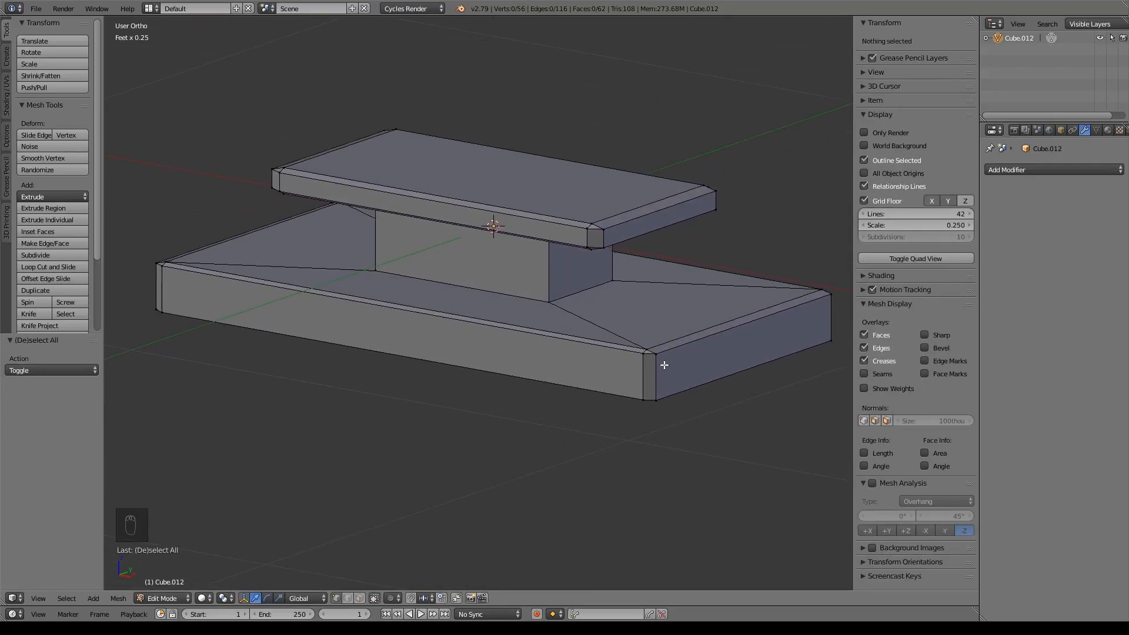
key("Tab")
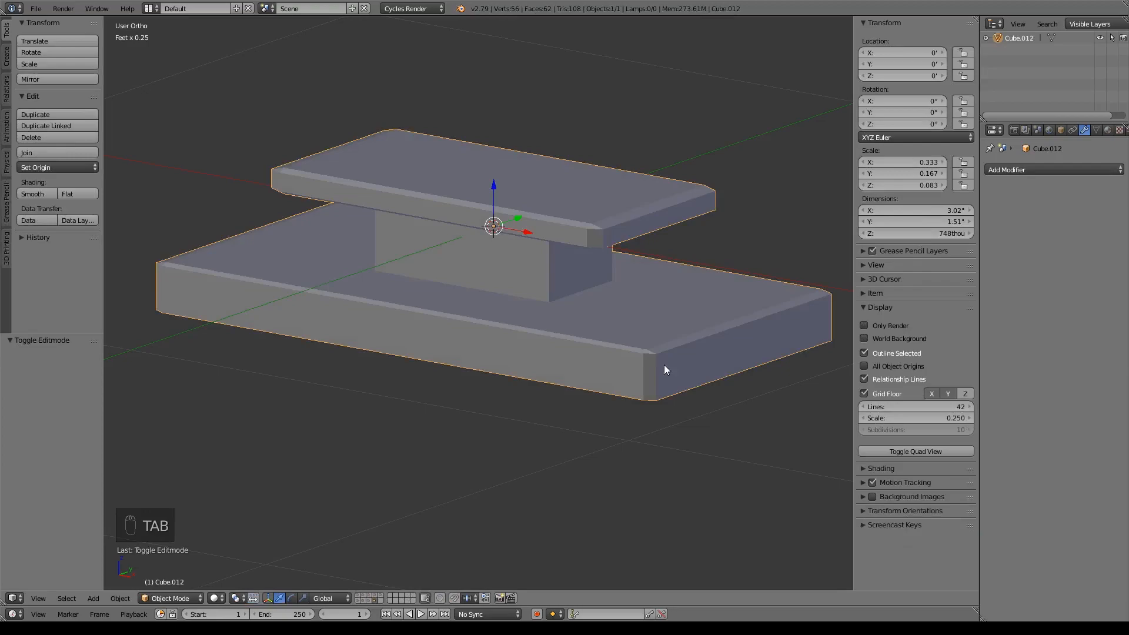
Rename the object Cube.012 as Altar
double_click(1011, 38)
type("Alta")
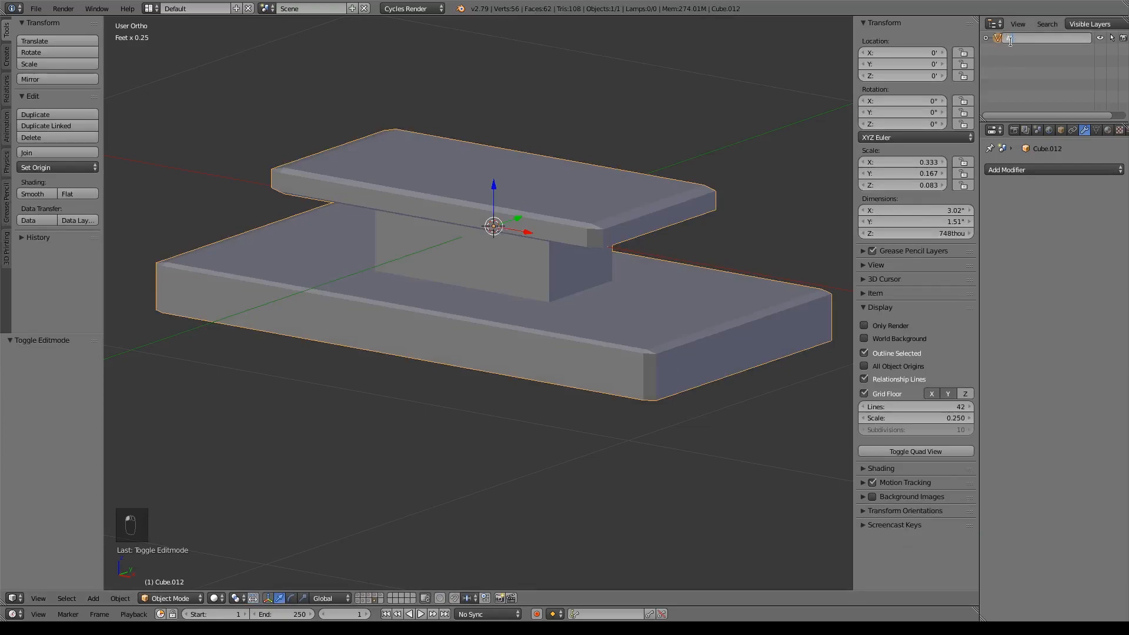
type("r")
key("Return")
scroll(543, 413, "down", 3)
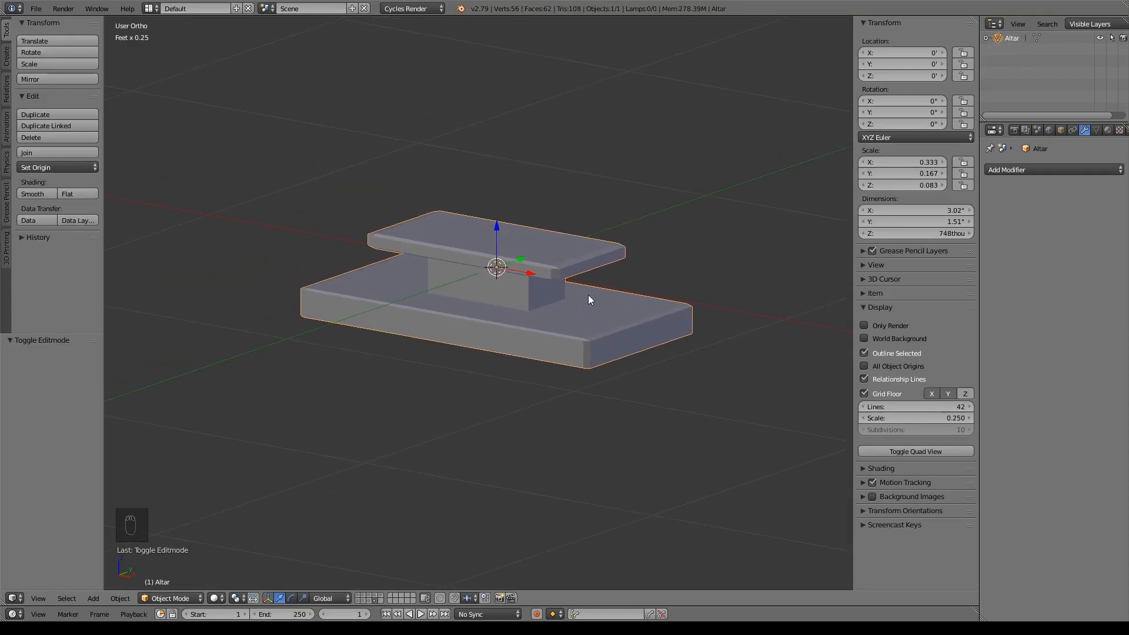
scroll(562, 320, "up", 2)
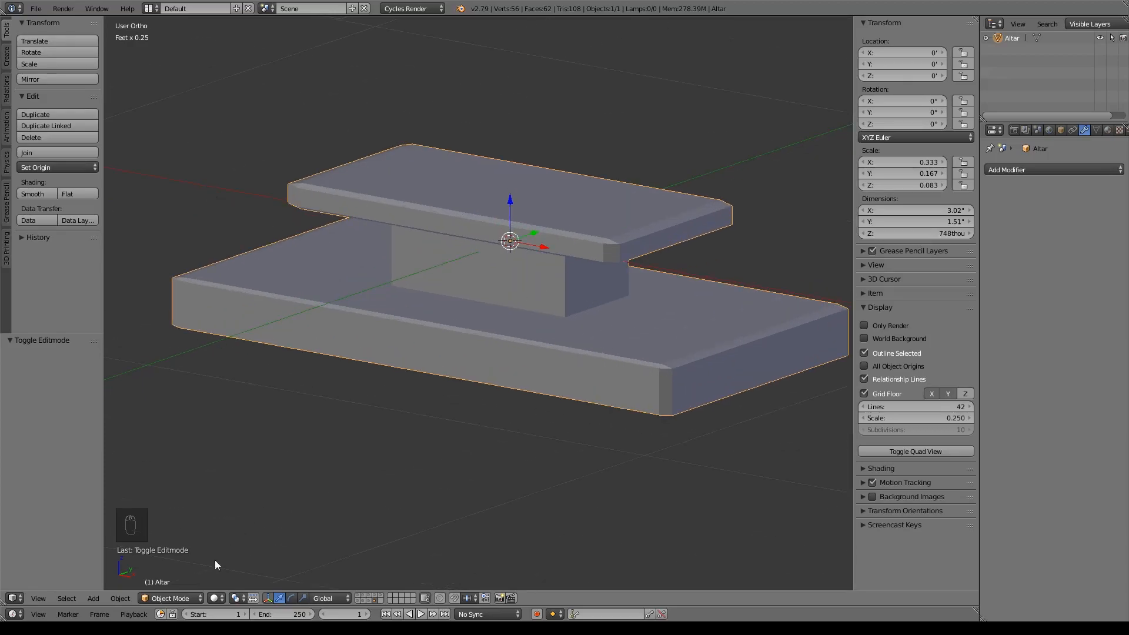
Switch the altar to Sculpt Mode and look through the available sculpting brushes
left_click(171, 598)
left_click(185, 561)
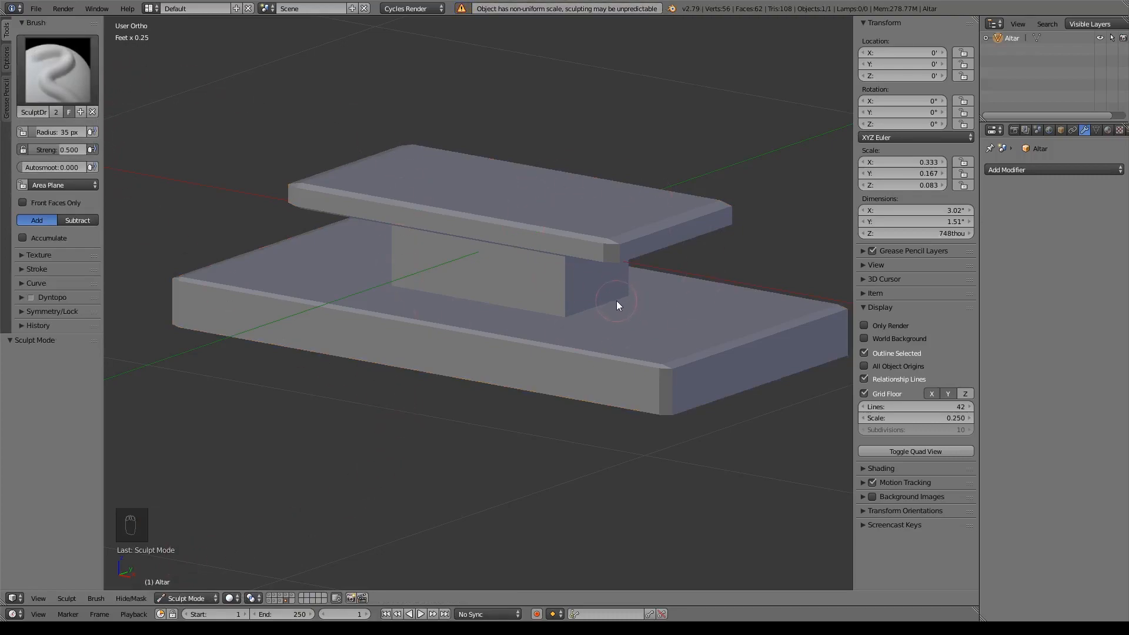
left_click(63, 79)
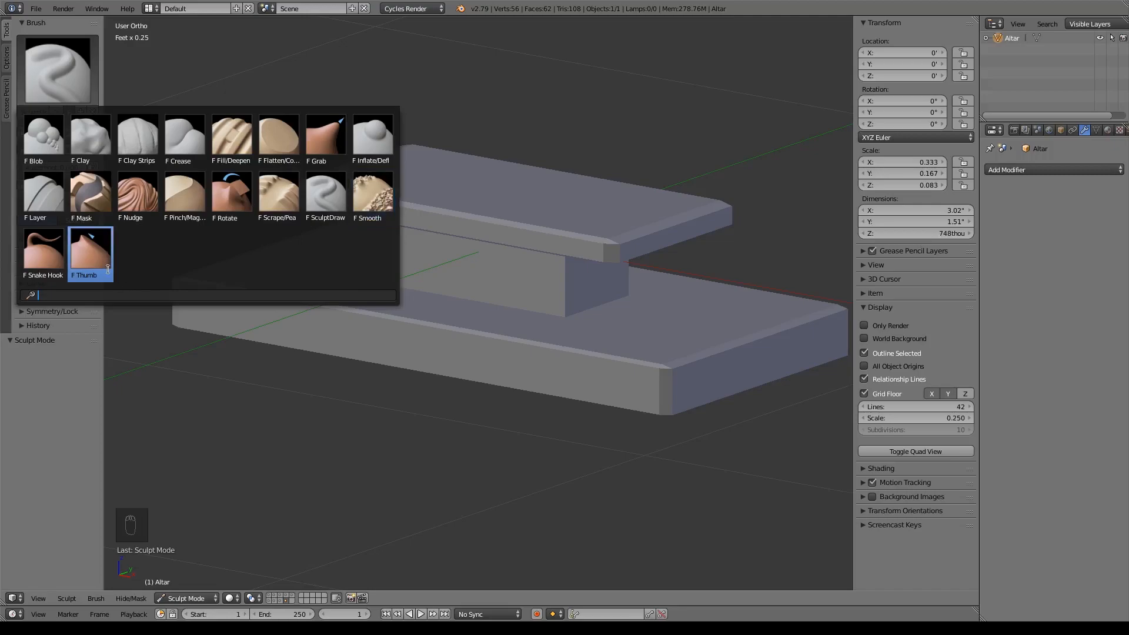
left_click(40, 404)
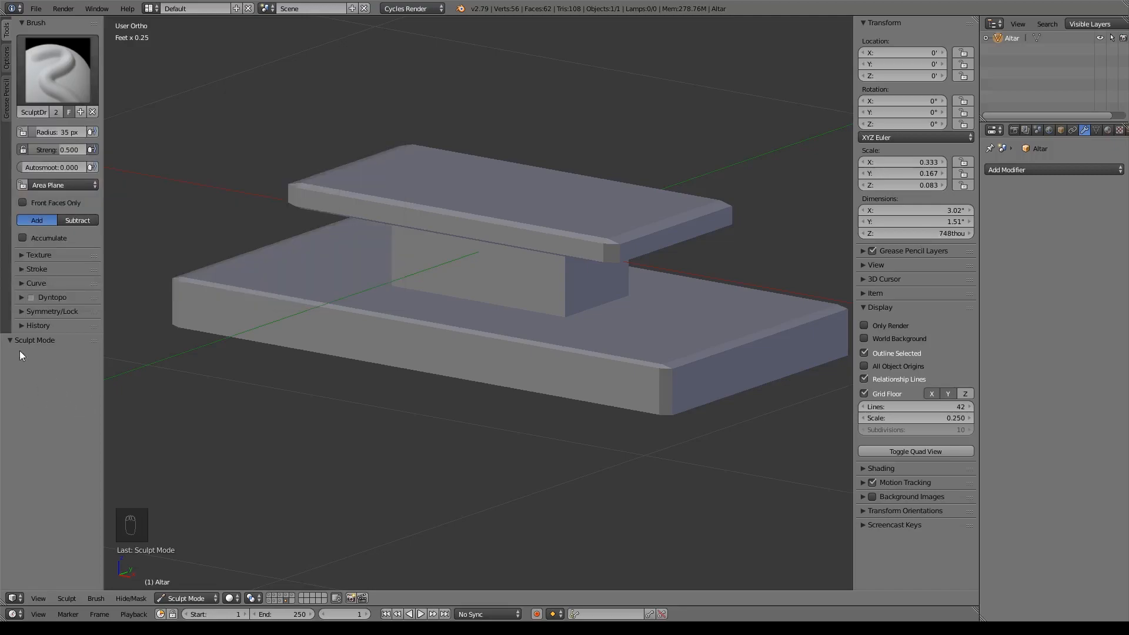
left_click(30, 297)
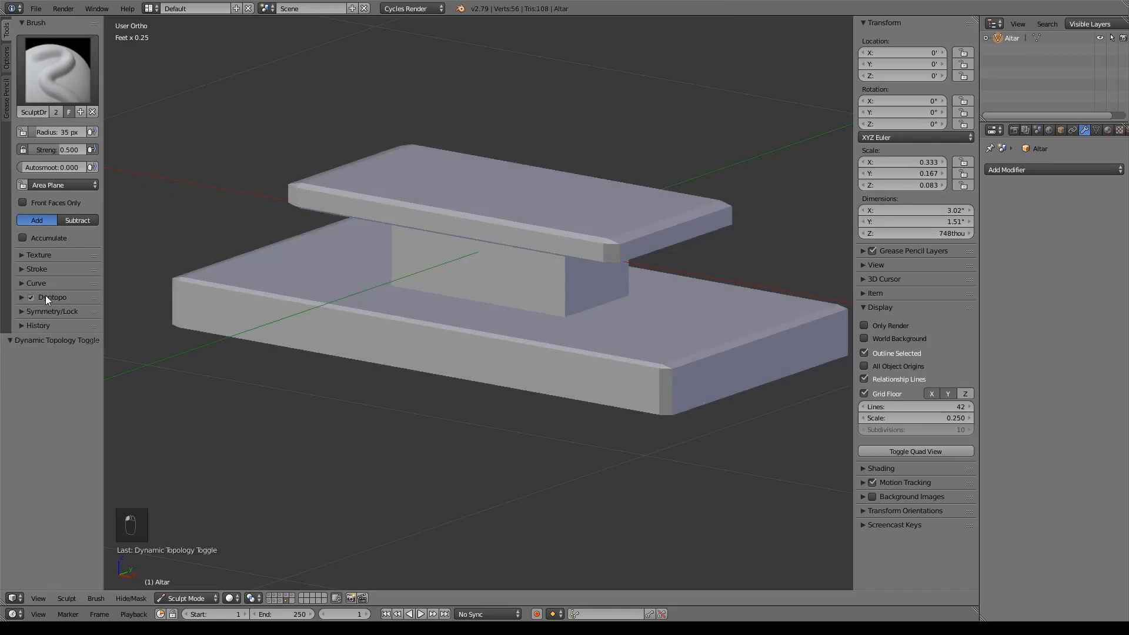
left_click(31, 298)
key("ctrl+z")
key("ctrl+z")
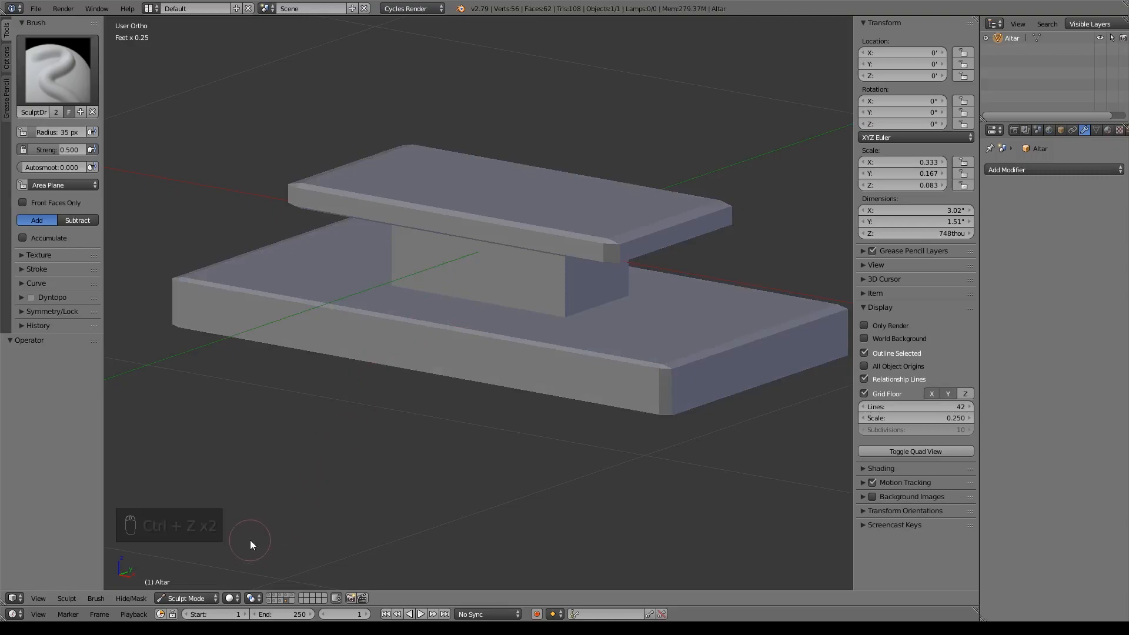
Switch the altar back to Object Mode and show it from the top
left_click(208, 599)
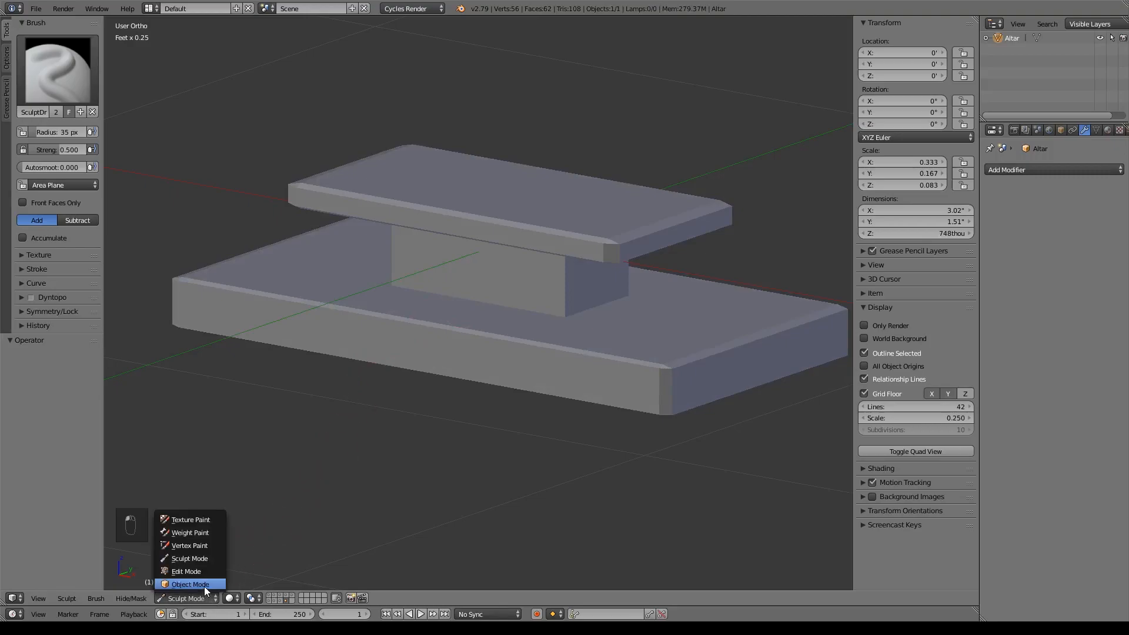
left_click(204, 585)
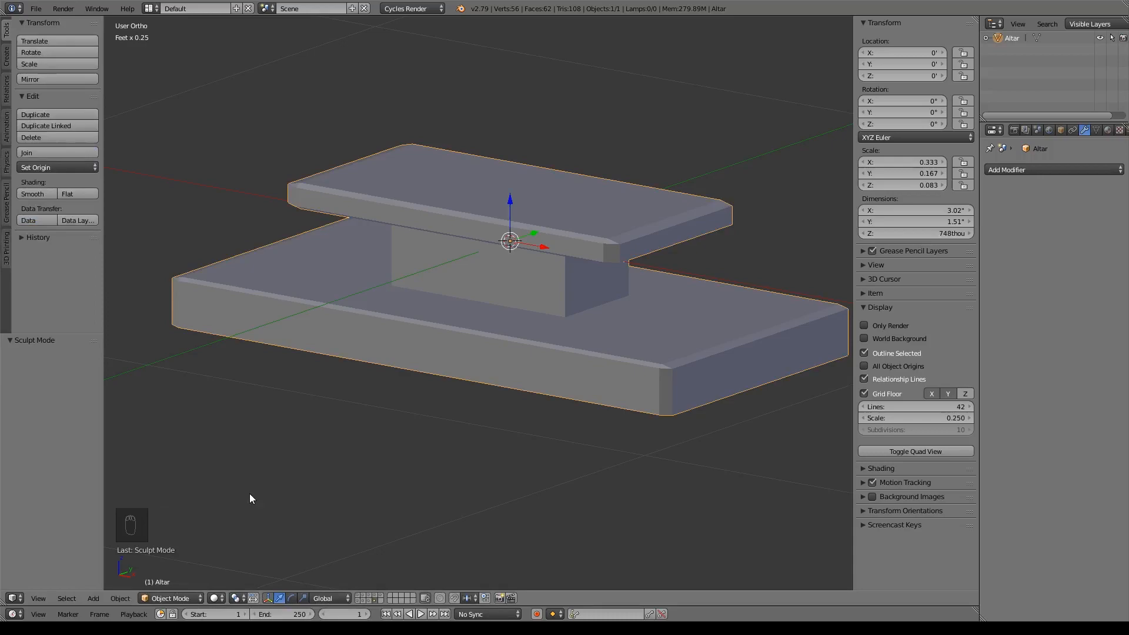
middle_click_drag(250, 492, 508, 442)
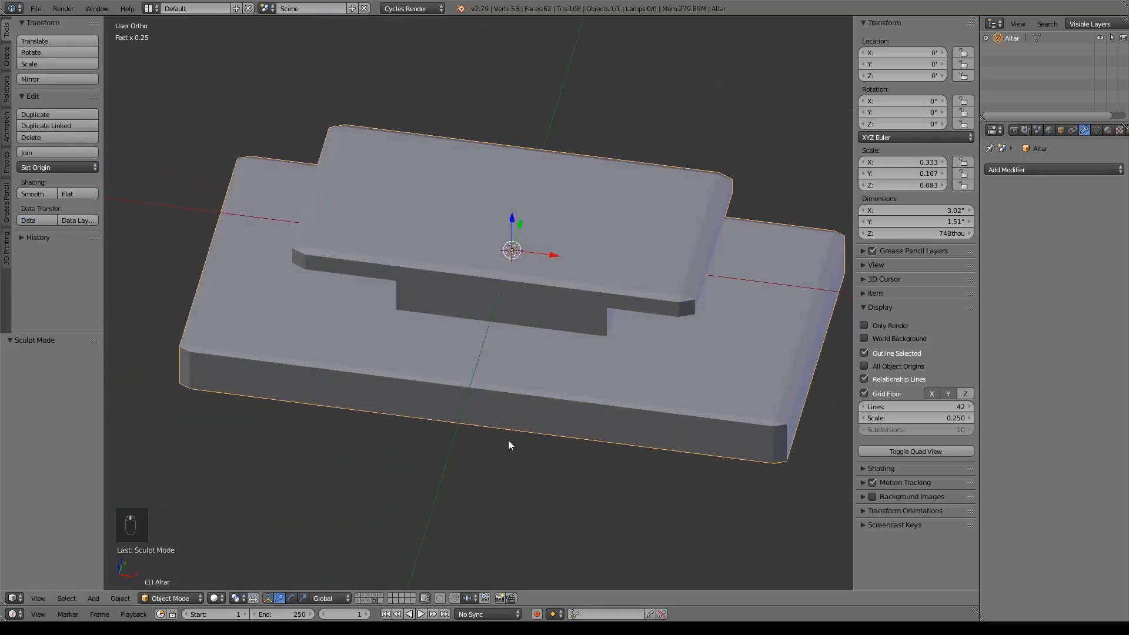
scroll(509, 447, "down", 5)
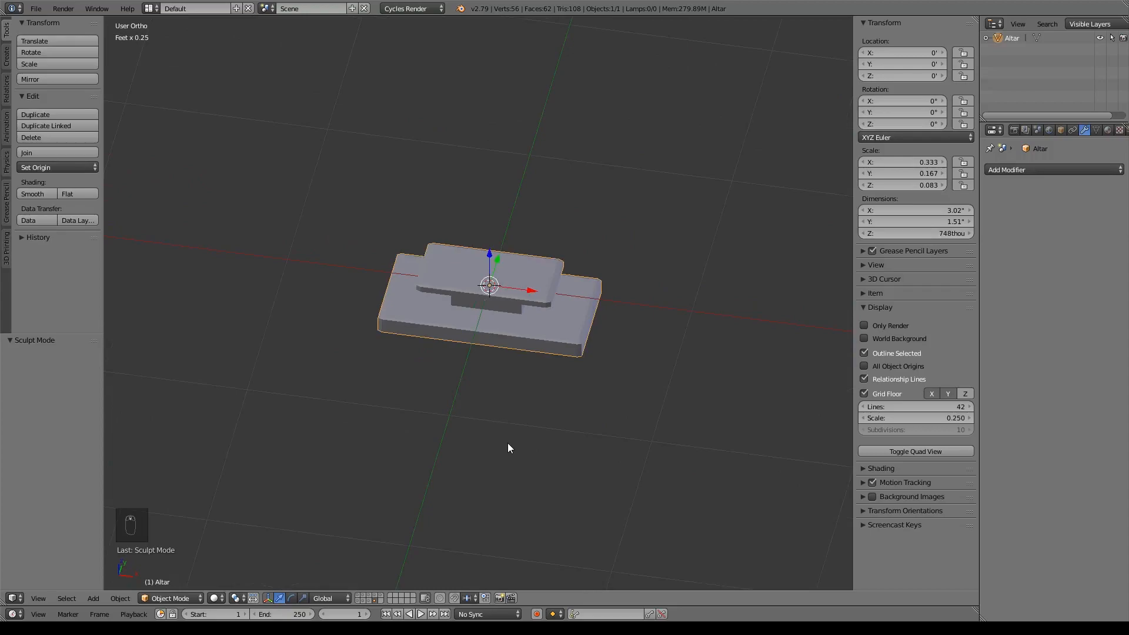
key("KP_7")
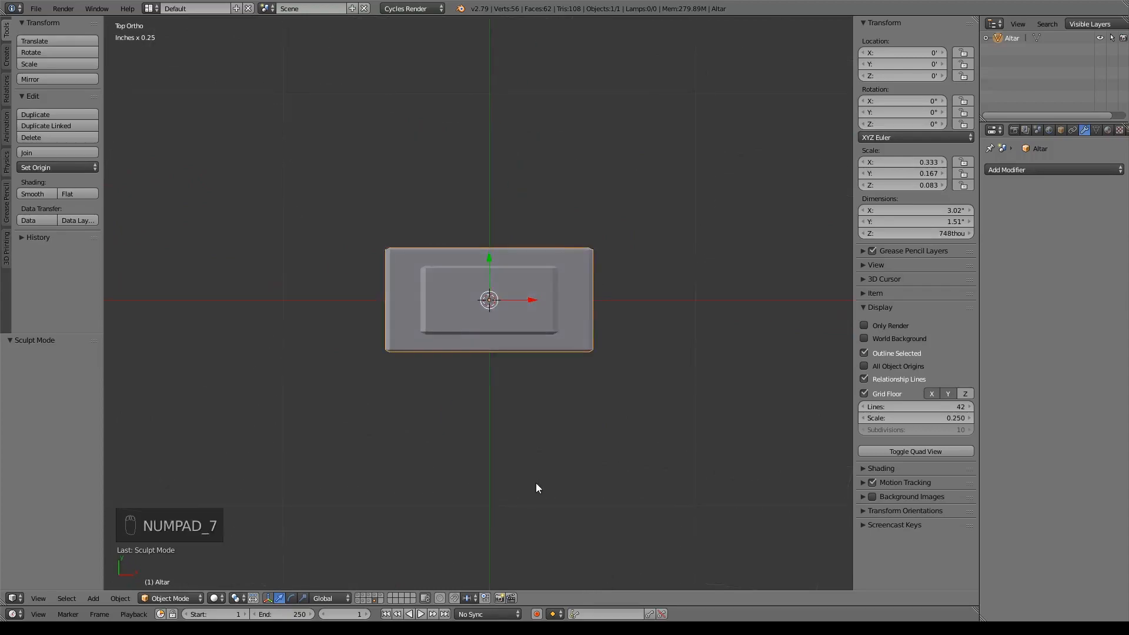
Add a mesh circle with 10 vertices and move it about 4.84" along X, beside the altar
key("shift+a")
mouse_move(534, 373)
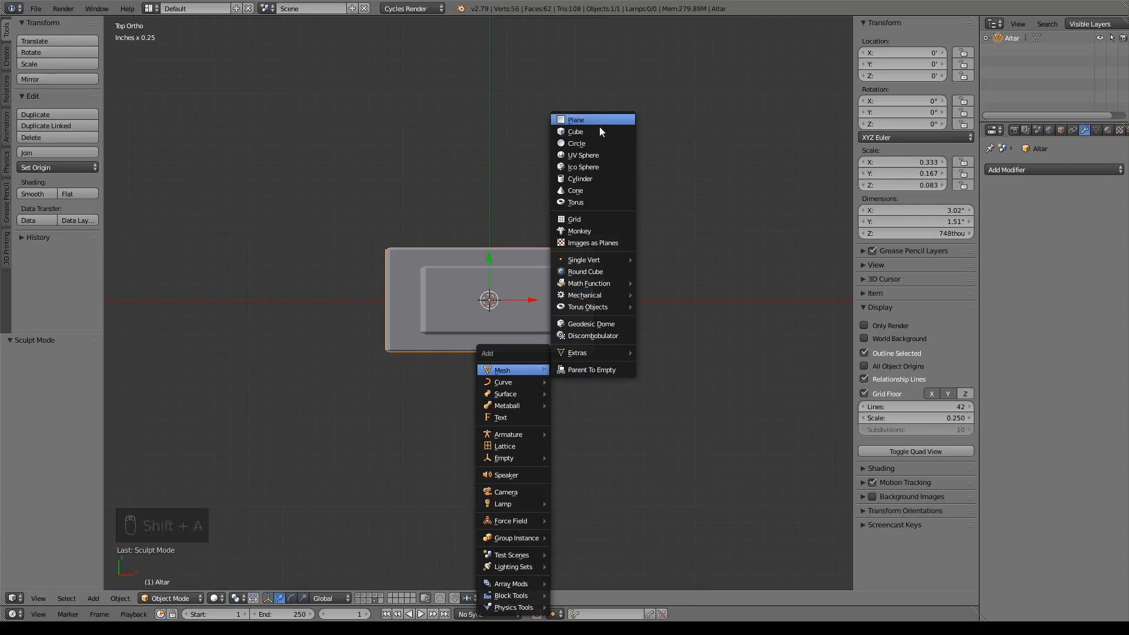
left_click(591, 146)
left_click(70, 370)
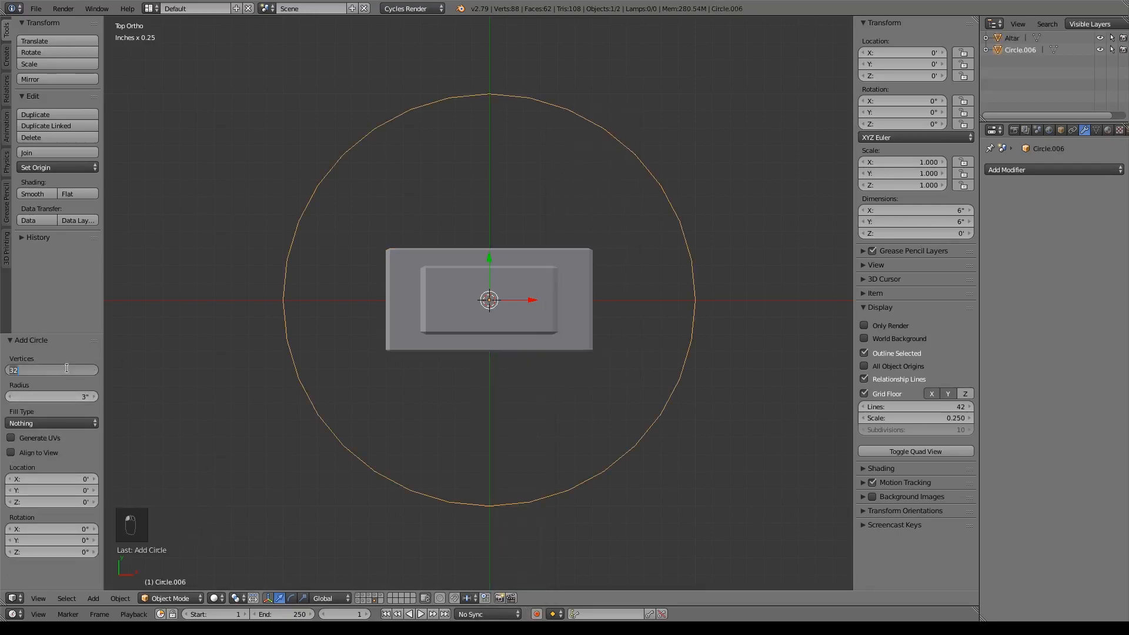
type("10")
key("Return")
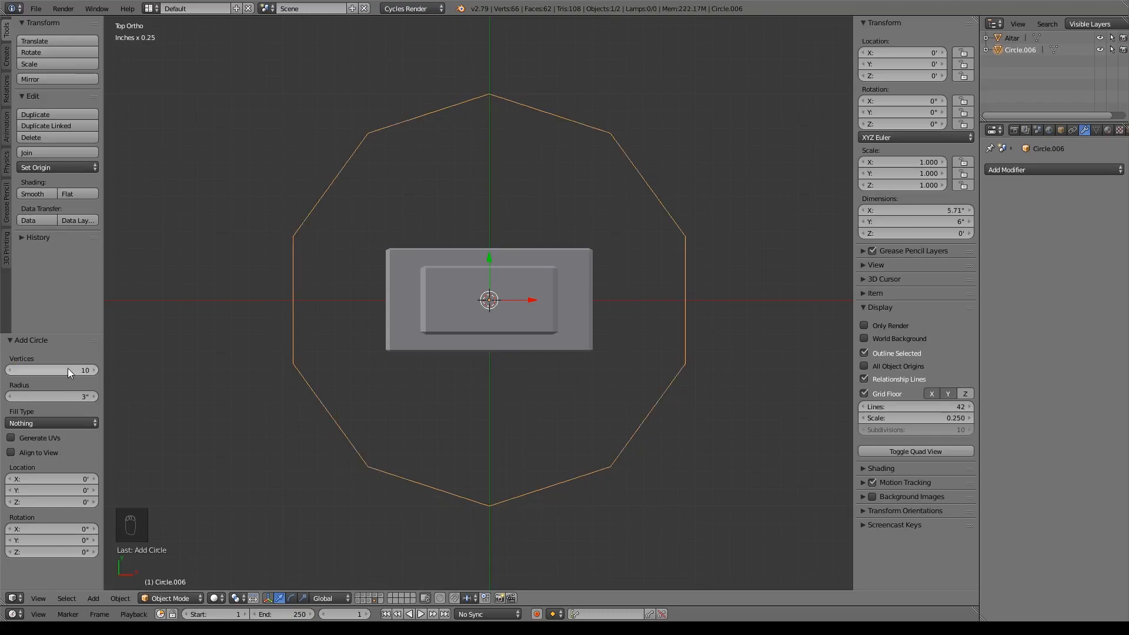
left_click_drag(532, 300, 118, 305)
middle_click_drag(541, 394, 252, 391, "shift")
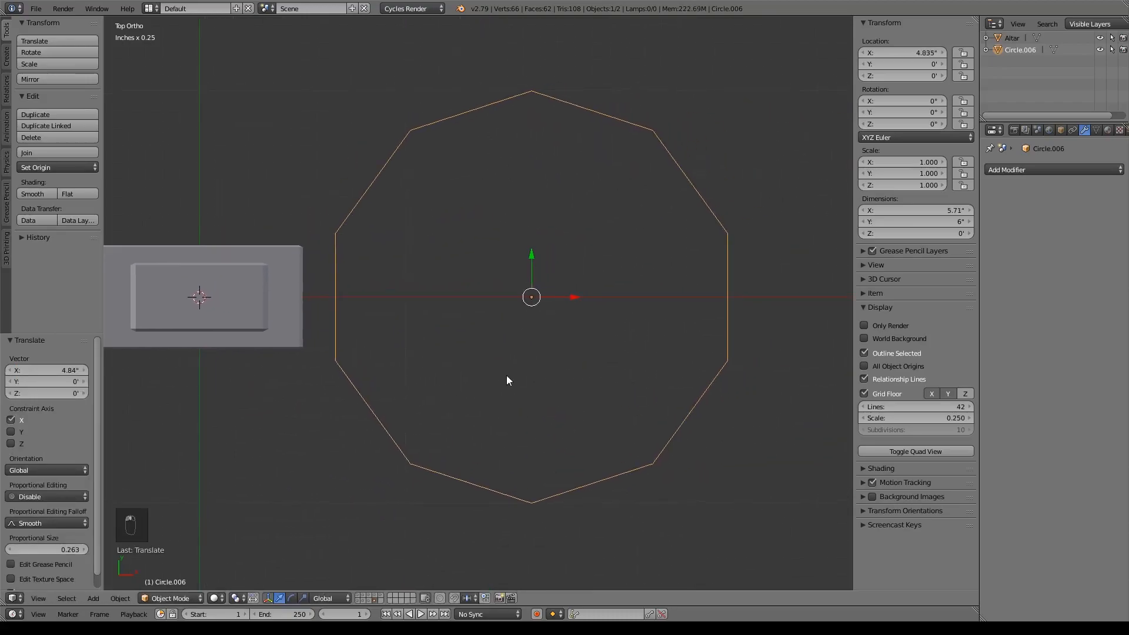
In Edit Mode, select every second vertex of the circle and scale them inward to about 0.429, forming a five-pointed star
key("Tab")
right_click(652, 130)
right_click(410, 130, "shift")
right_click(344, 369, "shift")
right_click(534, 503, "shift")
right_click(705, 368, "shift")
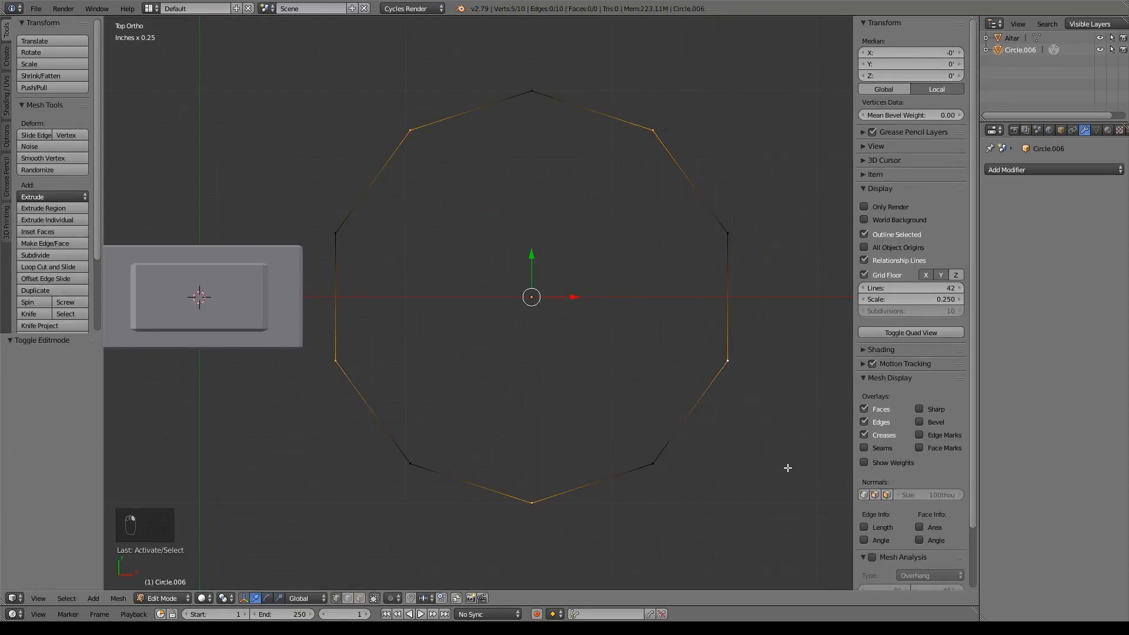
key("s")
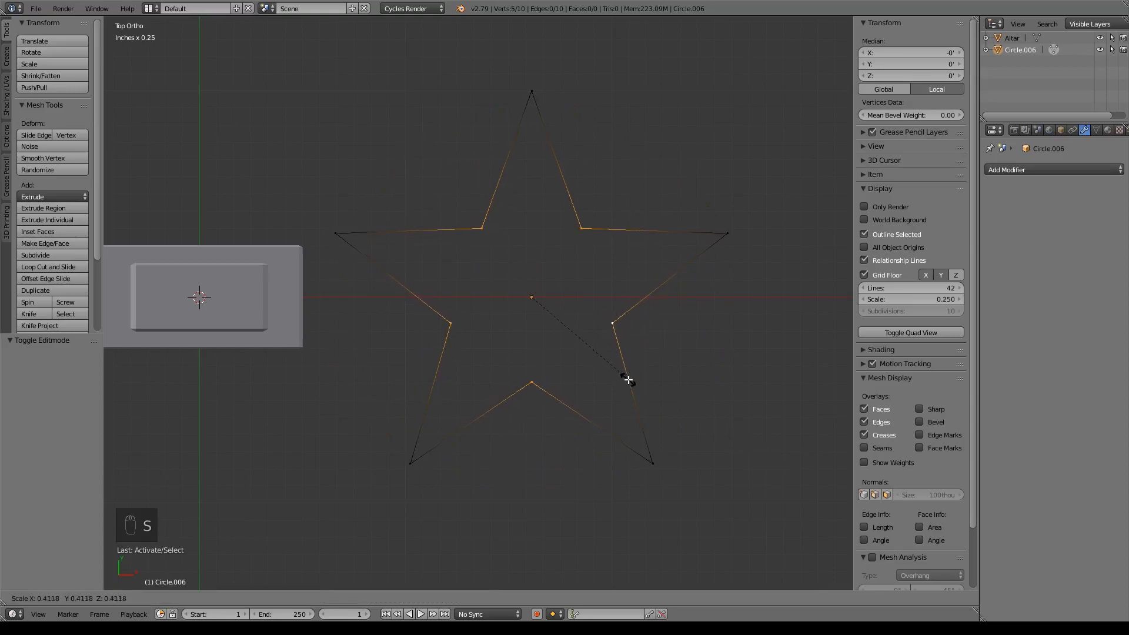
left_click(632, 382)
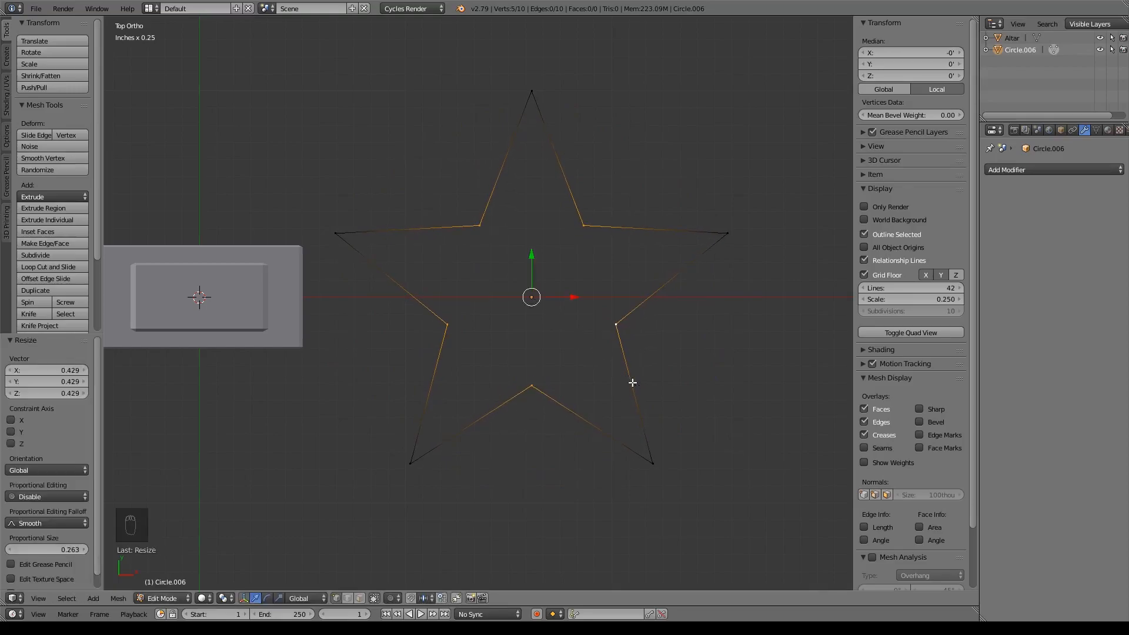
key("ctrl+z")
key("ctrl+z")
key("ctrl+z")
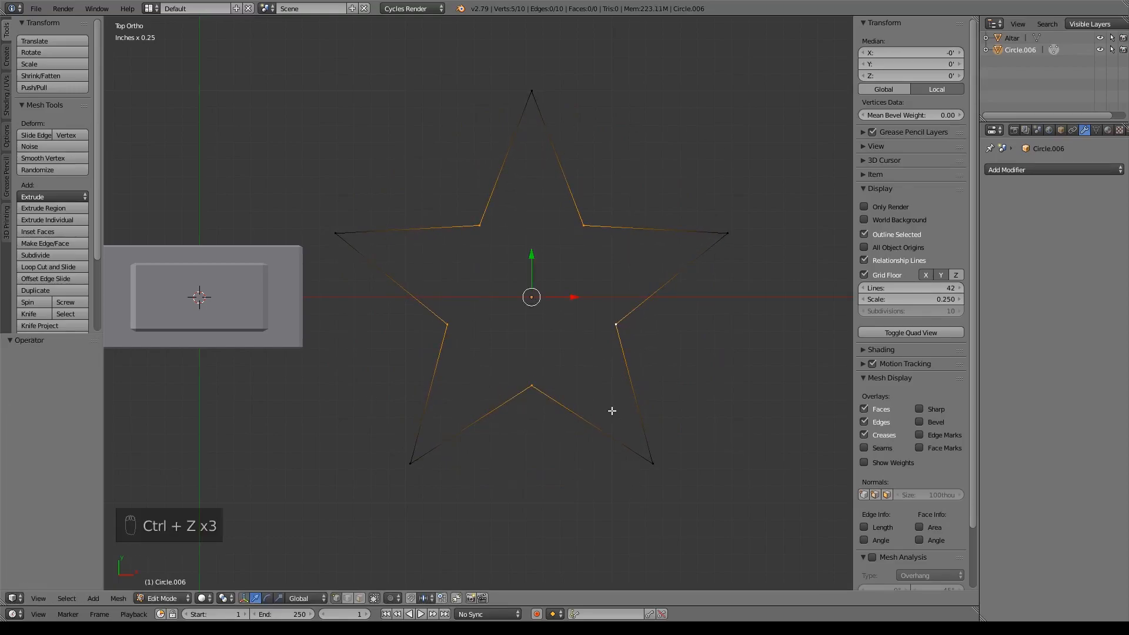
Duplicate the whole star outline in place and scale the copy to about 0.425
left_click(656, 291, "alt")
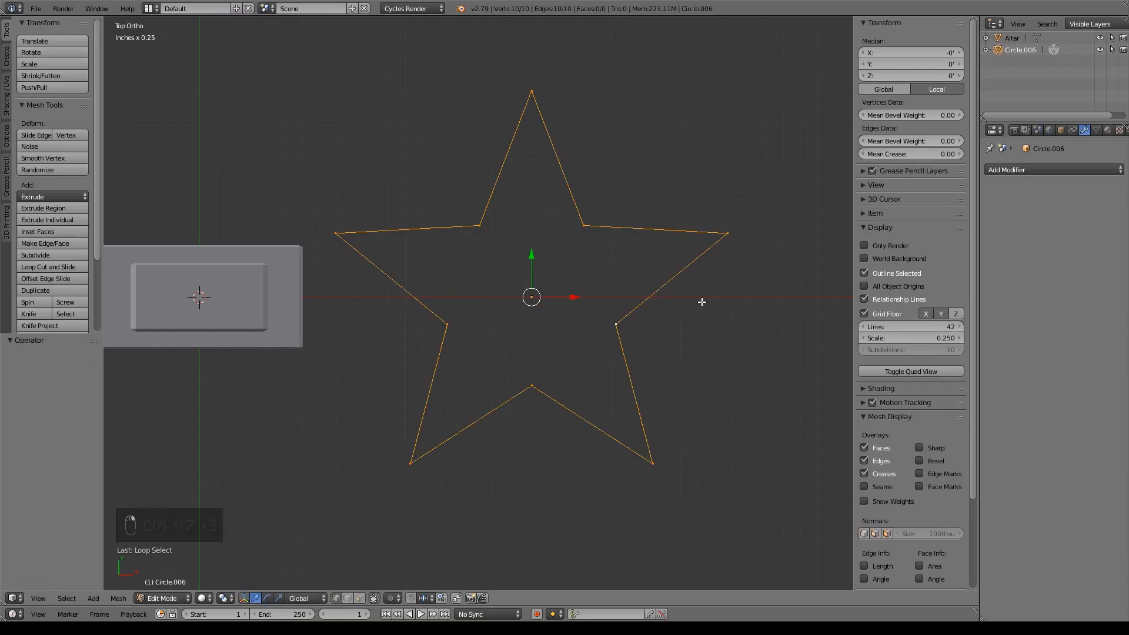
key("shift+d")
right_click(750, 300)
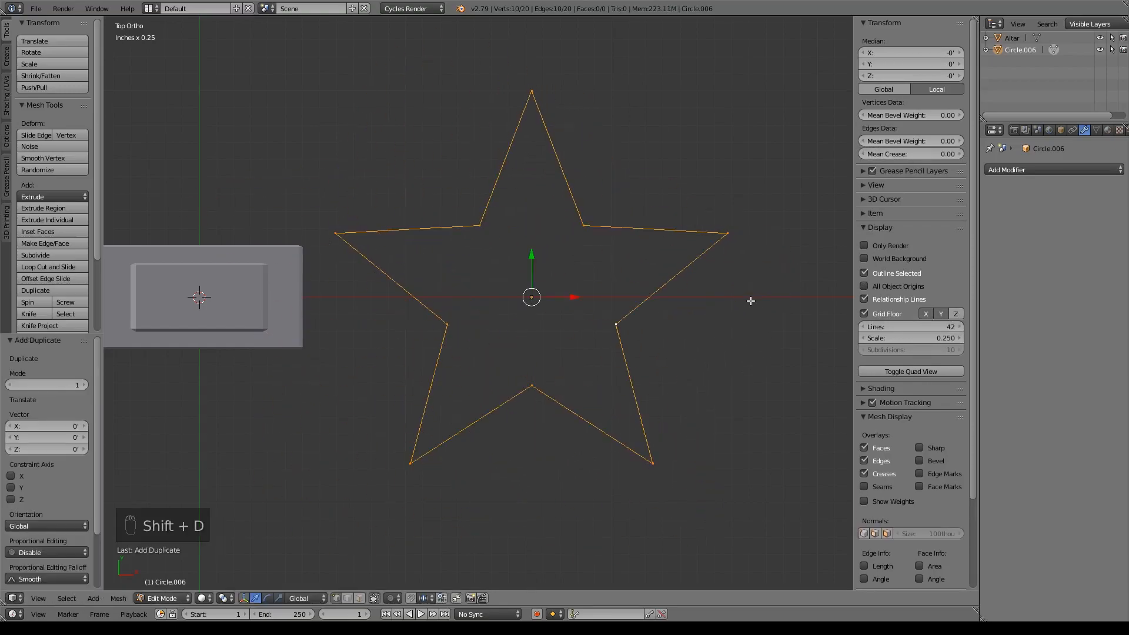
key("s")
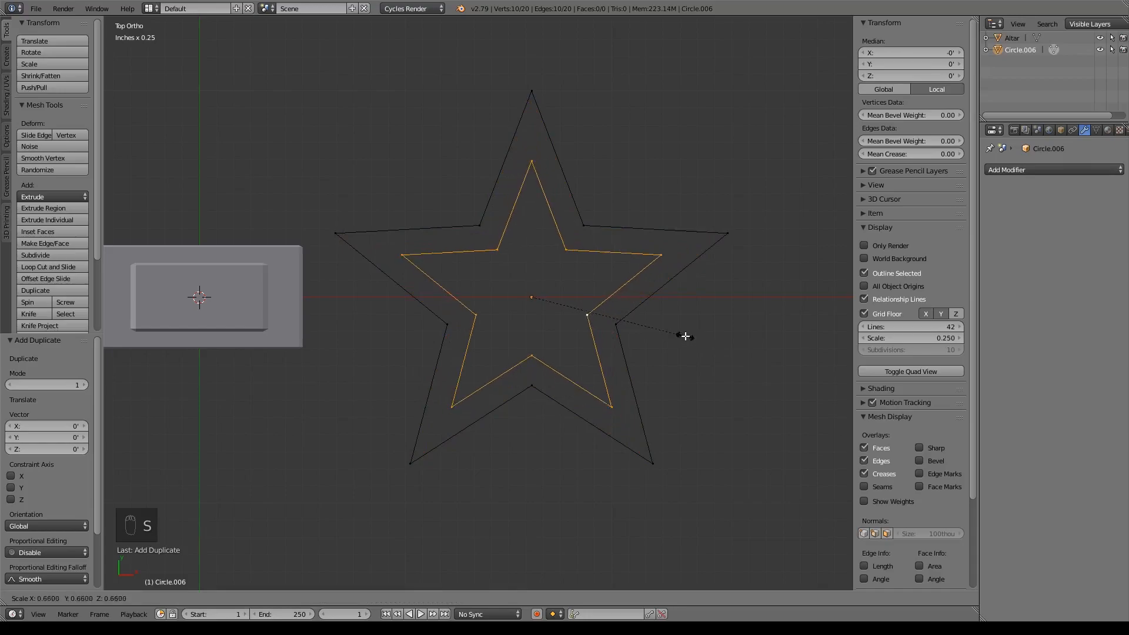
left_click(632, 320)
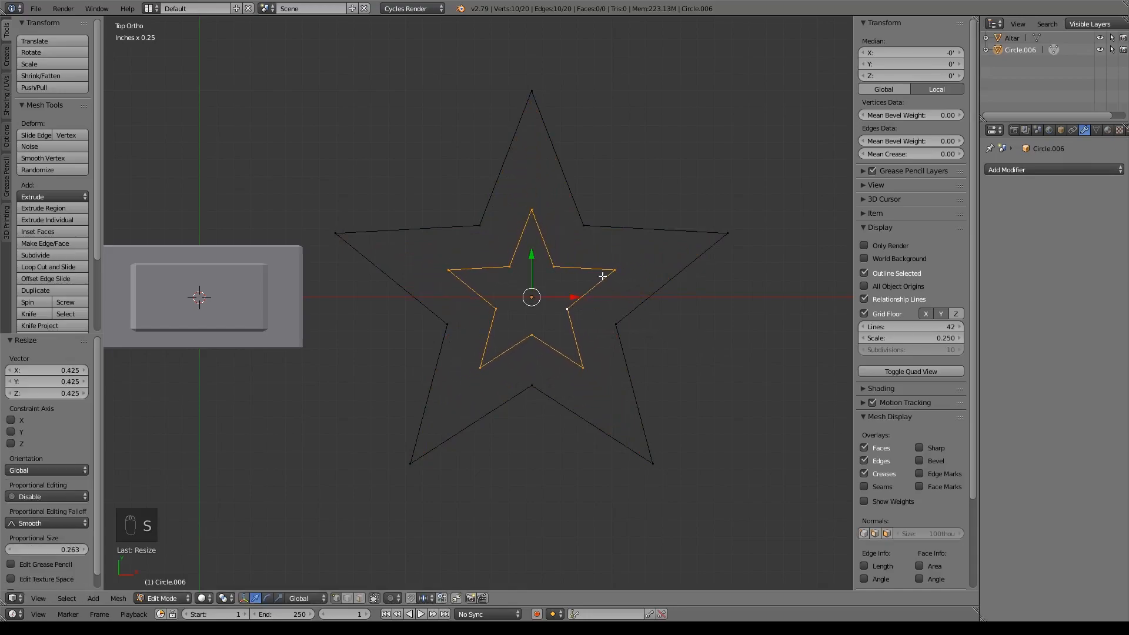
Dissolve the five tip vertices of the small inner star, leaving a pentagon
right_click(527, 212)
right_click(451, 268, "shift")
right_click(481, 365, "shift")
right_click(581, 365, "shift")
right_click(614, 265, "shift")
key("x")
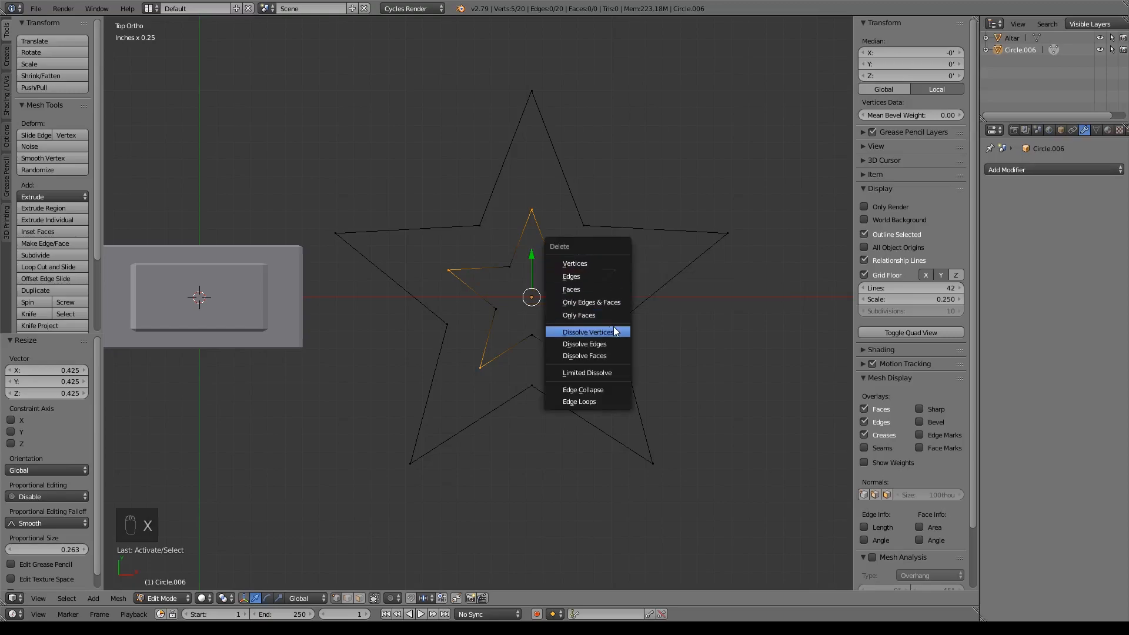
left_click(588, 332)
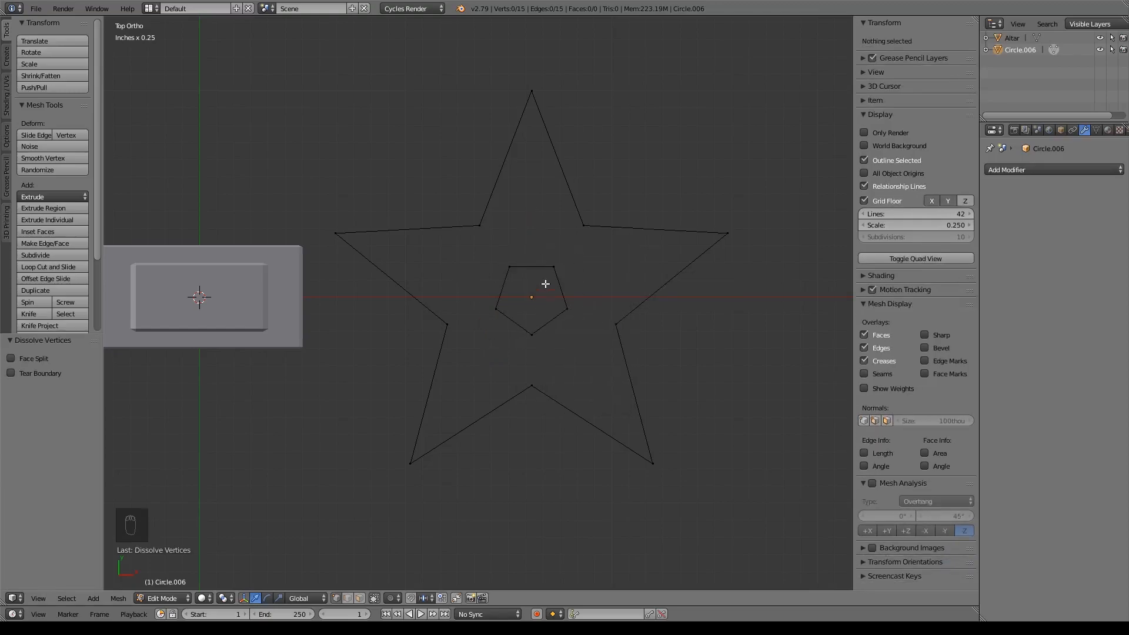
Extrude the large star's outline in place and scale the new loop inward by about 0.724 and another 0.985
right_click(579, 232, "alt")
key("e")
right_click(605, 304)
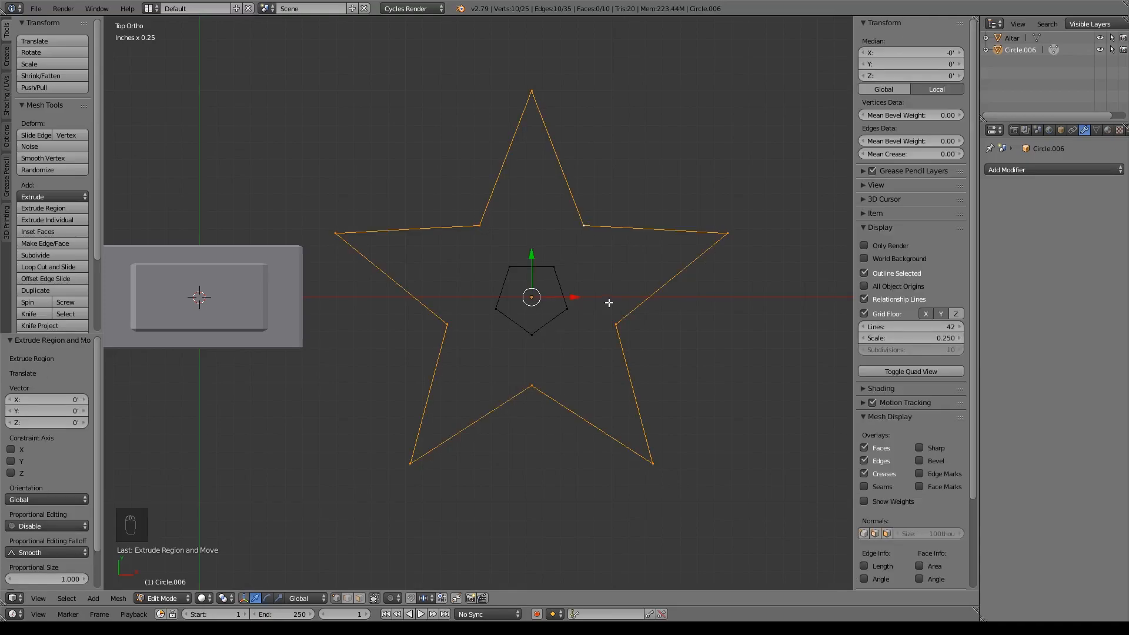
key("ctrl+z")
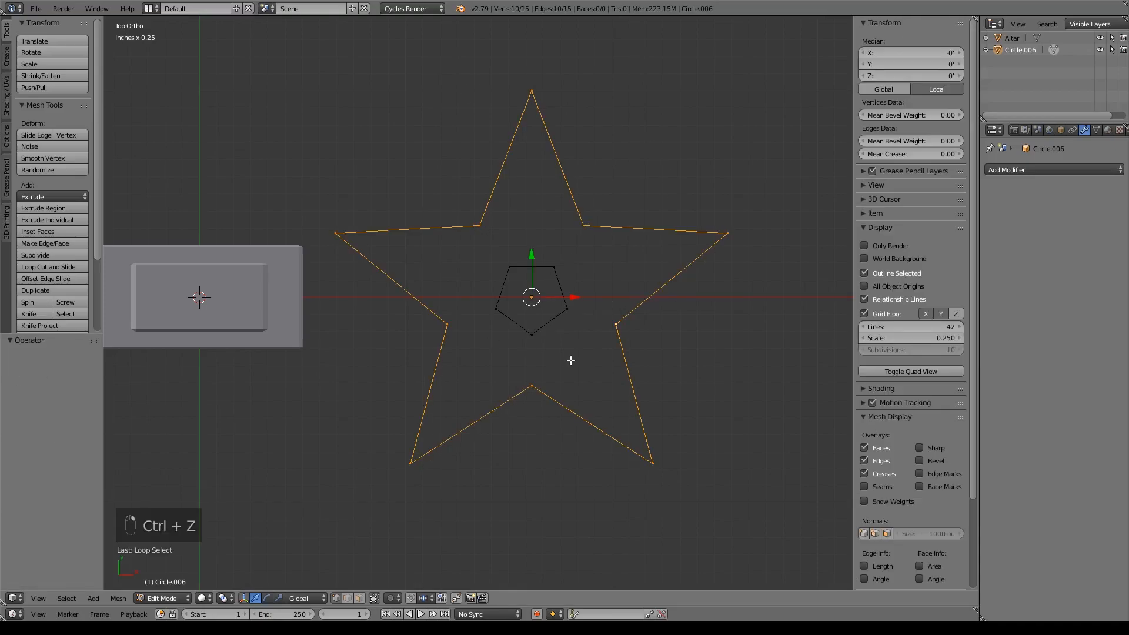
key("e")
right_click(783, 376)
key("s")
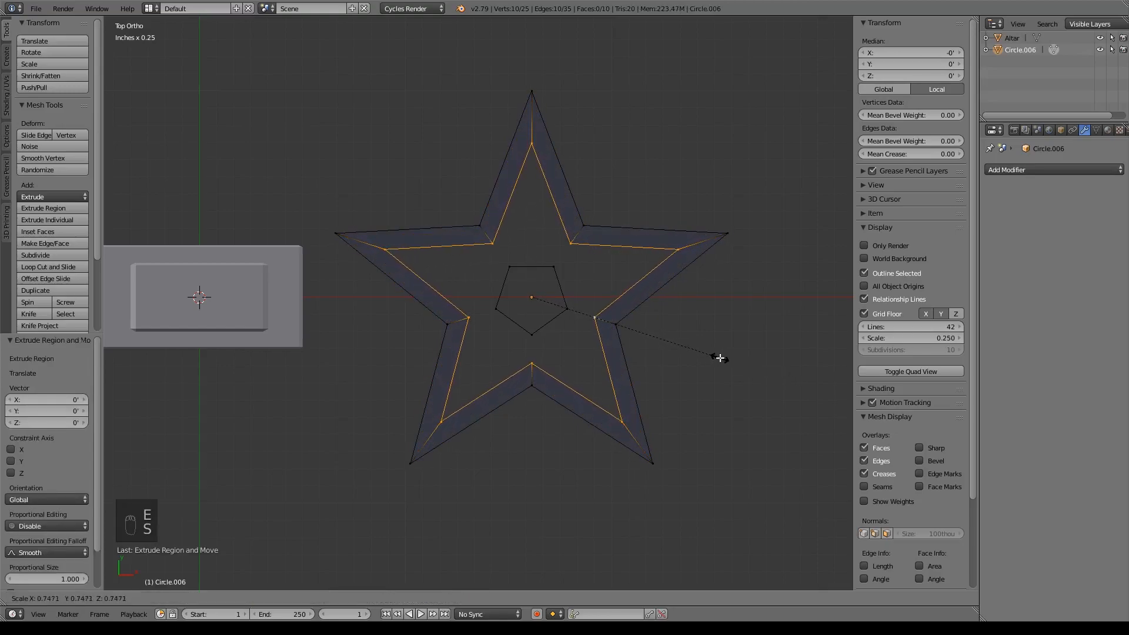
left_click(714, 357)
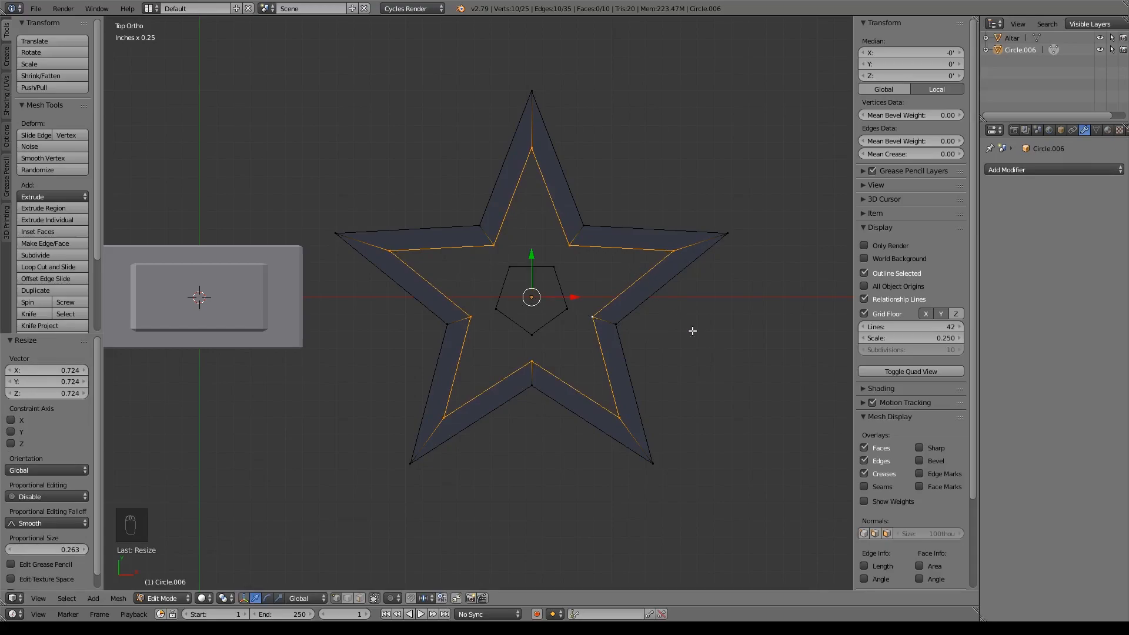
key("s")
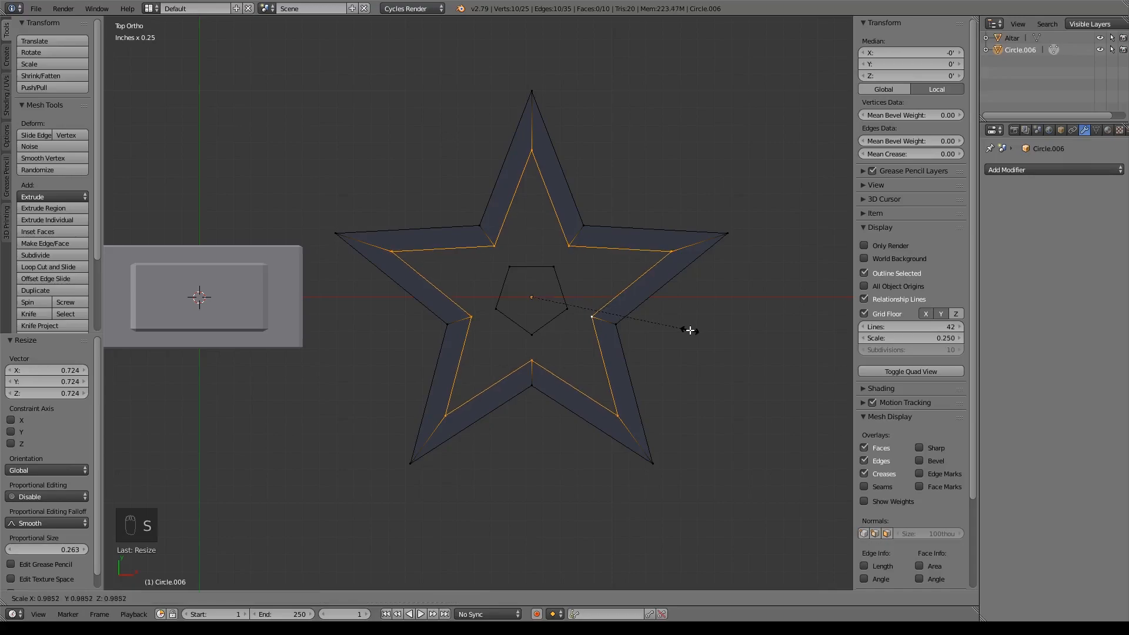
left_click(689, 329)
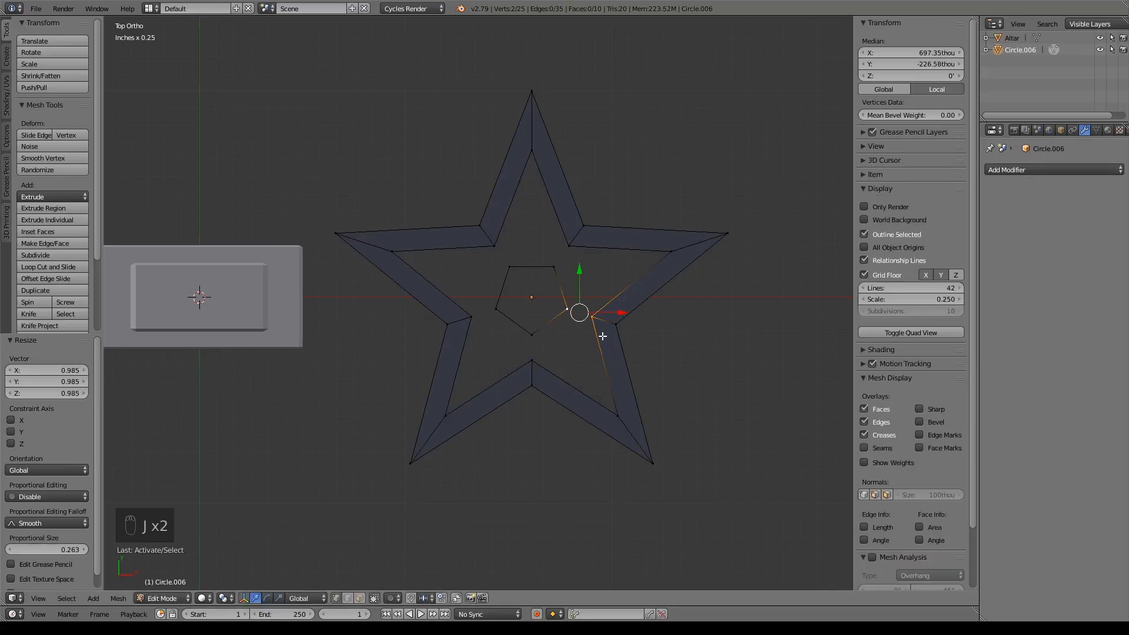
Fill the two lower arms between the star's inner outline and the central pentagon with faces, undoing stray vertex selections
right_click(532, 341, "shift")
right_click(531, 358, "shift")
right_click(628, 416, "shift")
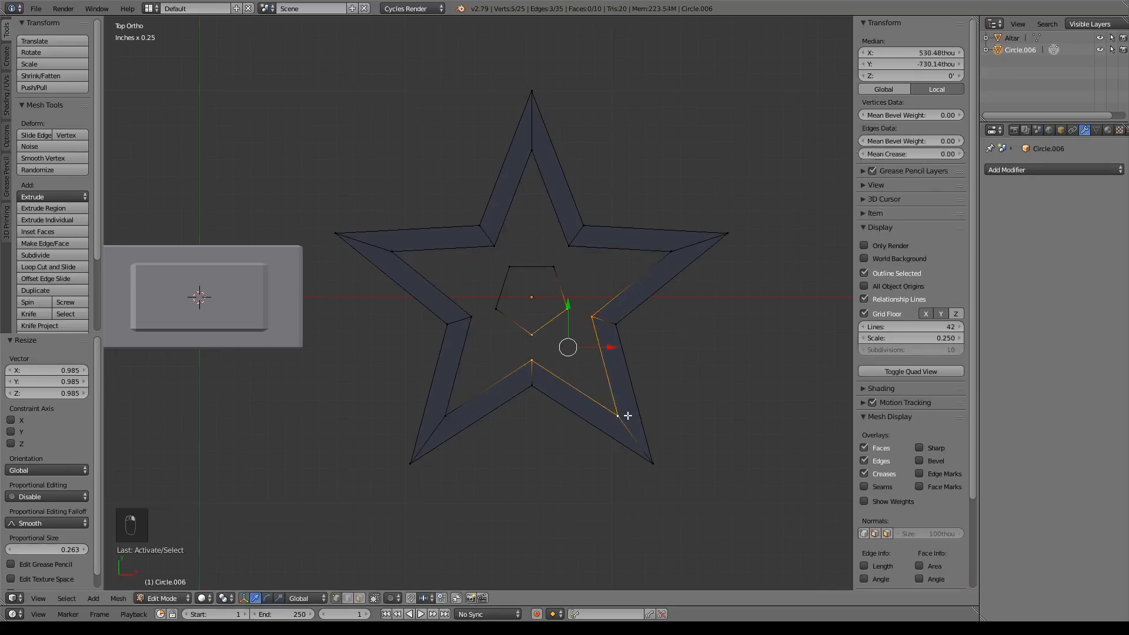
key("f")
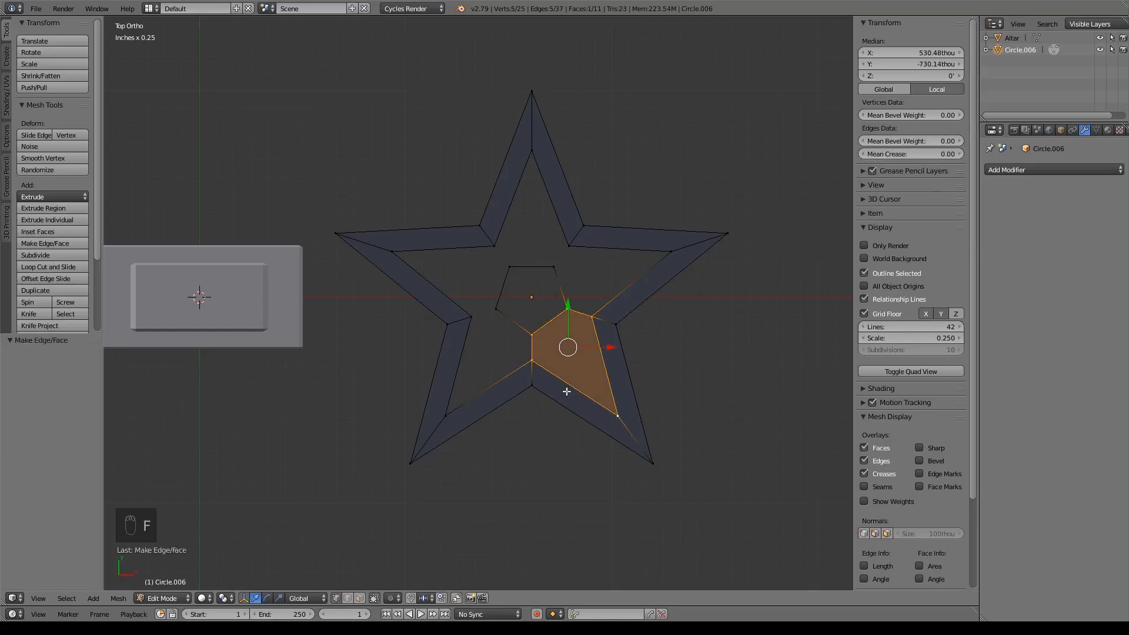
key("ctrl+z")
key("ctrl+z")
key("ctrl+z")
key("ctrl+z")
key("ctrl+z")
key("ctrl+z")
key("ctrl+z")
key("ctrl+z")
key("ctrl+z")
key("ctrl+z")
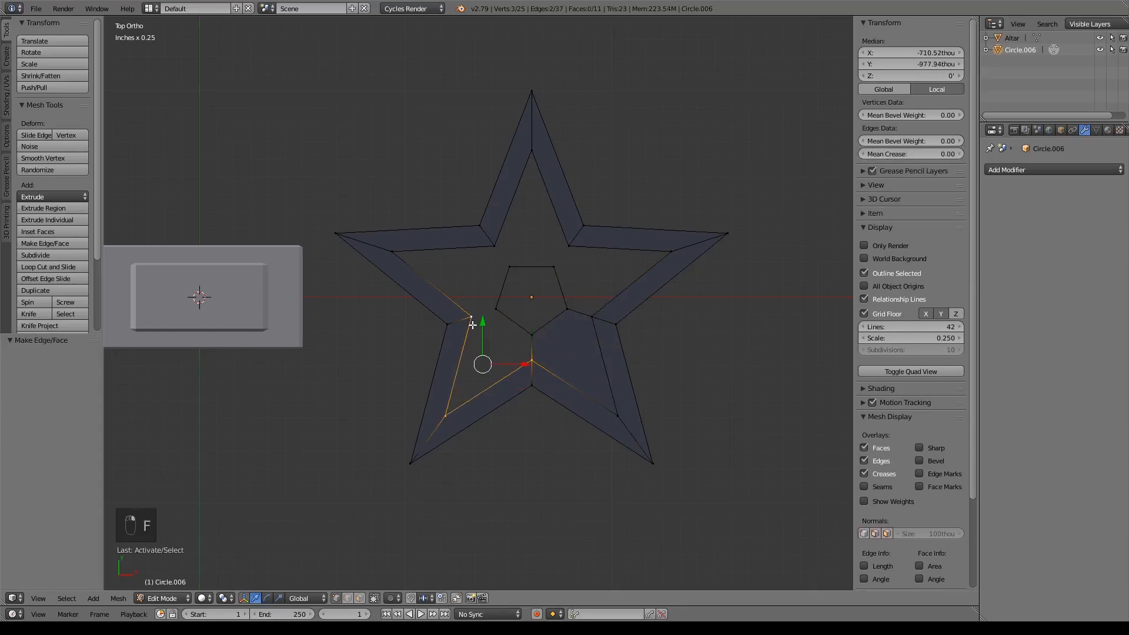
Fill the star's left arm with a face between its inner outline and the pentagon
right_click(493, 315)
right_click(471, 315, "shift")
right_click(510, 270, "shift")
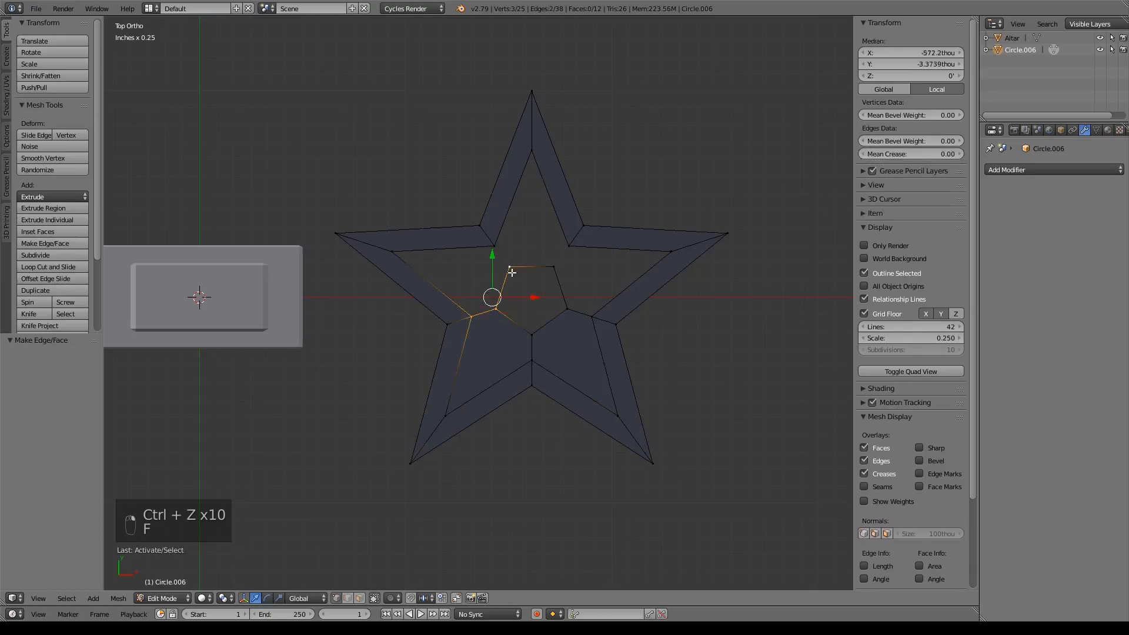
right_click(495, 246, "shift")
right_click(404, 253, "shift")
key("f")
Fill the star's top arm with a face joining its inner outline to the pentagon's upper edge
right_click(510, 266)
right_click(494, 247, "shift")
right_click(530, 154, "shift")
right_click(569, 246, "shift")
right_click(553, 267, "shift")
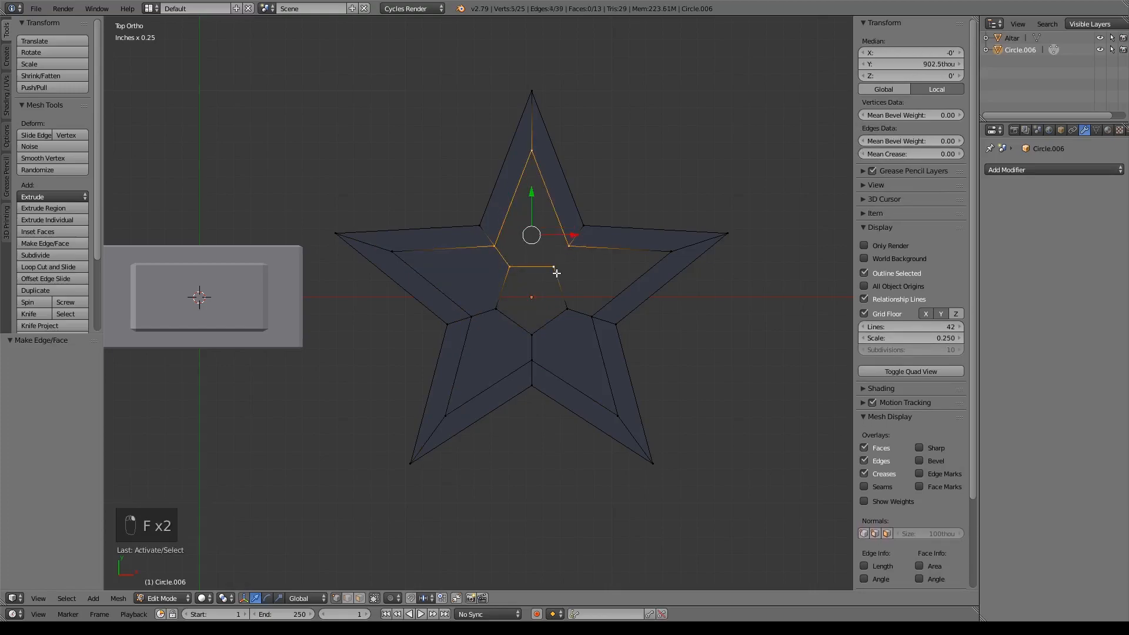
key("f")
Fill the star's right arm with a face between its inner outline and the pentagon
right_click(569, 245)
right_click(553, 268, "shift")
right_click(592, 317, "shift")
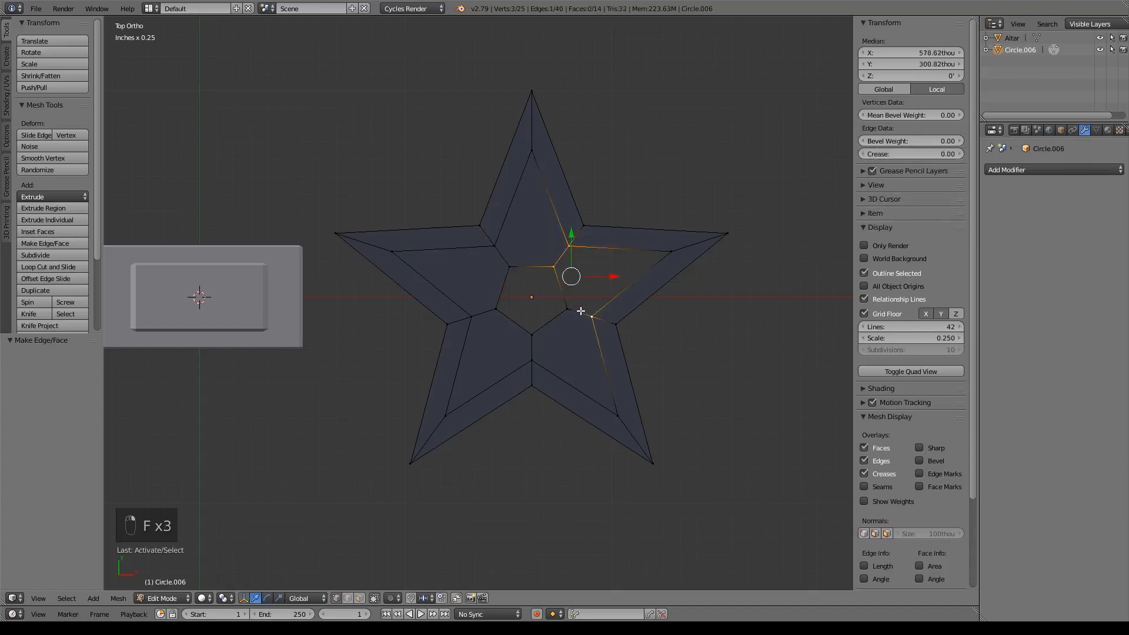
right_click(568, 312, "shift")
right_click(663, 251, "shift")
key("f")
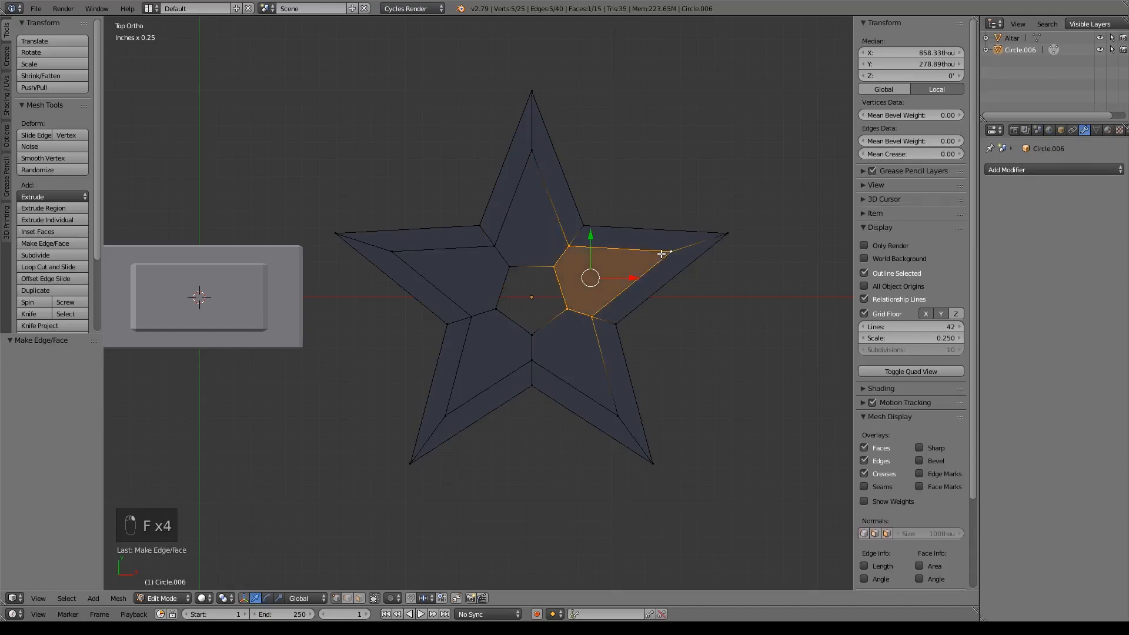
right_click(616, 324)
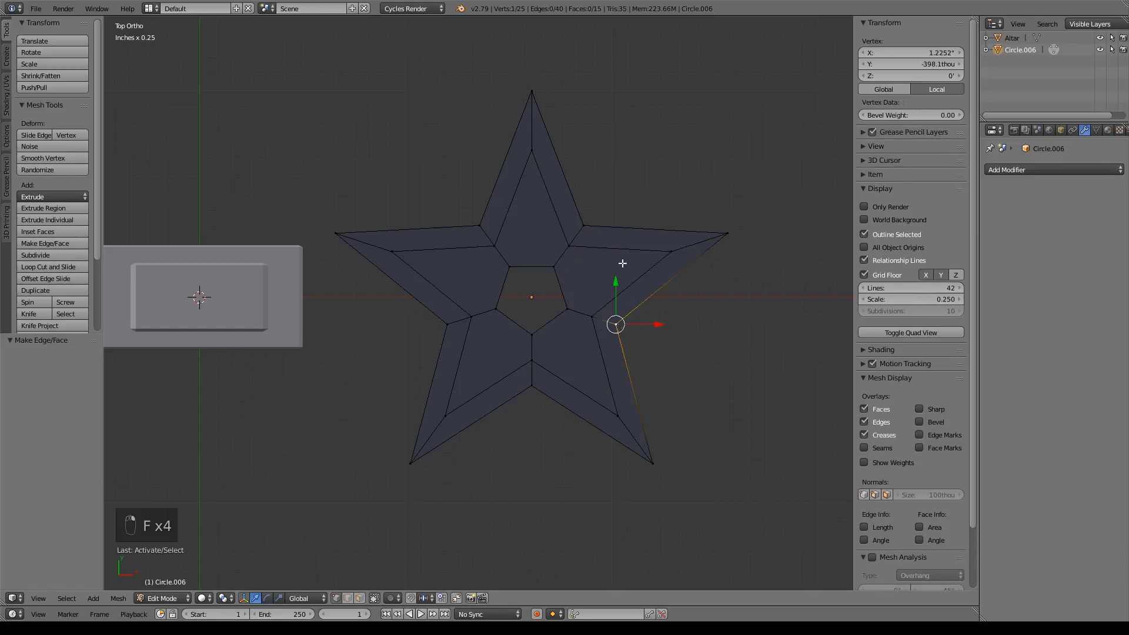
Connect the star's upper-right and lower-right outer notch vertices with a vertex path across the right arm
right_click(587, 227, "shift")
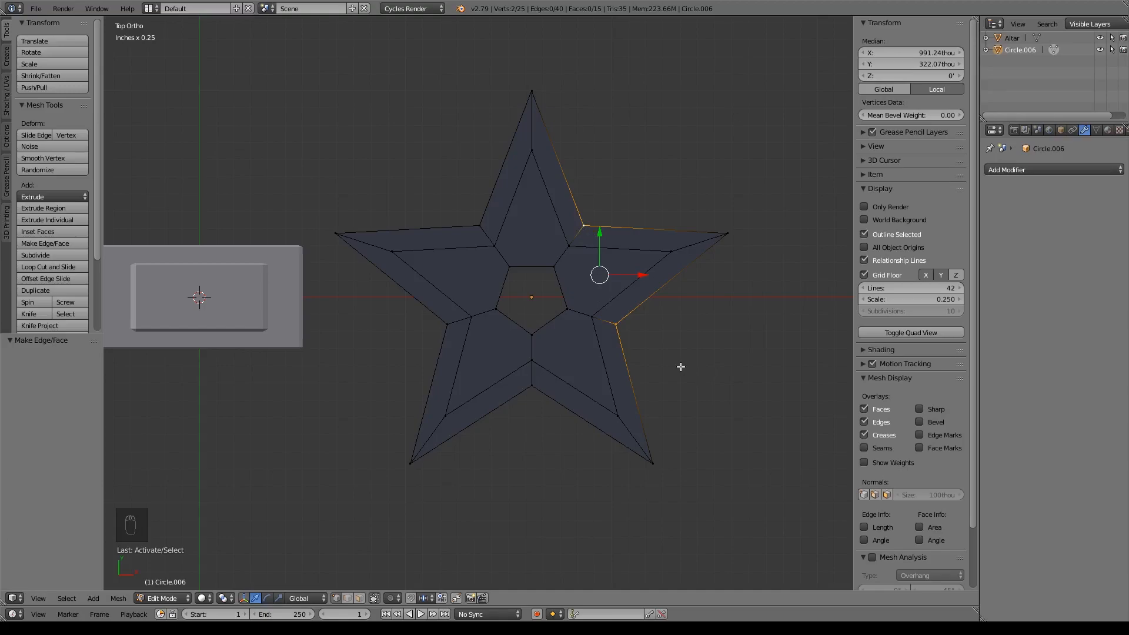
key("j")
Try connecting the lower-right outer notch to the inner outline's bottom corner, and undo the mistaken connections
right_click(528, 363, "shift")
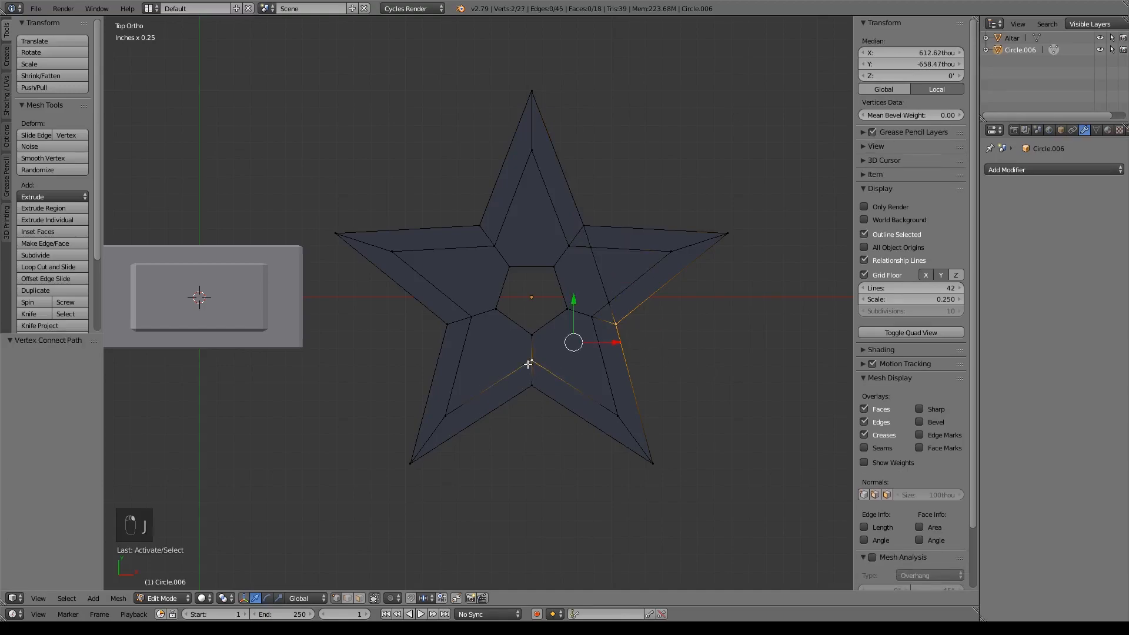
key("ctrl+z")
key("ctrl+z")
key("ctrl+z")
key("ctrl+z")
key("ctrl+z")
key("ctrl+z")
key("ctrl+z")
key("ctrl+z")
key("ctrl+z")
key("ctrl+z")
key("ctrl+z")
key("ctrl+z")
key("ctrl+z")
key("ctrl+z")
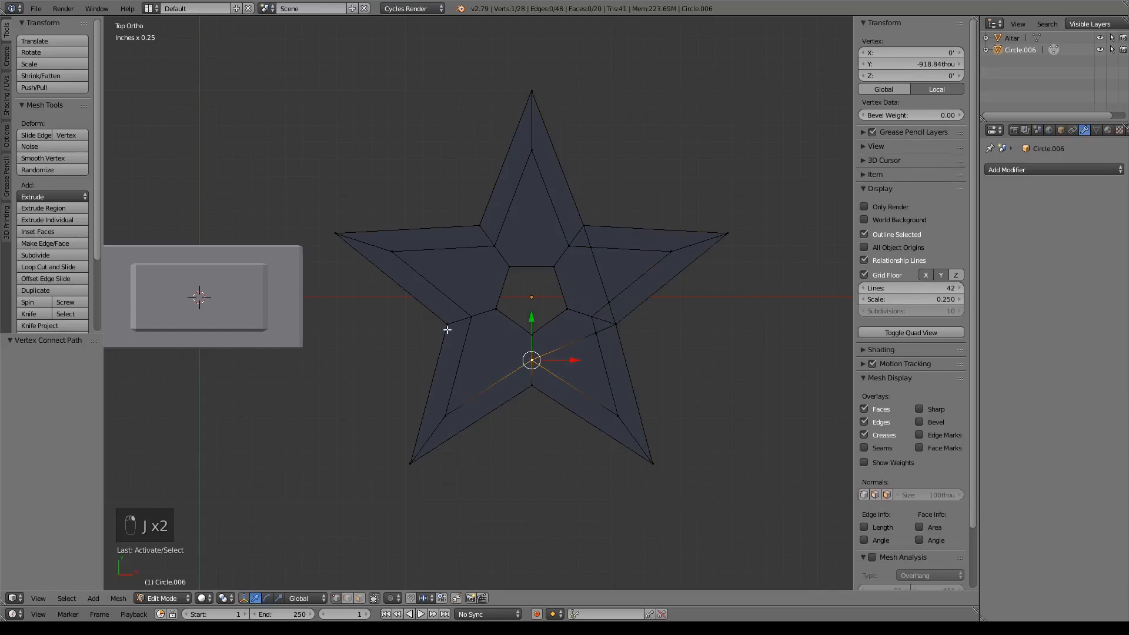
Connect the star's bottom outer notch vertex to the lower-right and lower-left notch vertices, cutting across both lower arms
key("j")
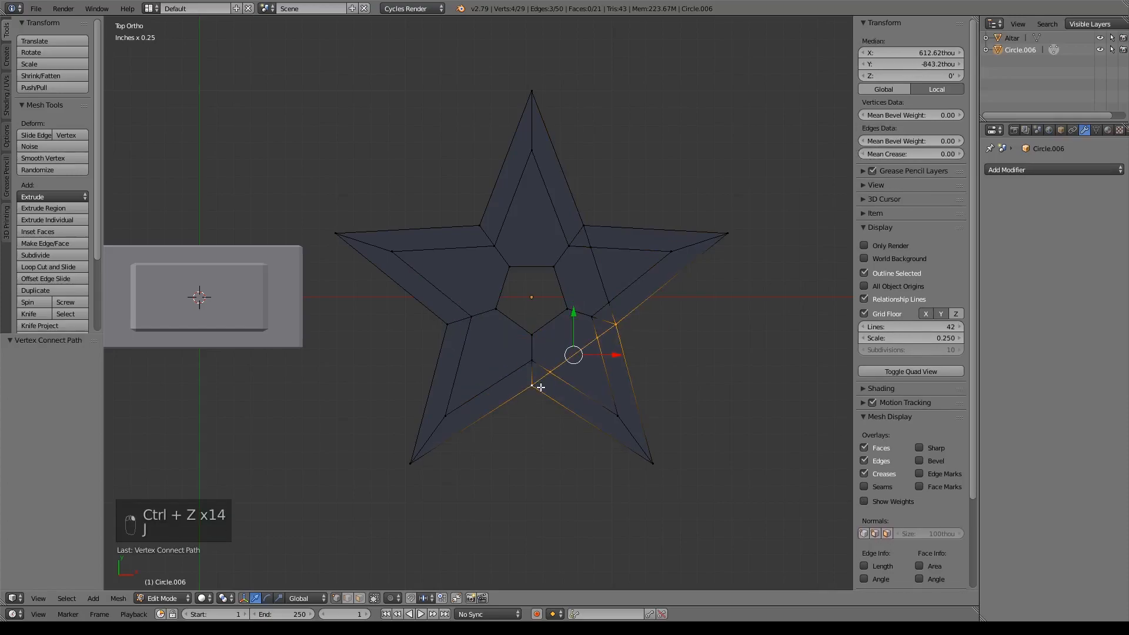
right_click(532, 385)
right_click(449, 324, "shift")
key("j")
Connect the lower-left, upper-left and upper-right outer notch vertices in sequence, cutting across the left and top arms
right_click(451, 323)
right_click(484, 234, "shift")
key("j")
right_click(483, 234)
right_click(578, 226, "shift")
key("j")
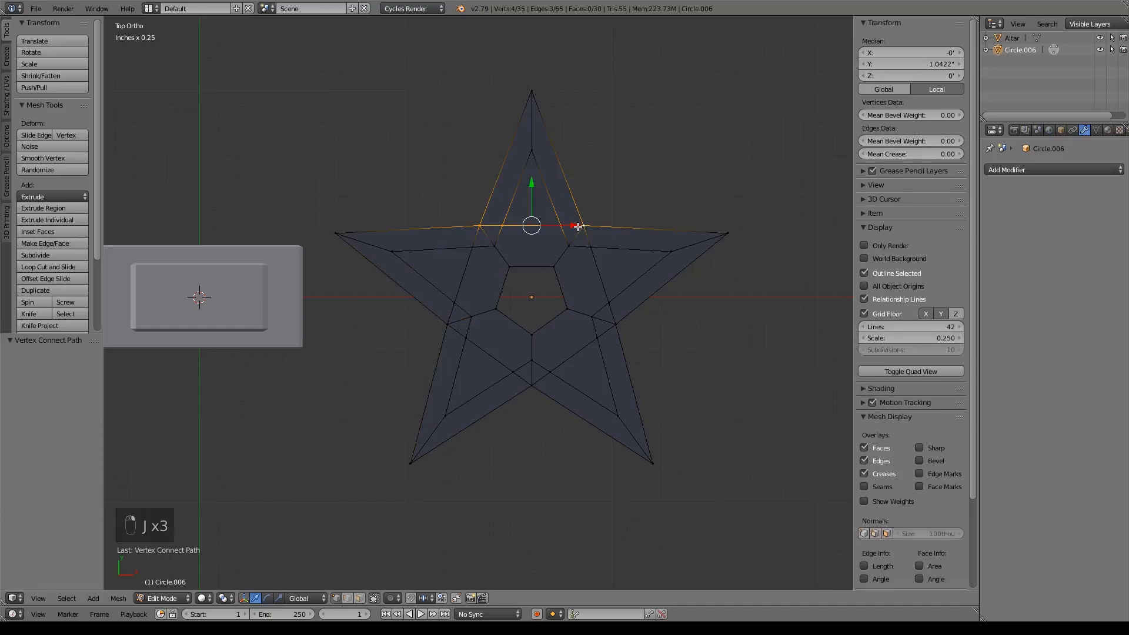
Delete the five inner triangular faces, one in each arm of the star
left_click(359, 599)
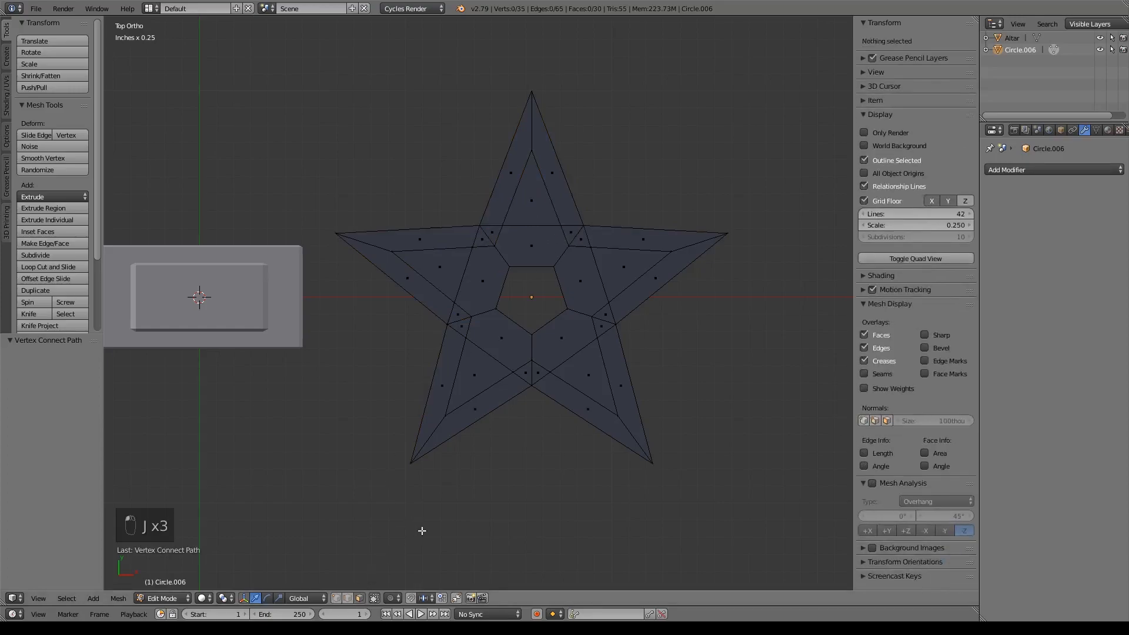
left_click(535, 200)
left_click(450, 270, "shift")
left_click(478, 369, "shift")
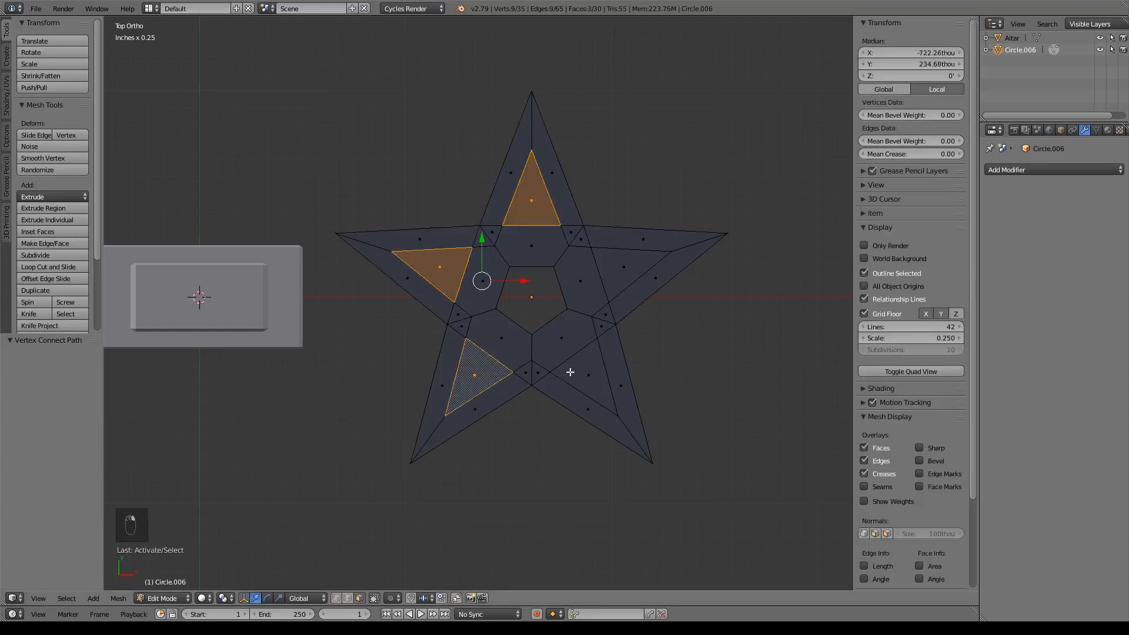
left_click(588, 361, "shift")
left_click(630, 260, "shift")
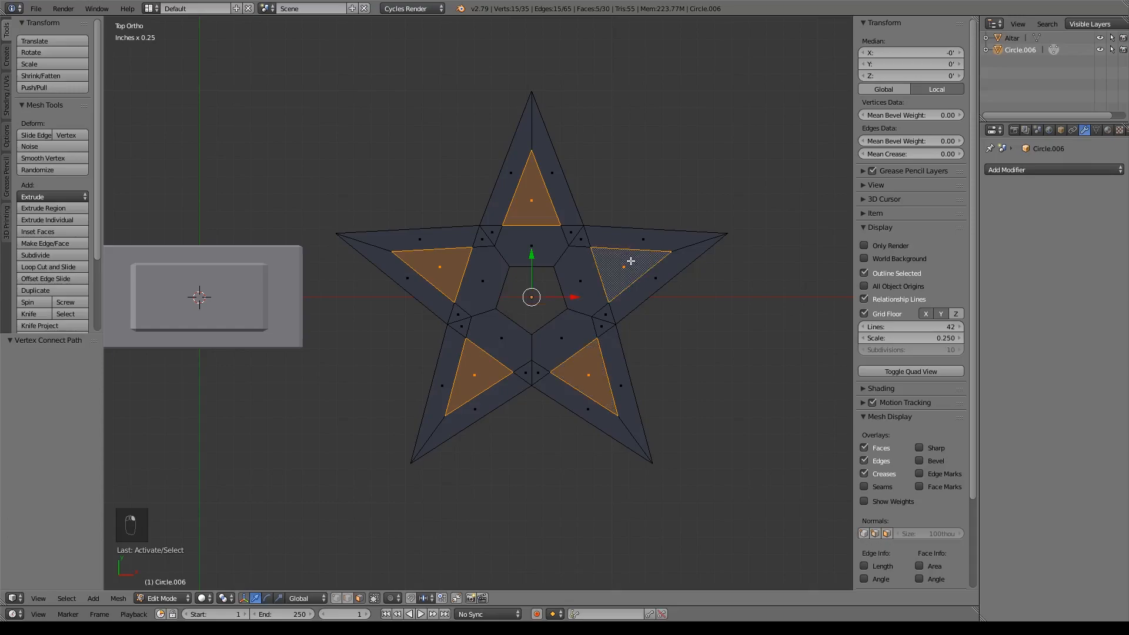
key("x")
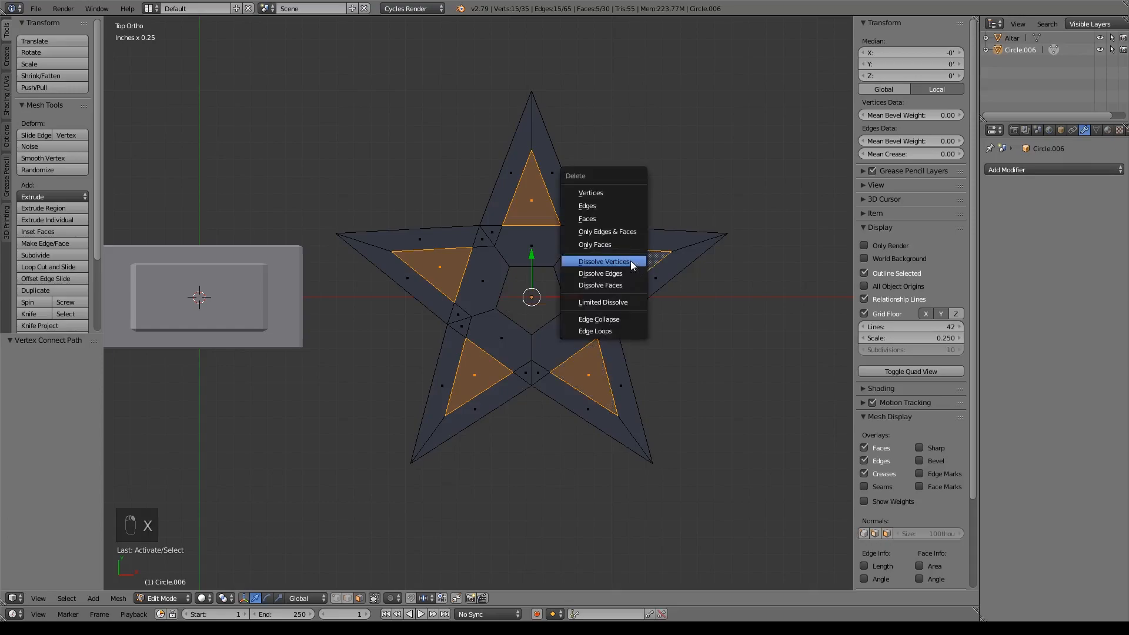
left_click(615, 218)
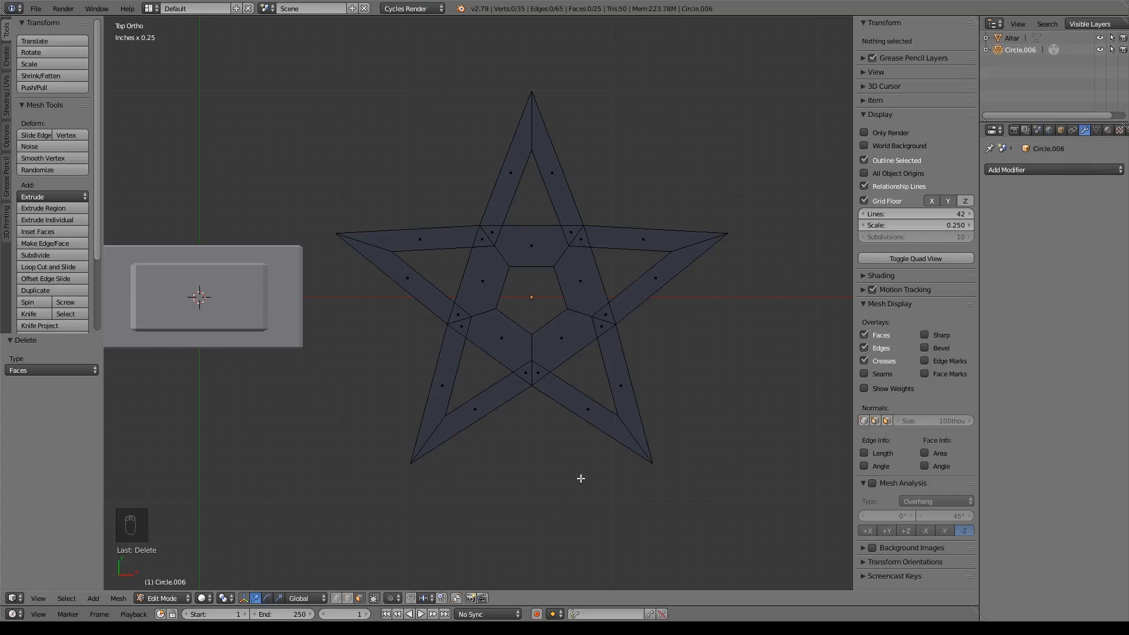
Extrude all the star's faces vertically to a thickness of about 650 thou and return to Object Mode
key("a")
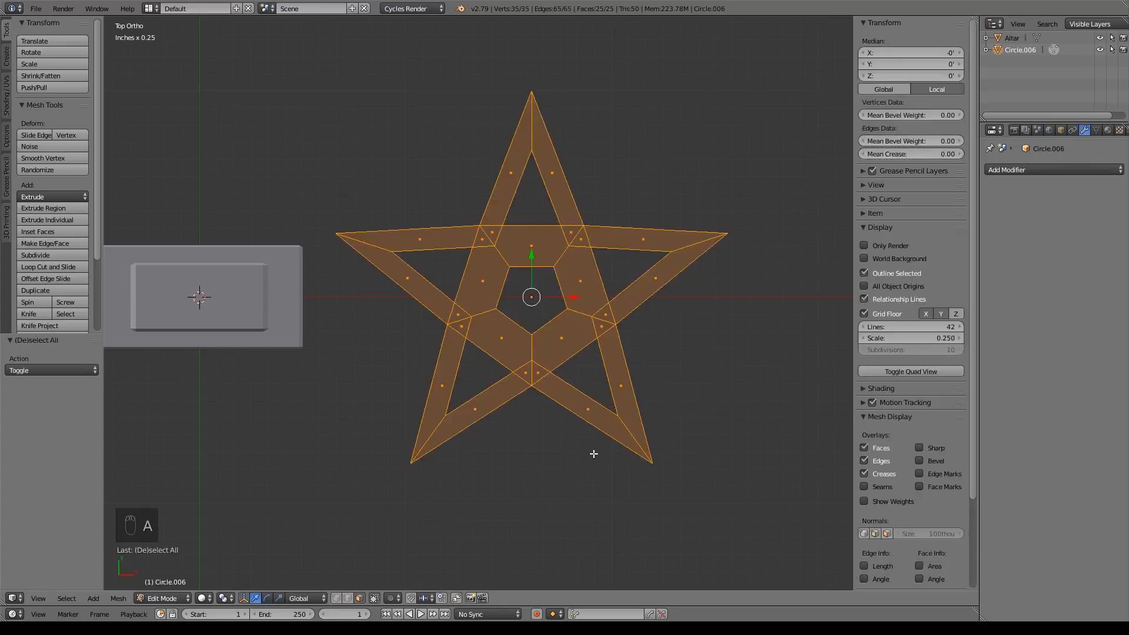
key("KP_3")
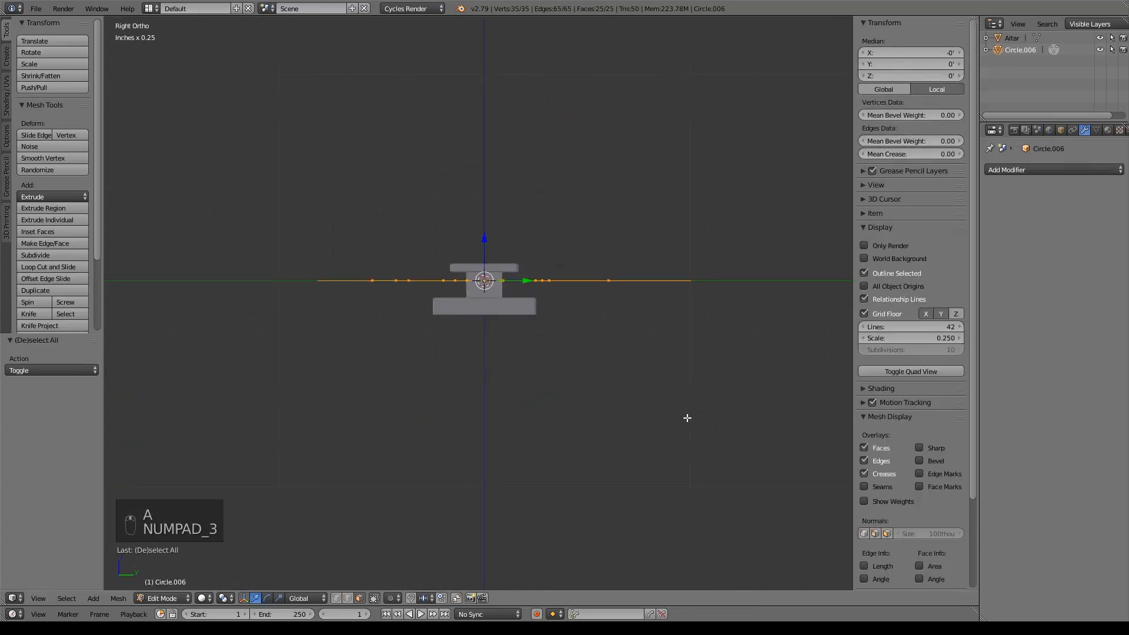
key("e")
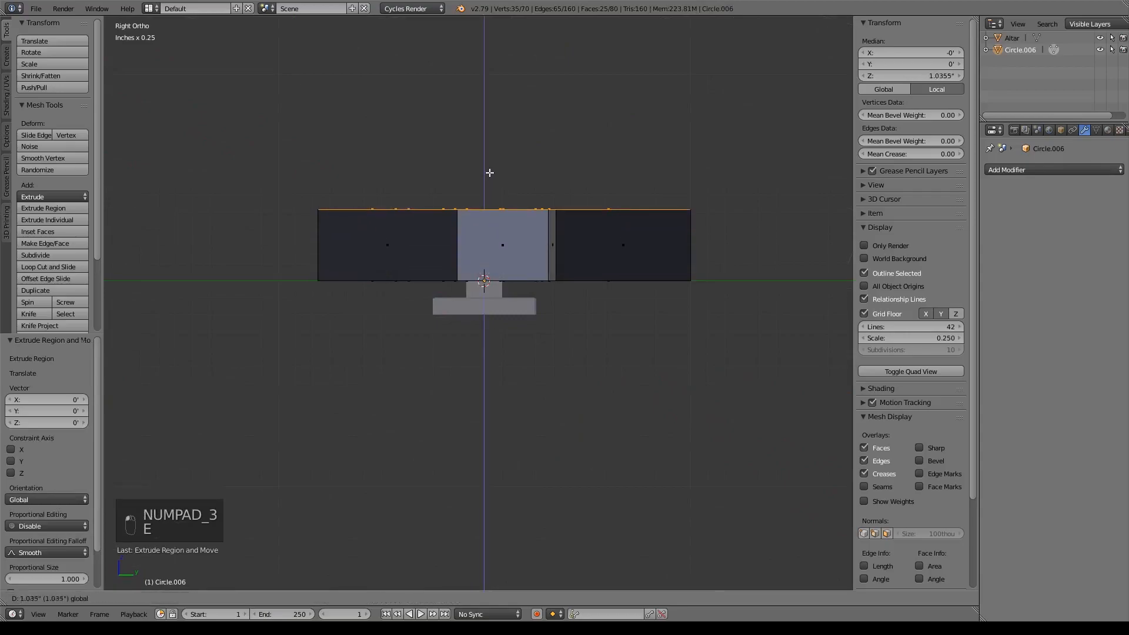
left_click(489, 285)
middle_click_drag(490, 285, 590, 472)
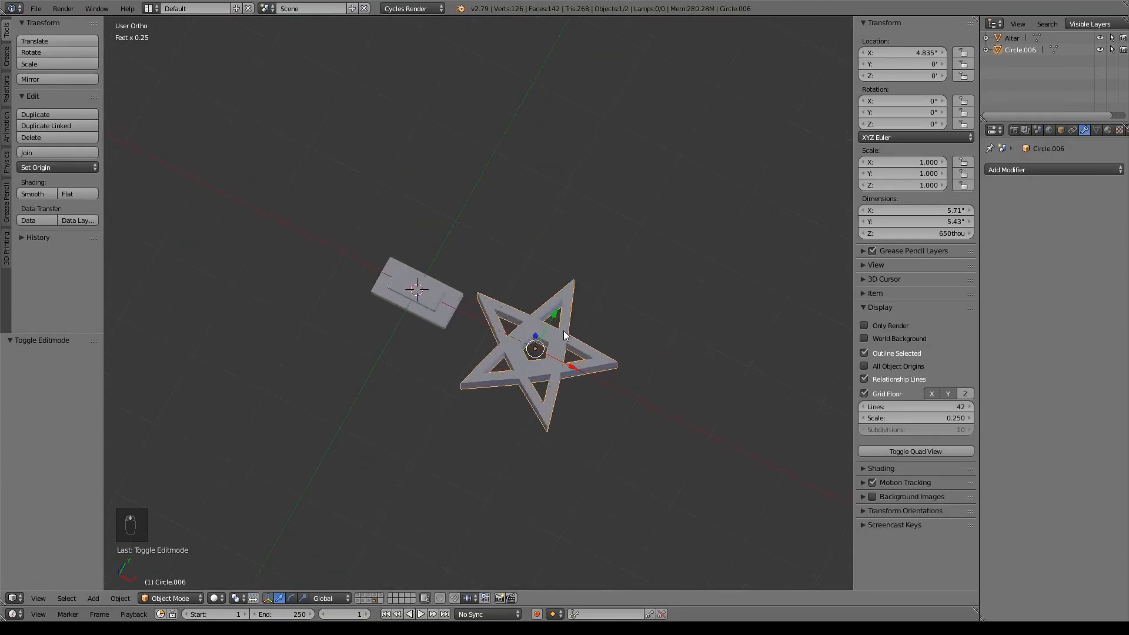
scroll(593, 350, "up", 4)
middle_click_drag(666, 335, 623, 212, "shift")
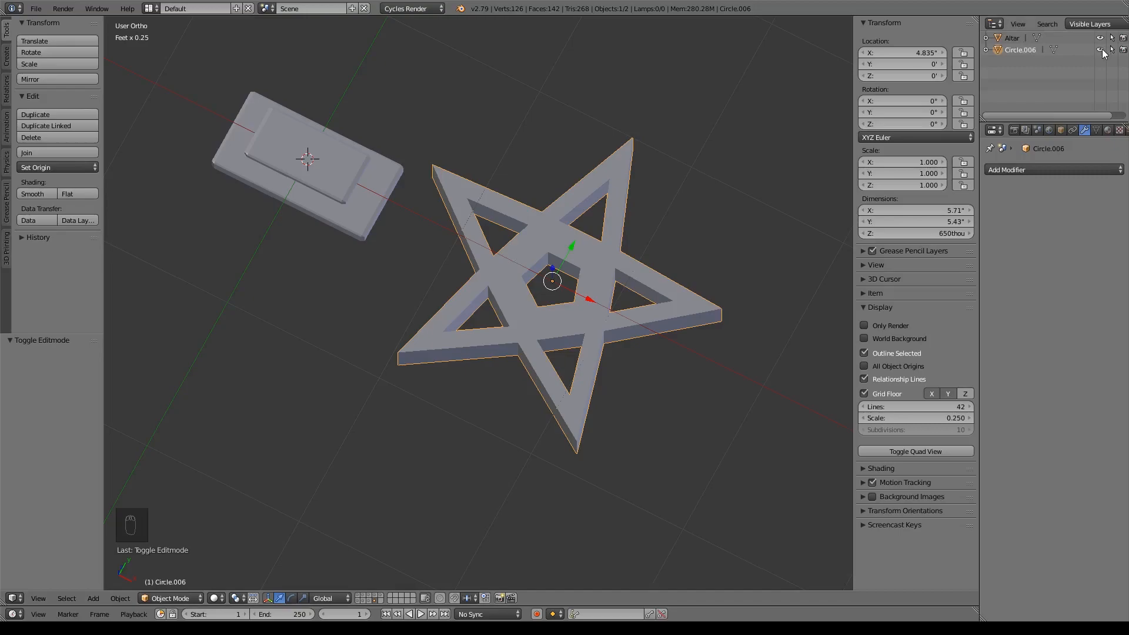
Delete the newly built star and switch to the layer holding the prepared Star, making it visible
key("x")
left_click(611, 277)
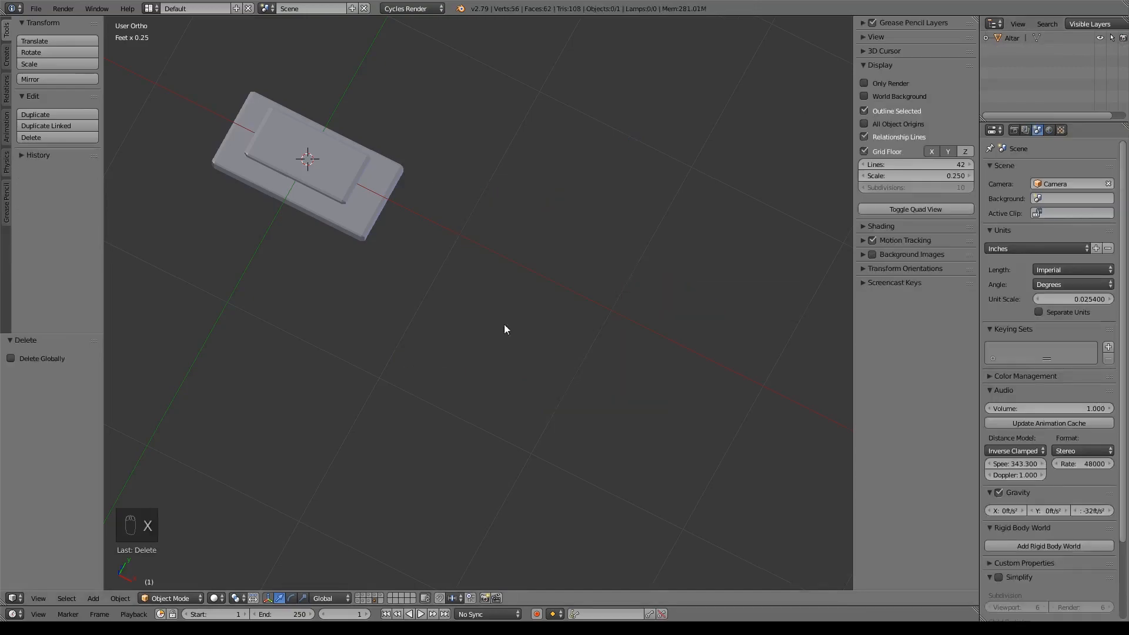
left_click(362, 600)
scroll(743, 351, "down", 2)
left_click(1099, 50)
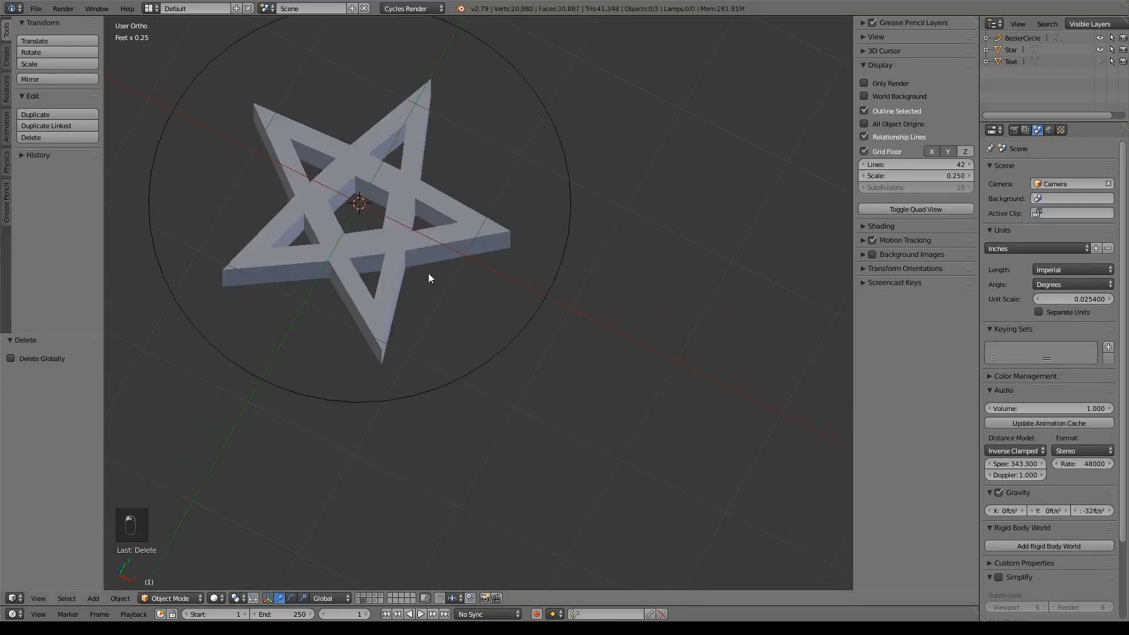
Move the prepared Star to the altar's layer and display that layer
left_click(393, 231)
key("m")
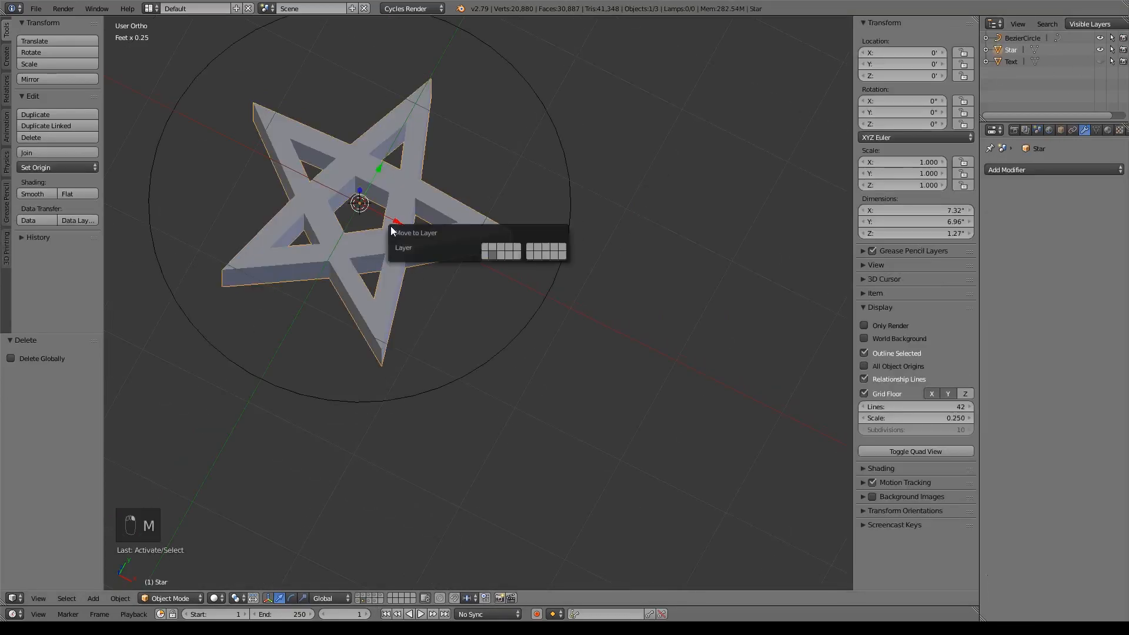
left_click(507, 253)
left_click(376, 598)
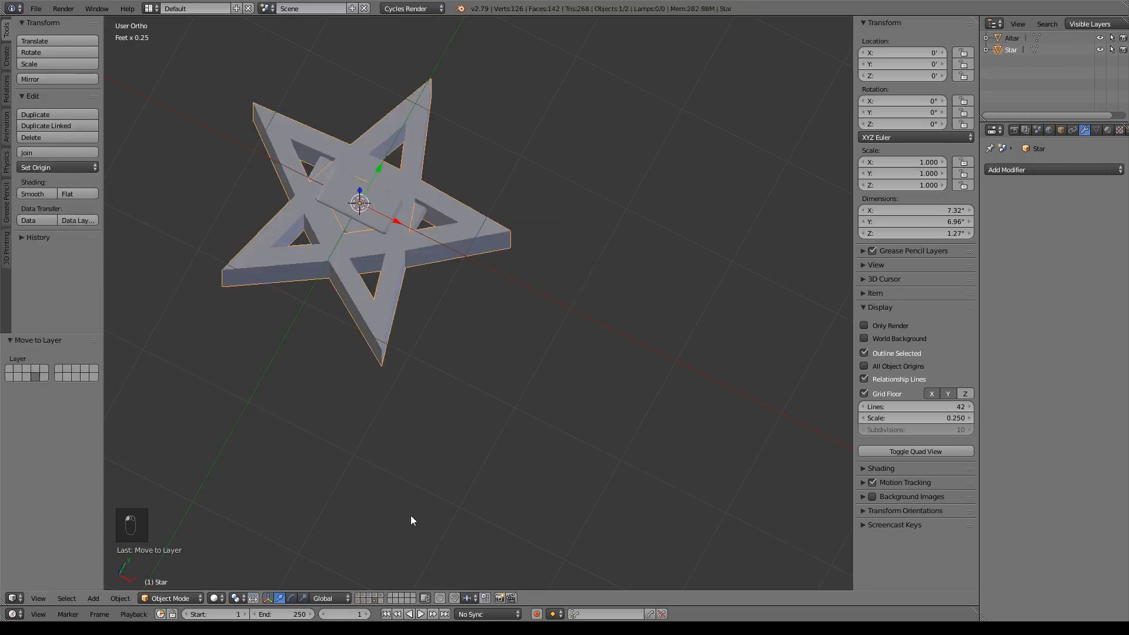
middle_click_drag(428, 312, 535, 412, "shift")
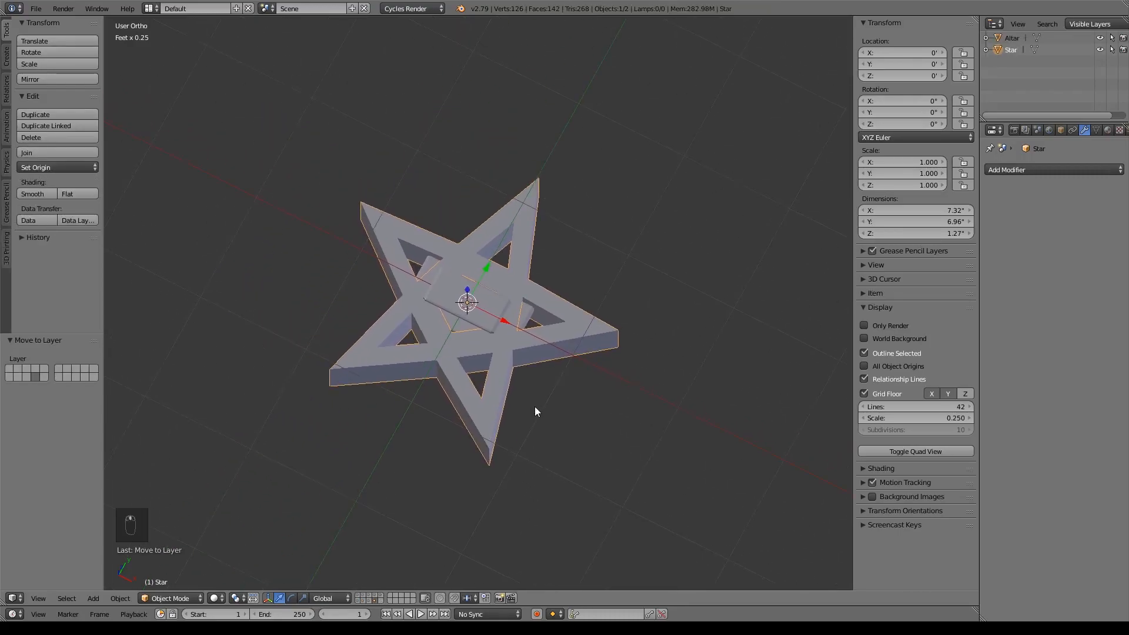
Scale the Star uniformly to about 0.178 in top view and show the scene in wireframe
key("KP_7")
key("s")
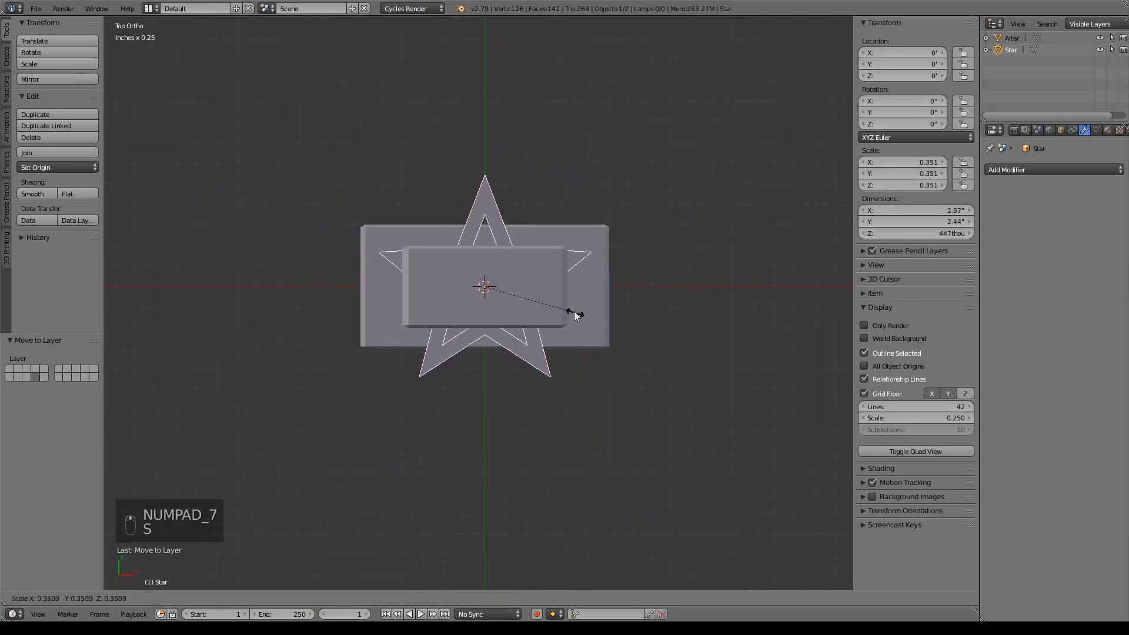
left_click(552, 299)
key("z")
middle_click_drag(590, 319, 602, 341, "shift")
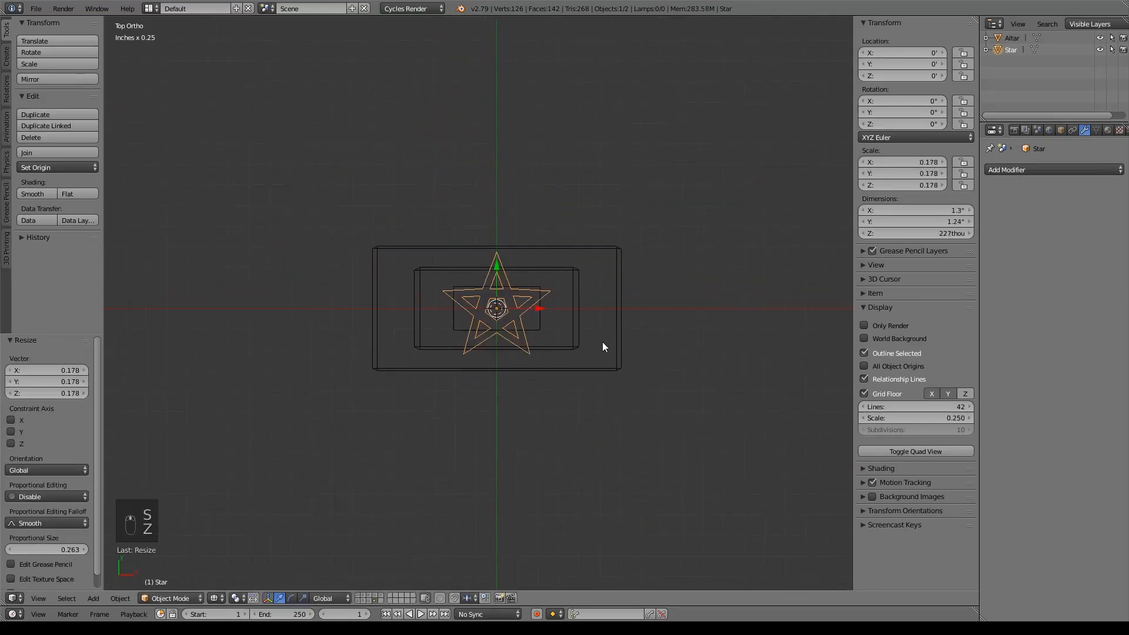
Try rotating the Star in top view, including by 45° and by about 17.9°
key("r")
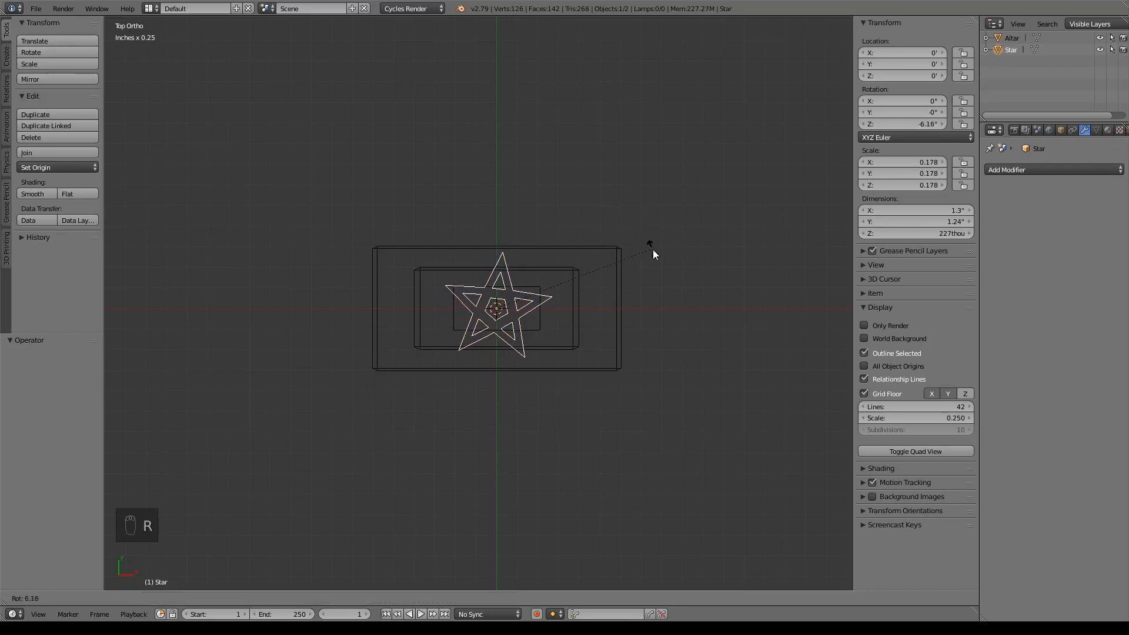
right_click(666, 281)
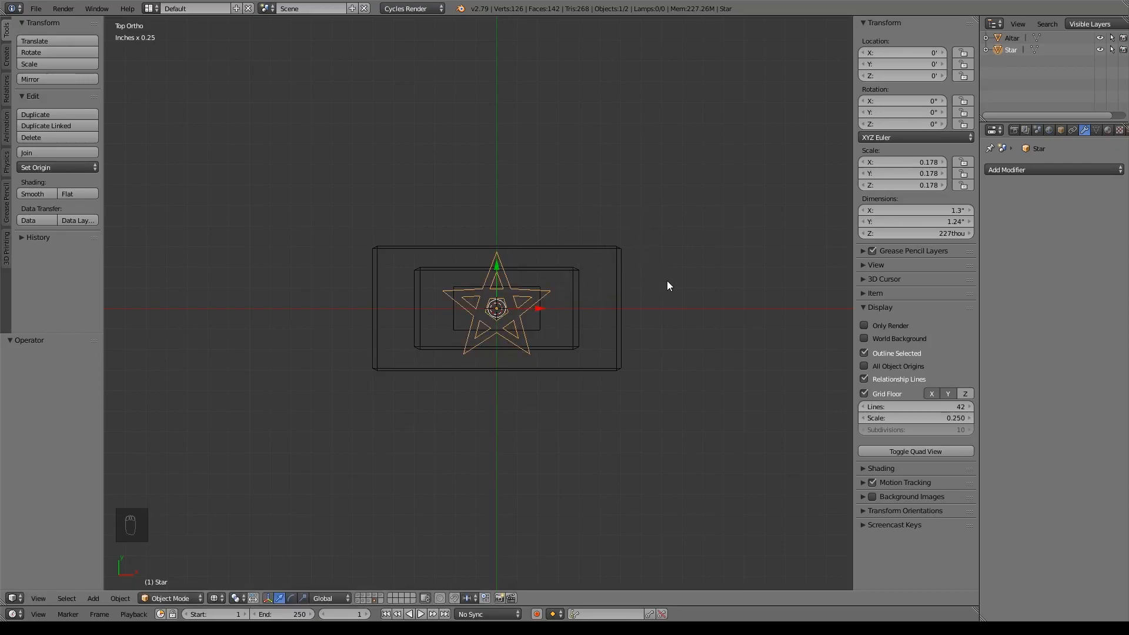
type("r45")
right_click(667, 280)
key("r")
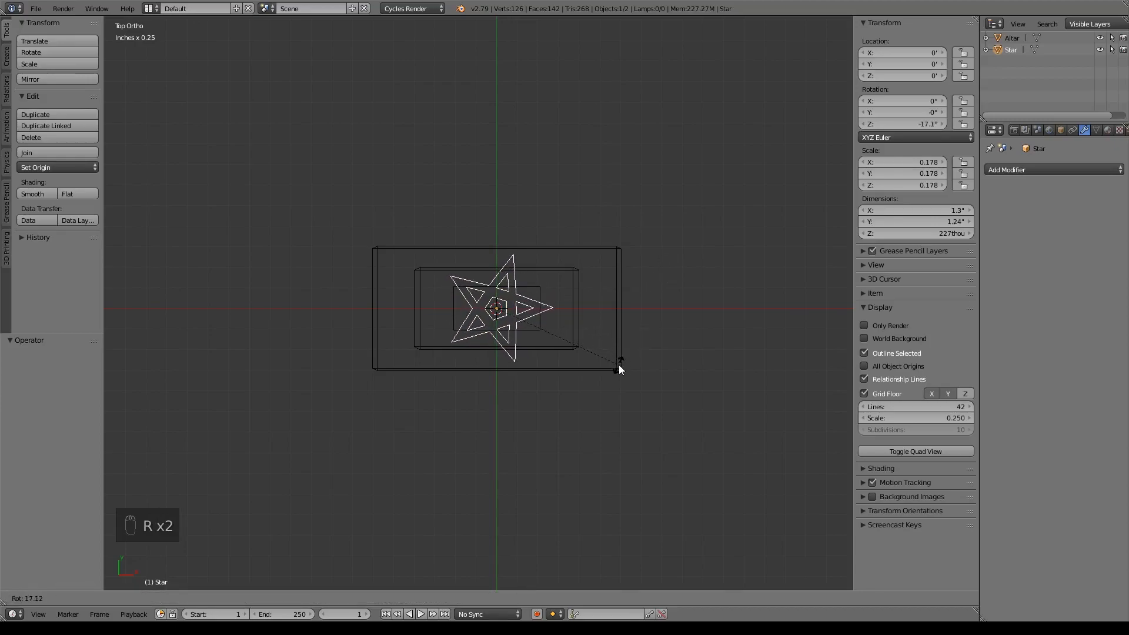
left_click(619, 365)
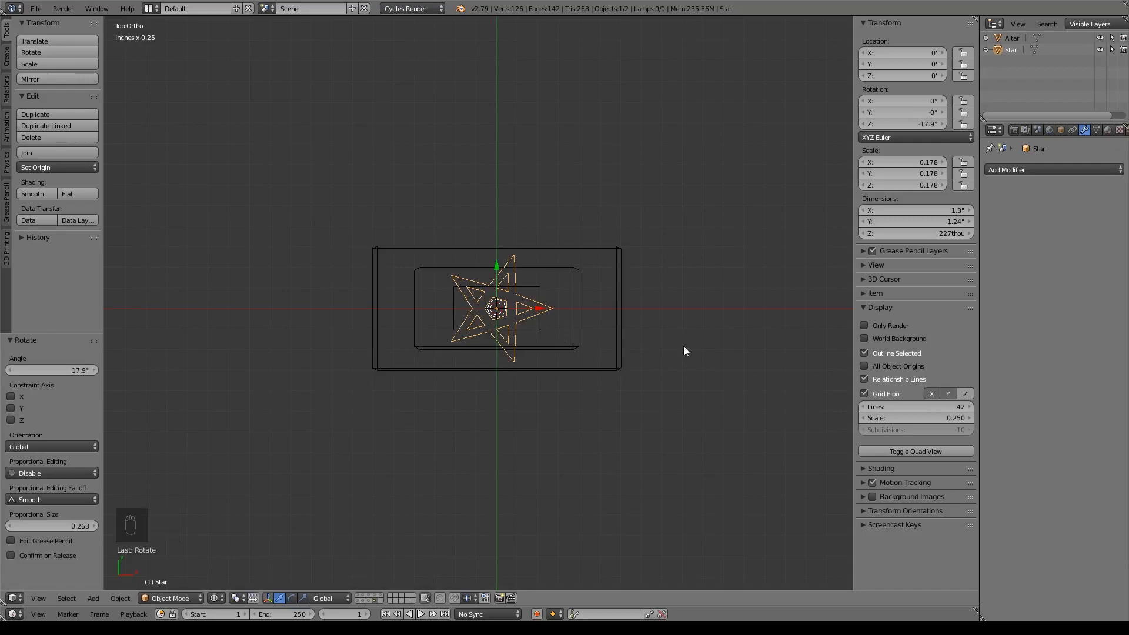
Try scaling the Star to about 0.095, and undo both this scaling and the preceding rotation
key("s")
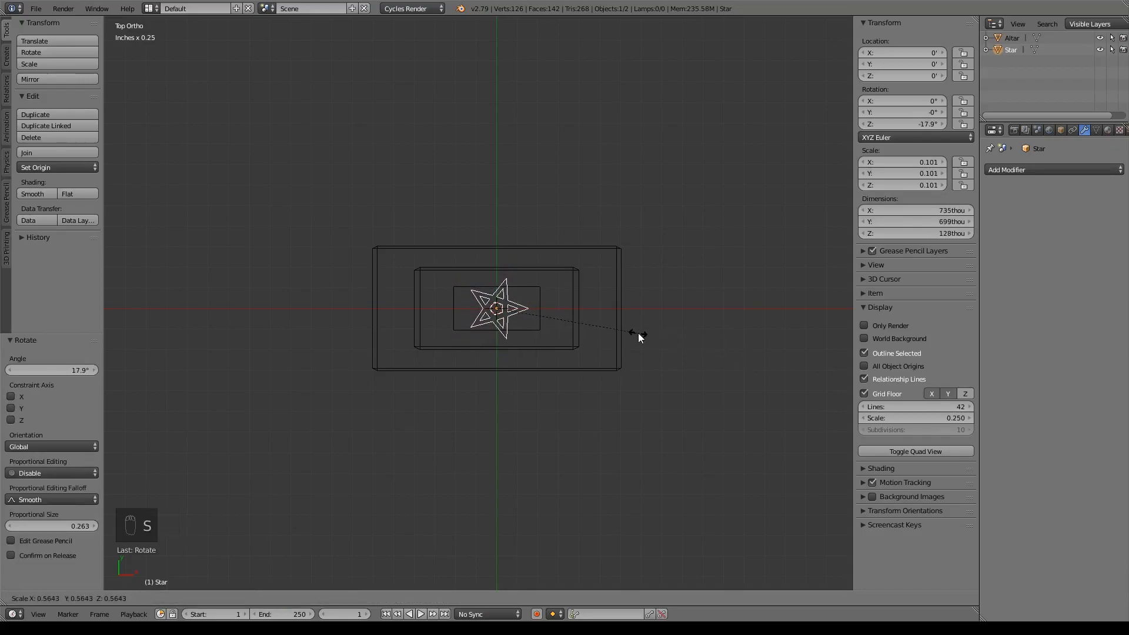
left_click(630, 334)
scroll(641, 344, "up", 4)
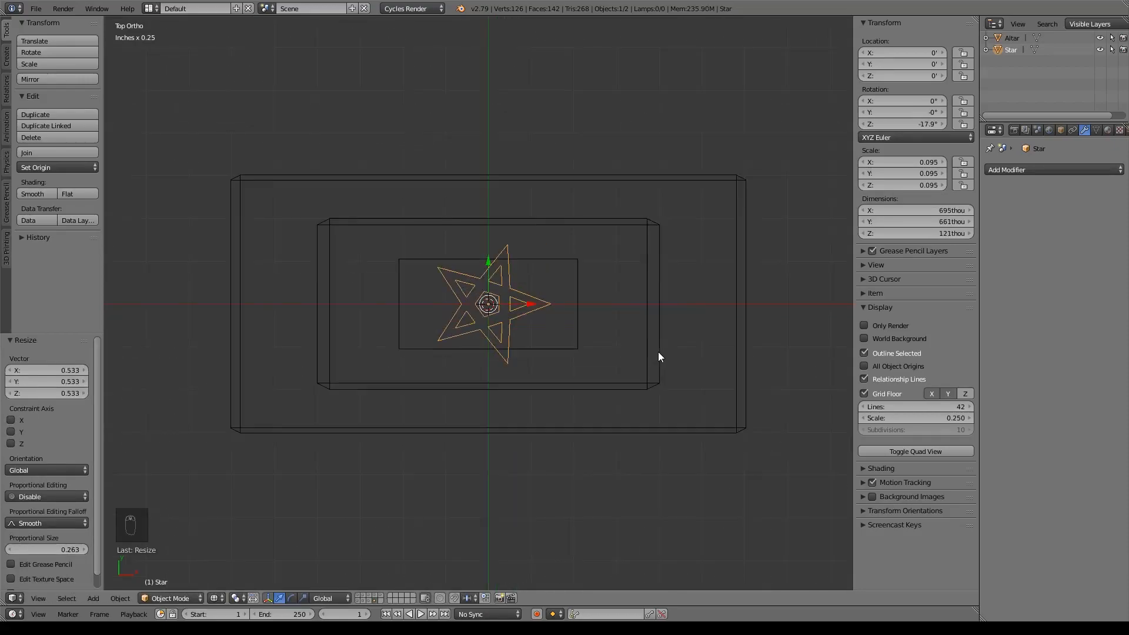
key("ctrl+z")
key("ctrl+z")
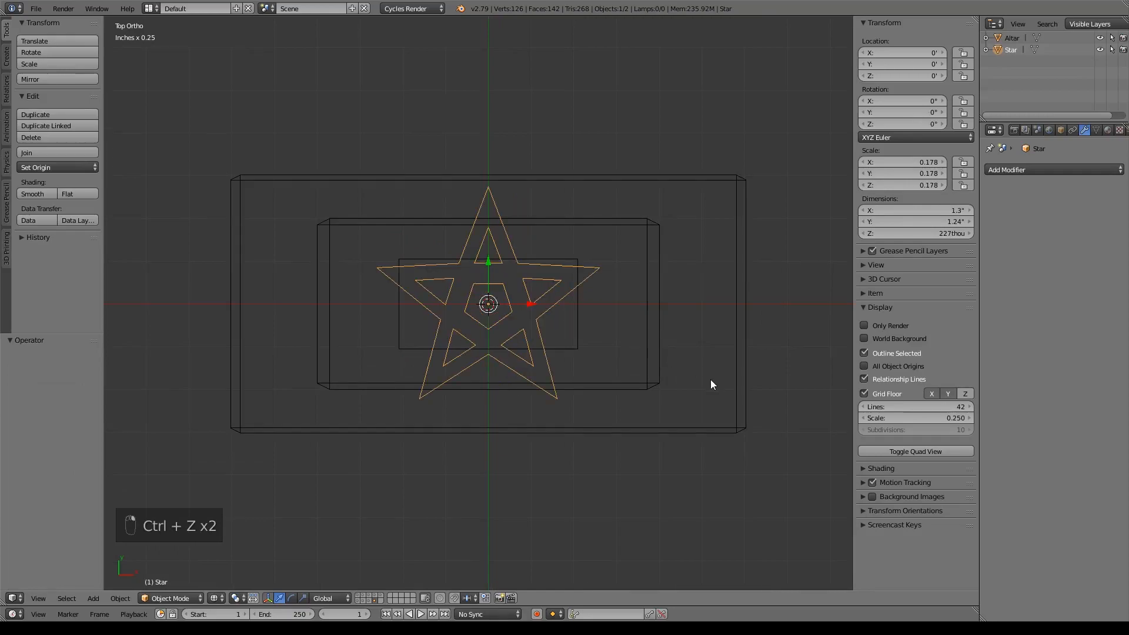
Rotate the Altar by 90° about the vertical axis
key("Tab")
key("Tab")
left_click(633, 383)
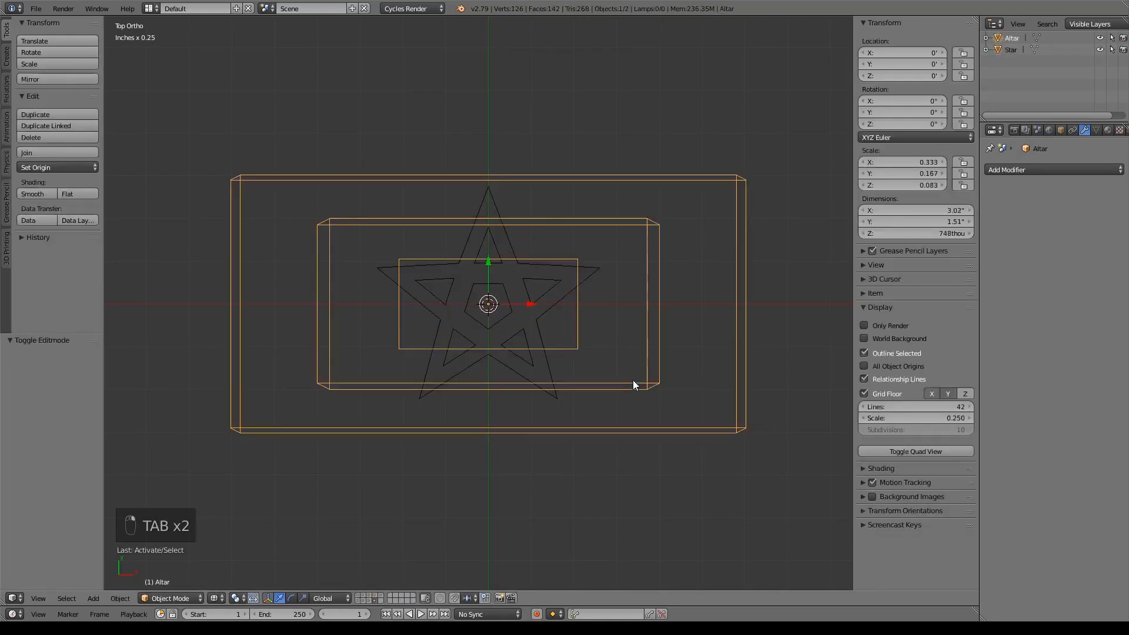
type("r90")
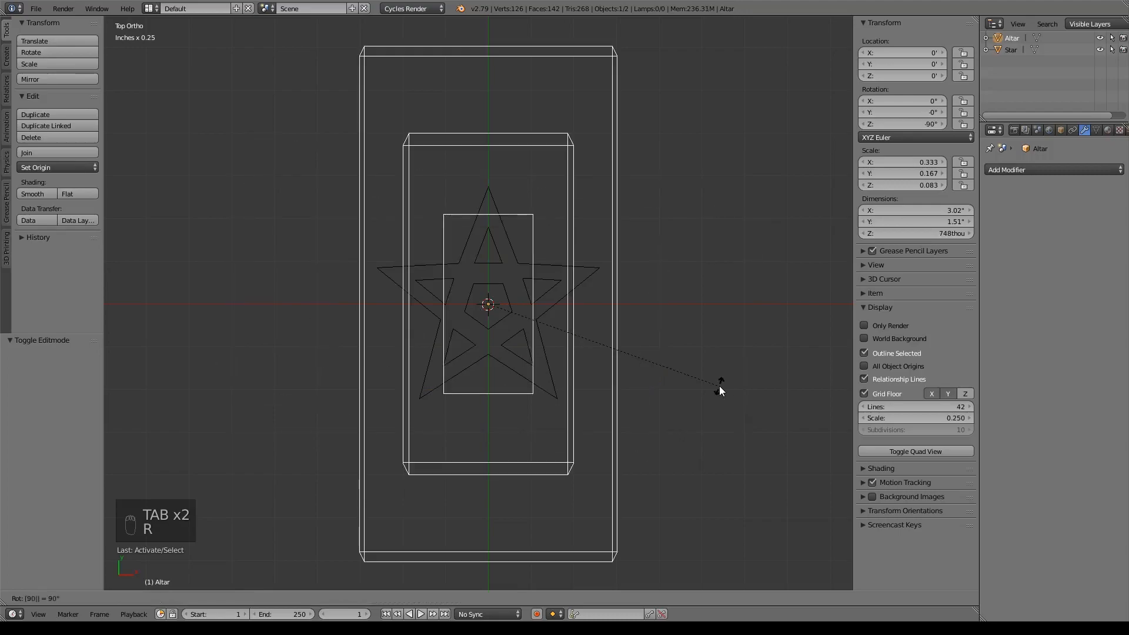
key("Return")
middle_click_drag(674, 381, 693, 374, "shift")
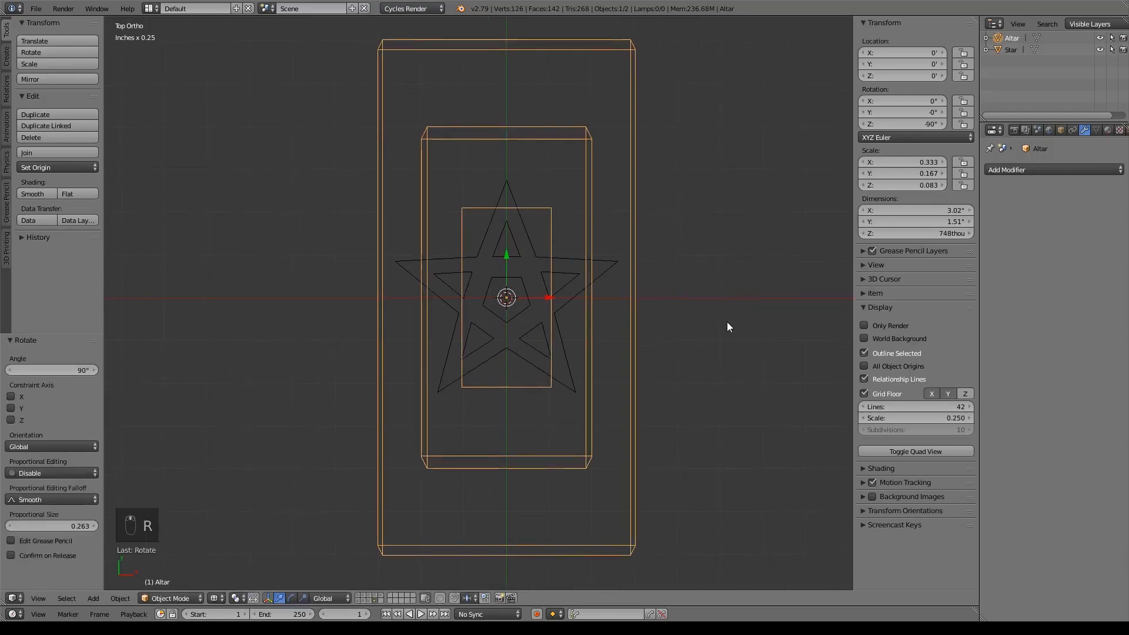
Scale the Star down uniformly by a factor of about 0.61, making it about 795 thou wide
right_click(608, 270)
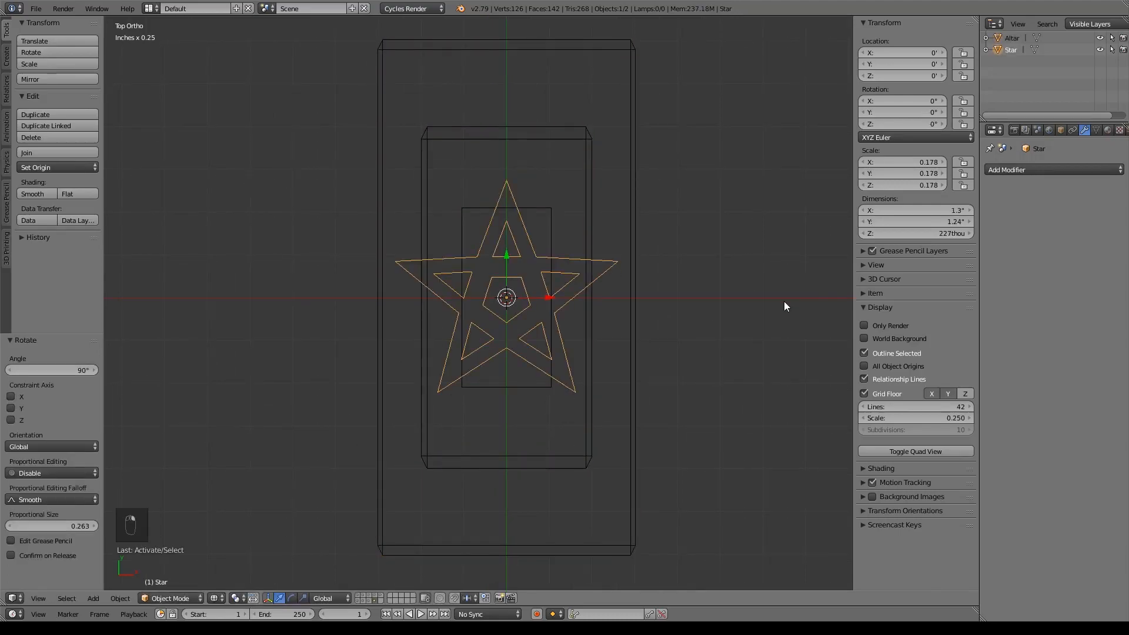
key("s")
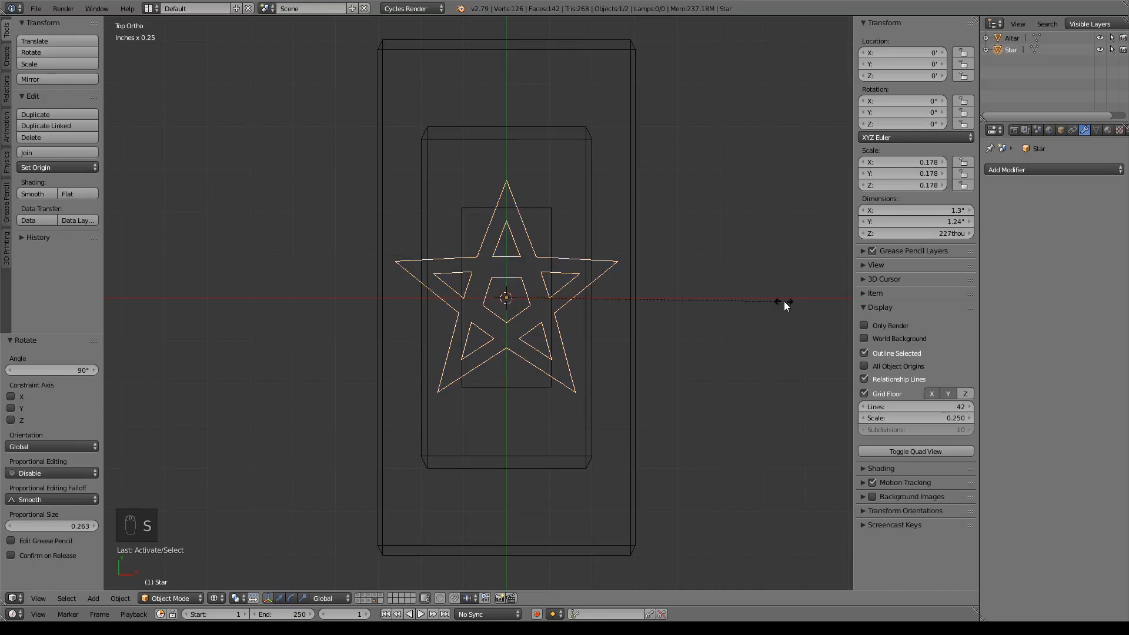
left_click(676, 292)
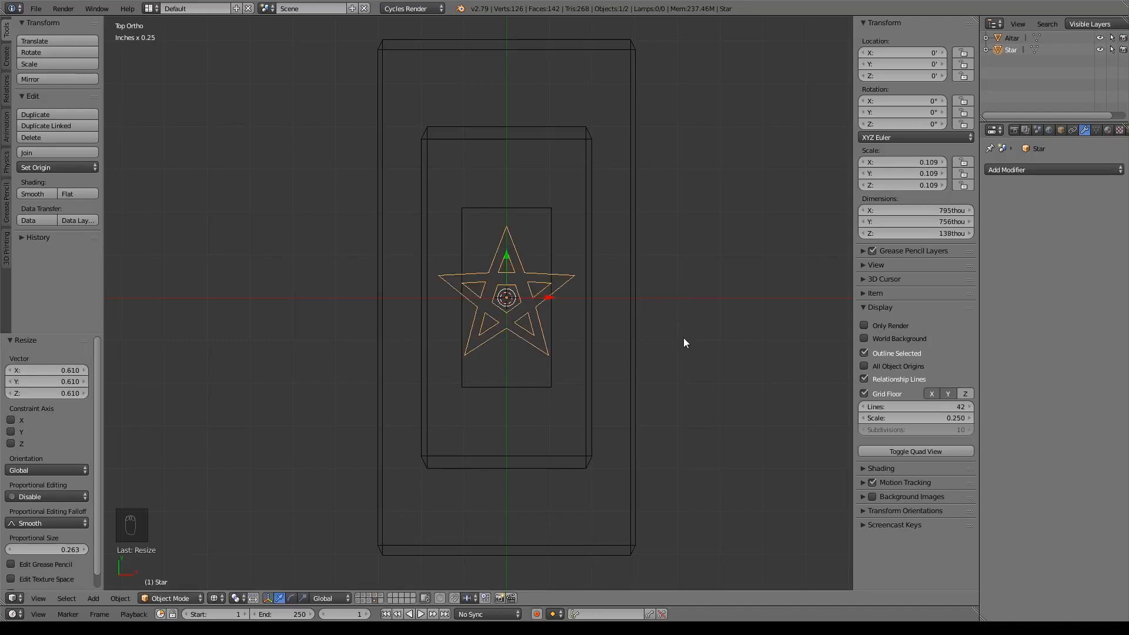
Raise the Star along the vertical axis to about Z 354 thou, so its underside sinks into the Altar's upper slab
key("KP_3")
key("z")
left_click_drag(483, 321, 487, 256)
middle_click_drag(488, 257, 587, 344)
key("KP_3")
scroll(555, 366, "up", 3)
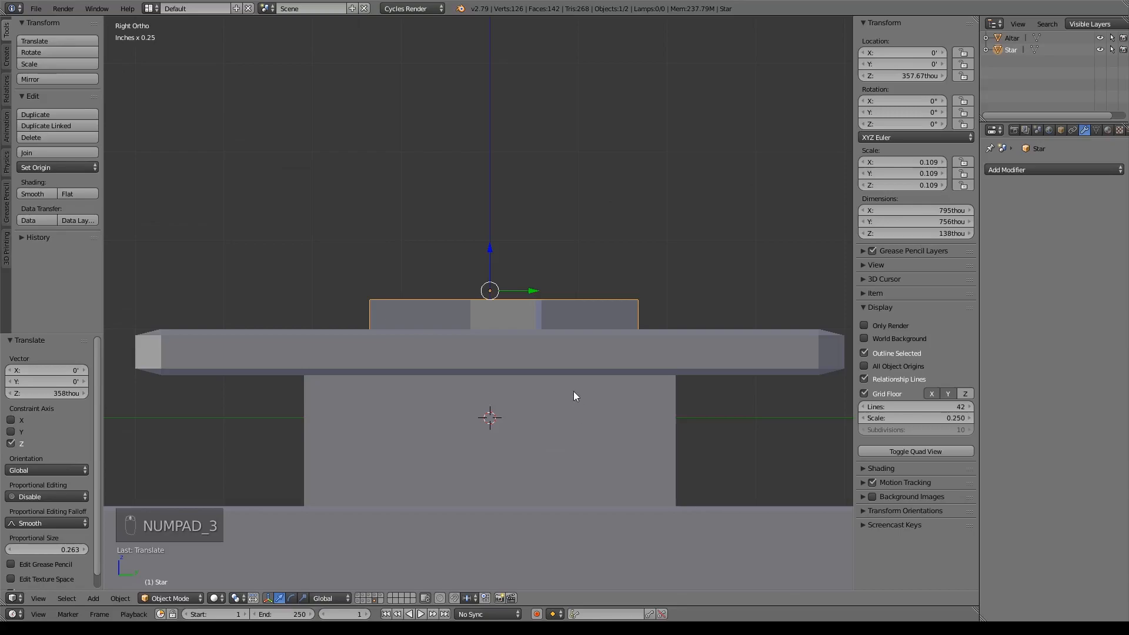
key("z")
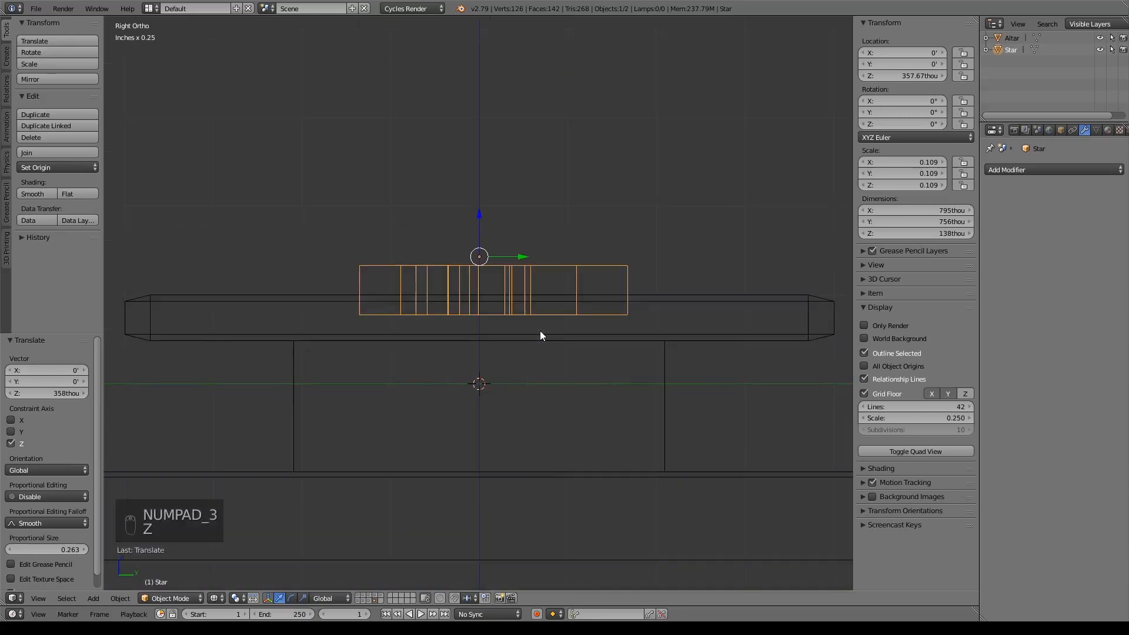
left_click_drag(486, 214, 481, 217)
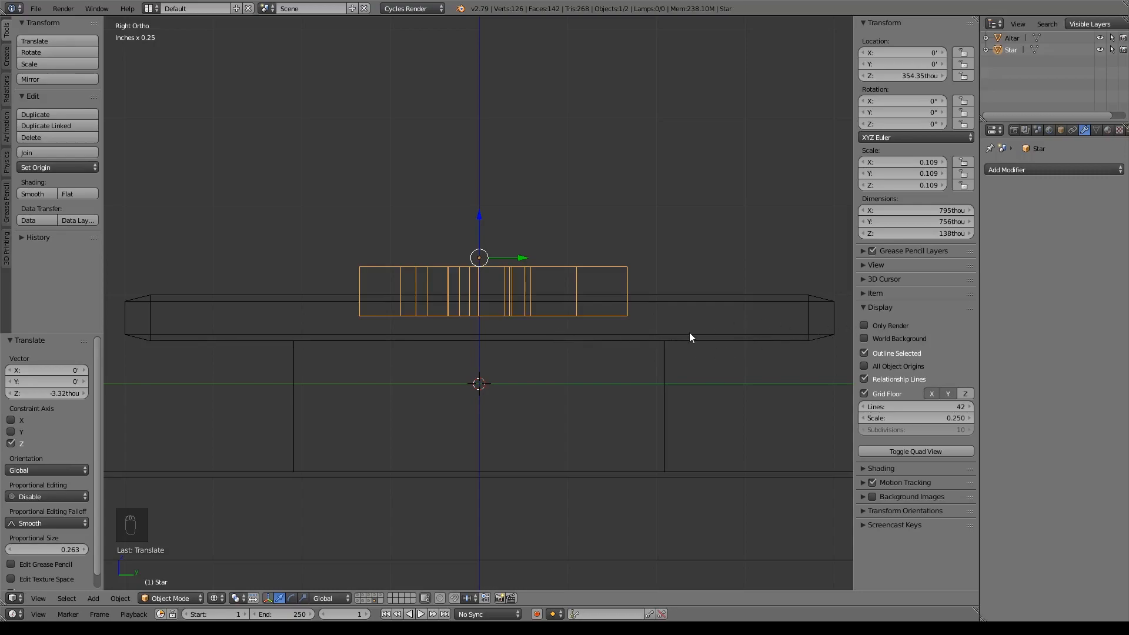
mouse_move(607, 302)
middle_mouse_down()
mouse_move(652, 360)
mouse_move(582, 353)
mouse_move(676, 408)
mouse_move(661, 407)
middle_mouse_up()
key("z")
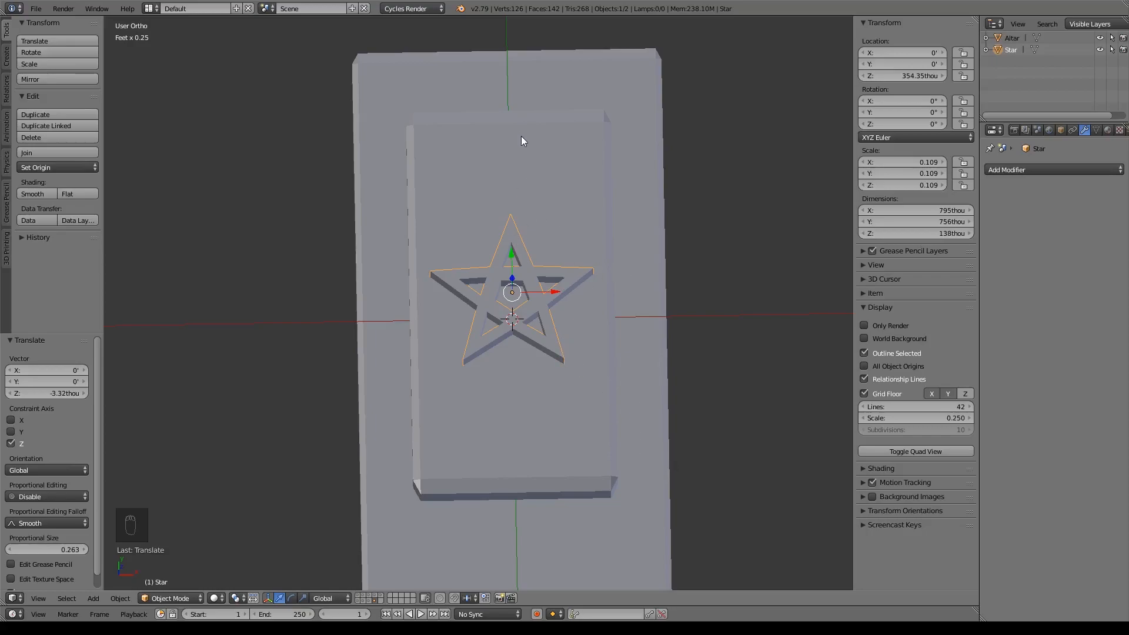
Add a cylinder mesh and scale it in X and Y only by about 0.082, making it about 491 thou thick
key("shift+a")
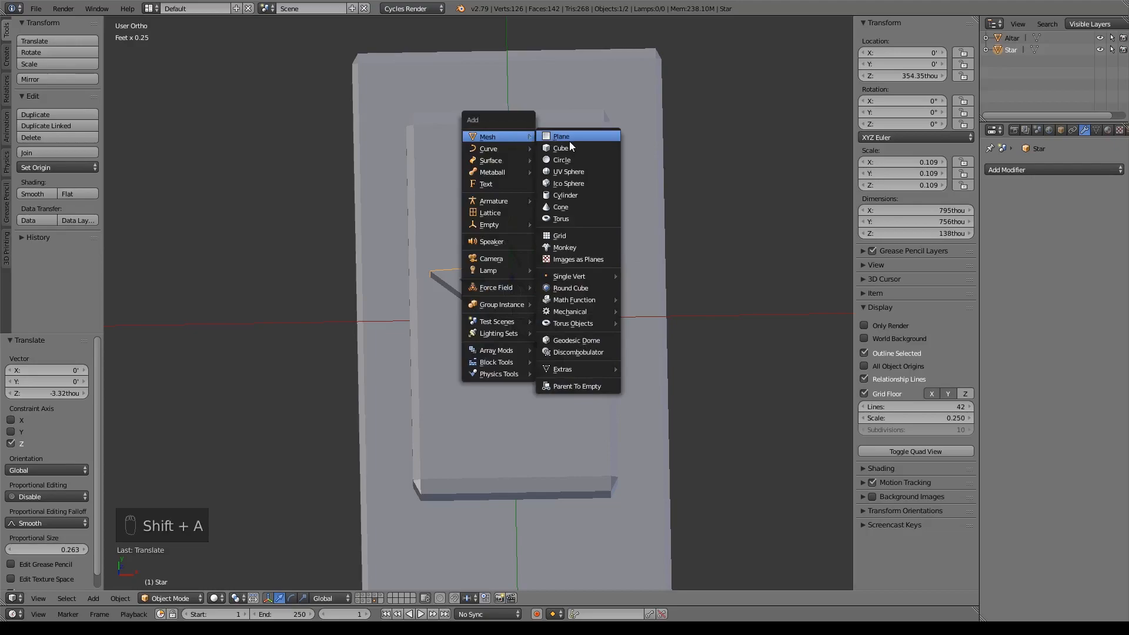
left_click(564, 195)
scroll(617, 230, "down", 5)
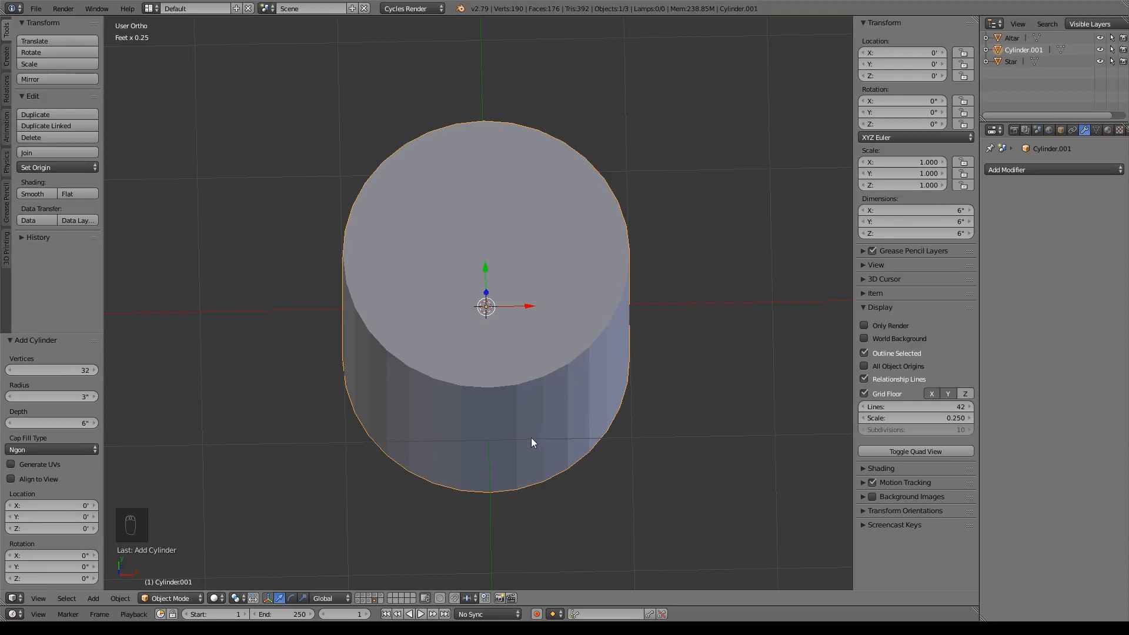
key("s")
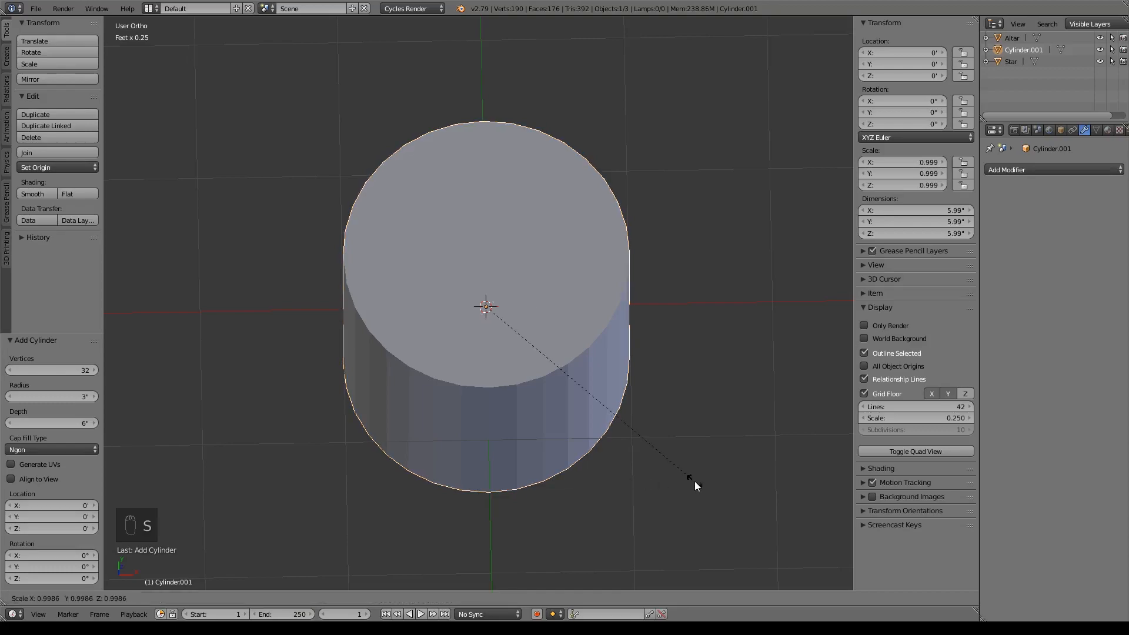
key("shift+z")
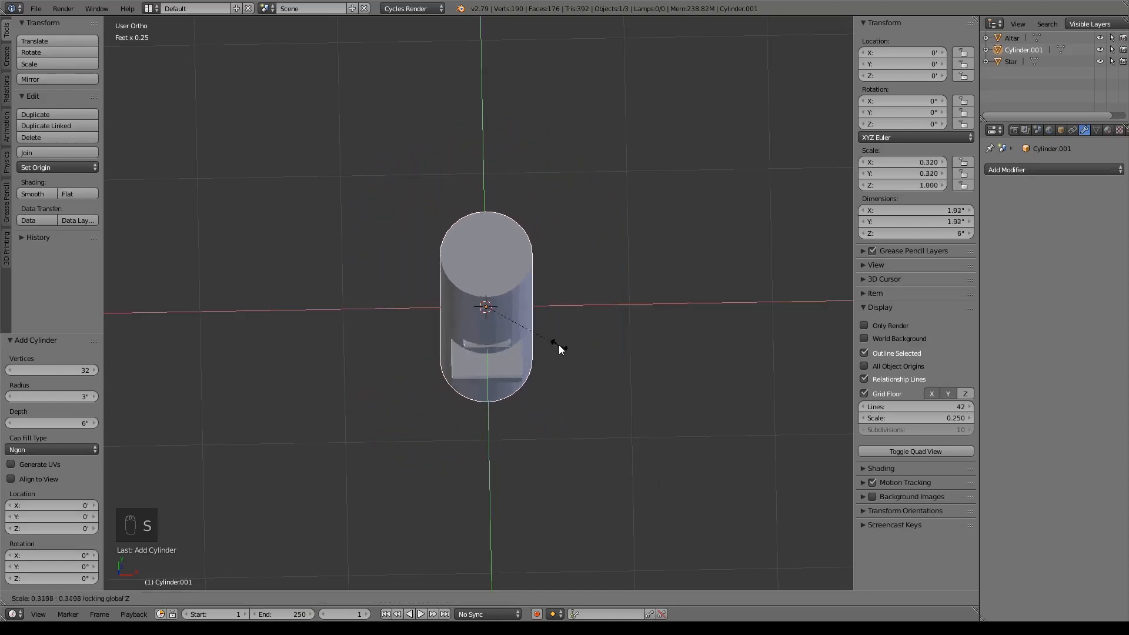
left_click(505, 297)
Lay the cylinder flat by rotating it 90° in side view, and turn it about 18° in top view
key("KP_3")
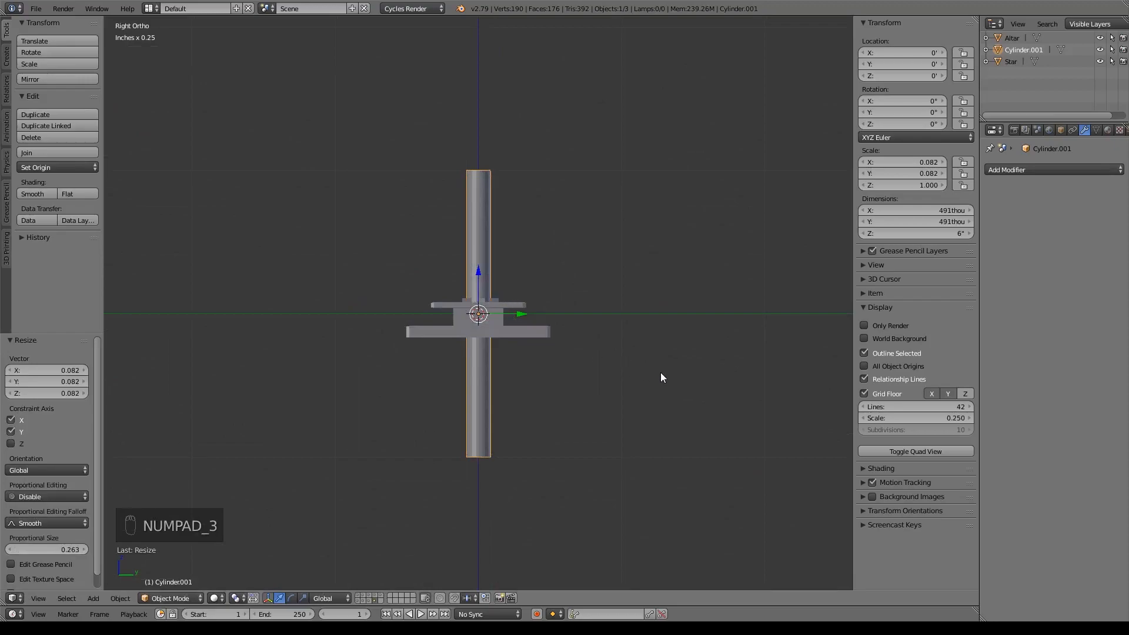
type("r90")
key("Return")
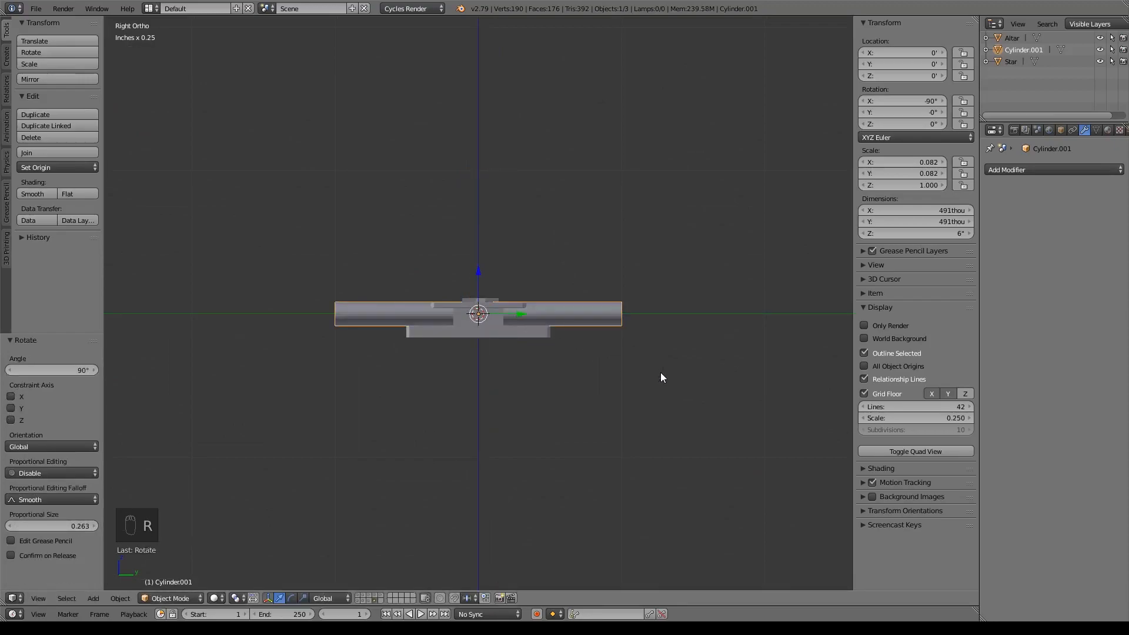
key("KP_7")
key("r")
left_click(580, 329)
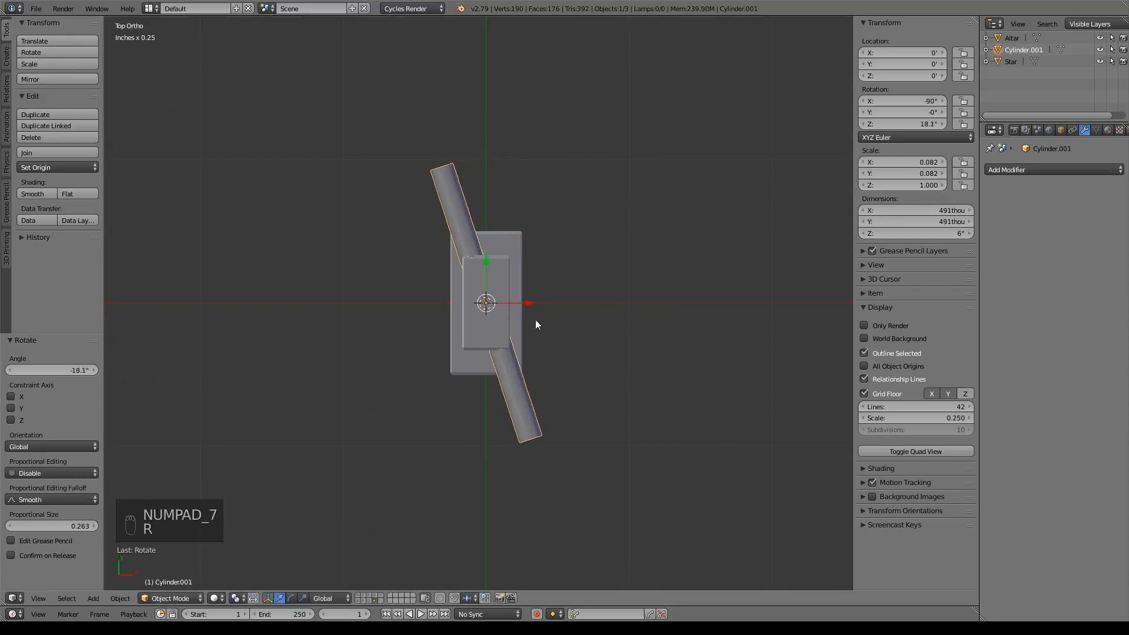
Scale the cylinder down uniformly to about 2.63" long and move it near the Star's lower-right arm
key("g")
left_click(547, 434)
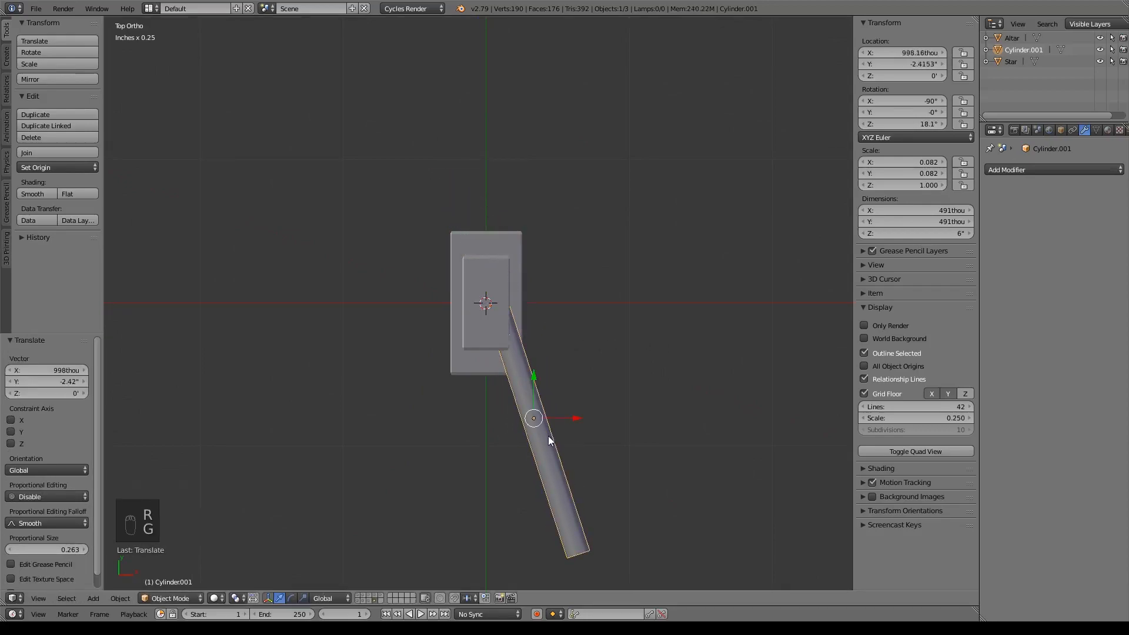
key("s")
left_click(617, 406)
key("g")
left_click(651, 398)
key("z")
scroll(652, 397, "up", 7)
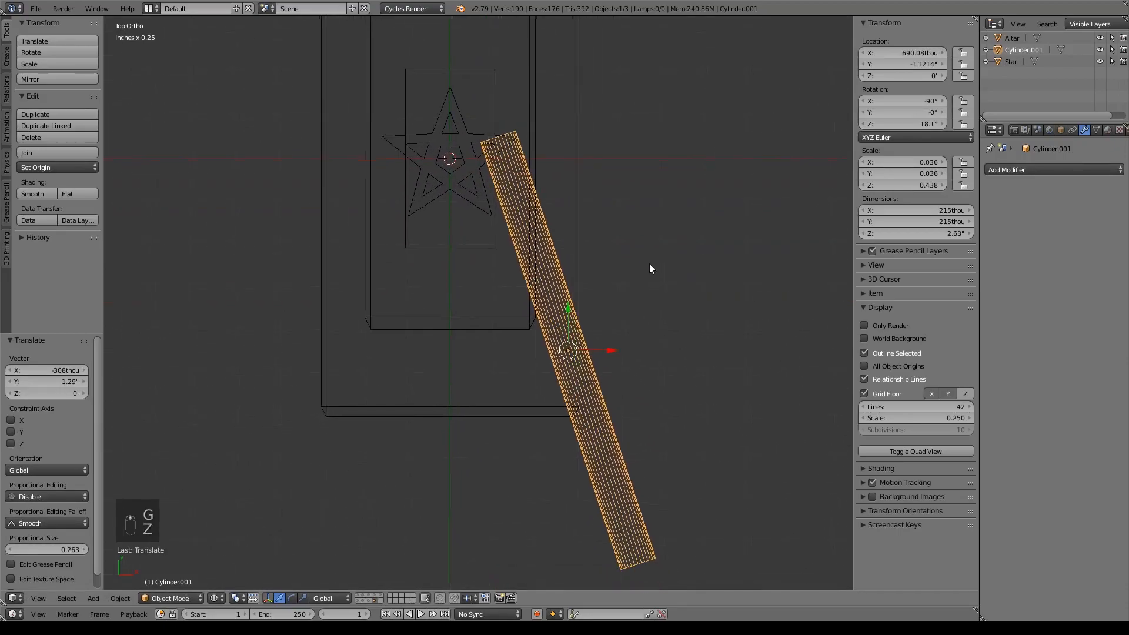
Rotate the cylinder to about 31.8° about Z, scale it to about 1.71" long and move it against the Star's lower-right arm
key("r")
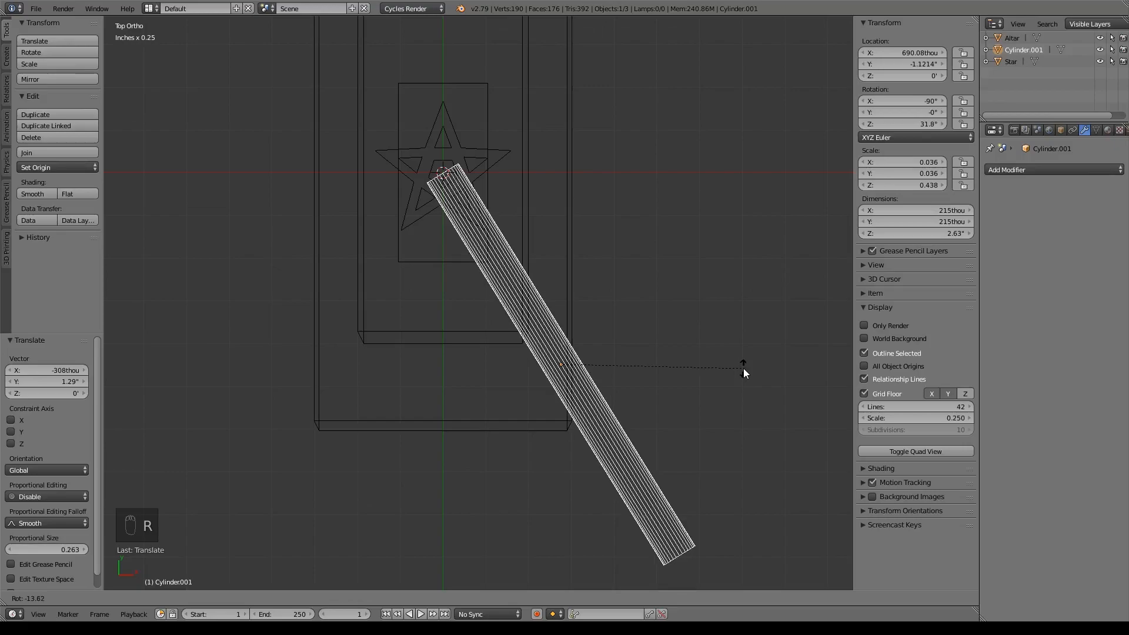
left_click(742, 368)
key("g")
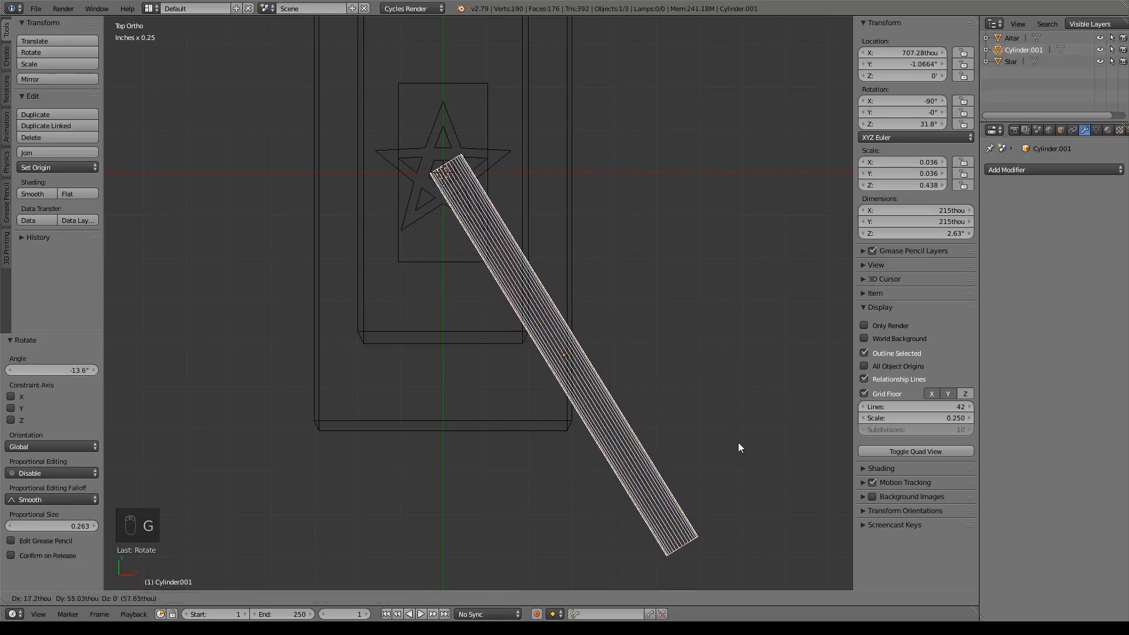
left_click(737, 442)
key("s")
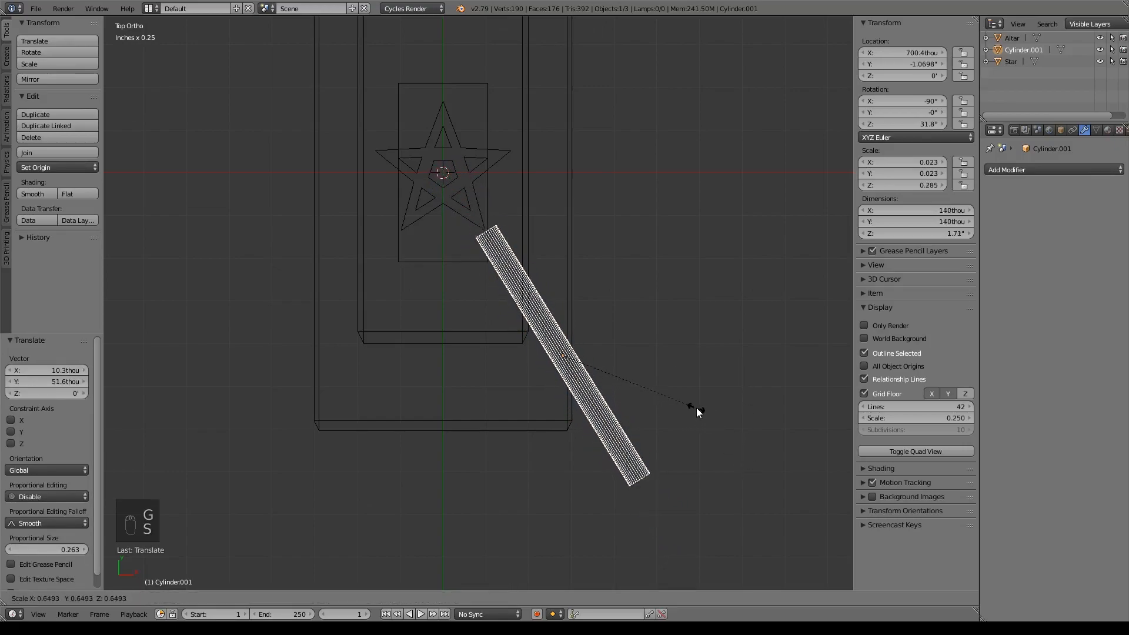
left_click(698, 416)
key("g")
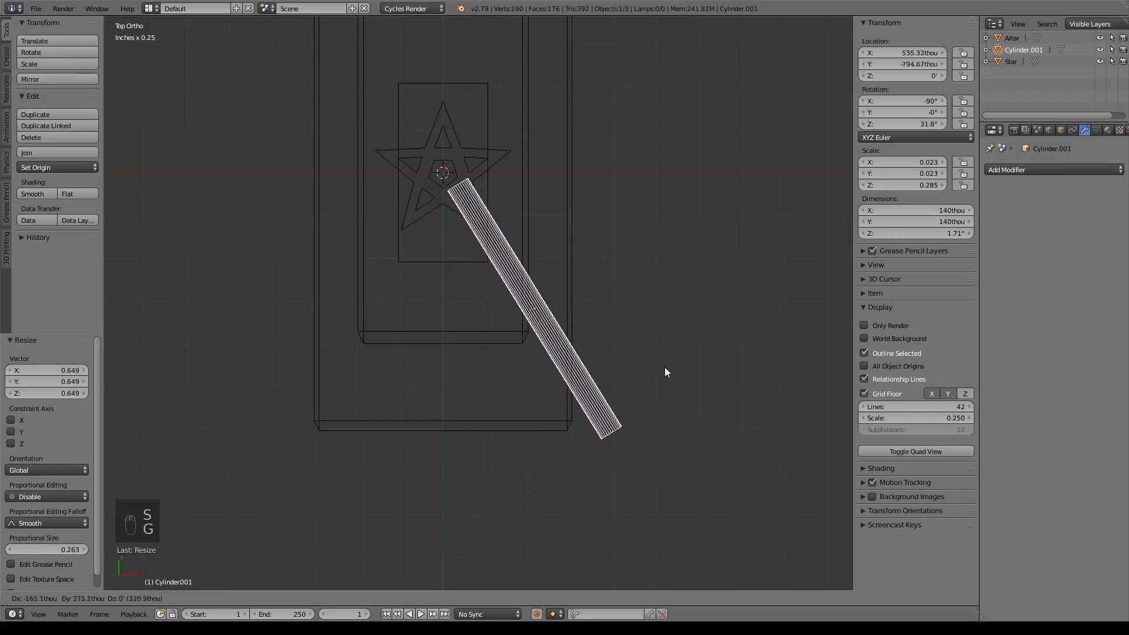
left_click(661, 375)
Fit the cylinder to the Star's lower-right point, about 905 thou long and 74 thou thick, rotated to about 32.6° about Z
scroll(676, 385, "up", 2)
key("s")
left_click(670, 381)
key("g")
left_click(657, 365)
key("s")
left_click(652, 365)
key("g")
key("s")
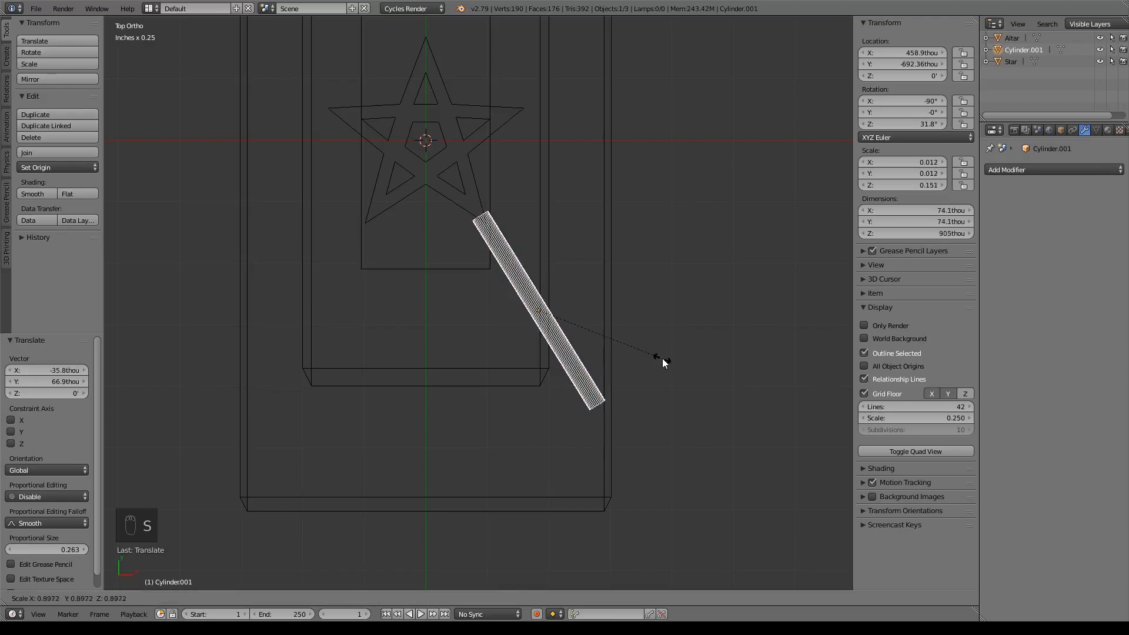
left_click(661, 359)
key("r")
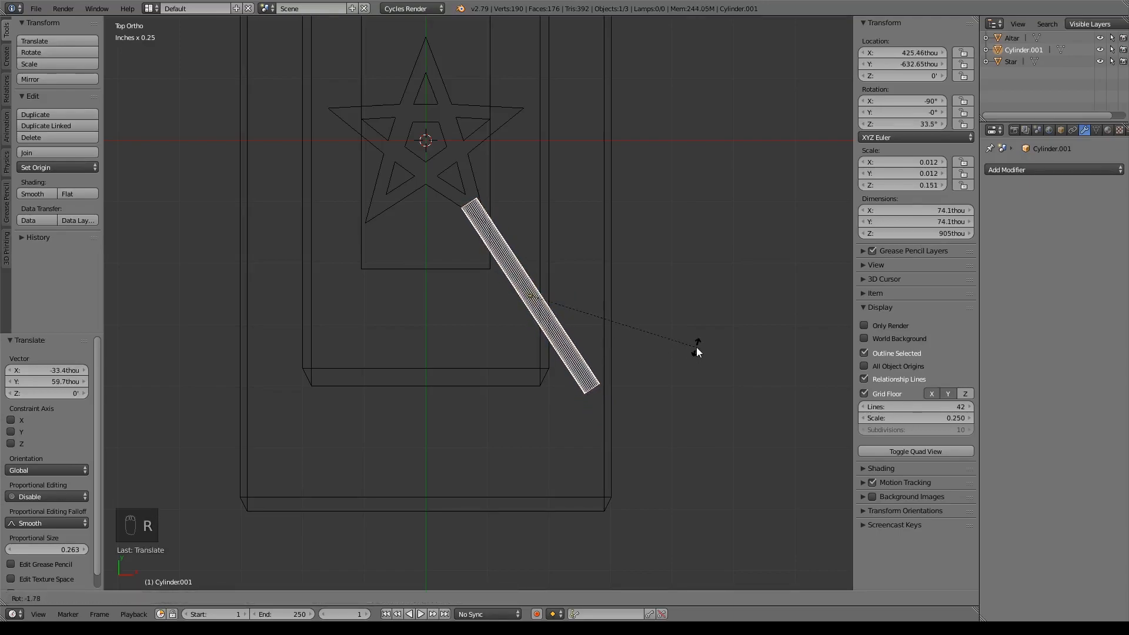
left_click(696, 350)
scroll(597, 355, "up", 3)
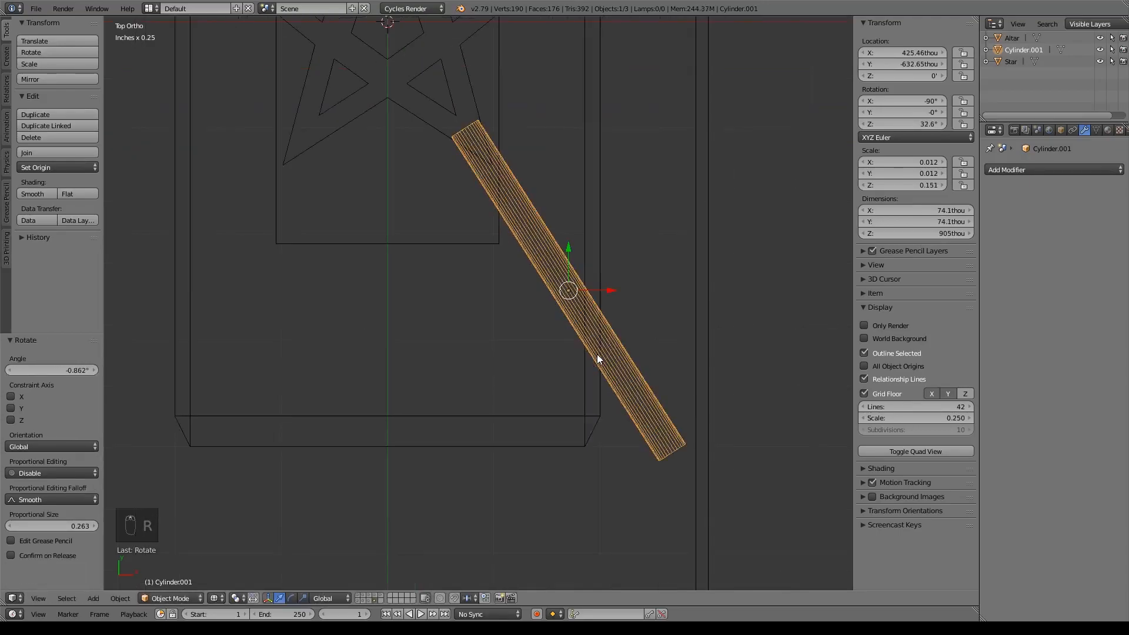
Raise the cylinder to about Z 225 thou, so it is partly sunk into the Altar's upper slab
key("z")
scroll(597, 358, "down", 3)
middle_click_drag(626, 376, 479, 248)
key("KP_3")
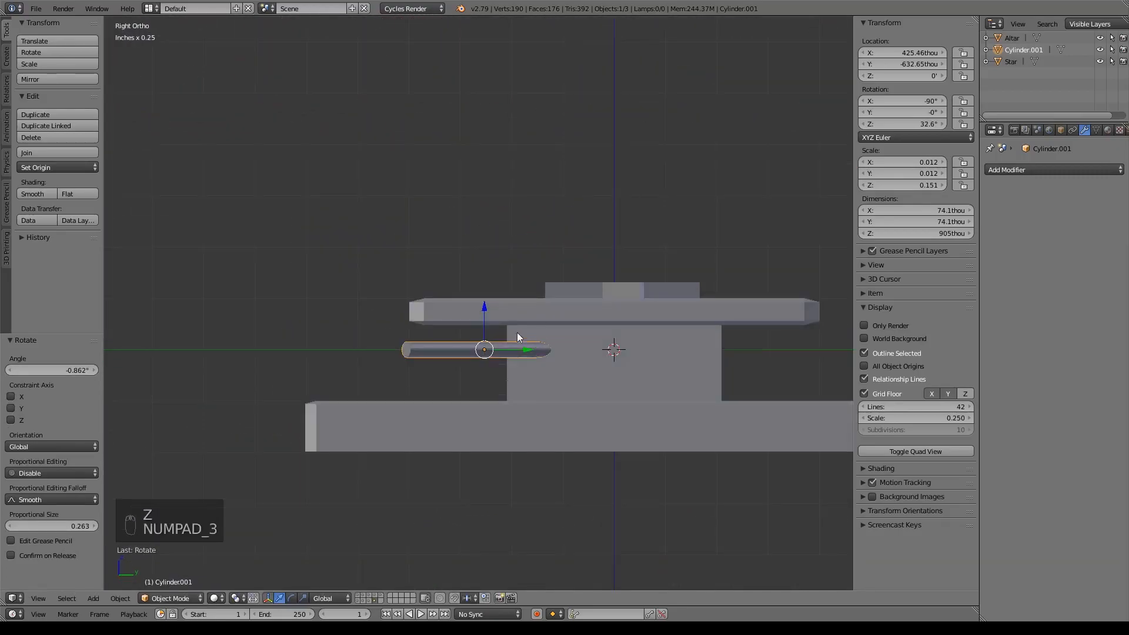
left_click_drag(484, 315, 482, 262)
scroll(503, 319, "up", 4)
key("z")
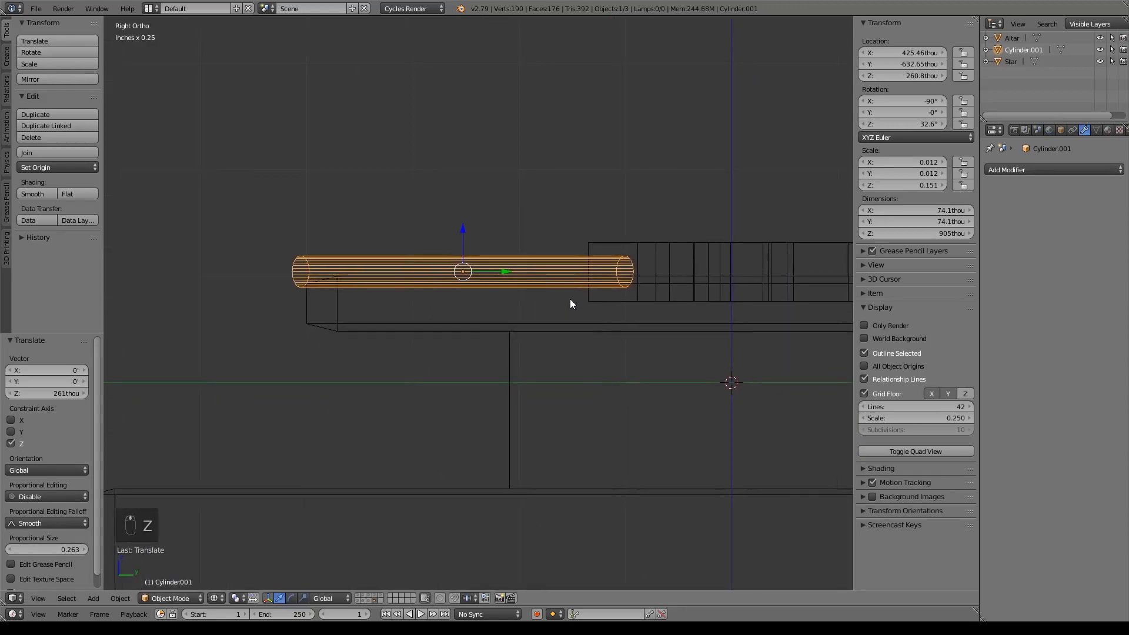
left_click_drag(464, 231, 463, 250)
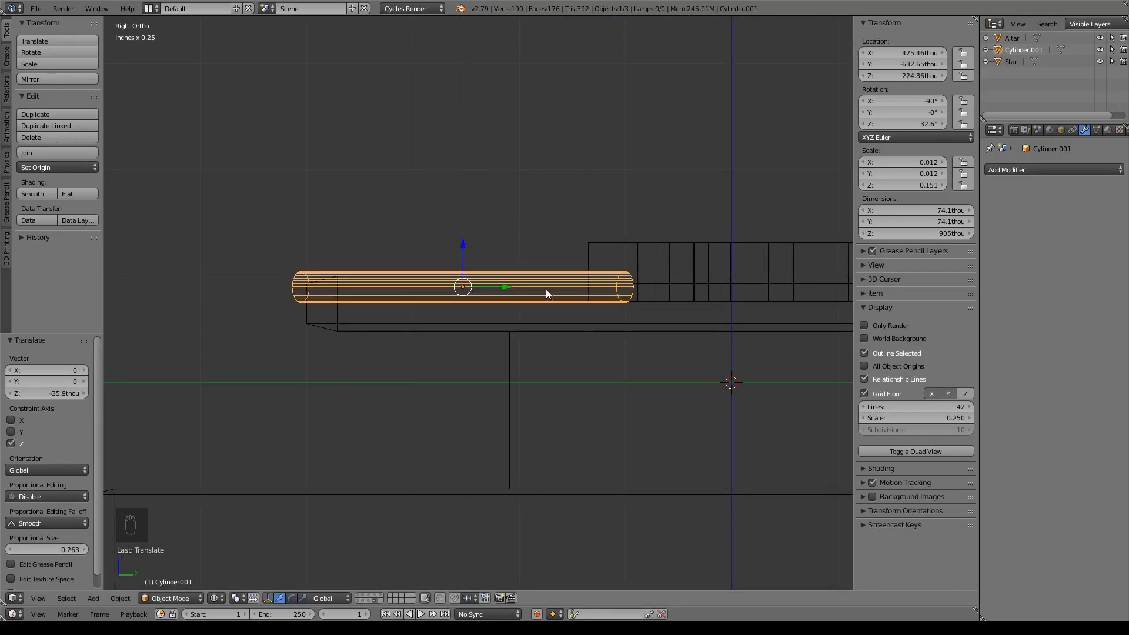
Select the Star together with the cylinder and raise both by about 20 thou along the vertical axis
key("z")
mouse_move(610, 259)
middle_mouse_down()
mouse_move(641, 287)
mouse_move(711, 310)
mouse_move(594, 295)
mouse_move(640, 285)
middle_mouse_up()
right_click(640, 284, "shift")
key("g")
key("z")
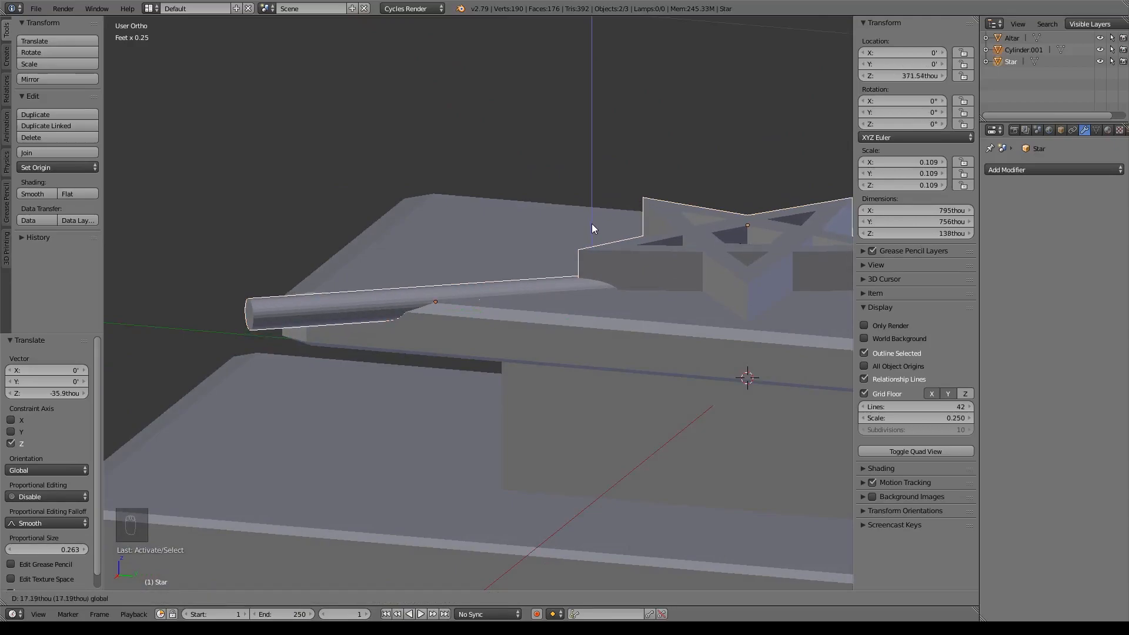
left_click(592, 223)
mouse_move(618, 321)
middle_mouse_down()
mouse_move(751, 330)
mouse_move(644, 341)
middle_mouse_up()
key("z")
key("z")
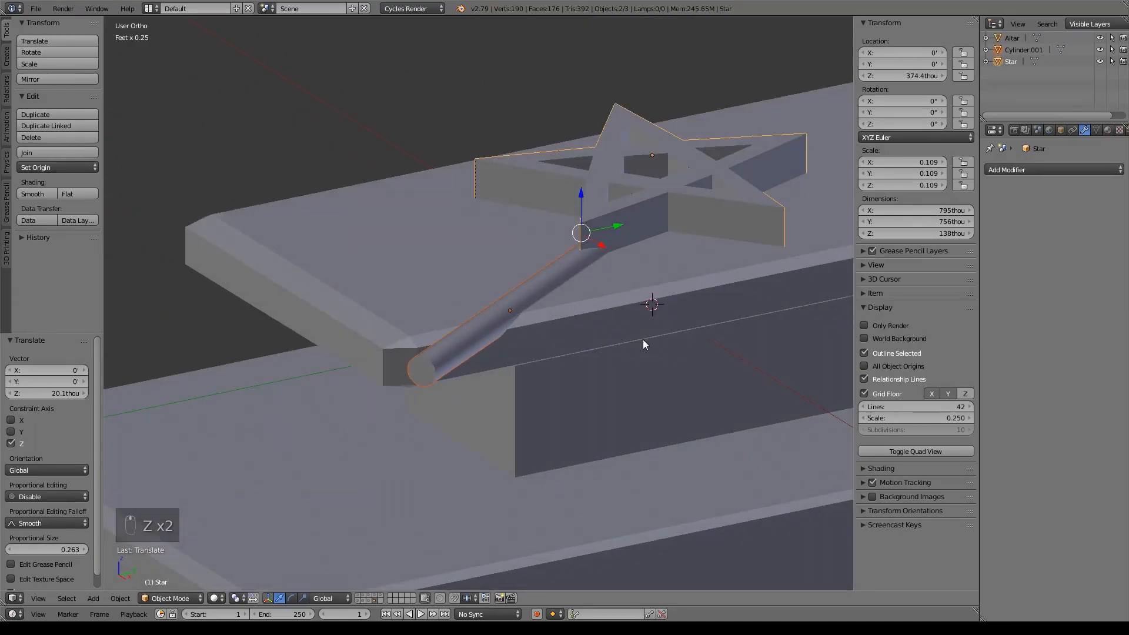
Select only the cylinder in top view and duplicate it in place
key("KP_7")
scroll(644, 339, "down", 3)
right_click(538, 318)
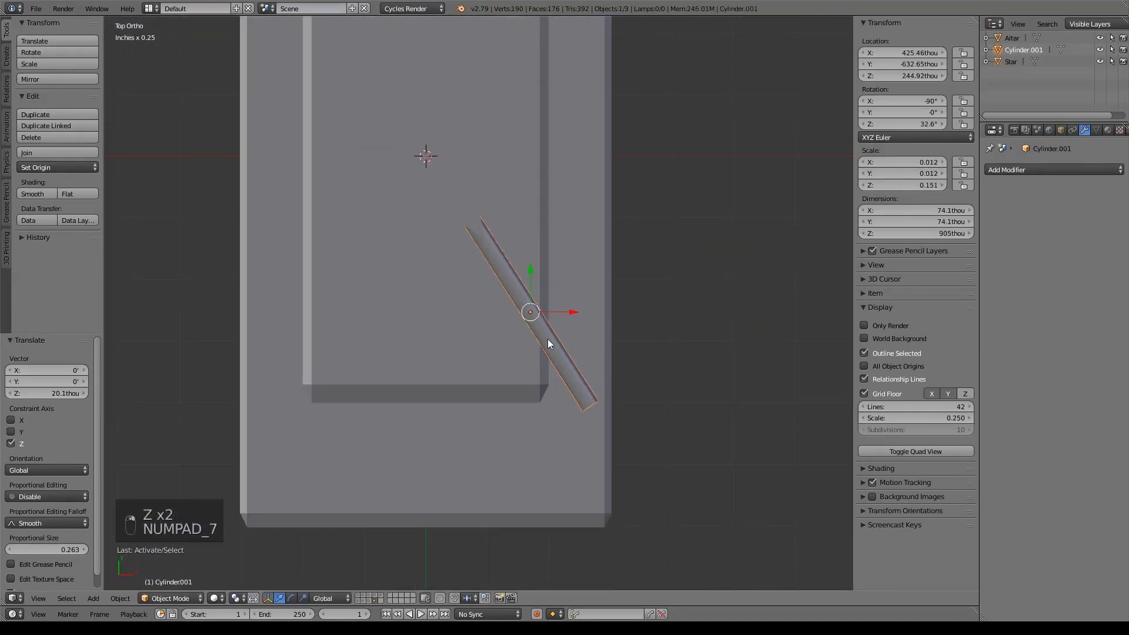
middle_click_drag(577, 354, 584, 352, "shift")
key("shift+d")
right_click(584, 356)
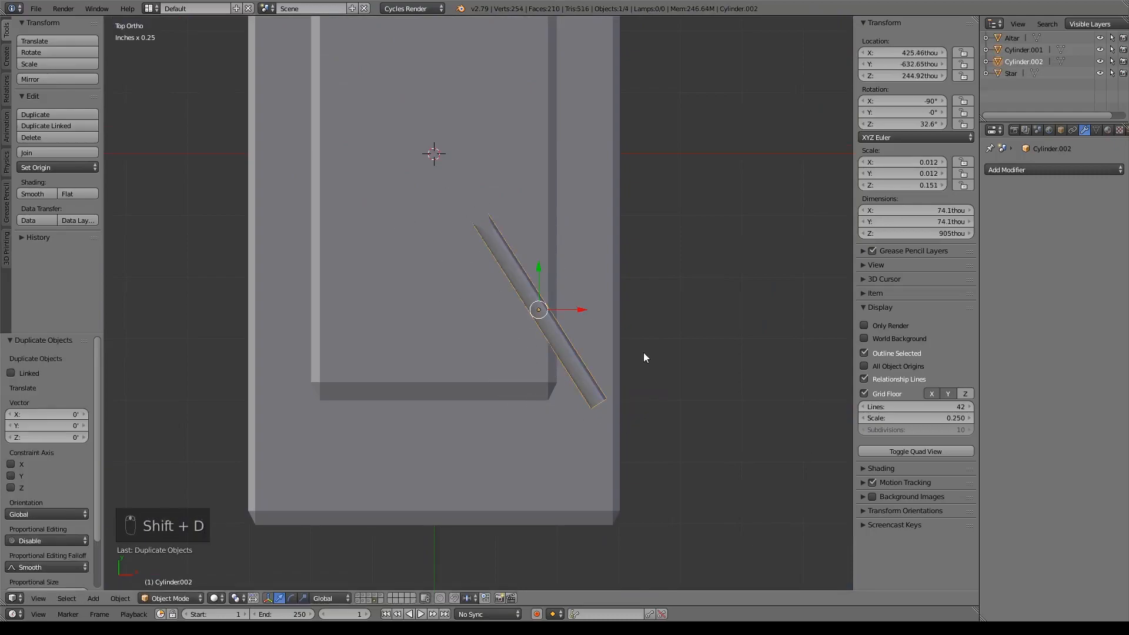
Rotate the duplicate cylinder by about 85.5° in top view and move its inner end to the Star's right point
key("z")
middle_click_drag(636, 253, 648, 335, "shift")
key("g")
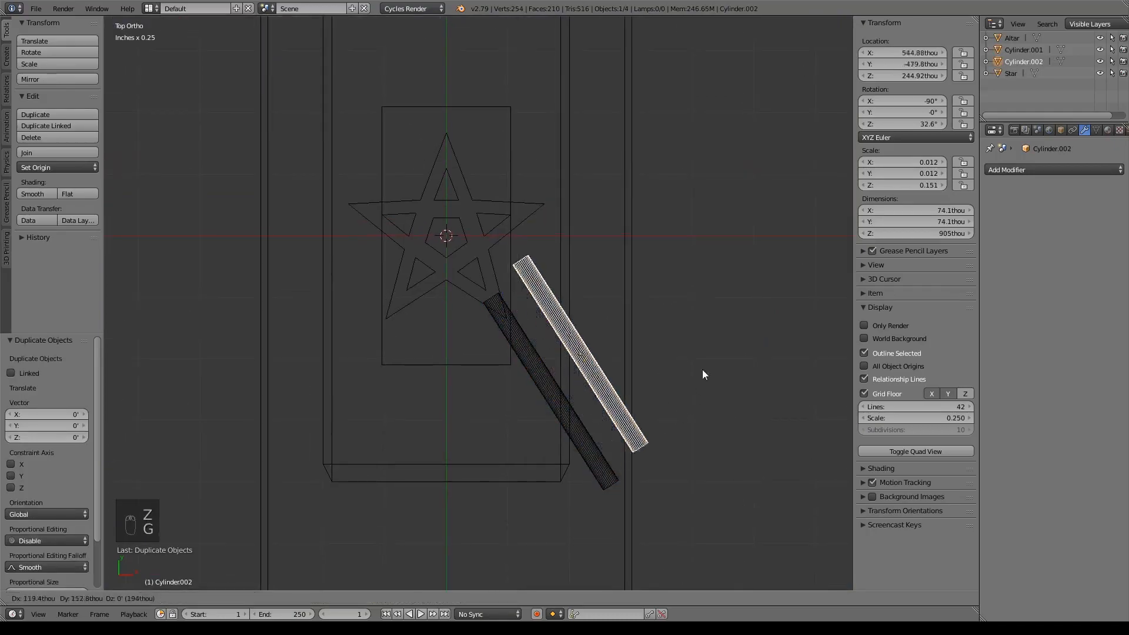
left_click(707, 316)
key("r")
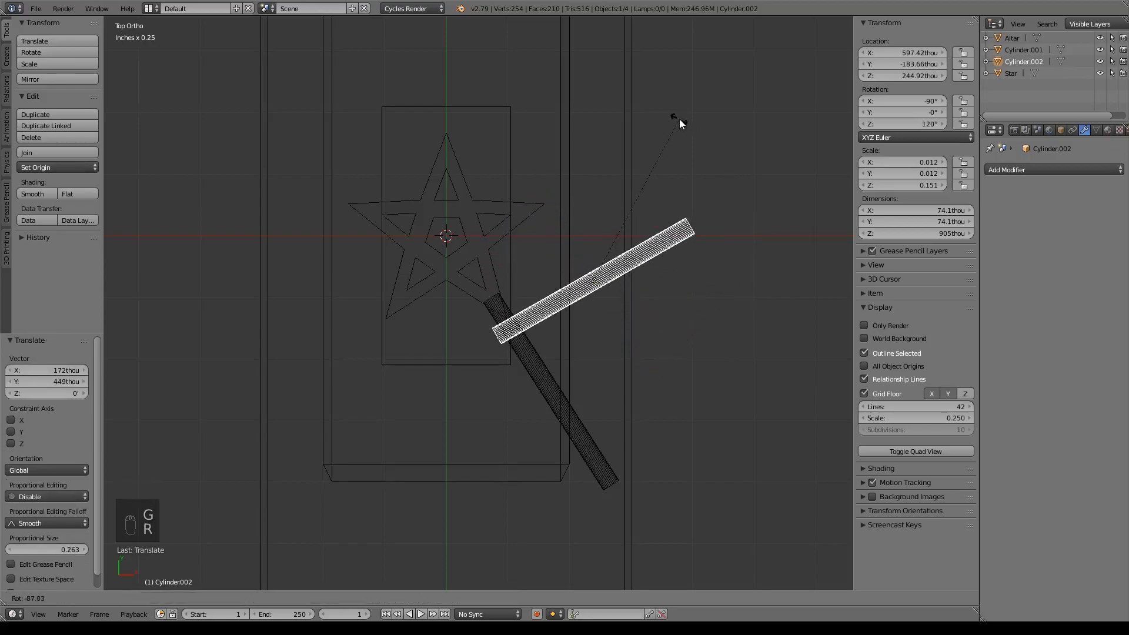
left_click(676, 121)
key("g")
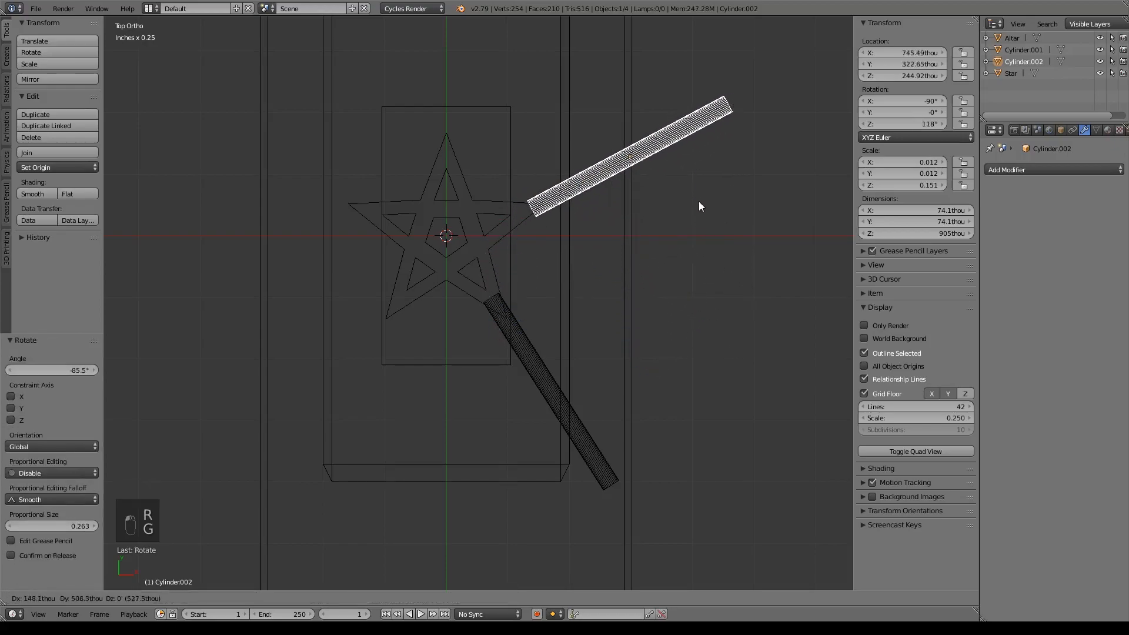
left_click(687, 201)
Fine-tune the duplicate cylinder at the Star's right point to a Z rotation of about 115°, at about X 698 and Y 287 thou
key("r")
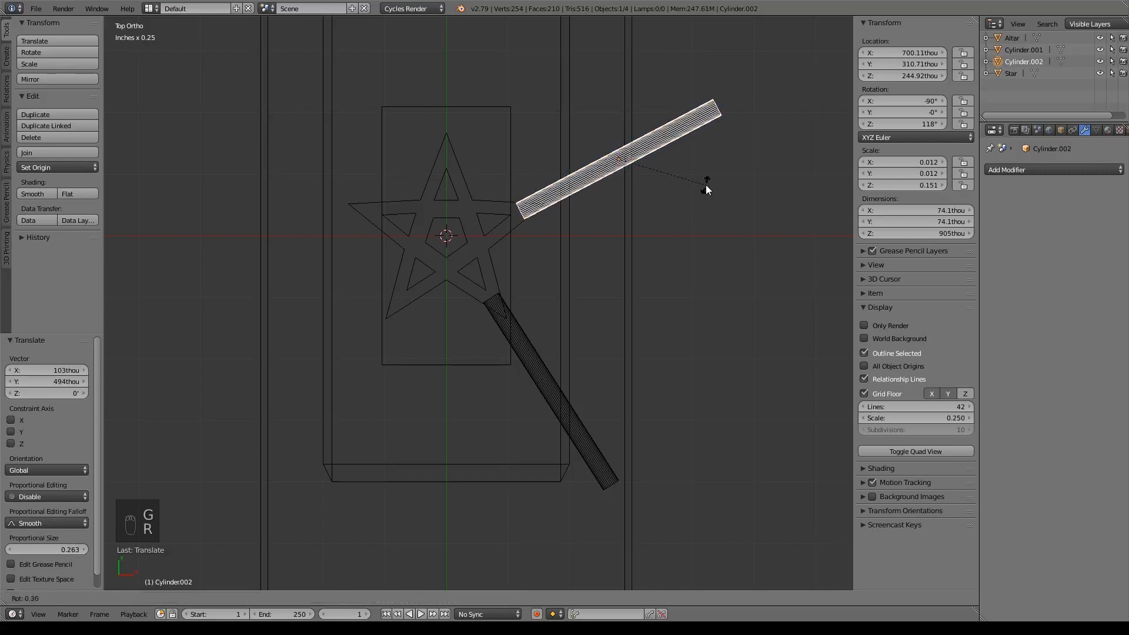
left_click(699, 190)
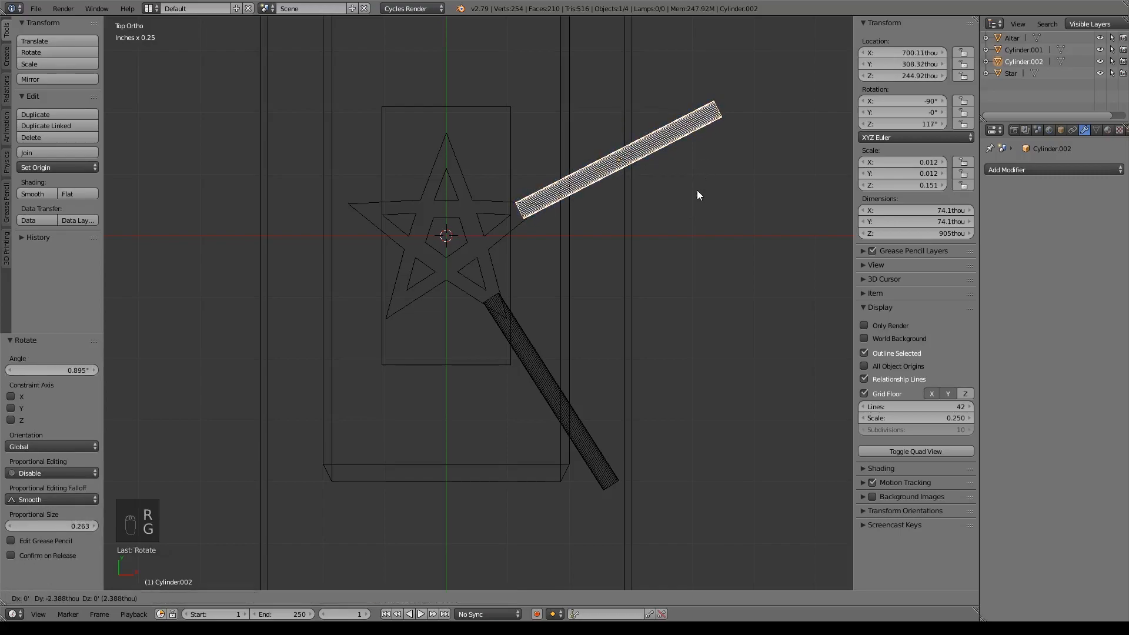
left_click(696, 194)
key("r")
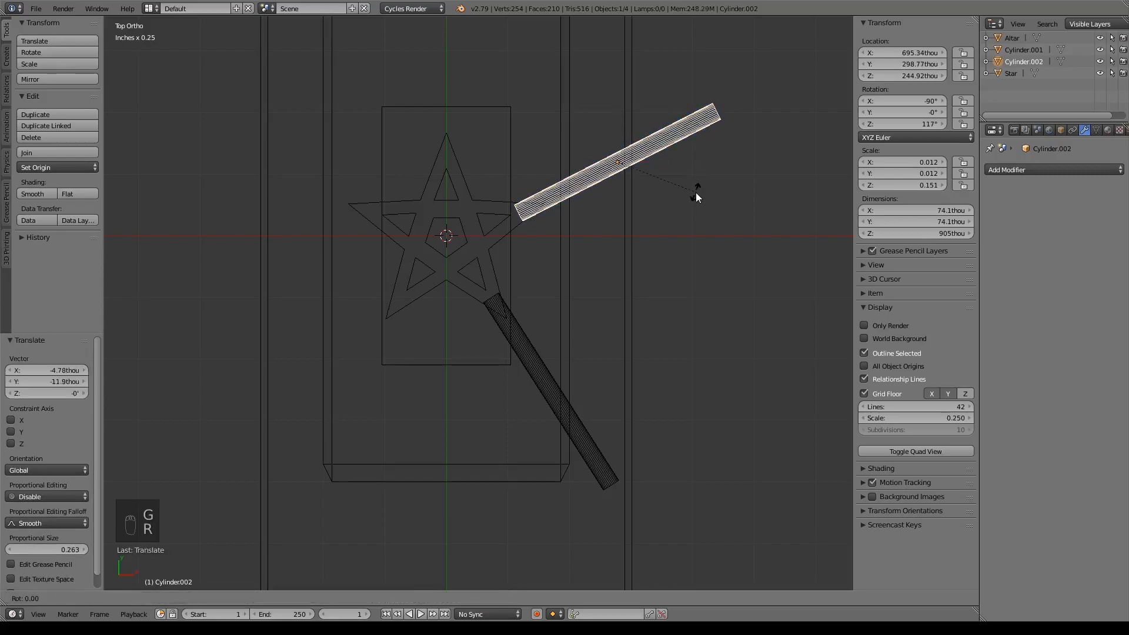
left_click(696, 195)
key("g")
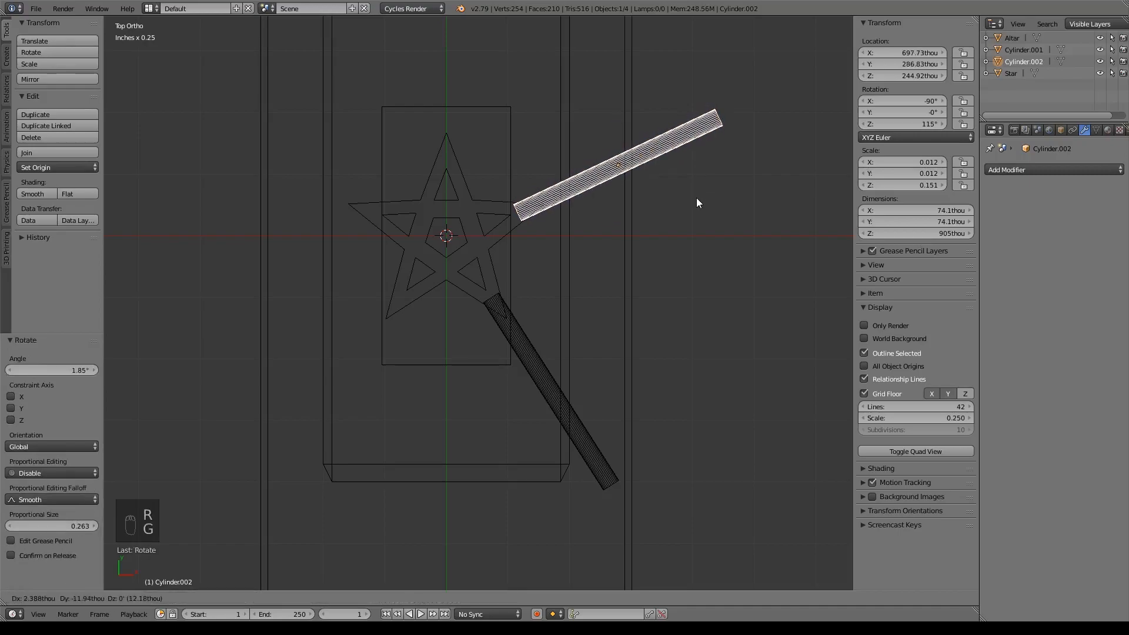
left_click(697, 203)
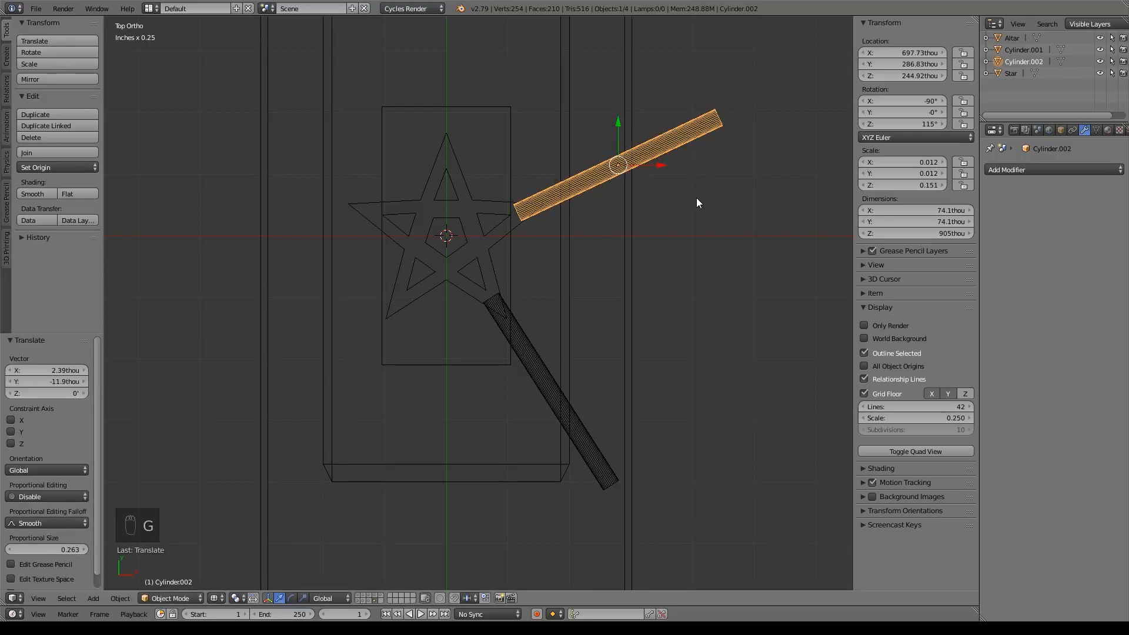
Duplicate the right-point cylinder, rotate the copy to about 181° around Z, and place its inner end on the Star's top point
key("shift+d")
right_click(566, 118)
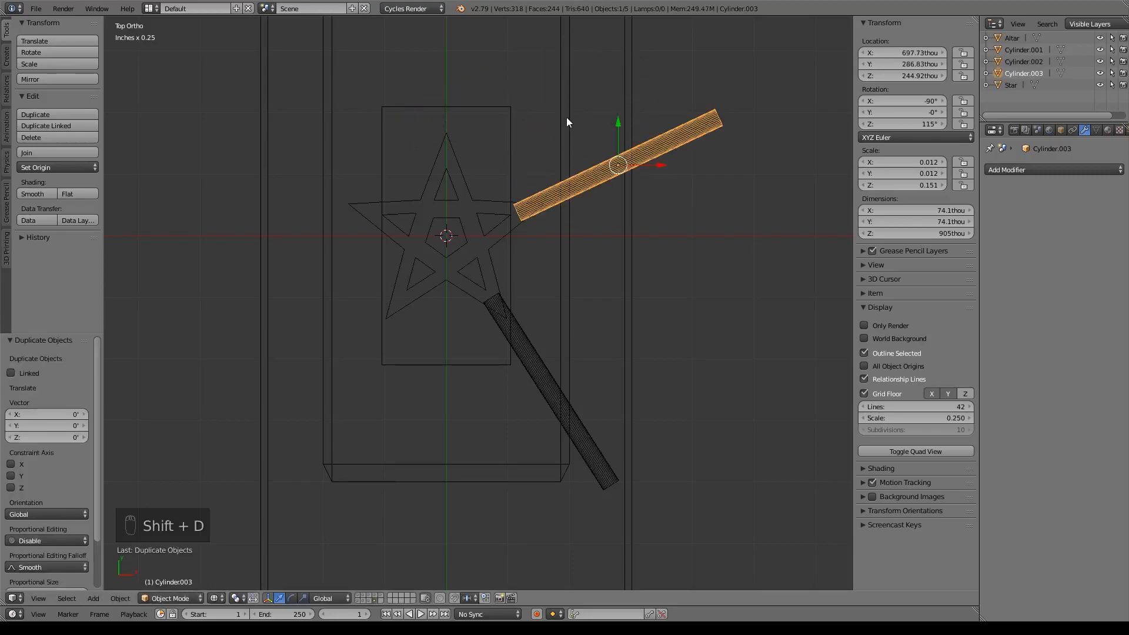
middle_click_drag(628, 240, 654, 414, "shift")
key("g")
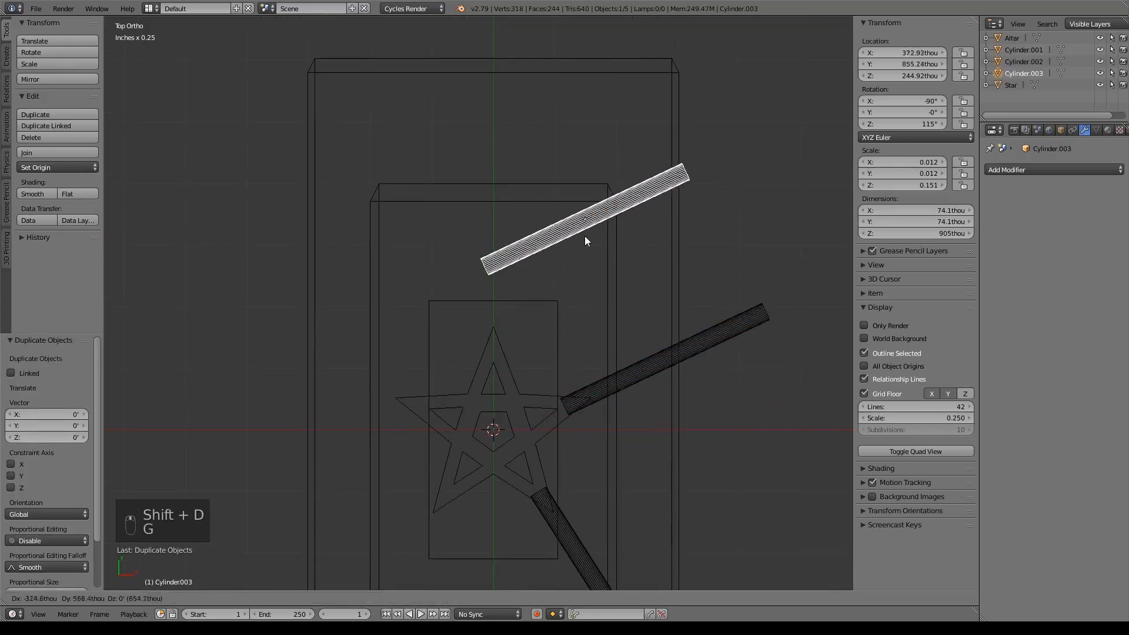
left_click(605, 273)
key("r")
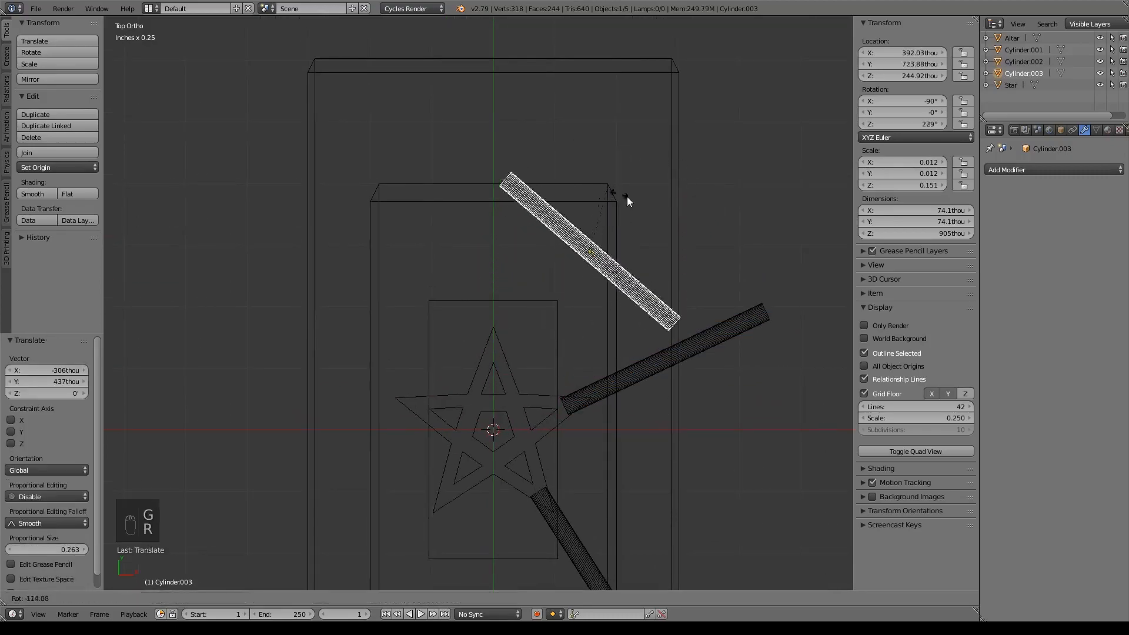
left_click(657, 219)
key("g")
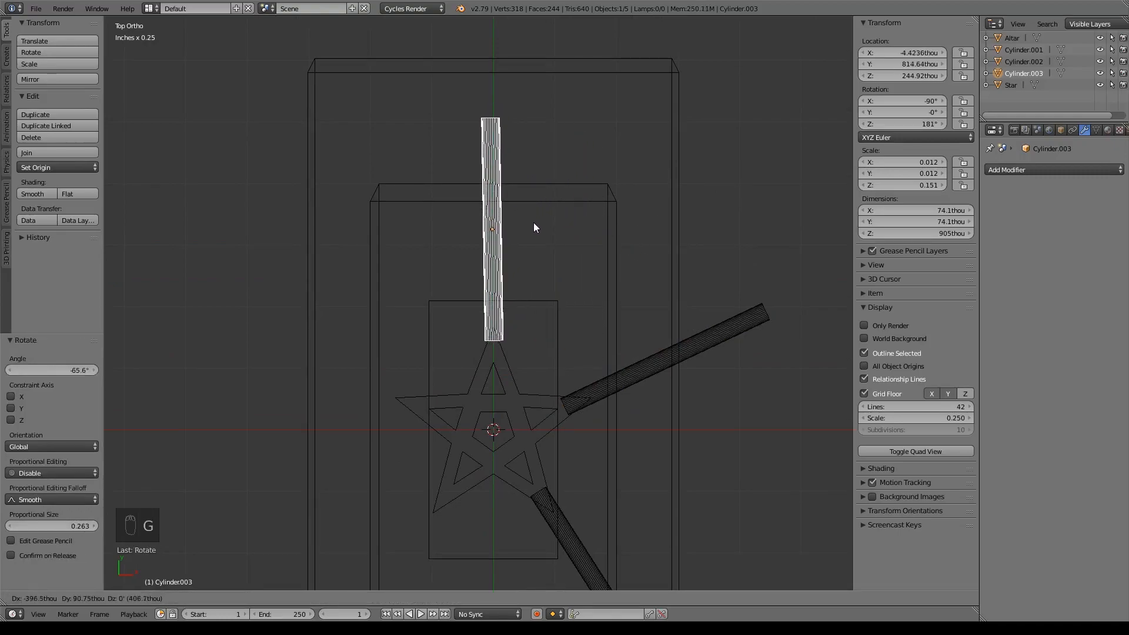
left_click(534, 231)
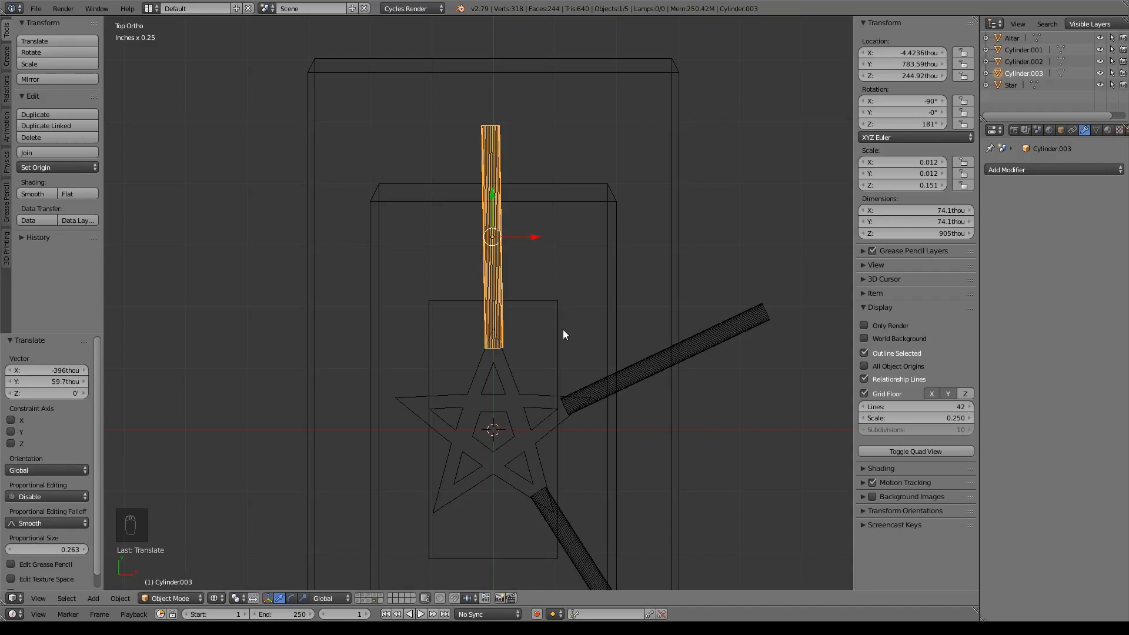
Duplicate the top cylinder, then rotate and move the copy so it runs outward from the Star's left point
middle_click_drag(563, 329, 599, 284, "shift")
key("shift+d")
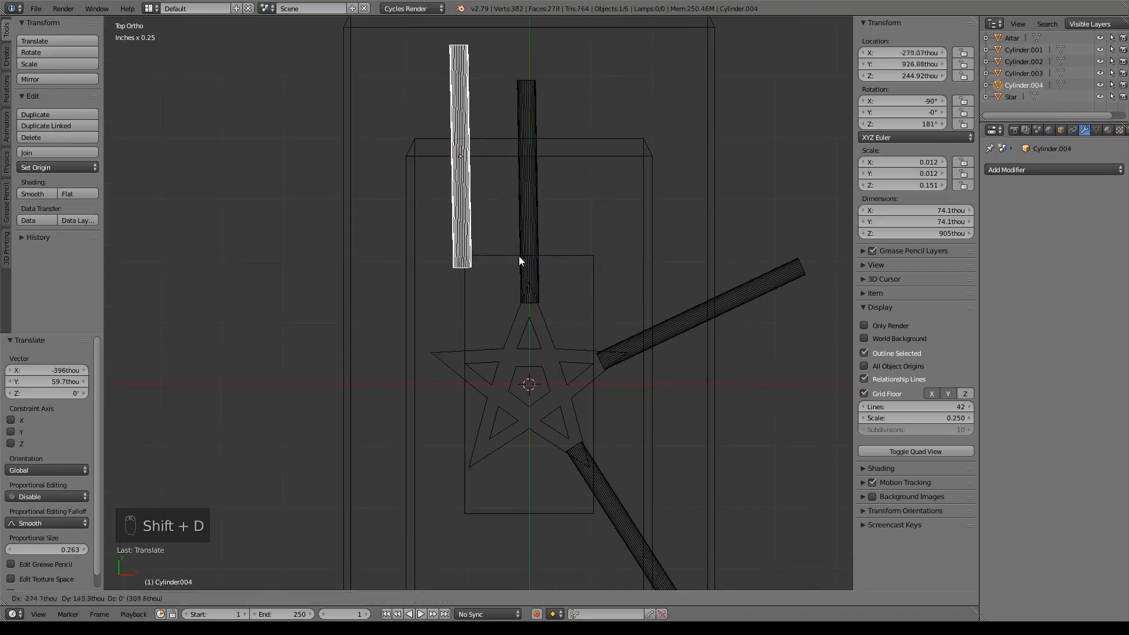
right_click(529, 253)
key("r")
left_click(672, 224)
key("g")
left_click(523, 377)
key("r")
left_click(600, 390)
key("g")
left_click(611, 399)
key("r")
left_click(684, 394)
left_click(728, 380)
Duplicate the left-point cylinder, then rotate and move the copy so it runs outward from the Star's lower-left point
middle_click_drag(729, 380, 715, 259, "shift")
key("shift+d")
left_click(778, 438)
key("r")
left_click(590, 253)
key("g")
left_click(590, 357)
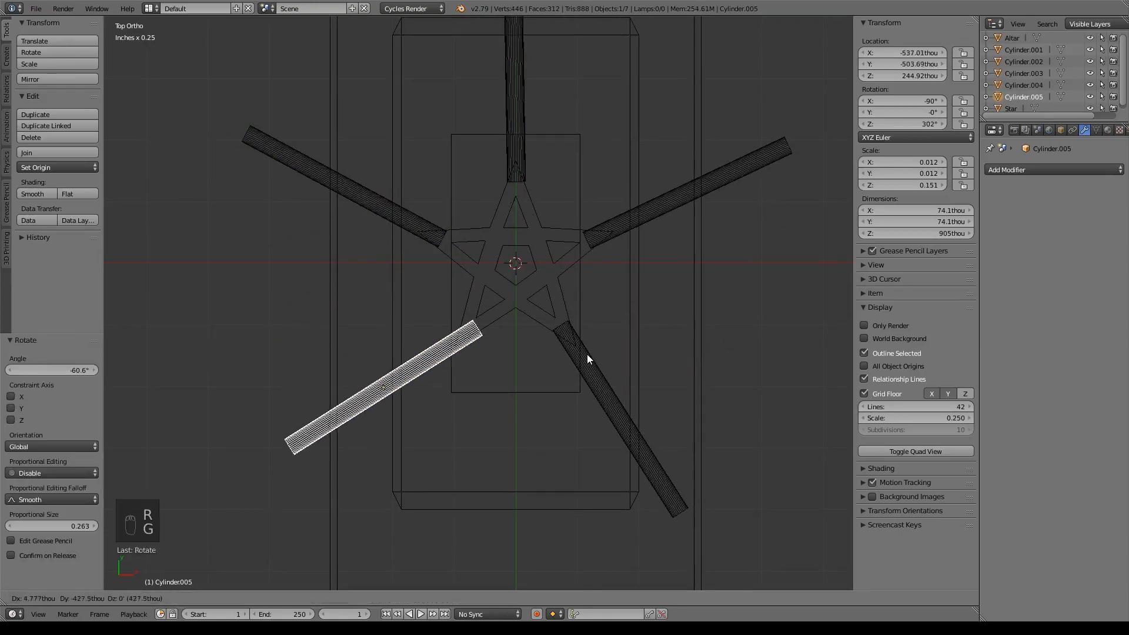
left_click(663, 437)
Nudge the cylinder at the Star's right point by about 21.5 thou in X and 7 thou in Y
right_click(654, 216)
key("g")
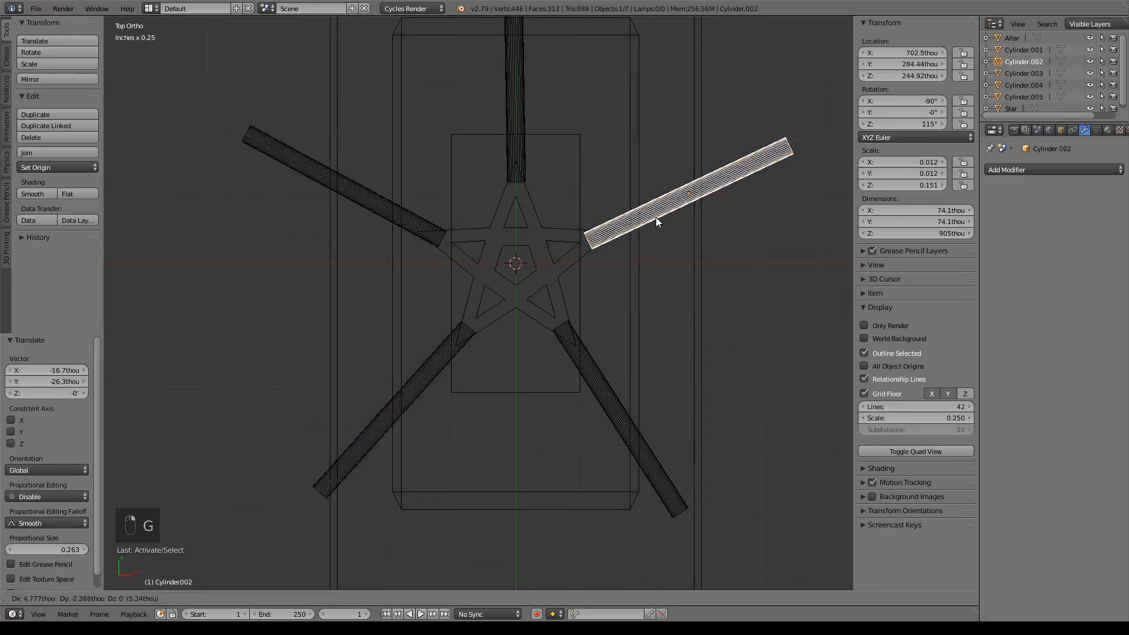
left_click(659, 215)
Return to solid shading and give the Altar a Boolean modifier set to Difference
middle_click_drag(650, 212, 622, 230)
key("z")
mouse_move(630, 306)
middle_mouse_down()
mouse_move(706, 328)
mouse_move(672, 352)
middle_mouse_up()
right_click(626, 340)
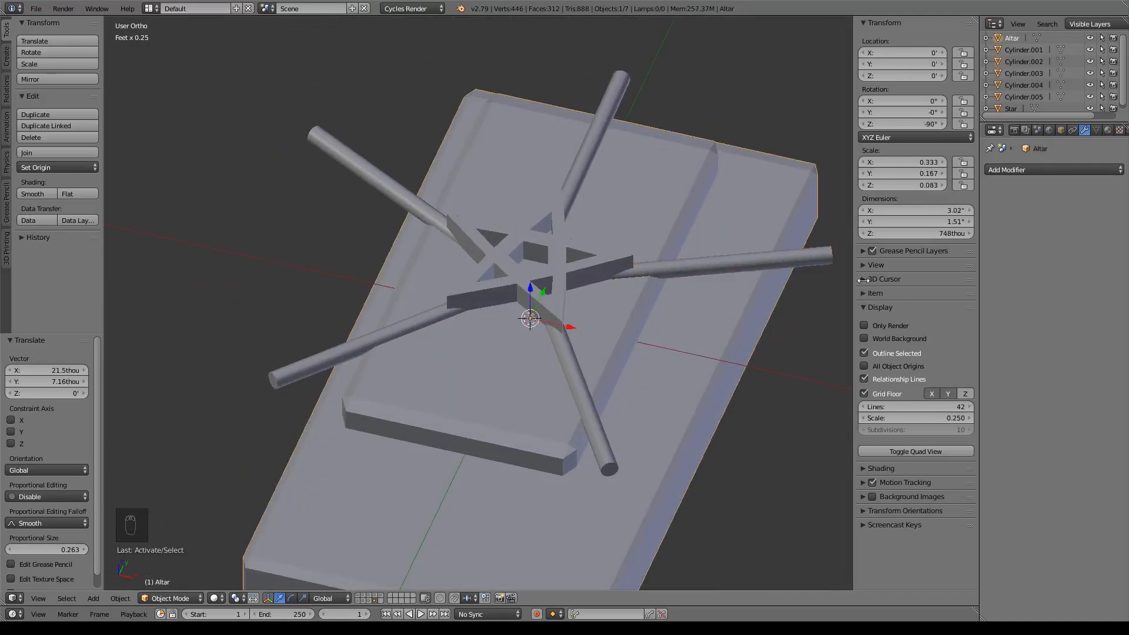
left_click(1024, 170)
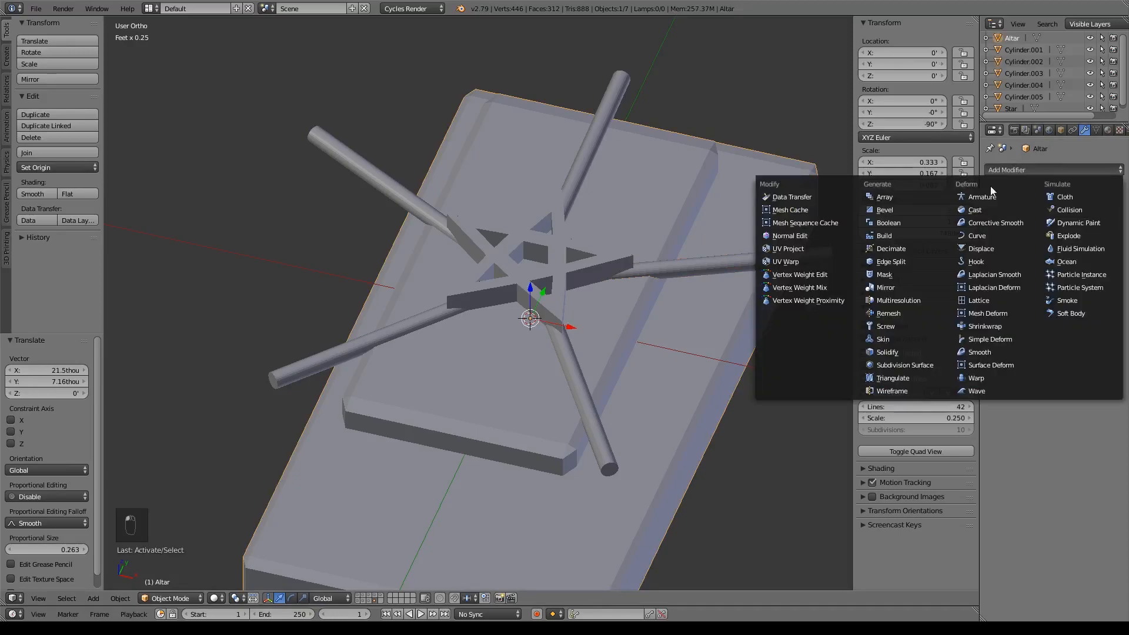
left_click(882, 223)
left_click(1032, 235)
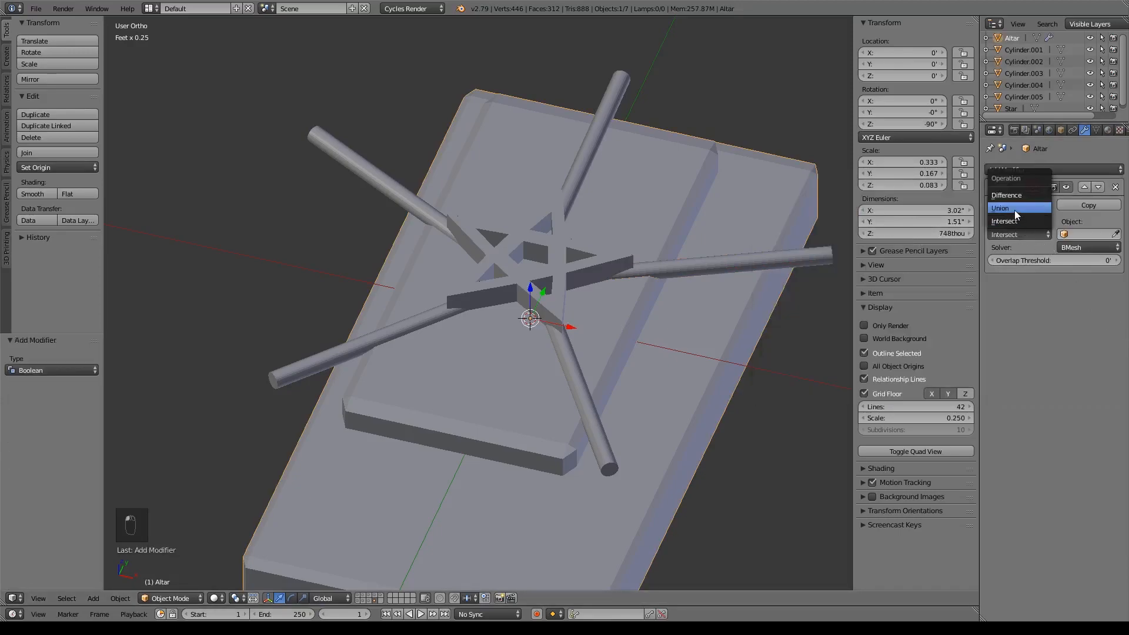
left_click(1014, 194)
Select all objects and apply their rotation, scale and location
key("a")
key("a")
key("a")
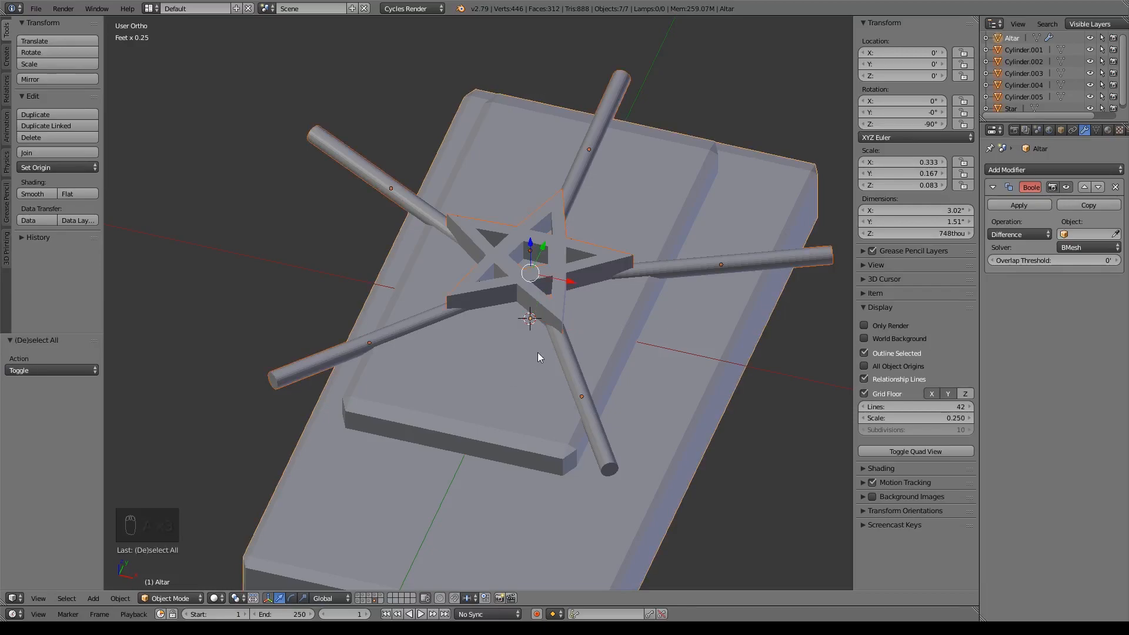
key("ctrl+a")
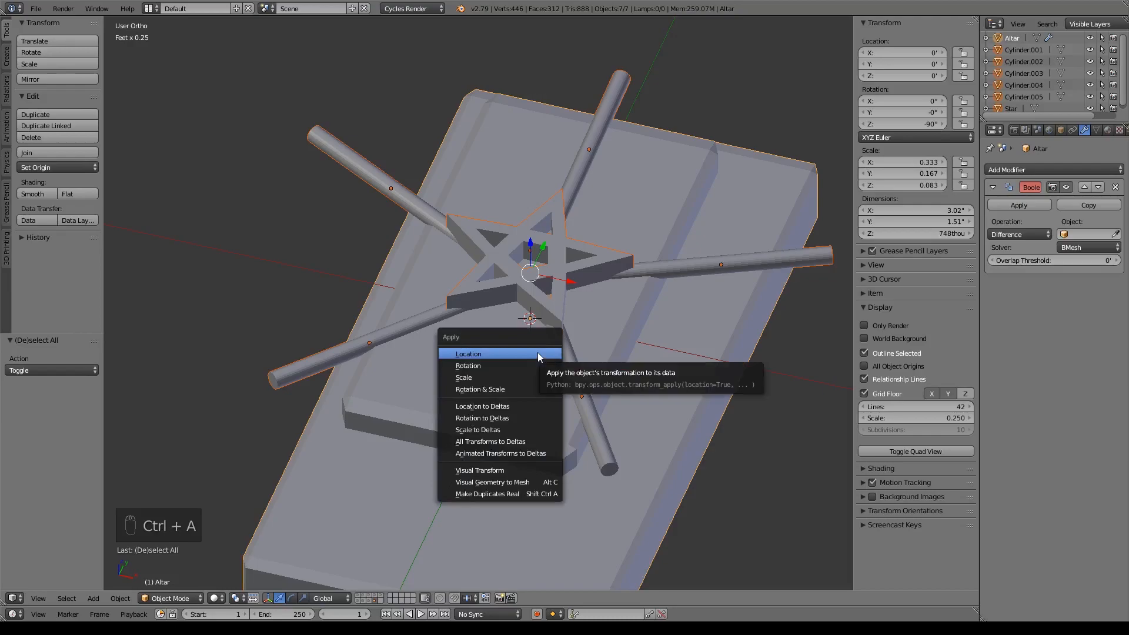
left_click(487, 388)
key("ctrl+a")
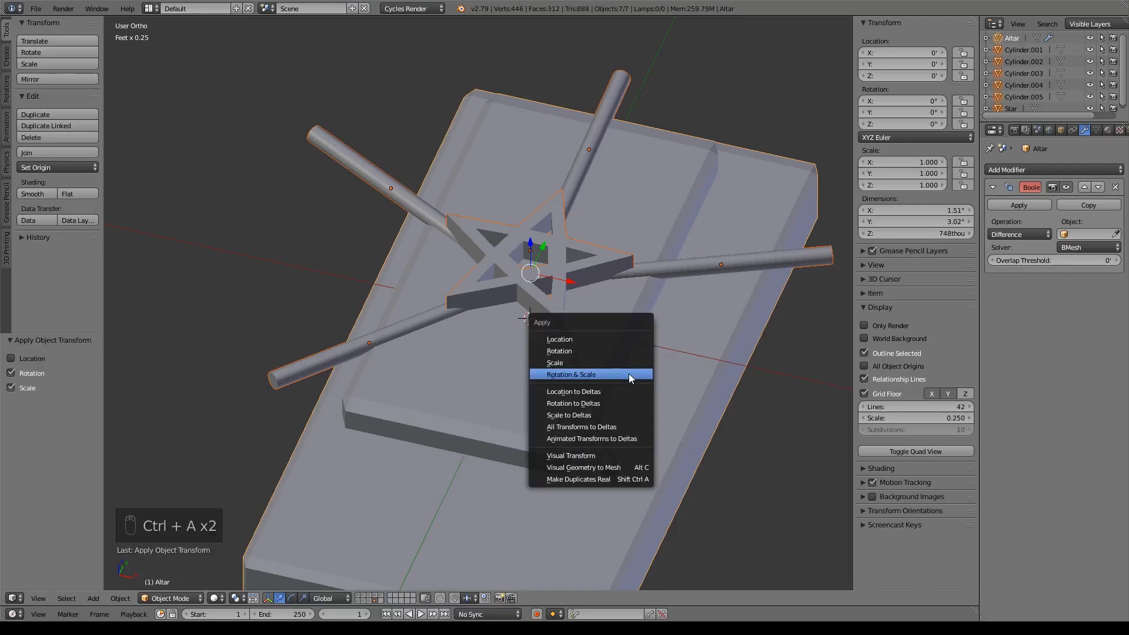
left_click(584, 337)
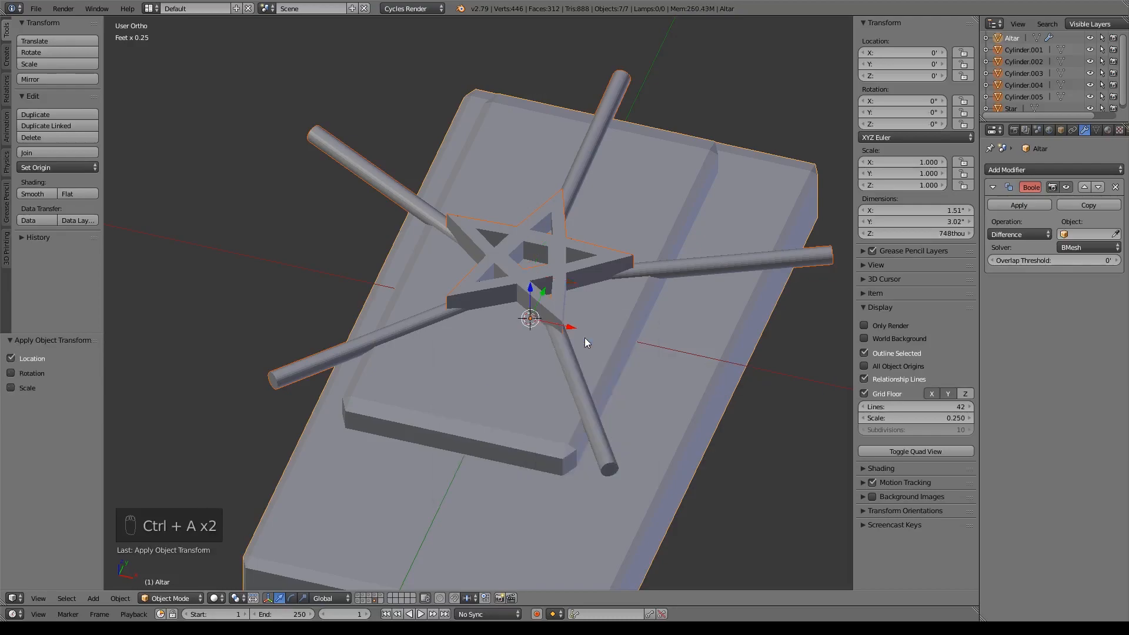
Cut the Star out of the Altar with the Boolean modifier, hiding the Star and applying the modifier
left_click(627, 341)
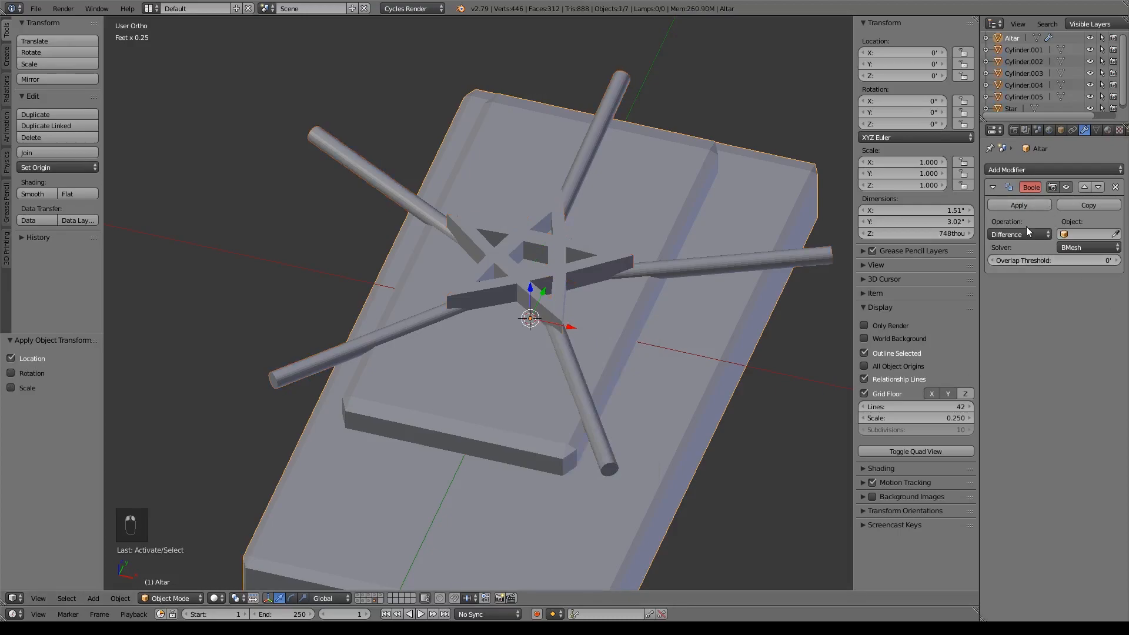
left_click(1115, 234)
left_click(553, 250)
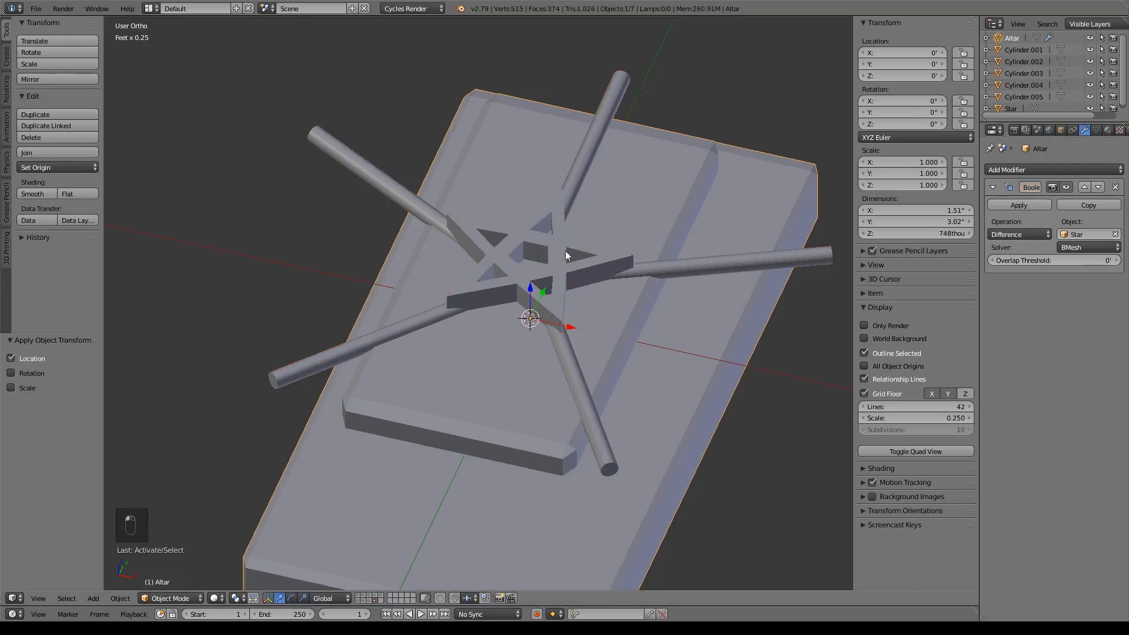
left_click(1090, 109)
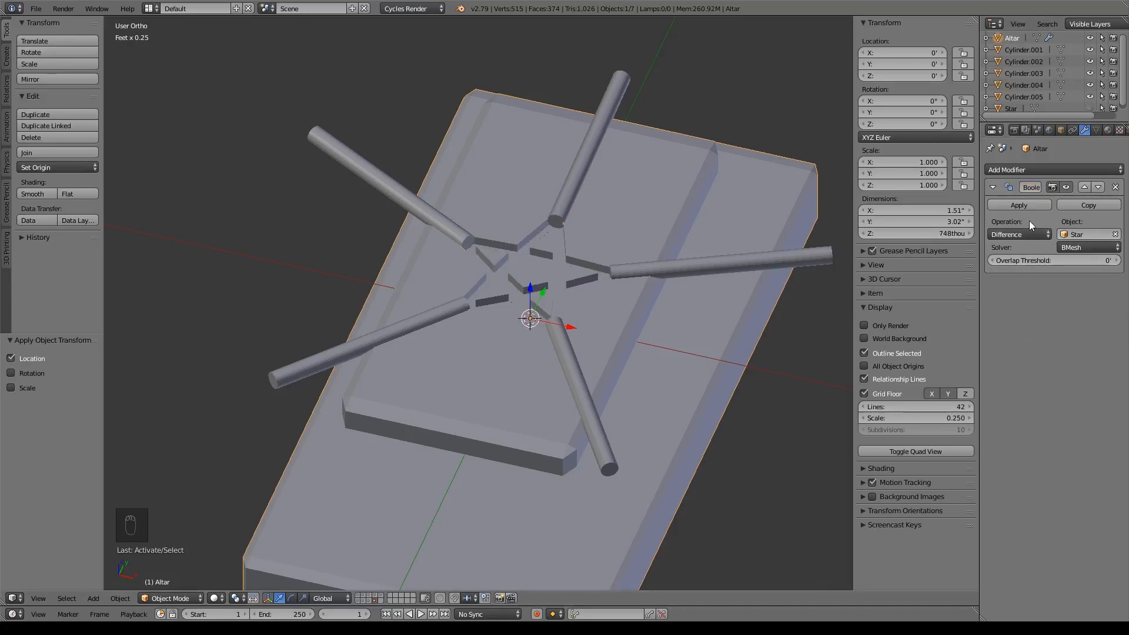
left_click(1029, 206)
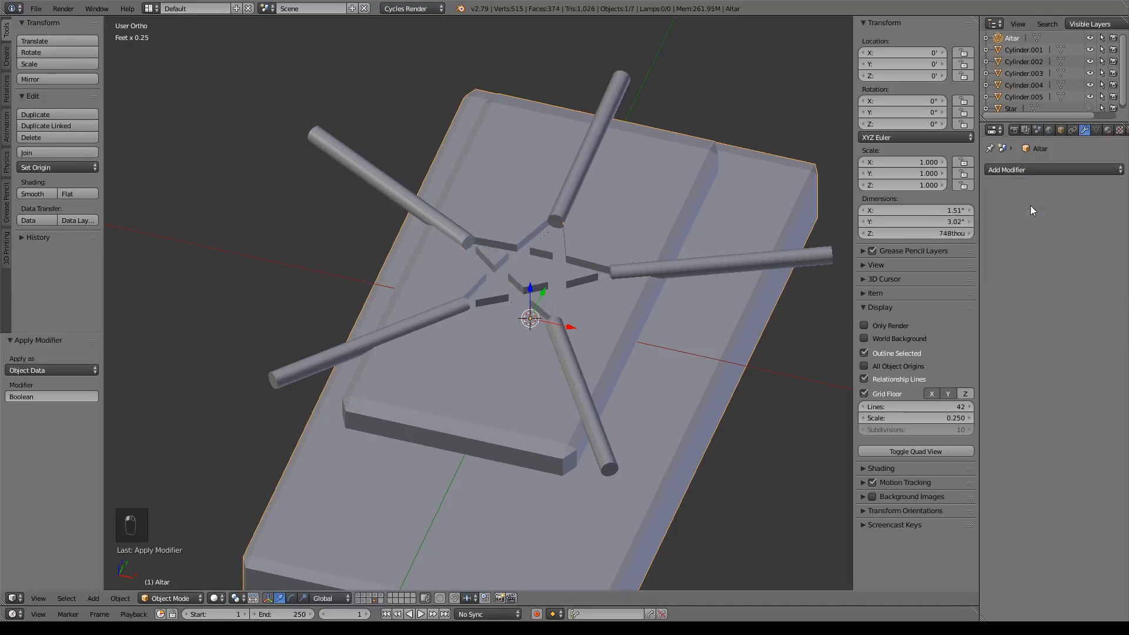
Add a new Boolean modifier set to Difference to the Altar and copy it four times
left_click(1018, 171)
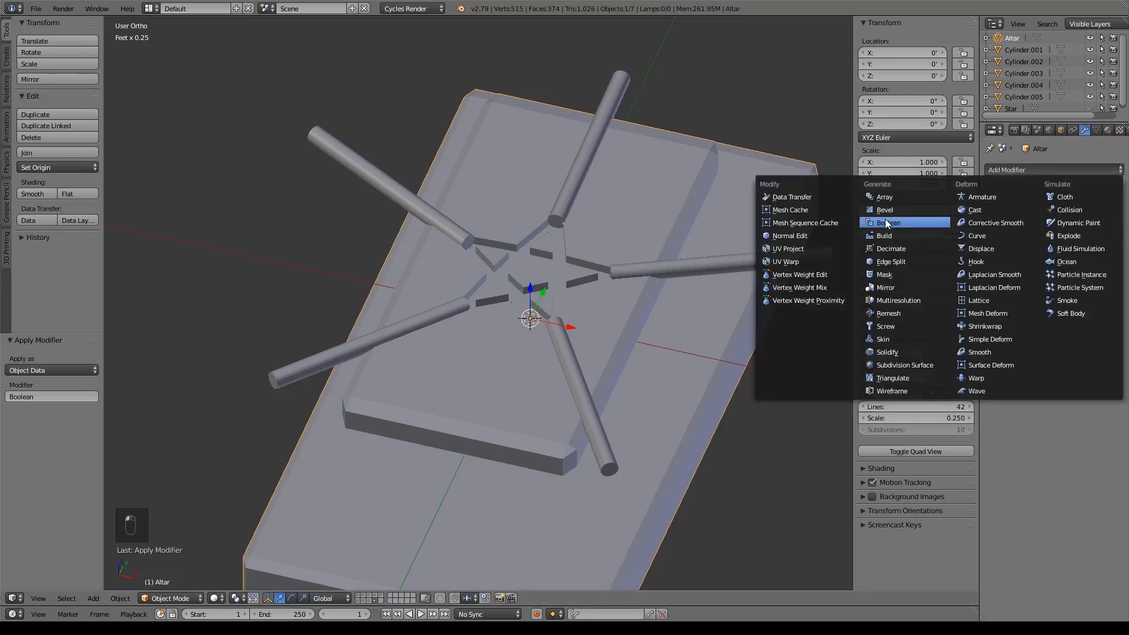
left_click(884, 221)
left_click(1025, 234)
left_click(1018, 197)
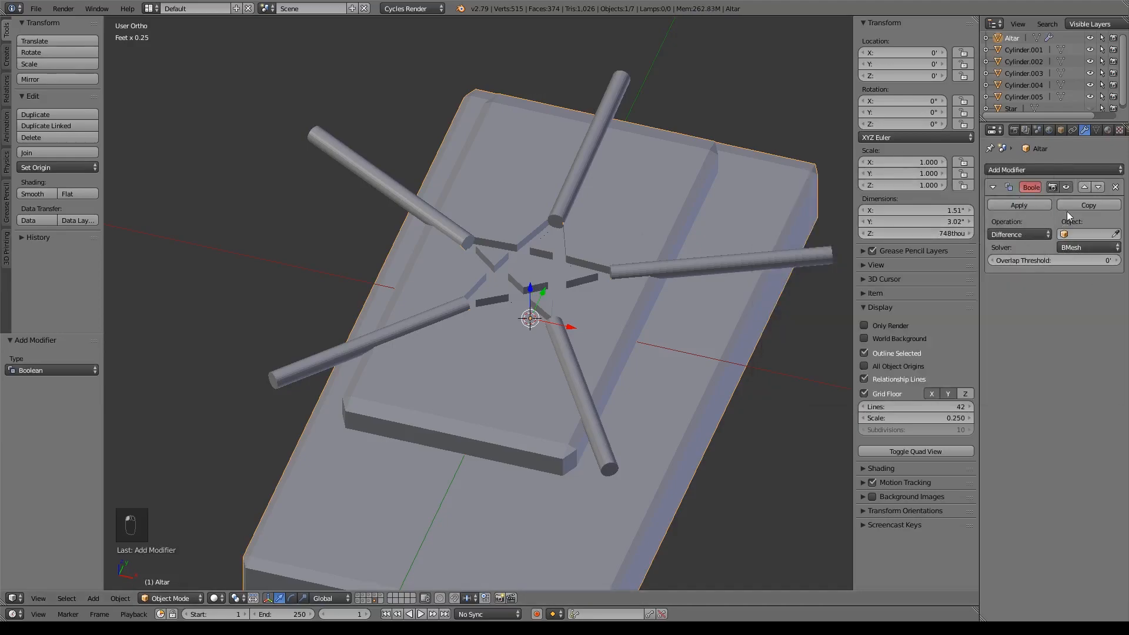
left_click(1079, 203)
left_click(1079, 203)
left_click(1078, 203)
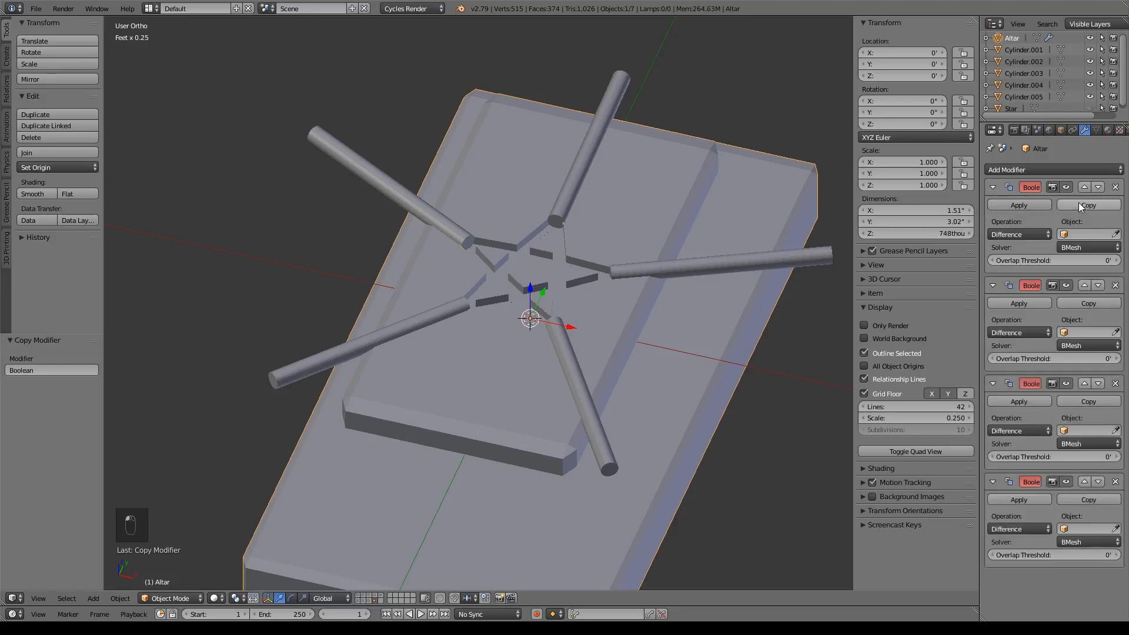
left_click(1078, 203)
Assign a different one of the five cylinders as the cutting object of each Boolean modifier on the Altar
left_click(618, 76)
left_click(1105, 332)
left_click(726, 251)
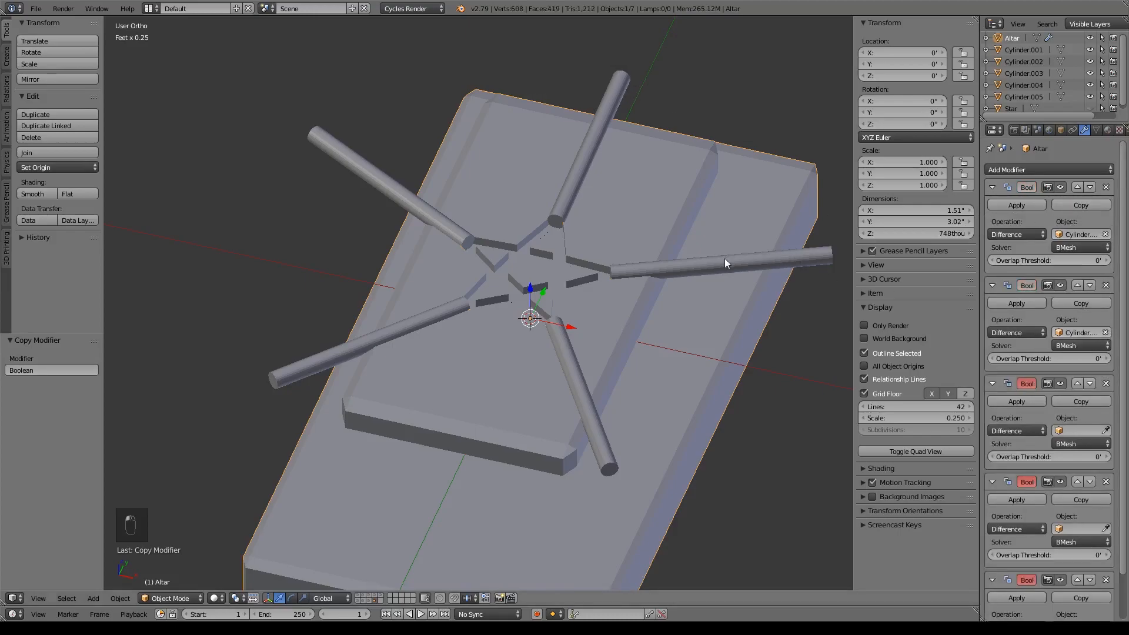
left_click(1106, 528)
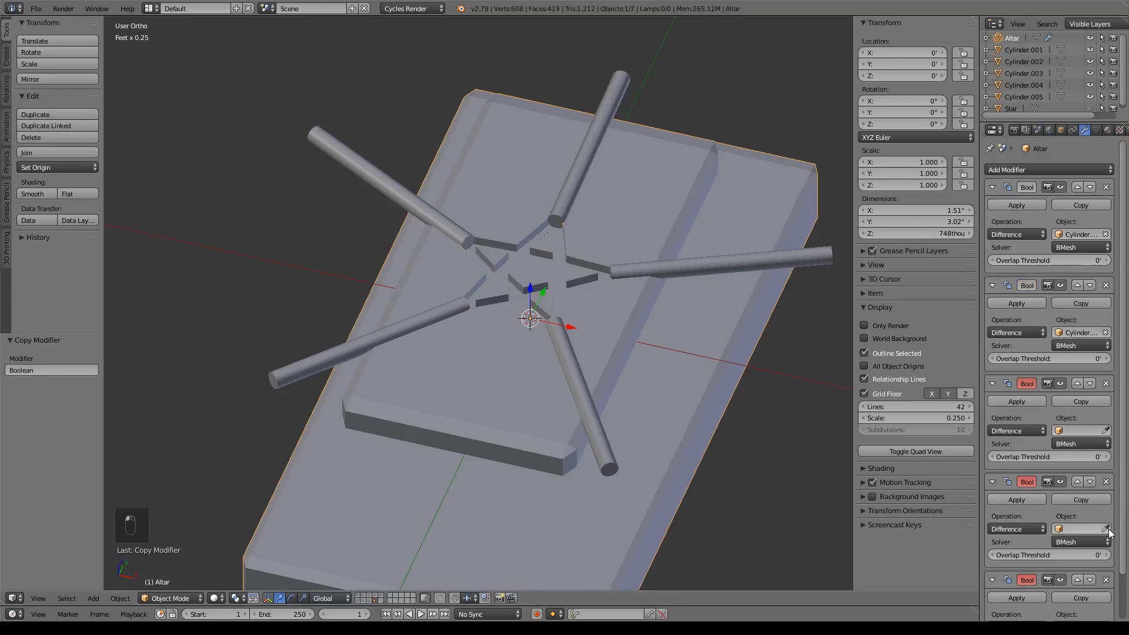
left_click(590, 406)
scroll(1042, 496, "down", 2)
left_click(1105, 578)
left_click(411, 326)
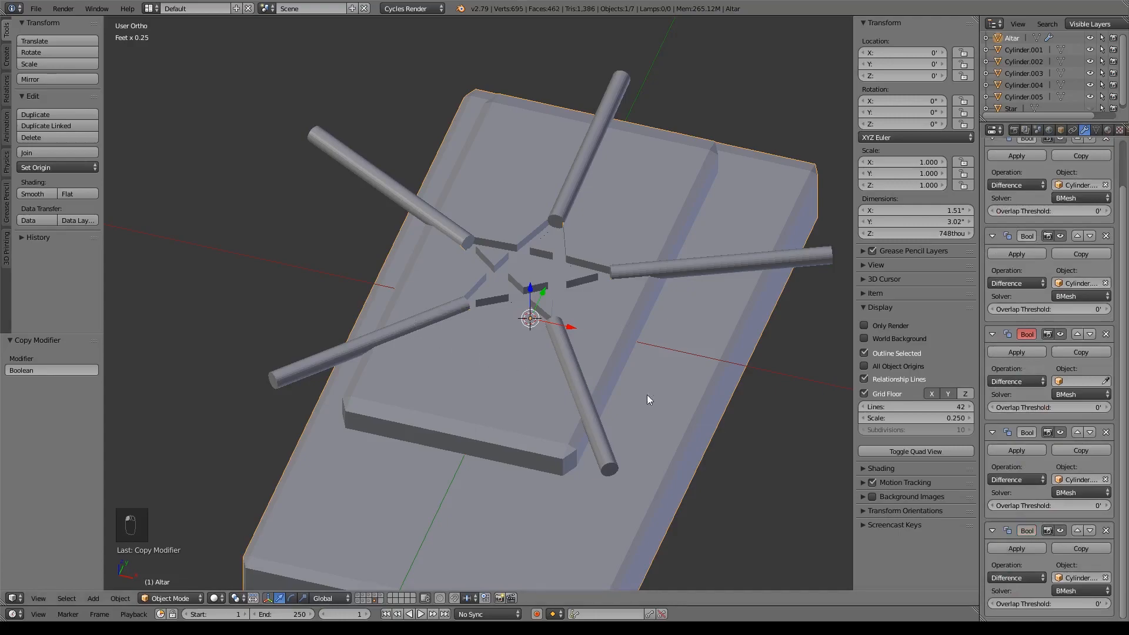
left_click(1105, 380)
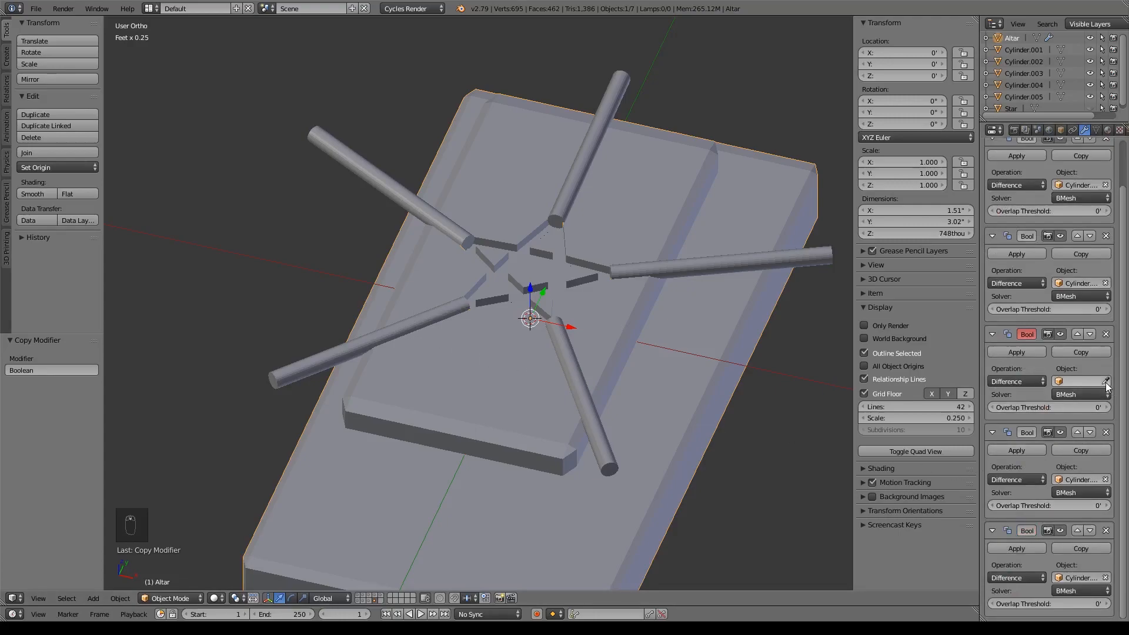
left_click(393, 180)
Hide all five cylinders and view the Altar's cut channels from above
left_click_drag(1086, 57, 1091, 101)
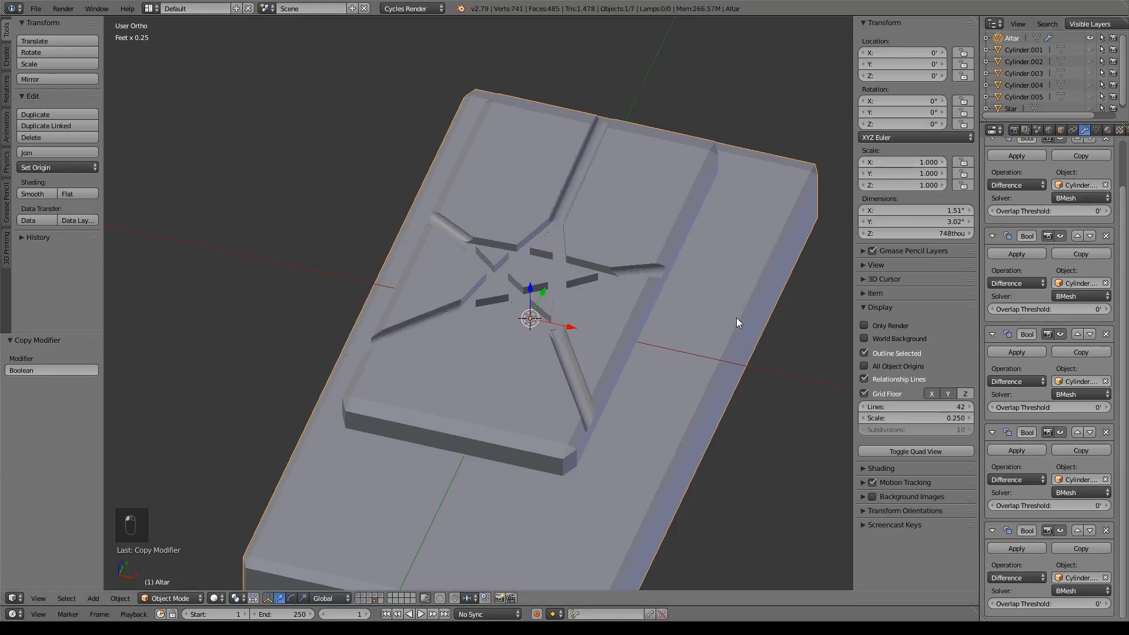
middle_click_drag(713, 303, 716, 367)
key("KP_7")
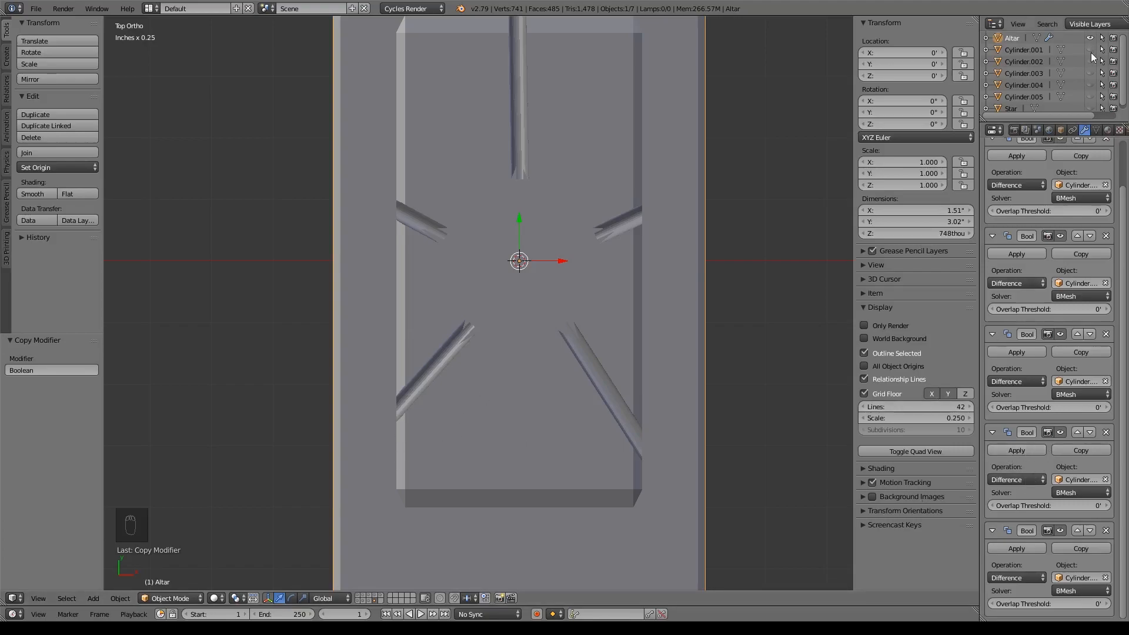
Reveal Cylinder.005 and, in wireframe, rotate it about 1.88° around Z to line up with the star's lower-left point
left_click(1089, 97)
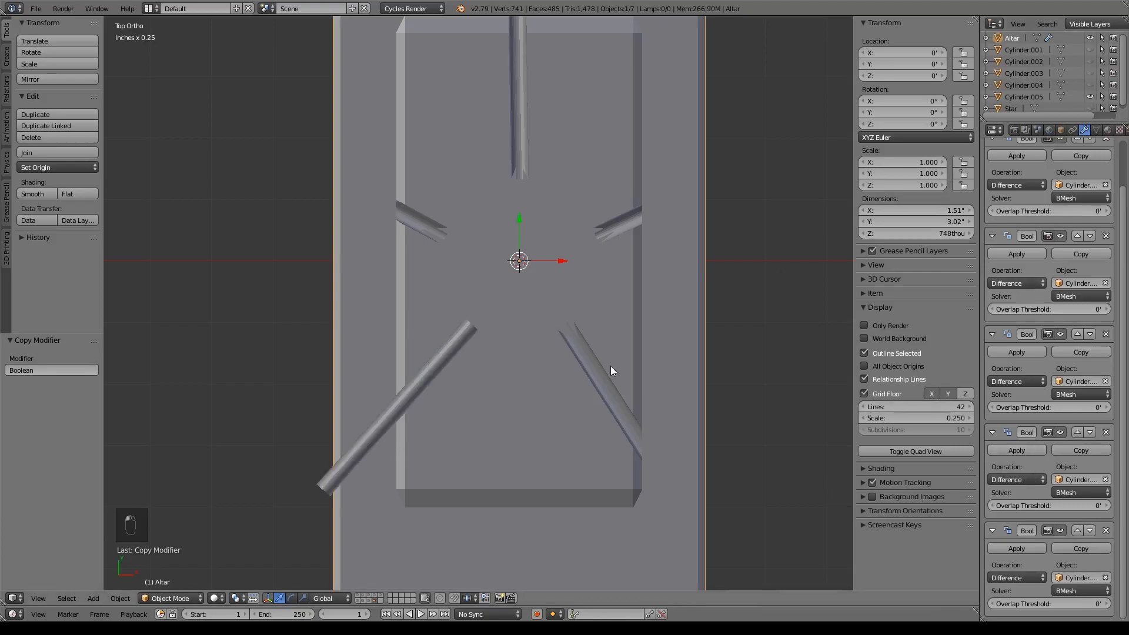
key("z")
scroll(523, 423, "up", 2)
scroll(523, 419, "up", 2)
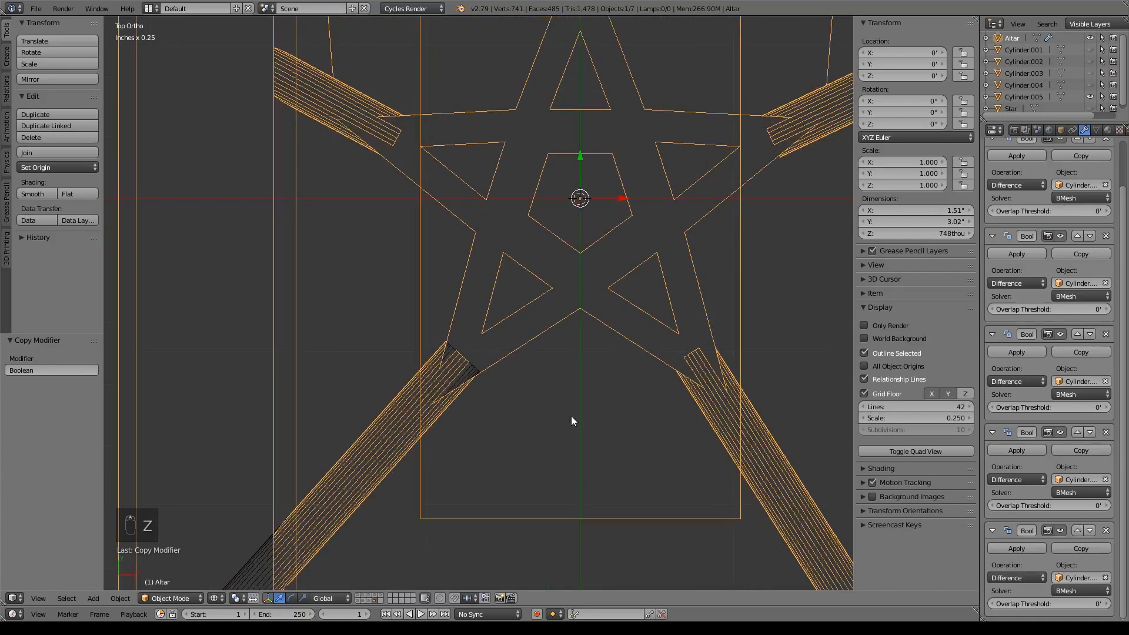
middle_click_drag(573, 421, 551, 174, "shift")
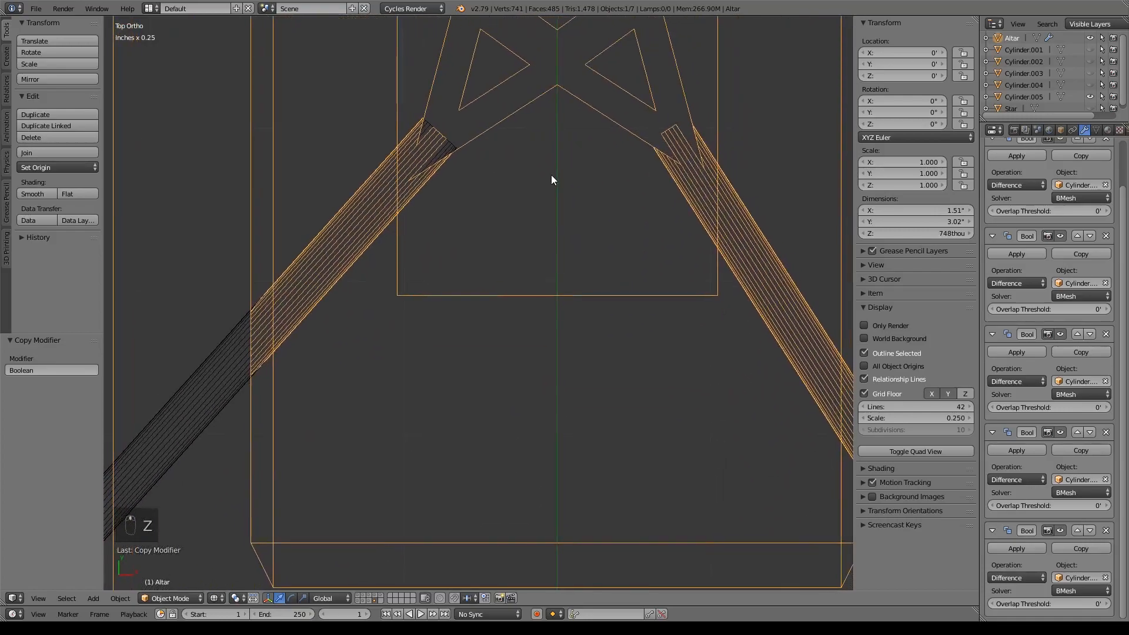
key("r")
right_click(510, 271)
right_click(217, 403)
key("r")
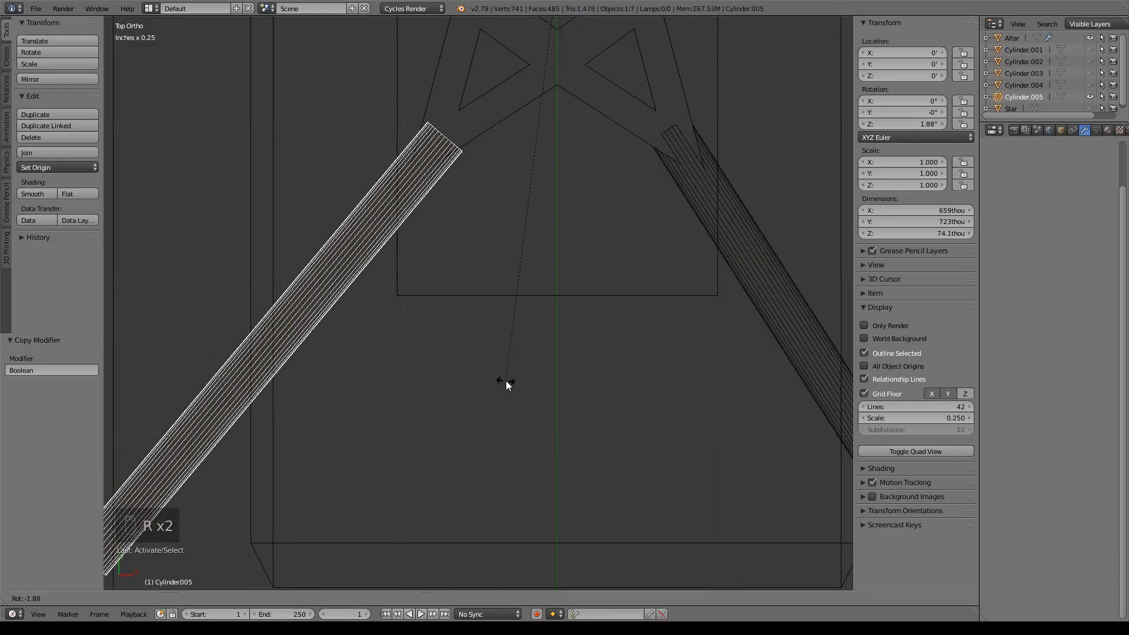
left_click(506, 379)
scroll(545, 315, "down", 4)
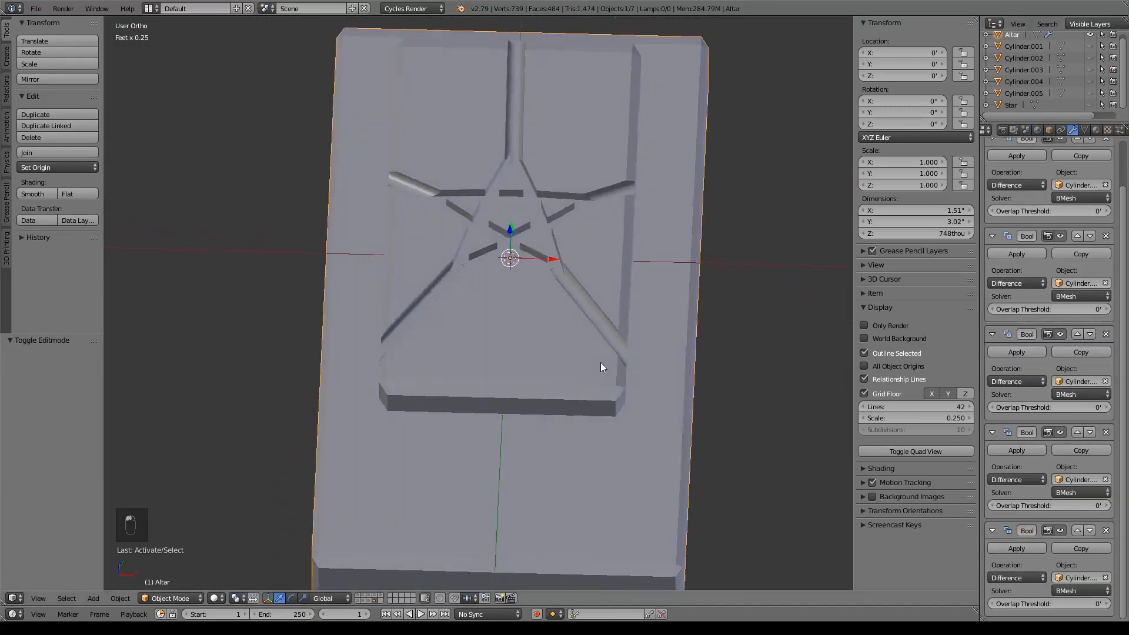
Apply all five Boolean Difference modifiers on the Altar object so the cylinder grooves become permanent
middle_click_drag(601, 363, 571, 365)
scroll(597, 397, "up", 3)
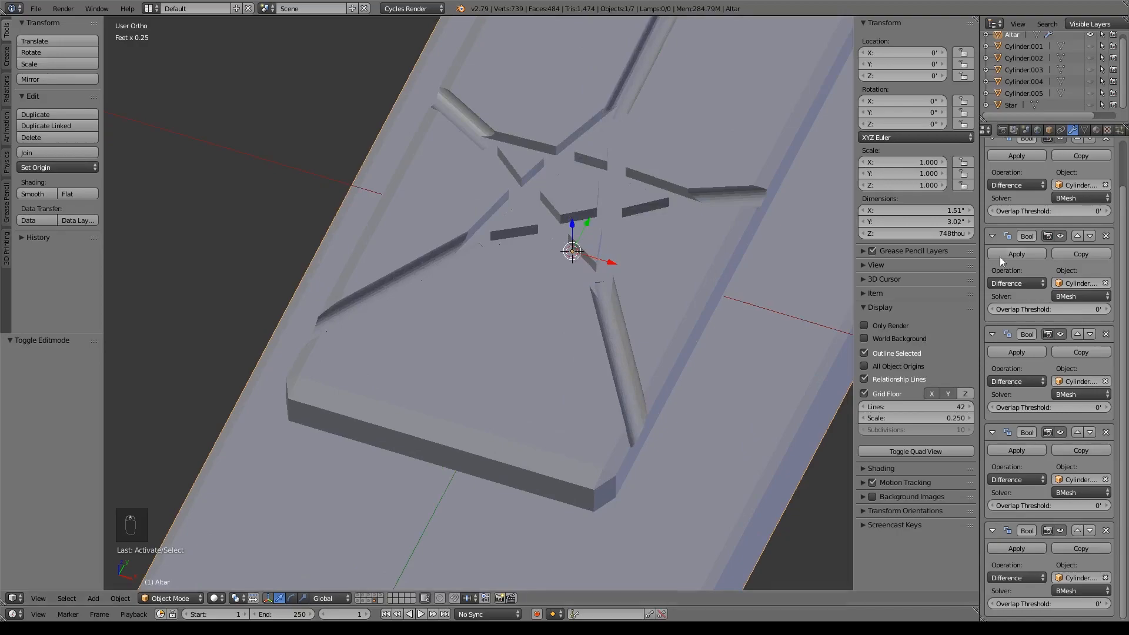
middle_click_drag(749, 302, 744, 327)
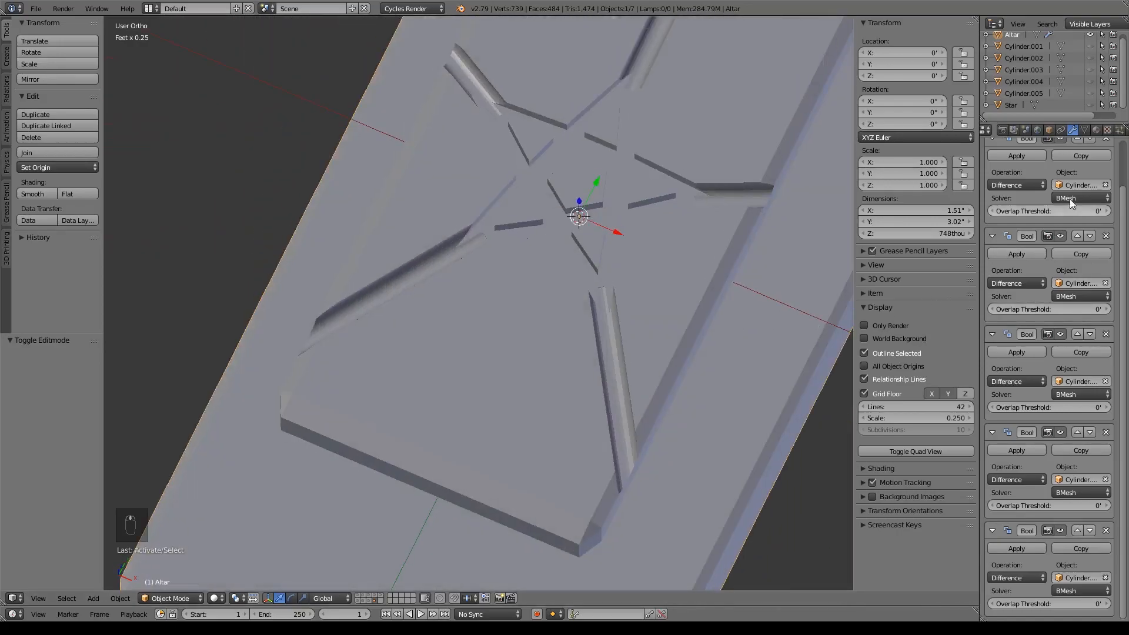
left_click(1024, 155)
left_click(1024, 155)
left_click(1024, 155)
left_click(1024, 155)
left_click(1024, 155)
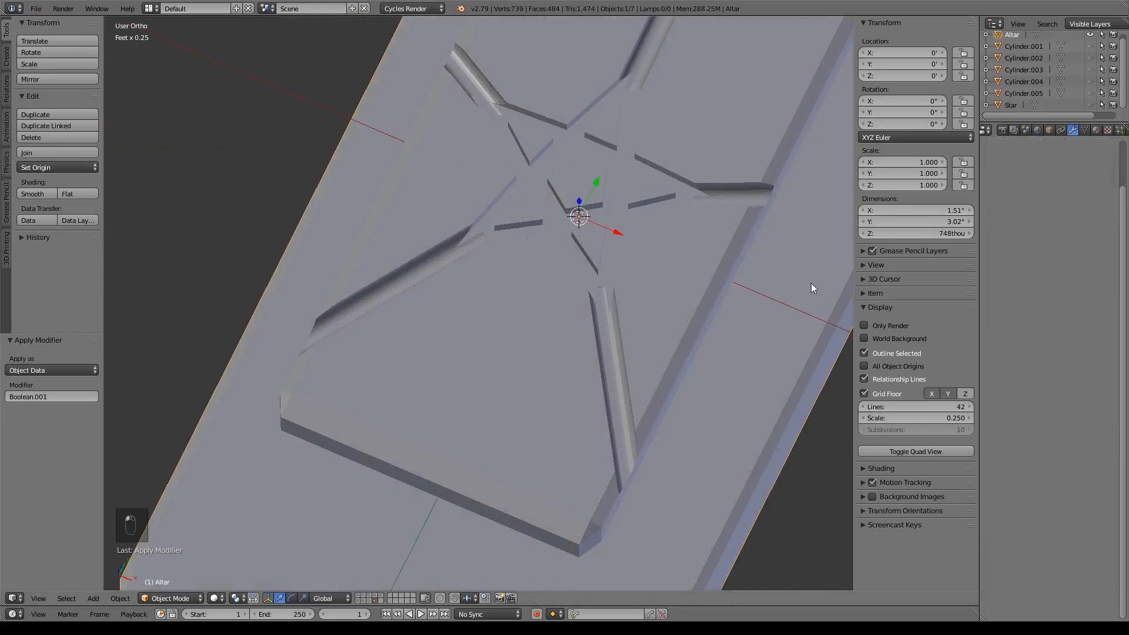
Add a mesh circle with 20 vertices at the scene's origin
middle_click_drag(657, 290, 595, 261)
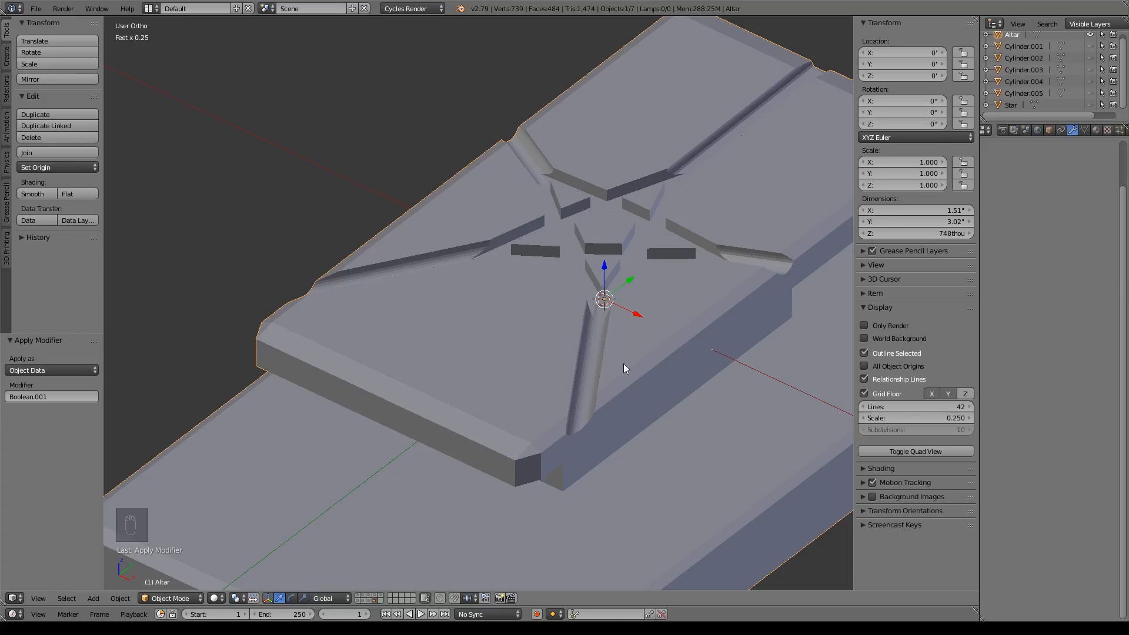
middle_click_drag(694, 410, 669, 282, "shift")
scroll(668, 234, "down", 3)
middle_click_drag(694, 351, 662, 331)
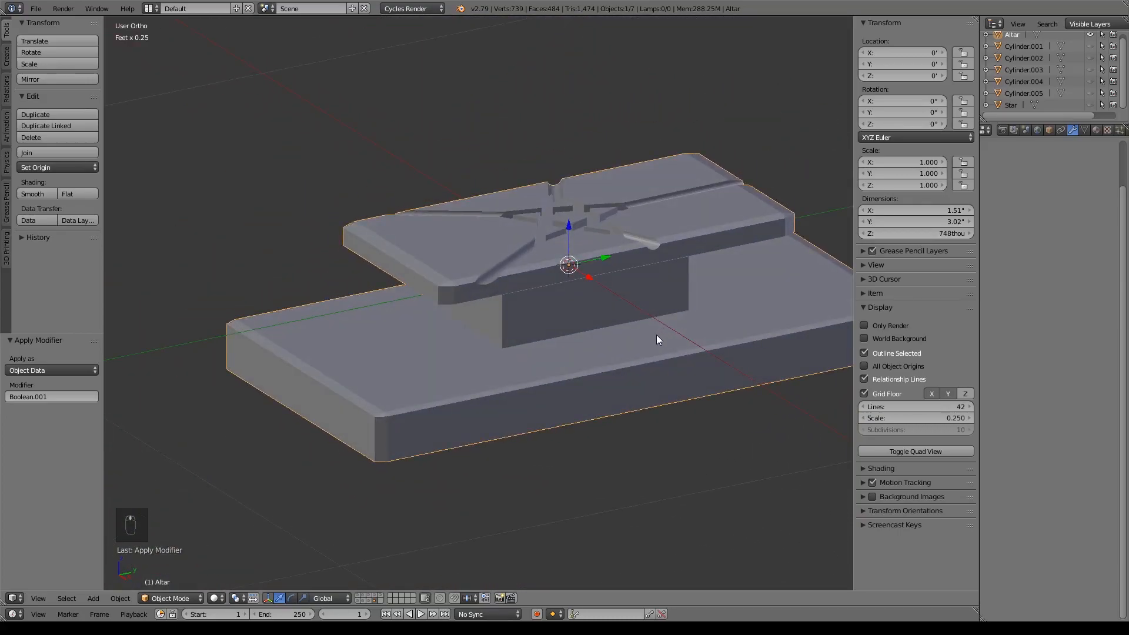
key("shift+a")
mouse_move(656, 334)
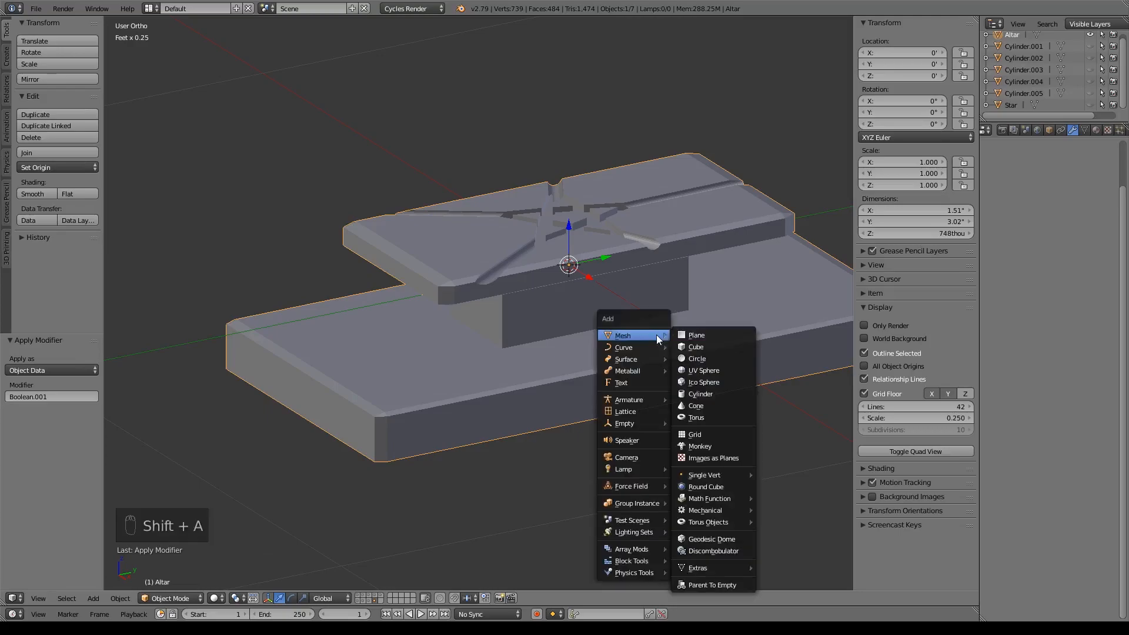
left_click(711, 359)
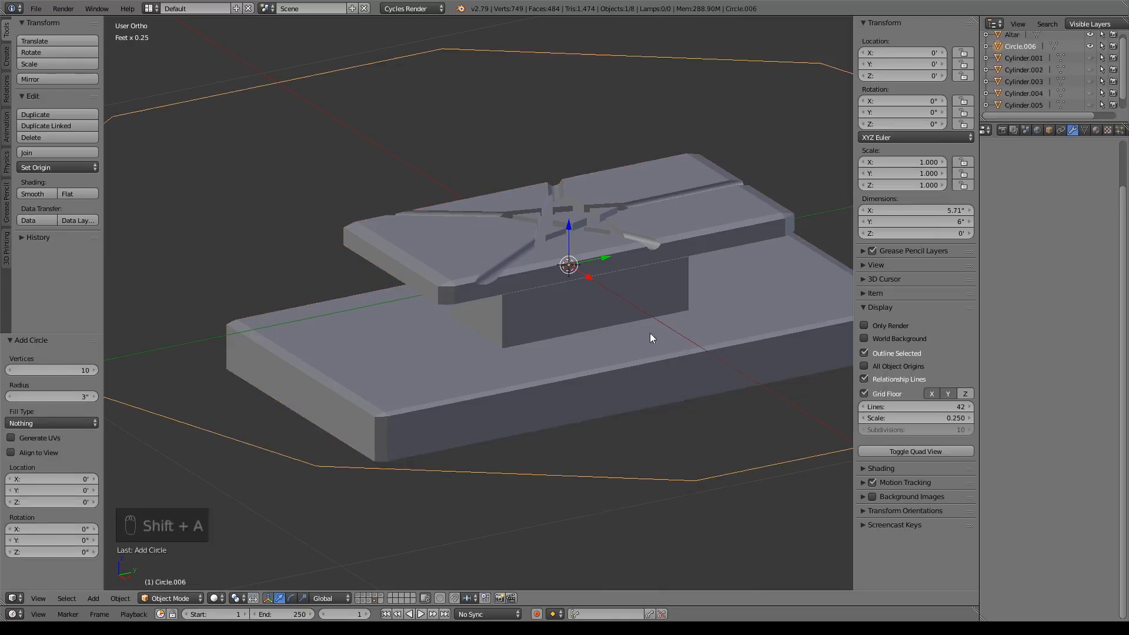
scroll(615, 368, "down", 6)
middle_click_drag(615, 371, 640, 403)
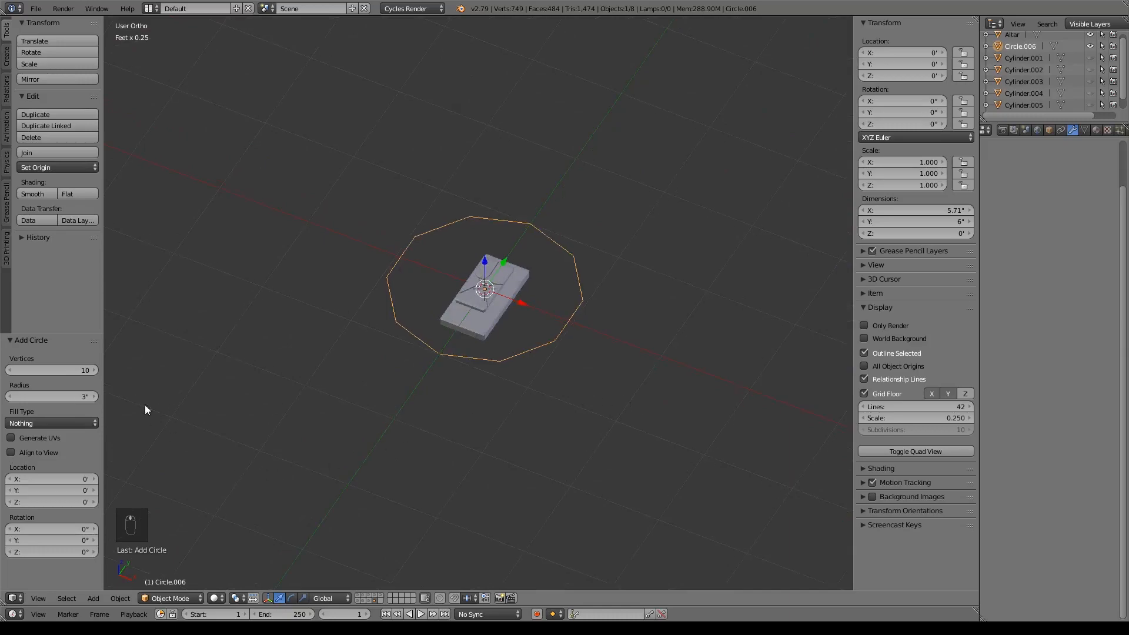
left_click(47, 369)
key("Return")
Move the circle about 5.15" along X away from the altar and scale it down to about 0.238
left_click_drag(525, 302, 679, 360)
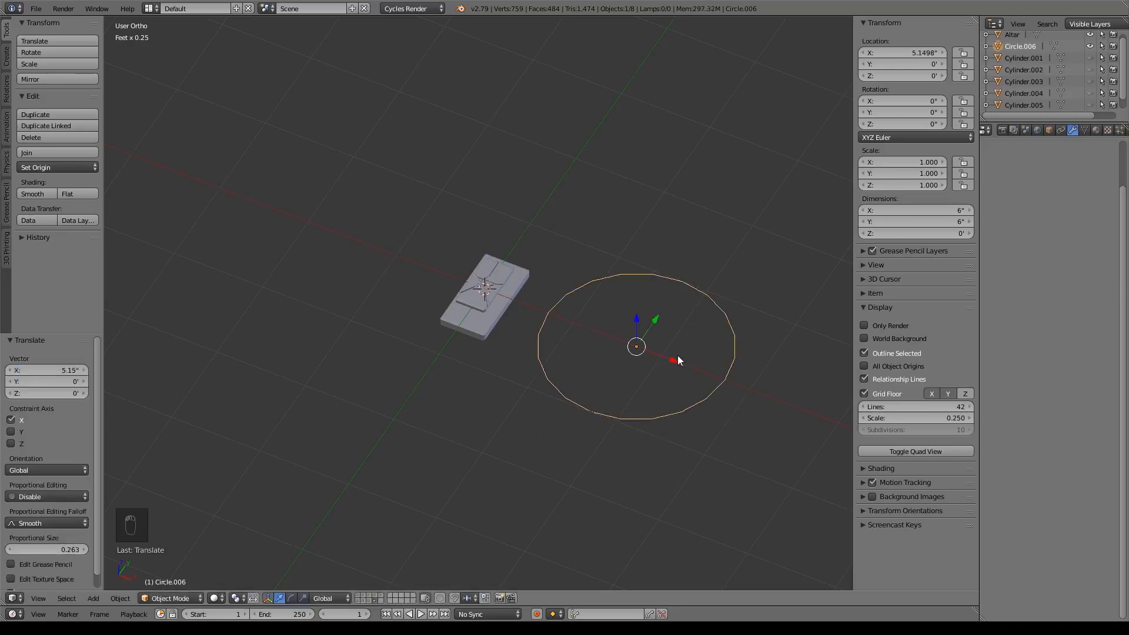
key("KP_1")
scroll(677, 355, "up", 6)
middle_click_drag(677, 356, 411, 299, "shift")
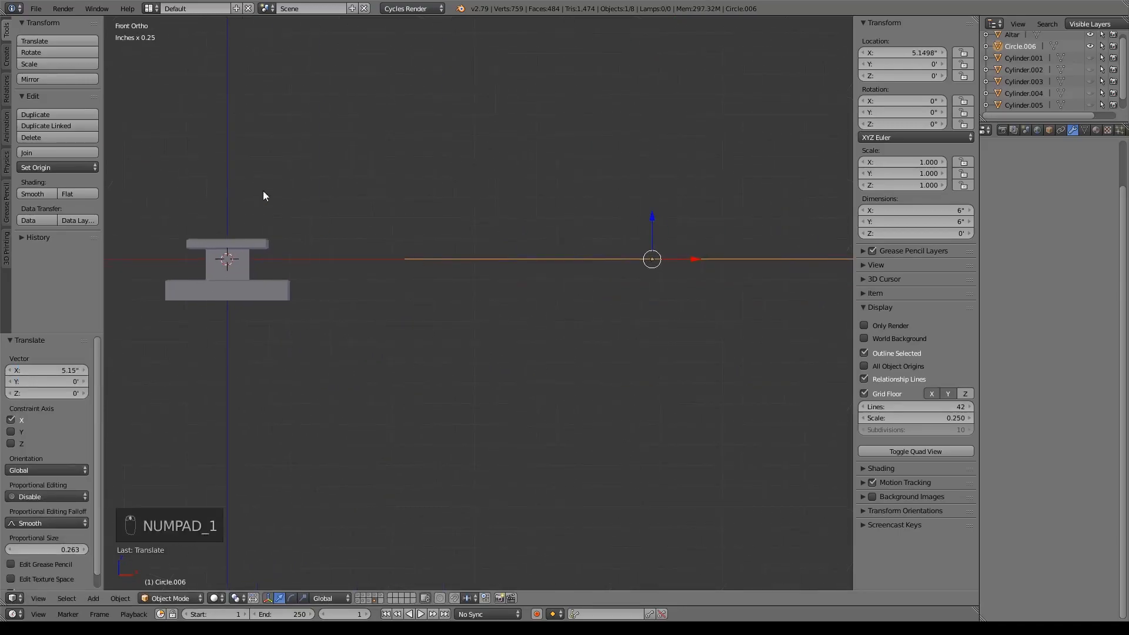
middle_click_drag(649, 213, 547, 317, "shift")
middle_click_drag(537, 202, 571, 241)
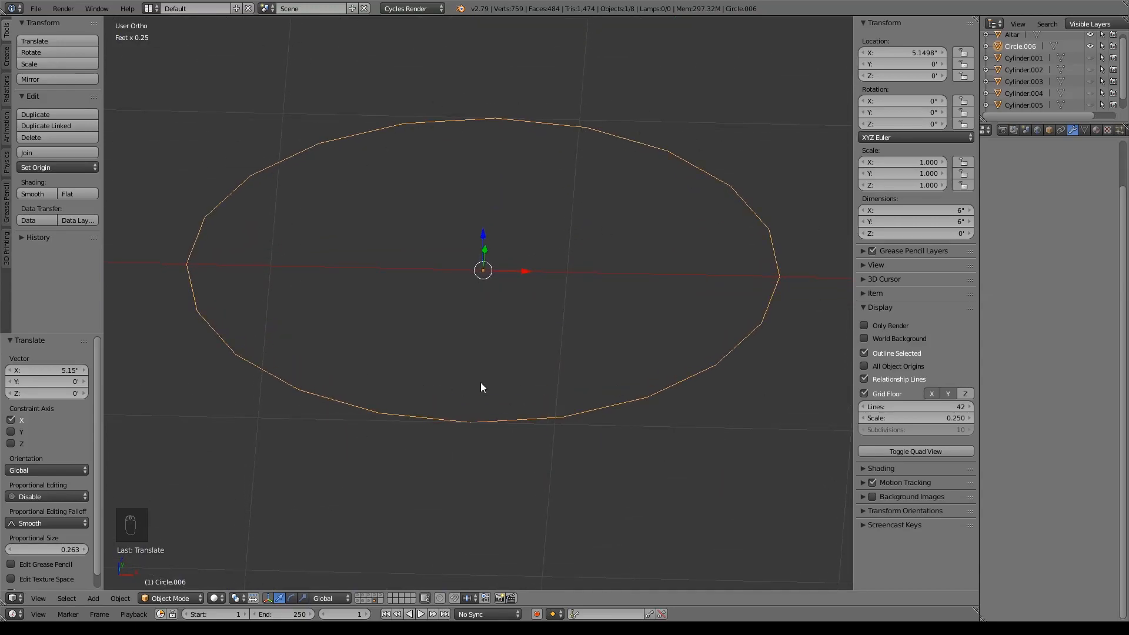
key("s")
left_click(539, 308)
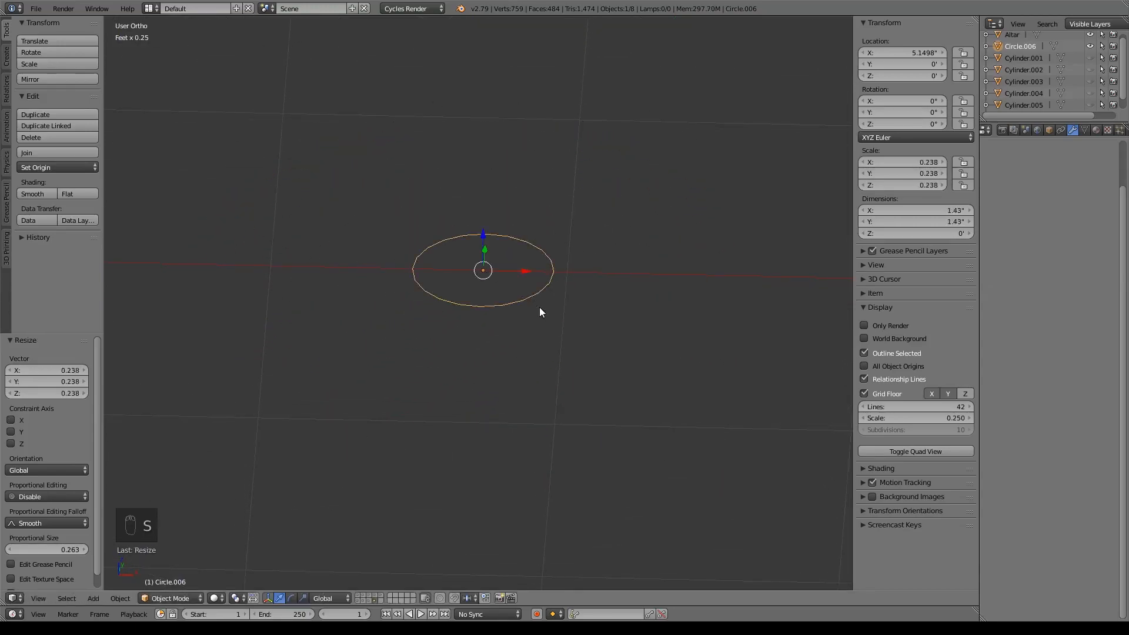
In Edit Mode, extrude the circle's vertices in place and merge them at center to fill the disc
key("KP_1")
scroll(539, 312, "up", 5)
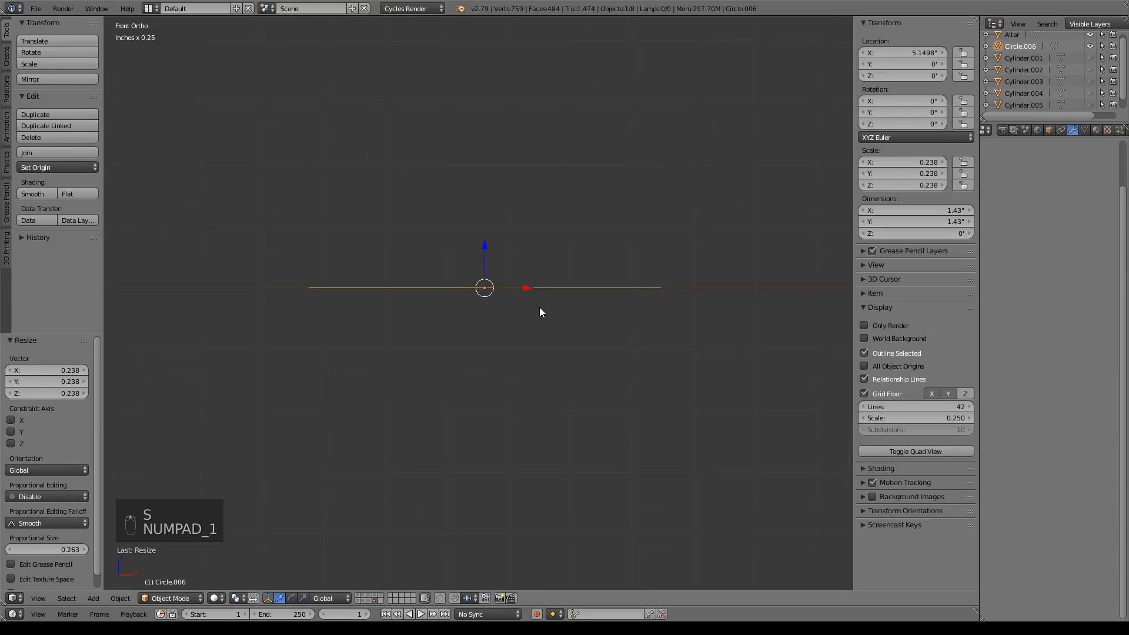
key("Tab")
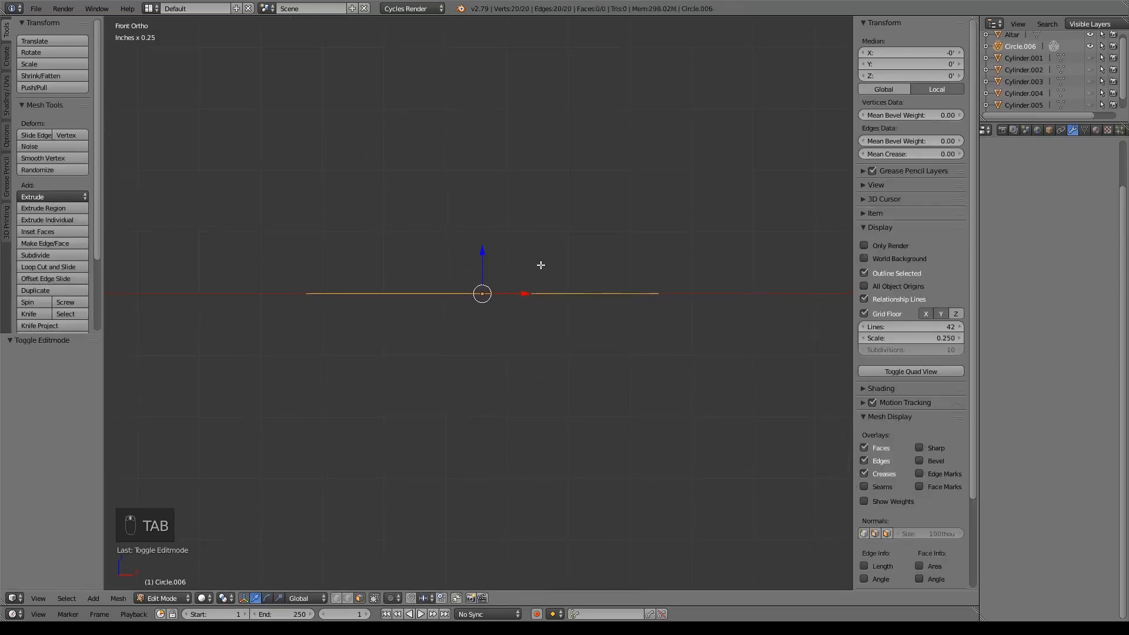
middle_click_drag(539, 262, 536, 294)
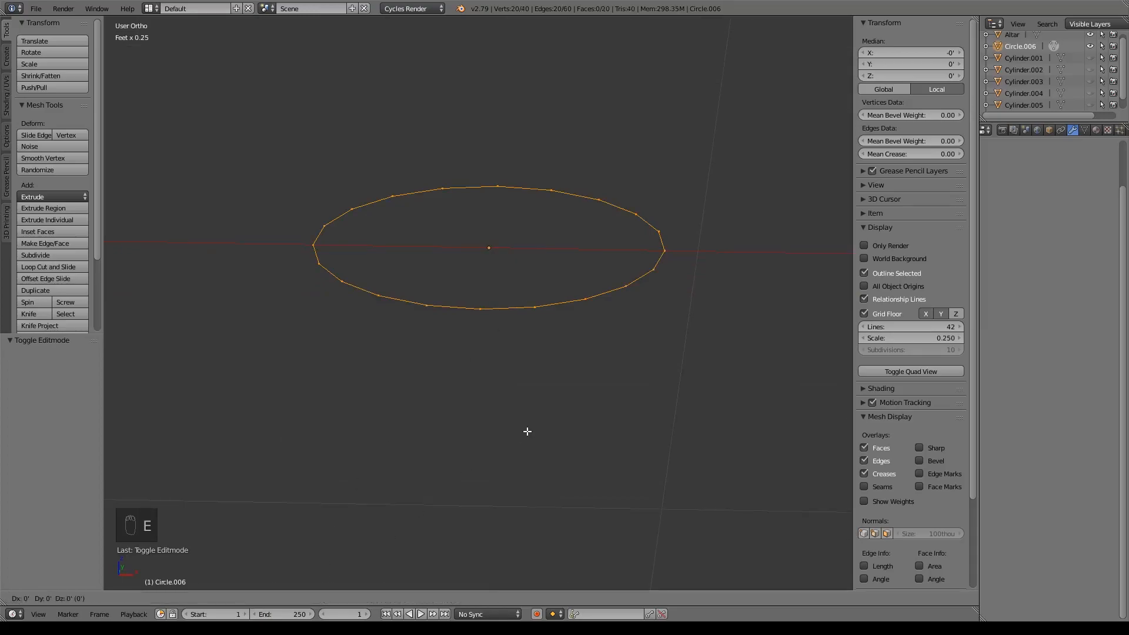
key("e")
key("alt+m")
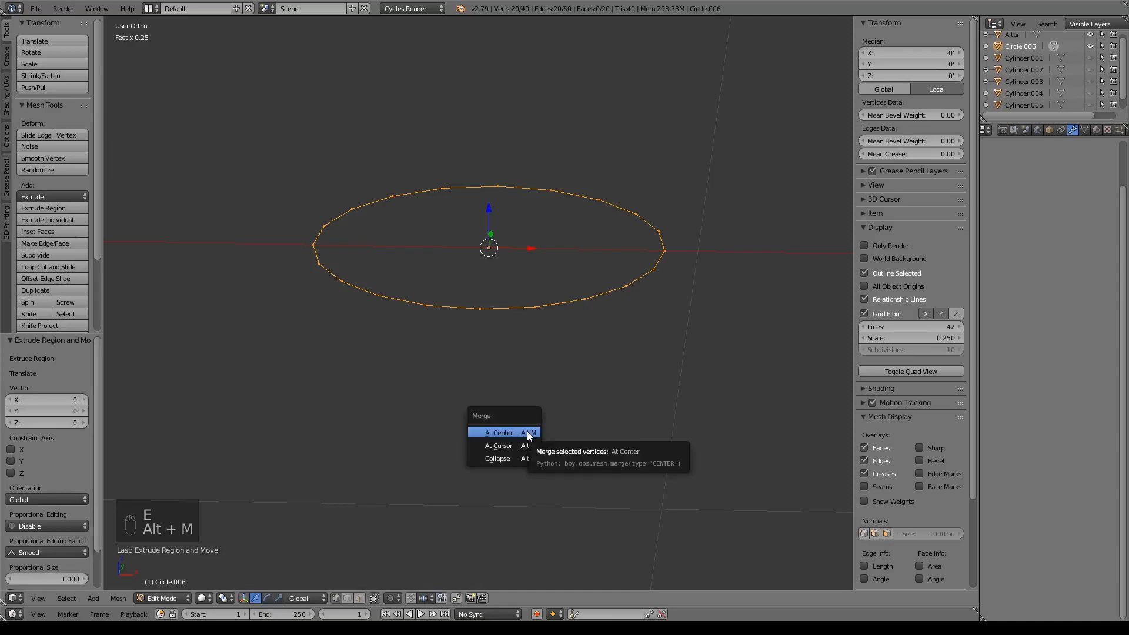
left_click(527, 433)
Extrude the disc's outer edge loop straight up to a local Z of about 363 thou as a thin base band
right_click(499, 309, "alt")
key("e")
right_click(469, 247)
left_click_drag(488, 209, 491, 78)
key("KP_1")
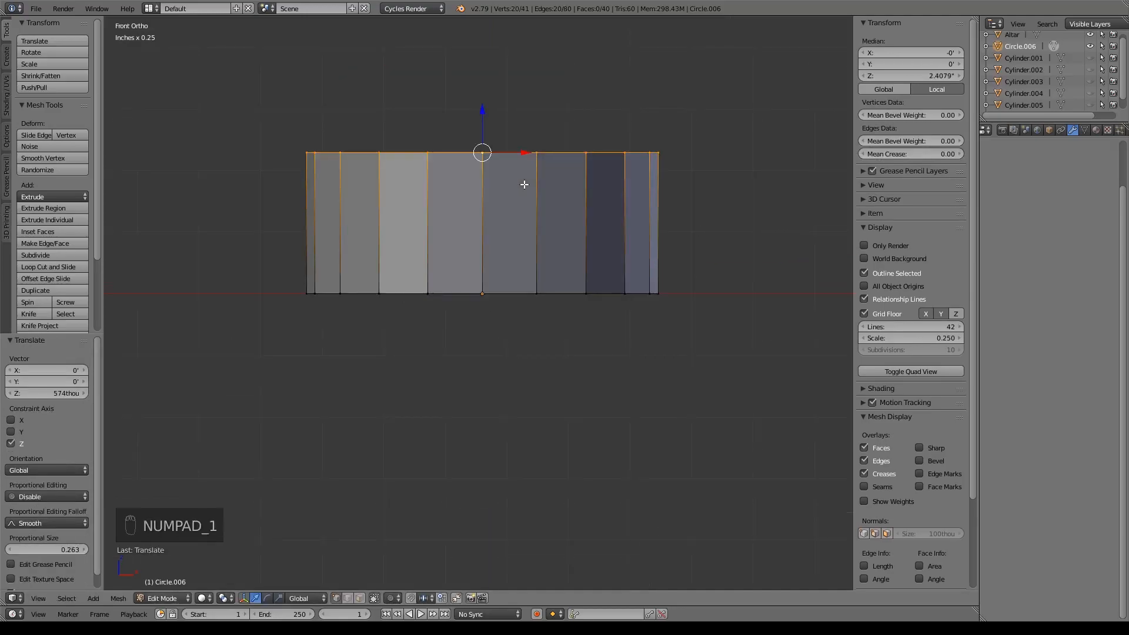
key("KP_1")
scroll(532, 384, "down", 3)
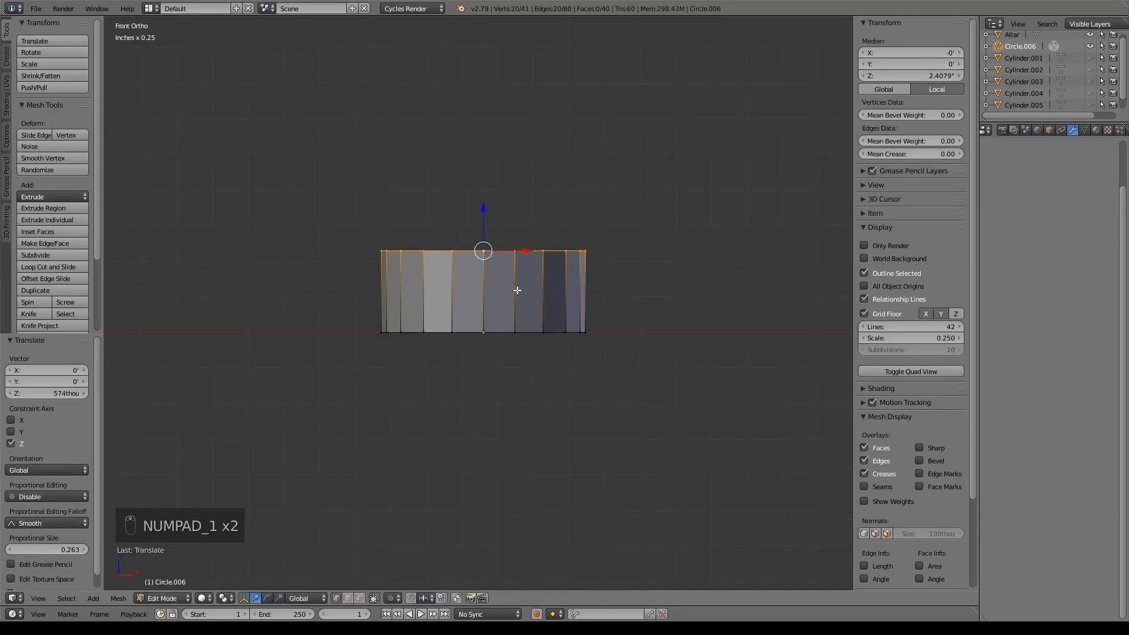
left_click_drag(486, 216, 493, 279)
Extrude the base band's upper loop, scale it outward and raise it about 243 thou to form a flared lower section
key("e")
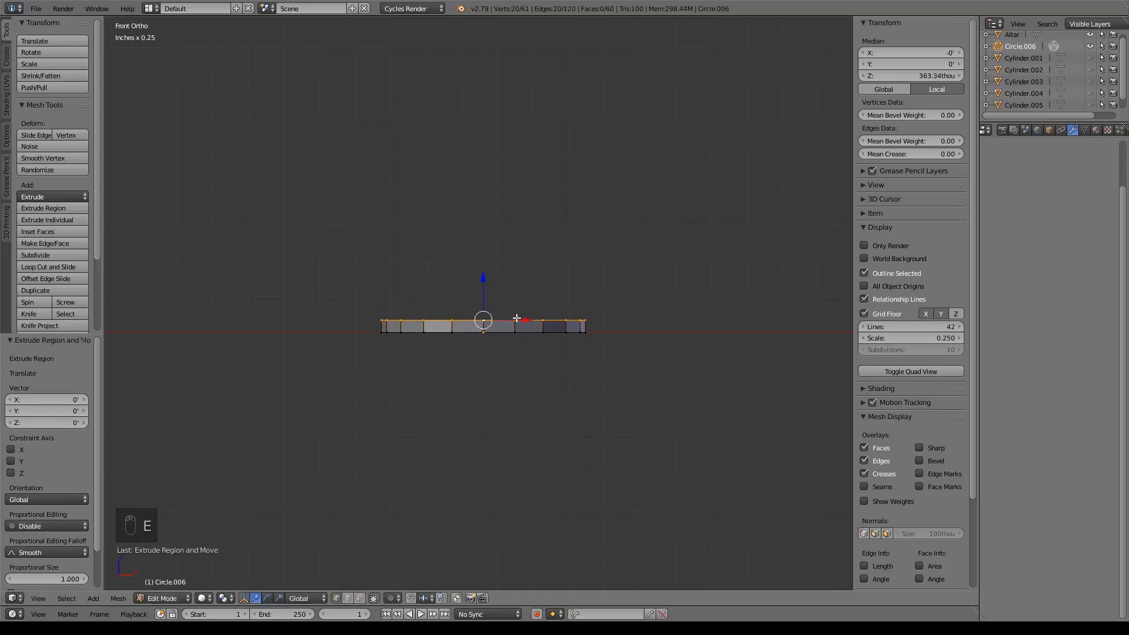
key("s")
left_click(539, 322)
left_click_drag(486, 274, 481, 247)
middle_click_drag(525, 215, 517, 282, "shift")
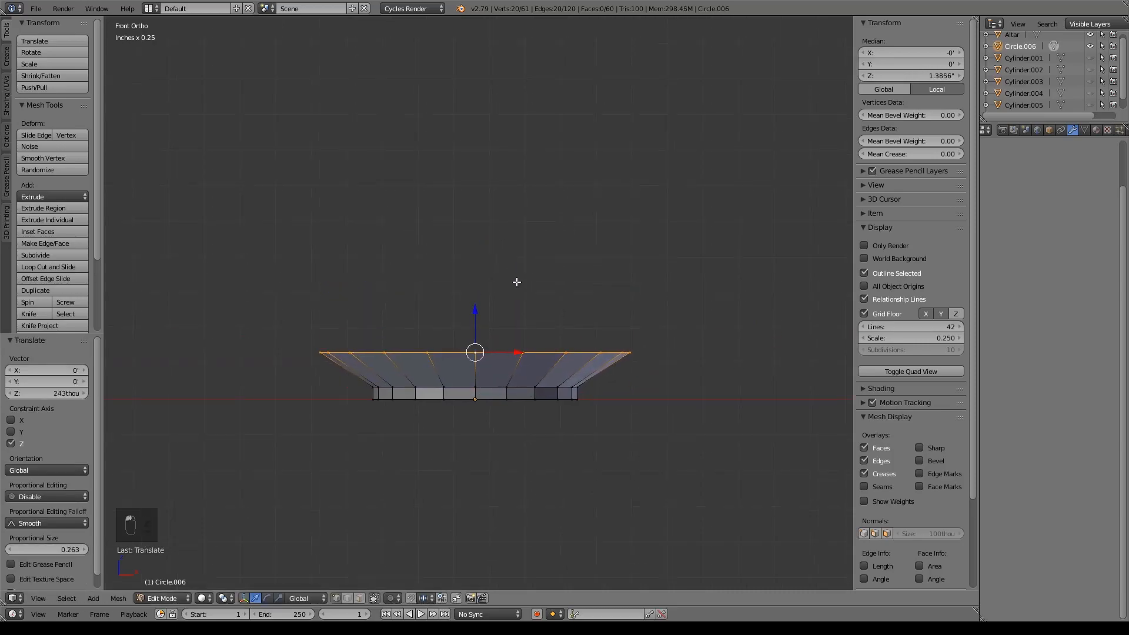
Extrude the flared section's upper loop straight up along Z to form the tall body wall of the vessel
key("e")
right_click(516, 282)
left_click_drag(476, 307, 474, 107)
Extrude the vessel's shoulder about 256 thou up, narrowed to about 0.70, and top it with a neck about 103 thou high
right_click(488, 174)
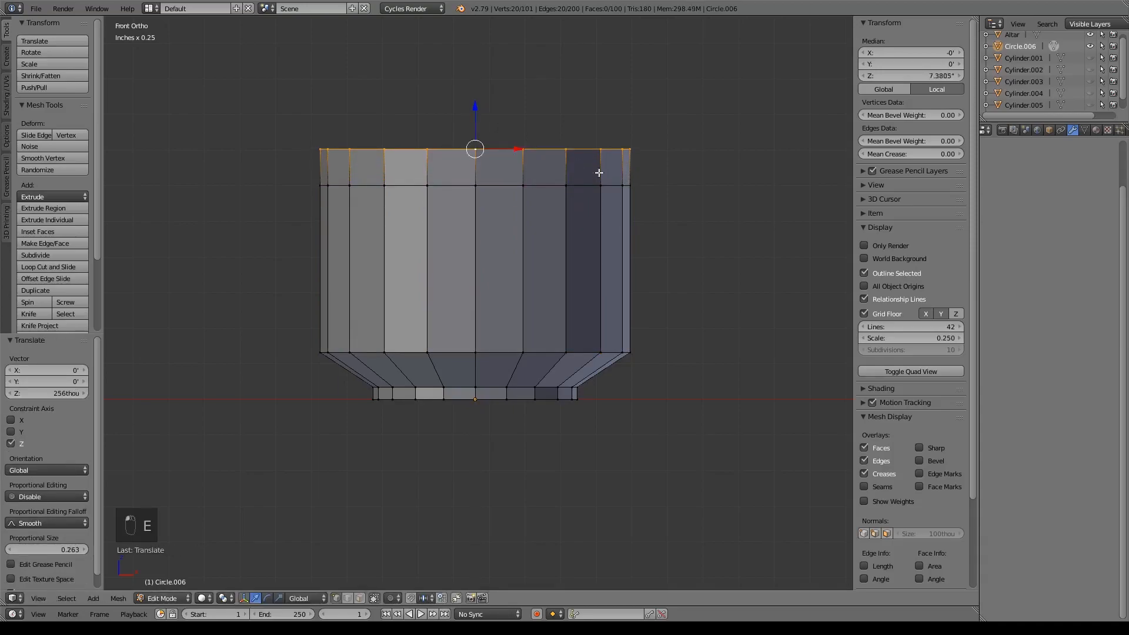
key("s")
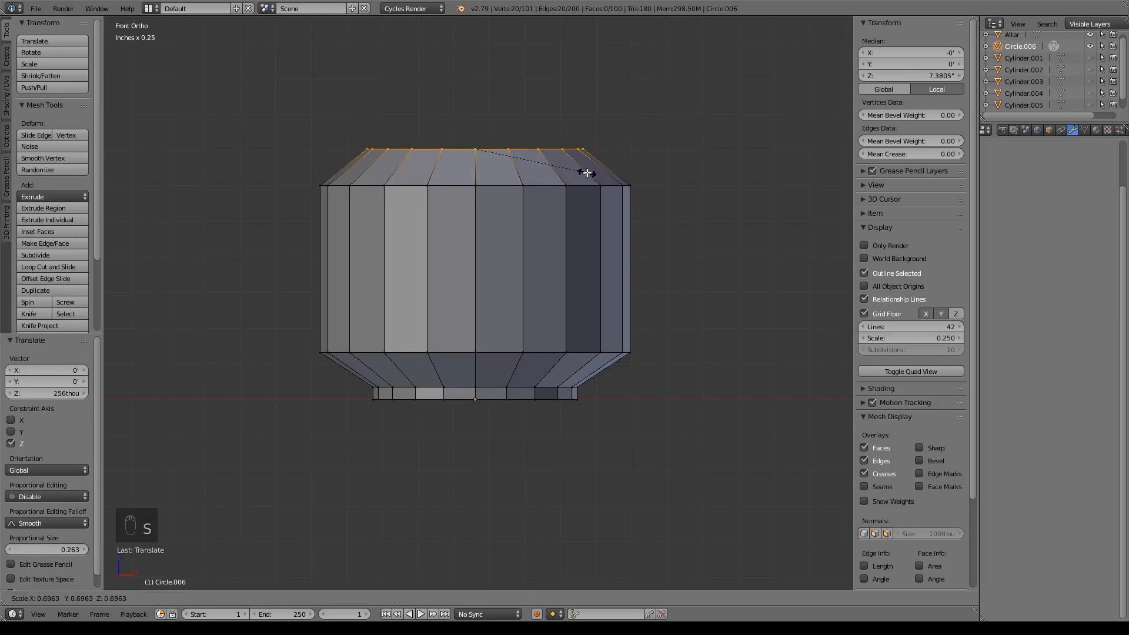
left_click(587, 173)
key("e")
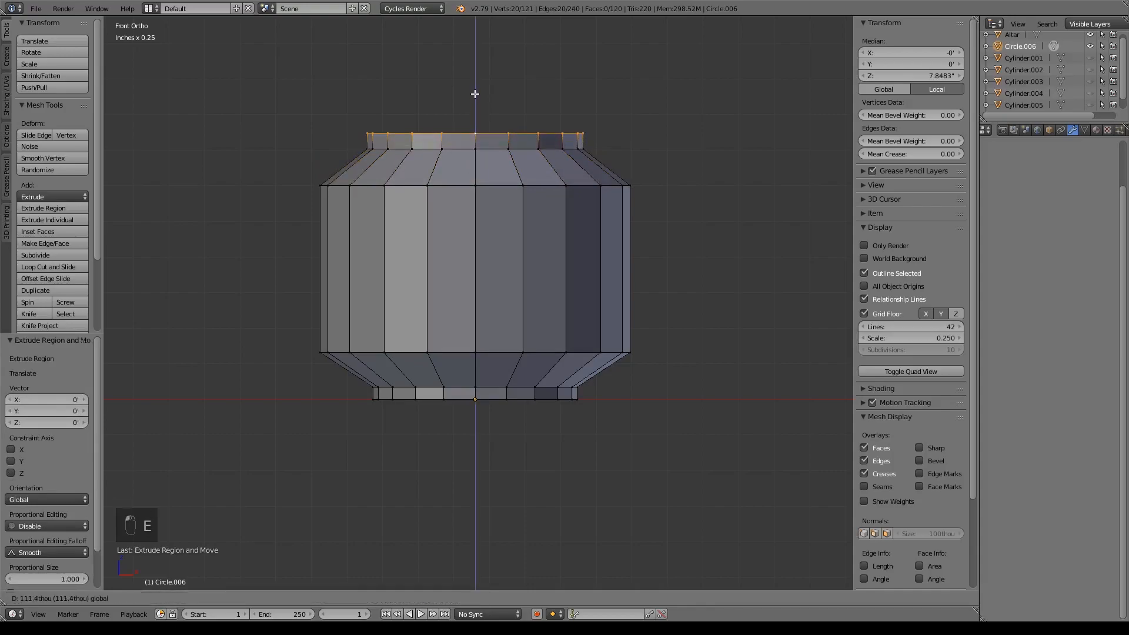
left_click(475, 94)
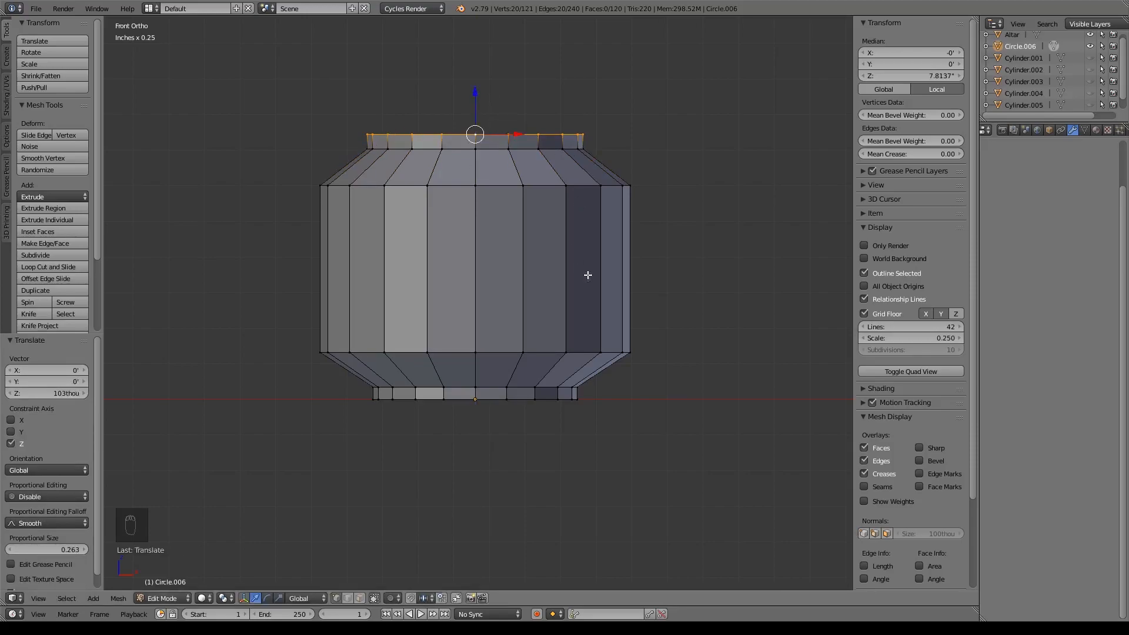
Add a centered loop cut around the base band and scale it outward to about 1.06
key("ctrl+r")
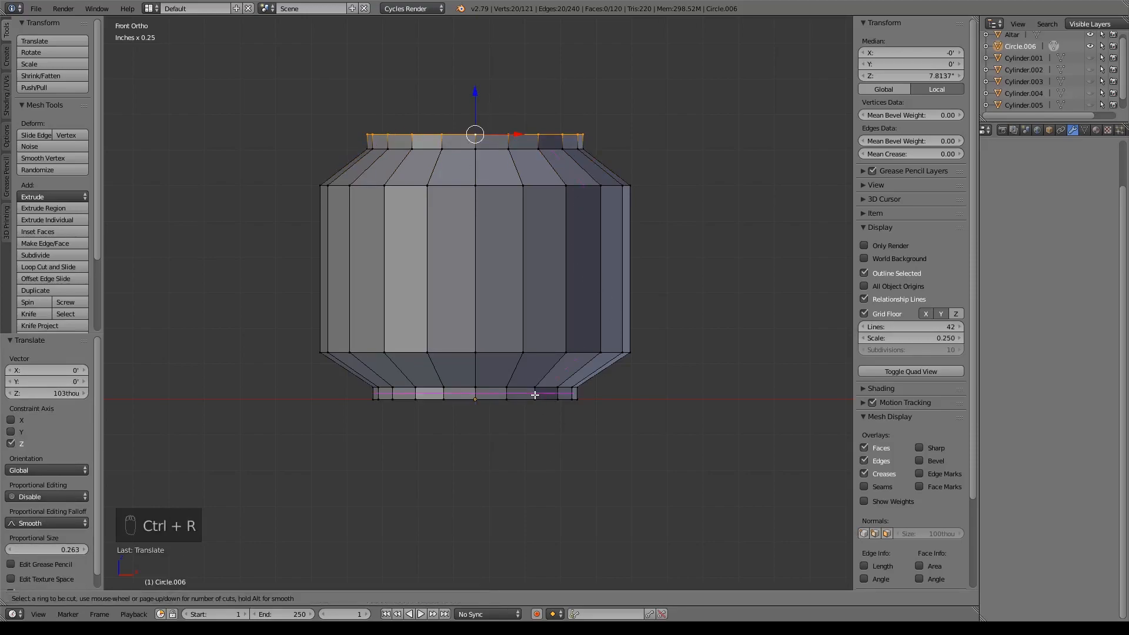
left_click(534, 394)
right_click(535, 395)
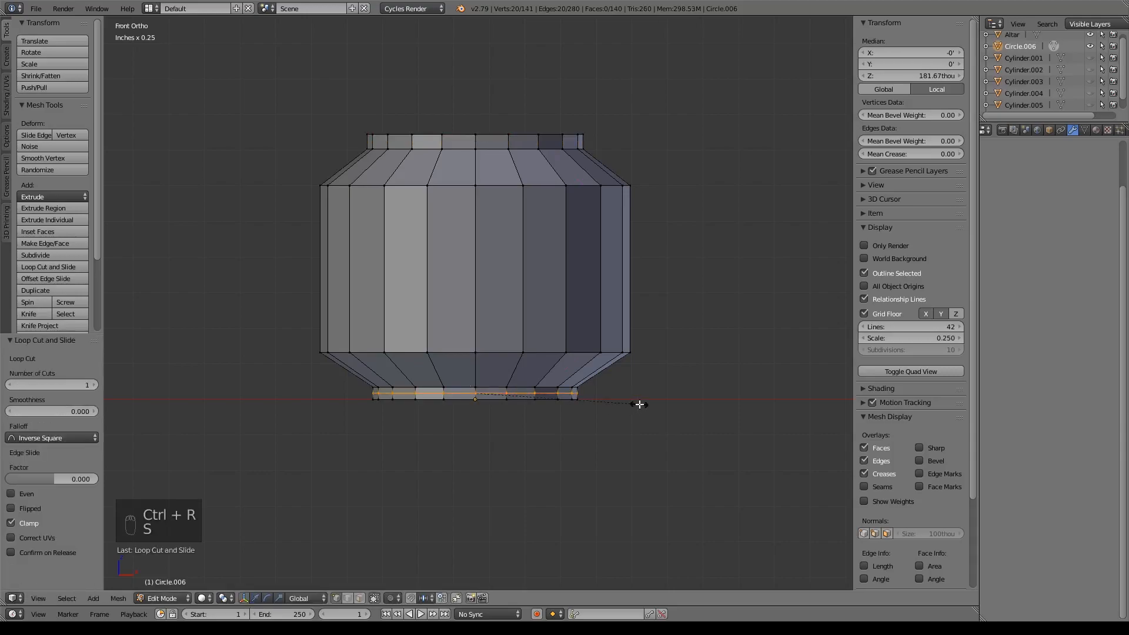
key("s")
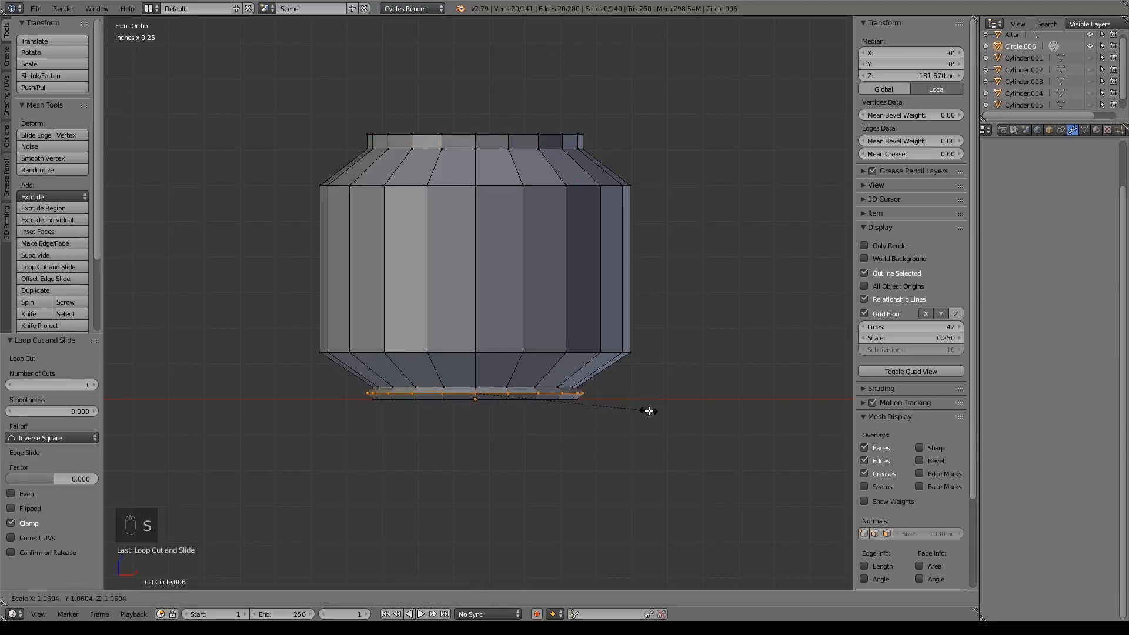
left_click(649, 410)
Add a centered loop cut around the vessel's tall body wall and scale it outward to about 1.24
right_click(542, 388, "alt")
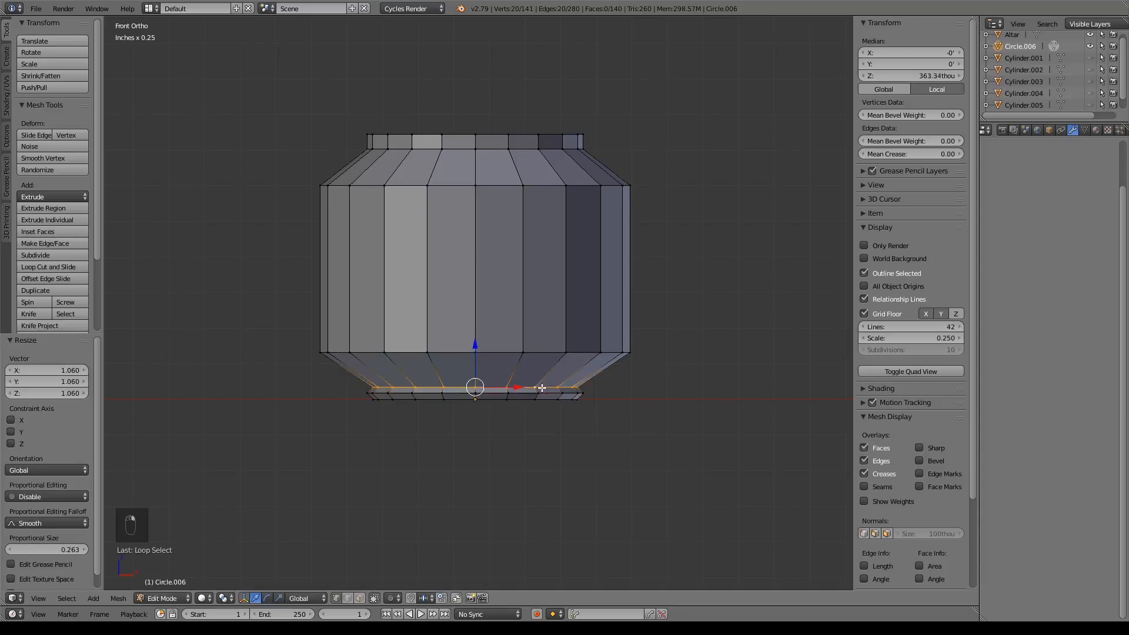
right_click(547, 400, "alt+shift")
right_click(579, 189, "alt")
right_click(579, 351, "alt+shift")
key("ctrl+r")
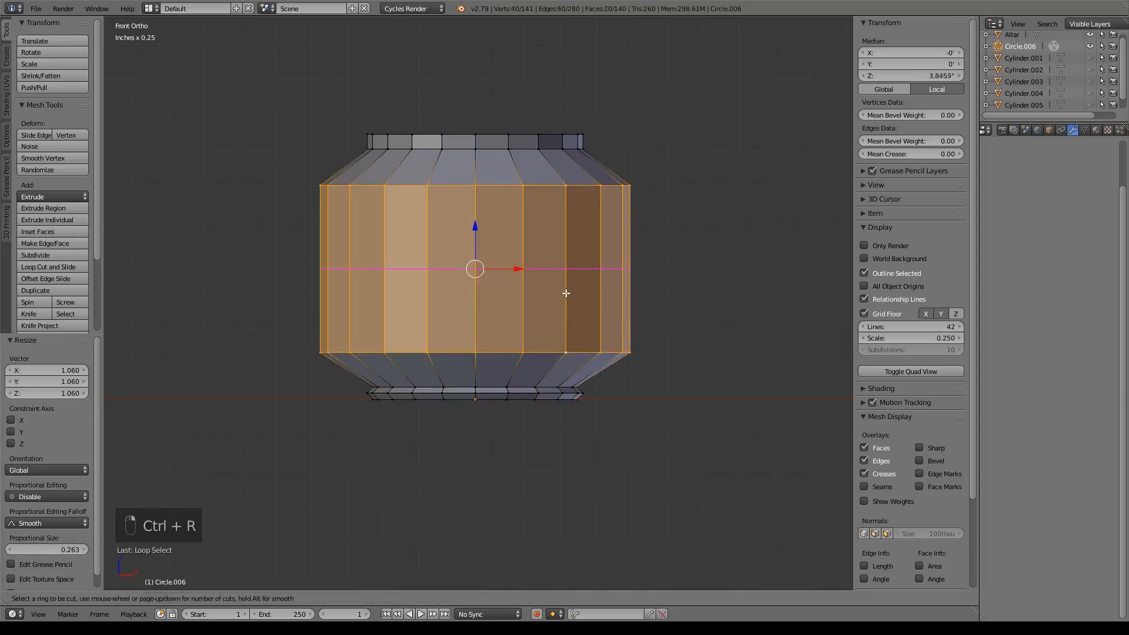
left_click(565, 293)
right_click(566, 293)
key("s")
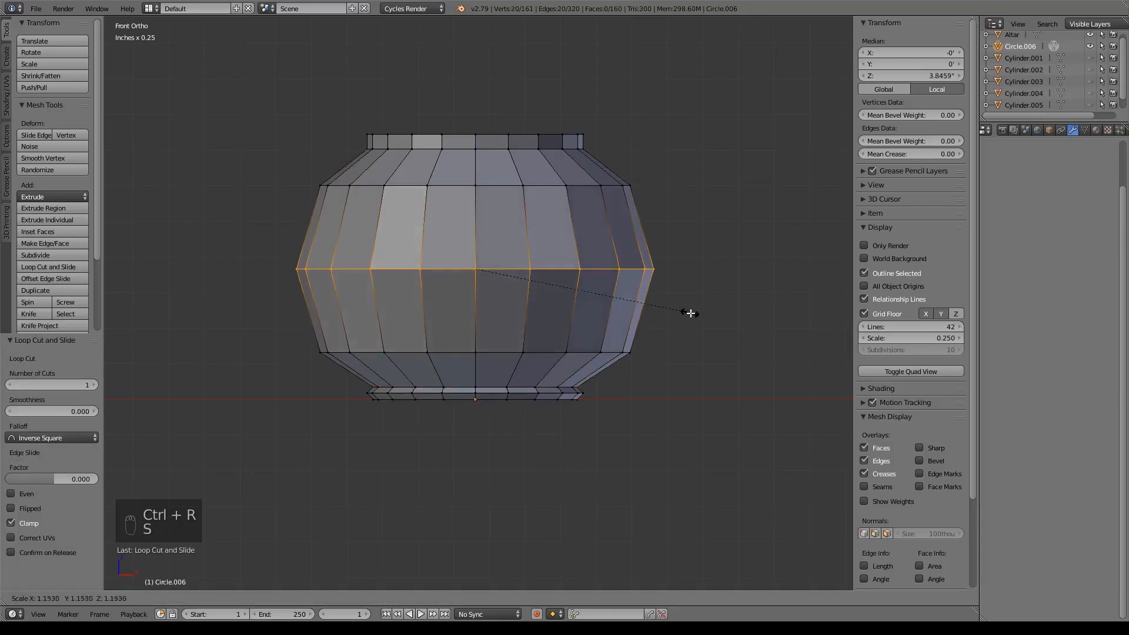
left_click(705, 317)
Lower the body's middle loop slightly along Z and scale it outward to about 1.03
key("g")
key("z")
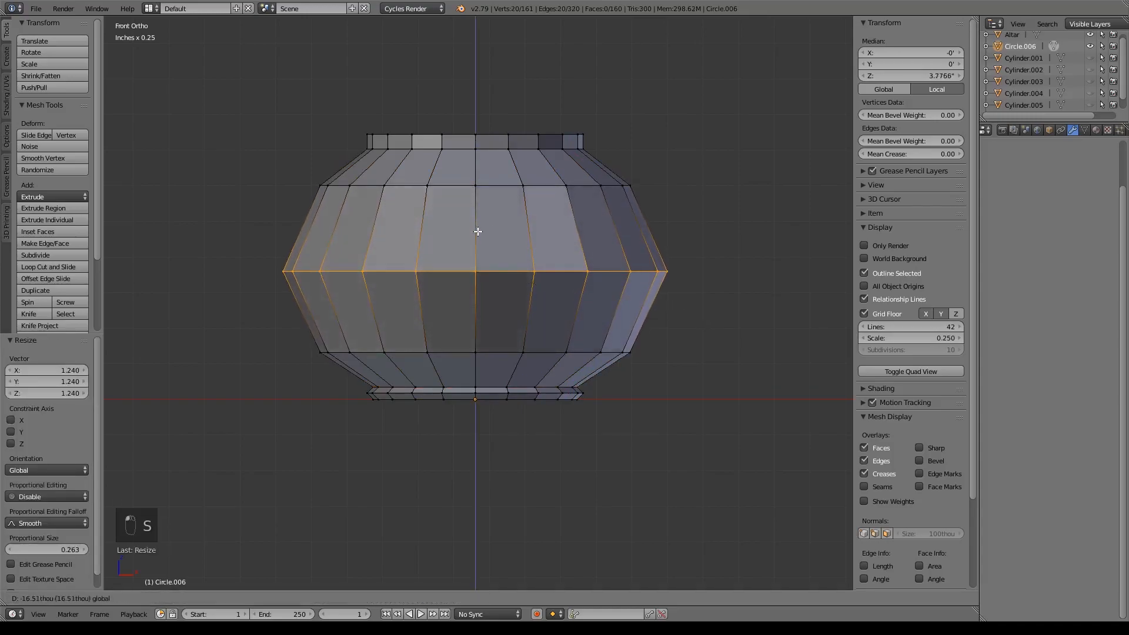
left_click(682, 340)
key("s")
left_click(687, 342)
Add a centered loop cut around the vessel's neck and scale it outward to about 1.10
middle_click_drag(640, 188, 638, 266, "shift")
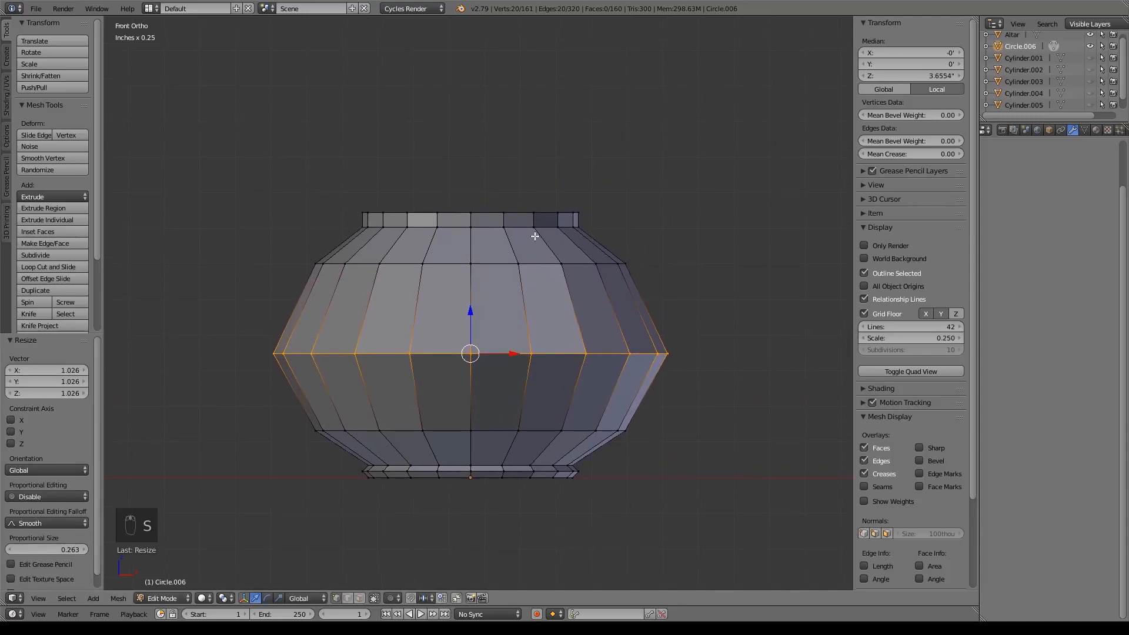
key("ctrl+r")
left_click(510, 221)
right_click(510, 221)
key("s")
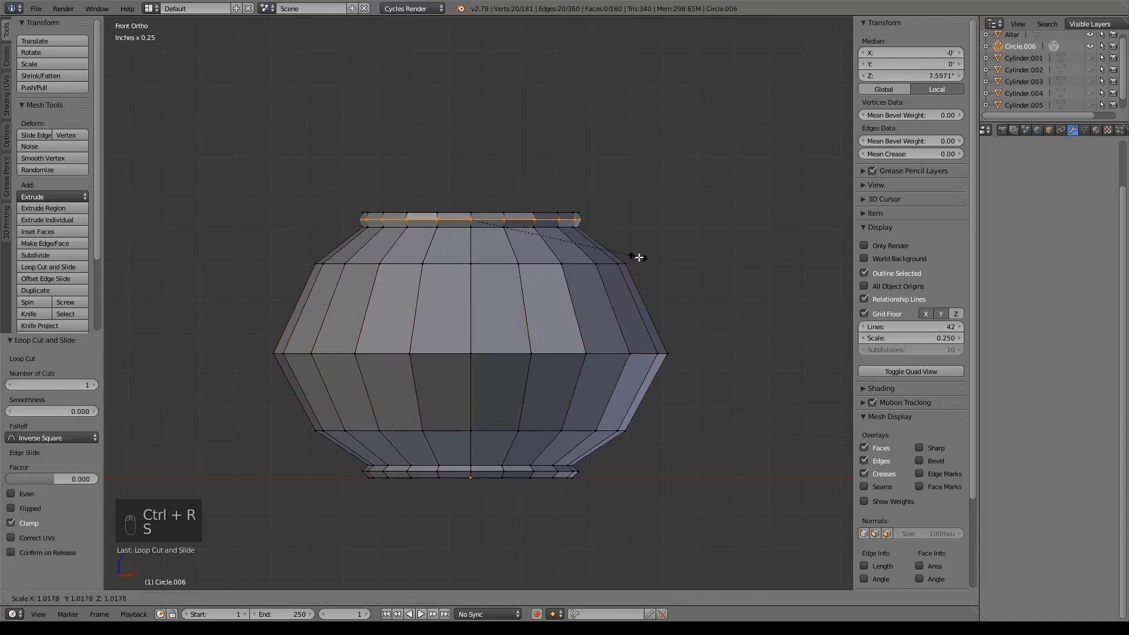
left_click(651, 260)
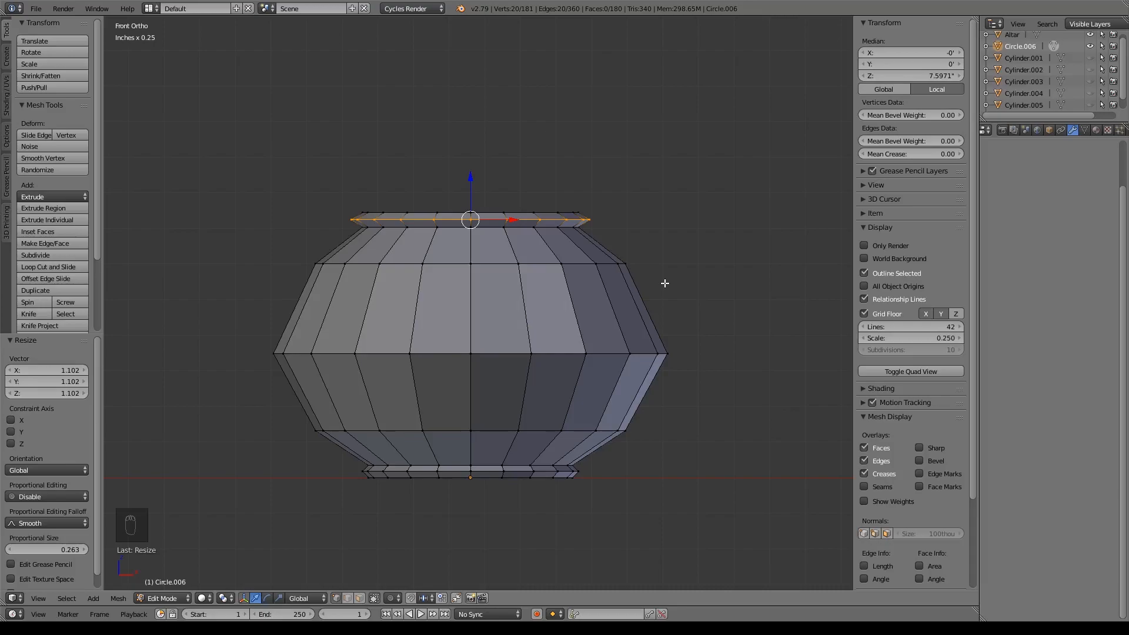
Extrude the neck's uppermost loop in place and scale it inward to about 0.775 to form a flat rim
scroll(647, 270, "up", 4)
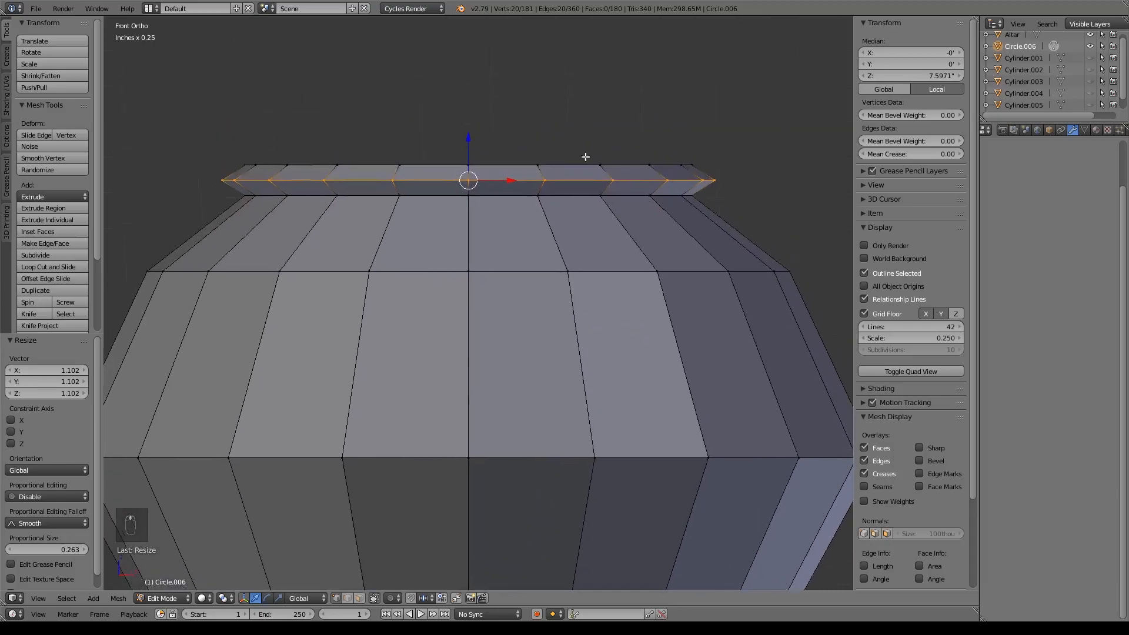
right_click(601, 243, "alt")
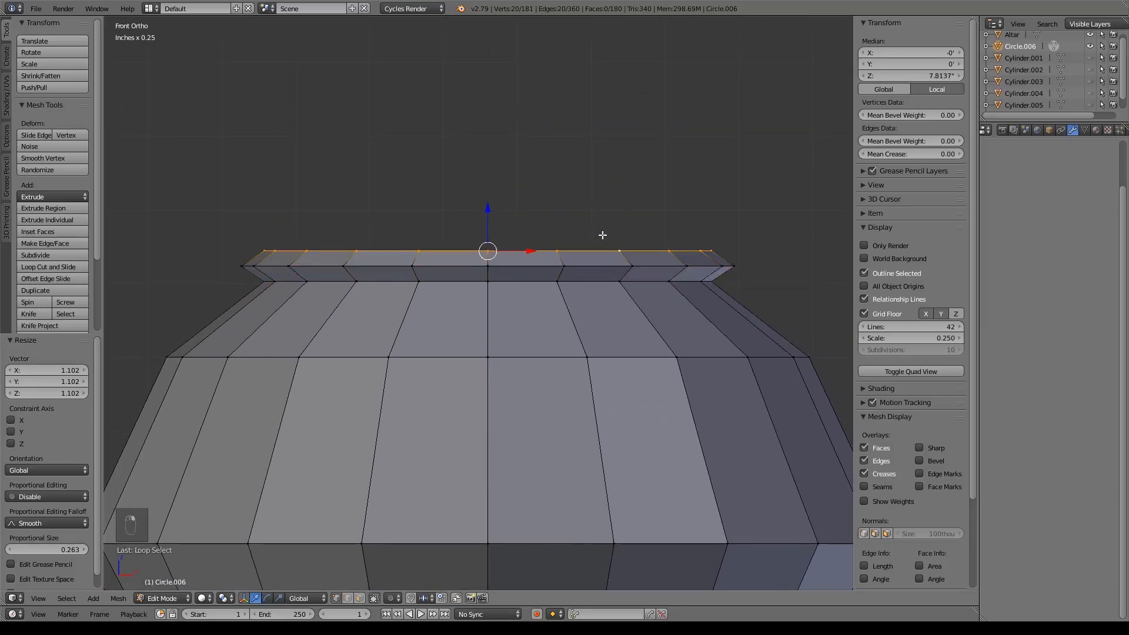
key("e")
key("s")
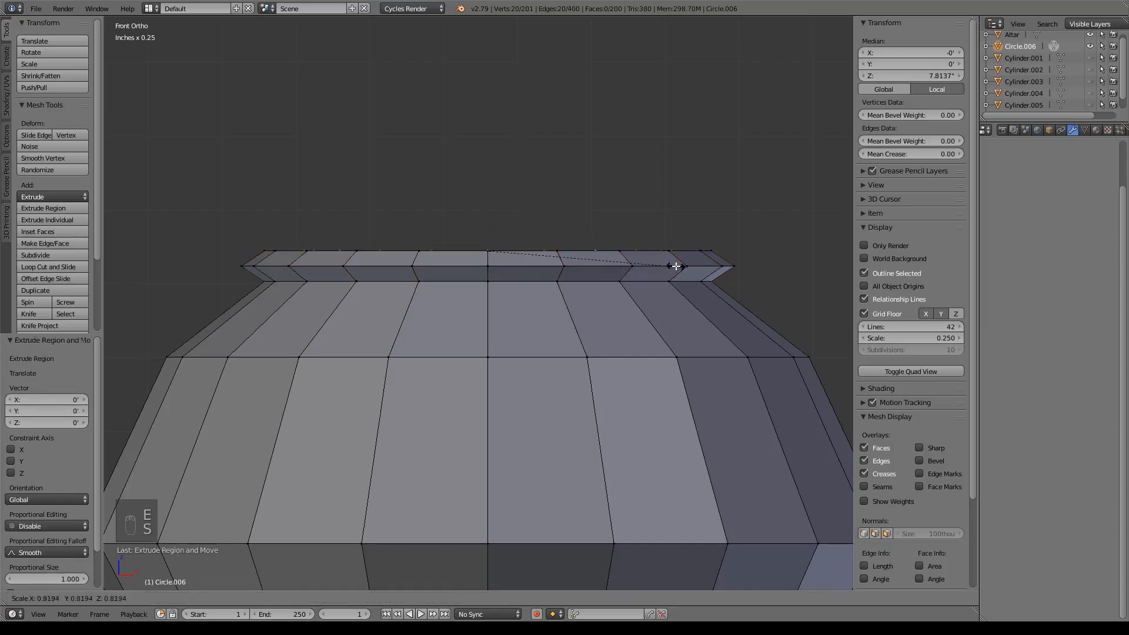
left_click(670, 262)
middle_click_drag(668, 262, 565, 229)
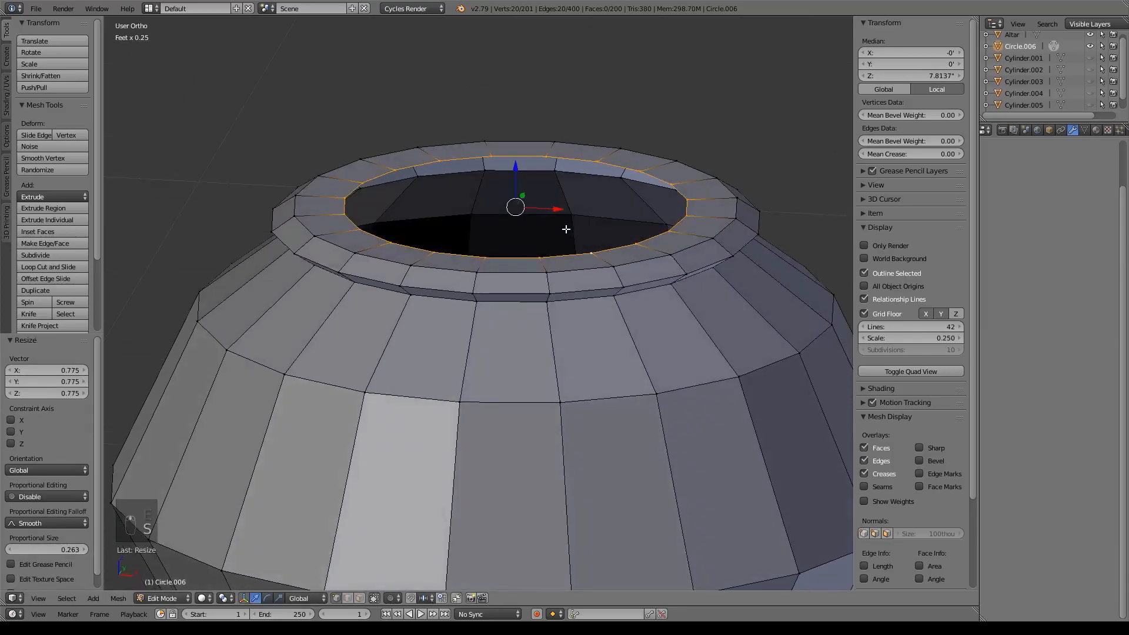
In a wireframe front view, extrude the rim's inner loop about 129 thou straight down inside the neck
key("KP_1")
key("z")
key("e")
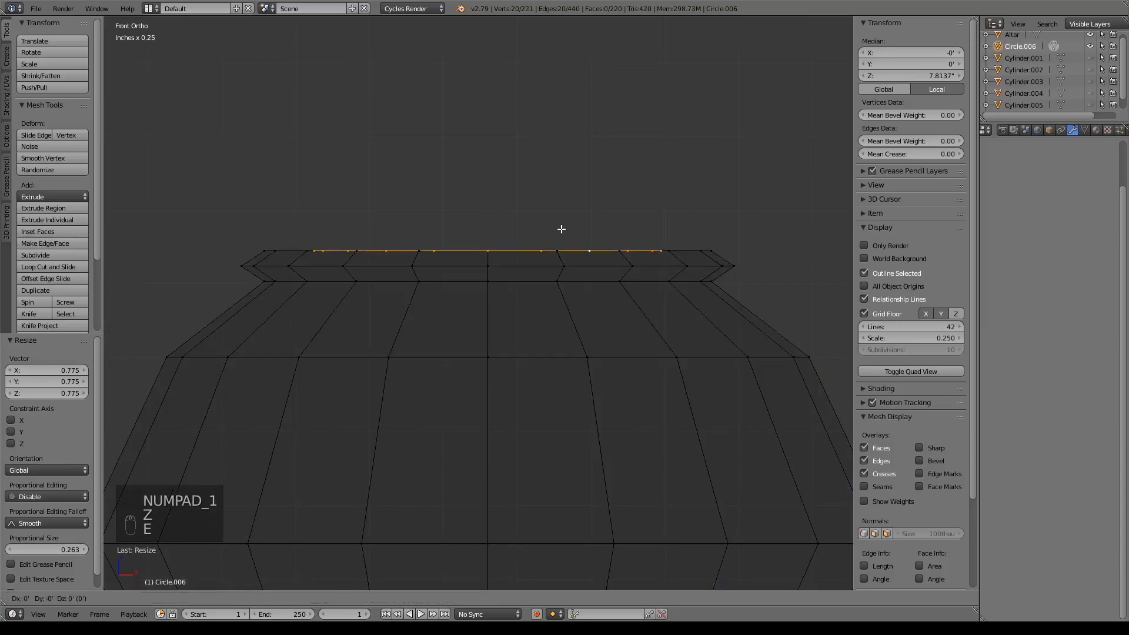
right_click(561, 229)
key("e")
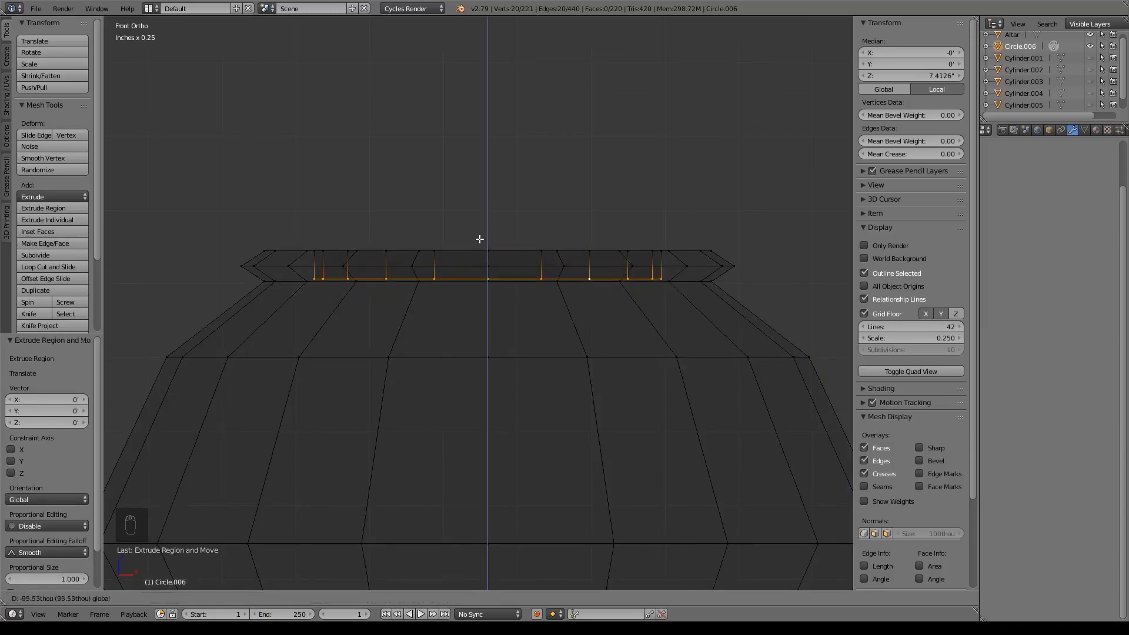
left_click(476, 249)
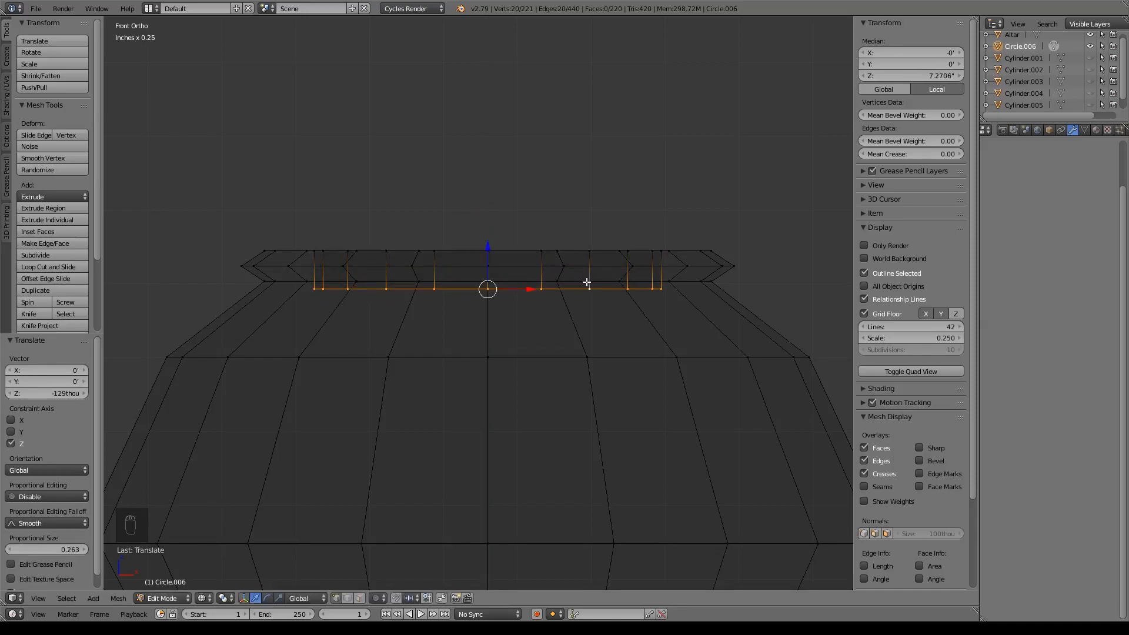
Extrude the inner neck loop, lower it about 227 thou to shoulder height, and scale it outward by about 1.22 and 1.13
scroll(678, 378, "down", 3)
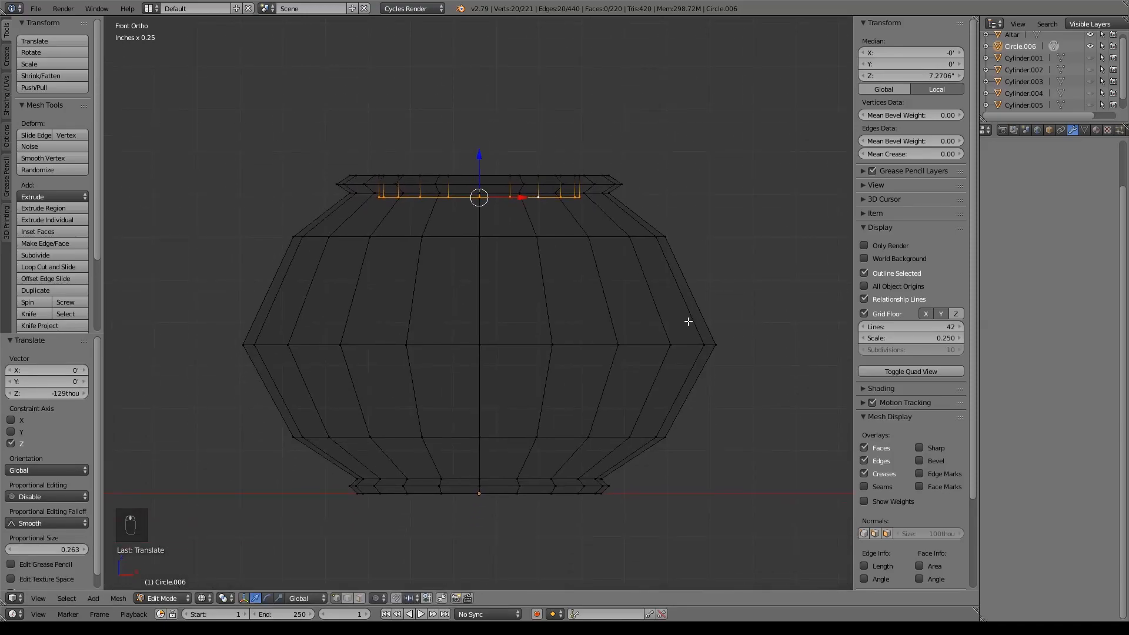
key("e")
right_click(662, 325)
key("s")
left_click(654, 329)
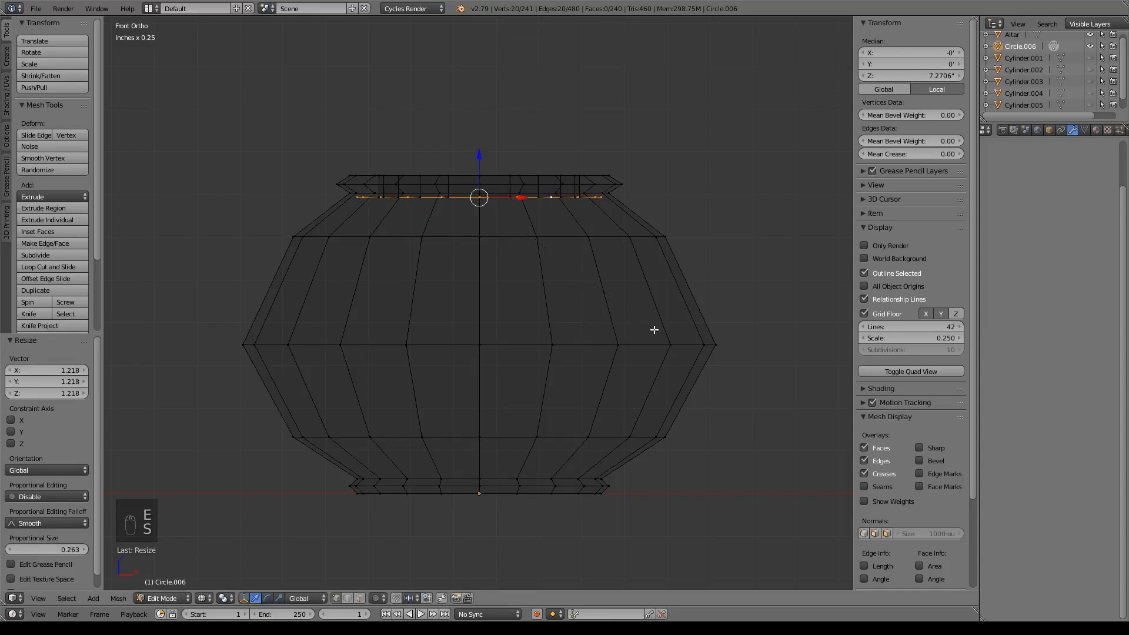
left_click_drag(479, 162, 561, 233)
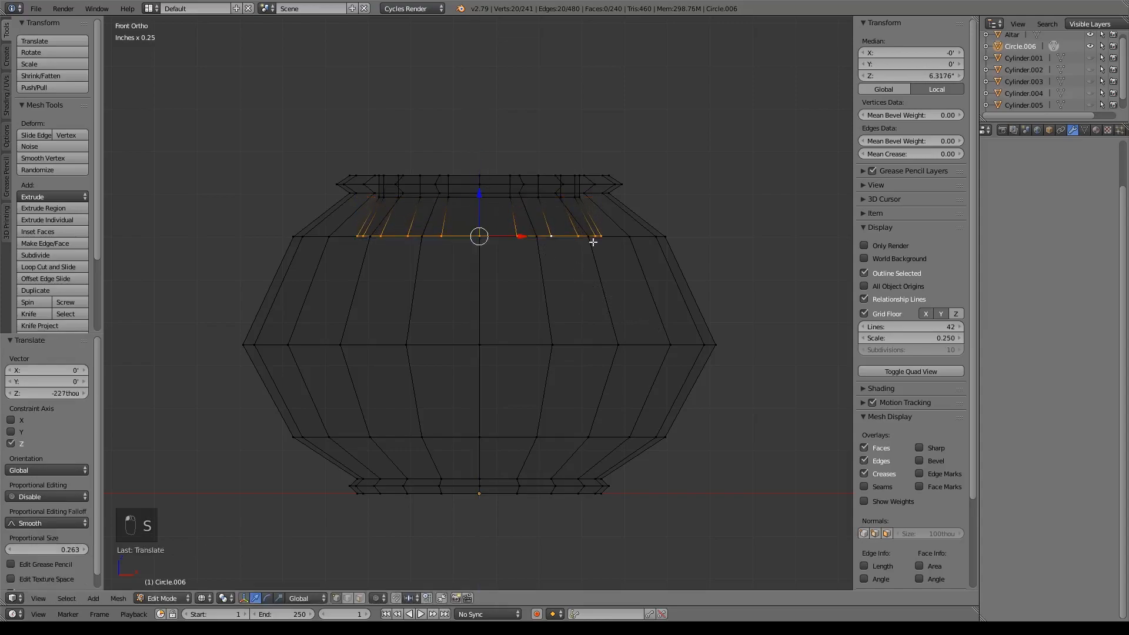
key("s")
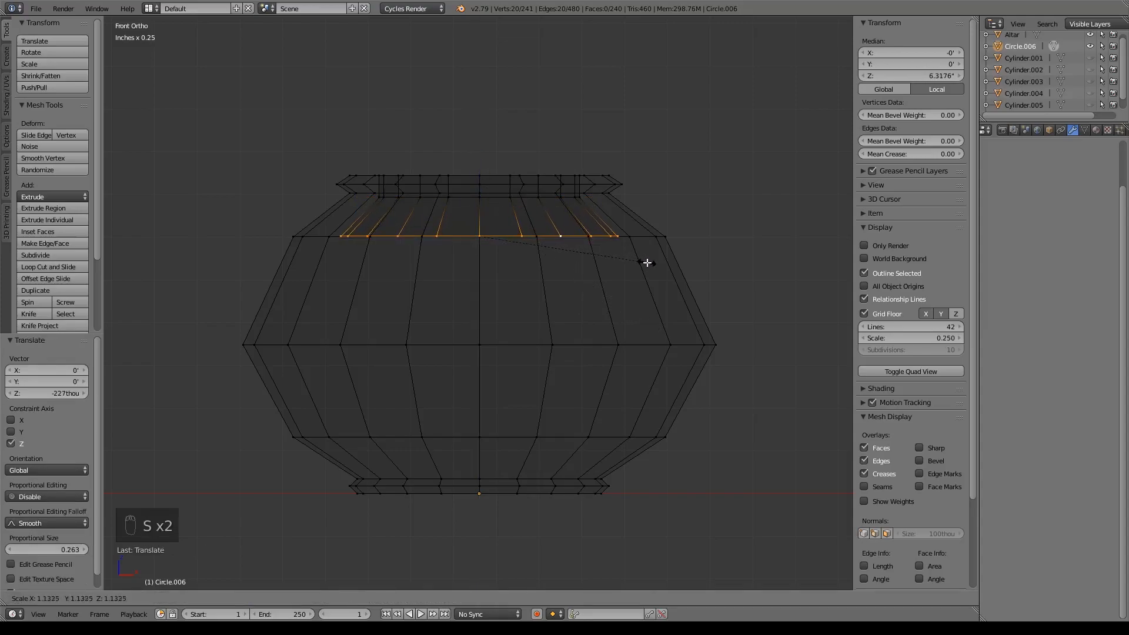
left_click(645, 256)
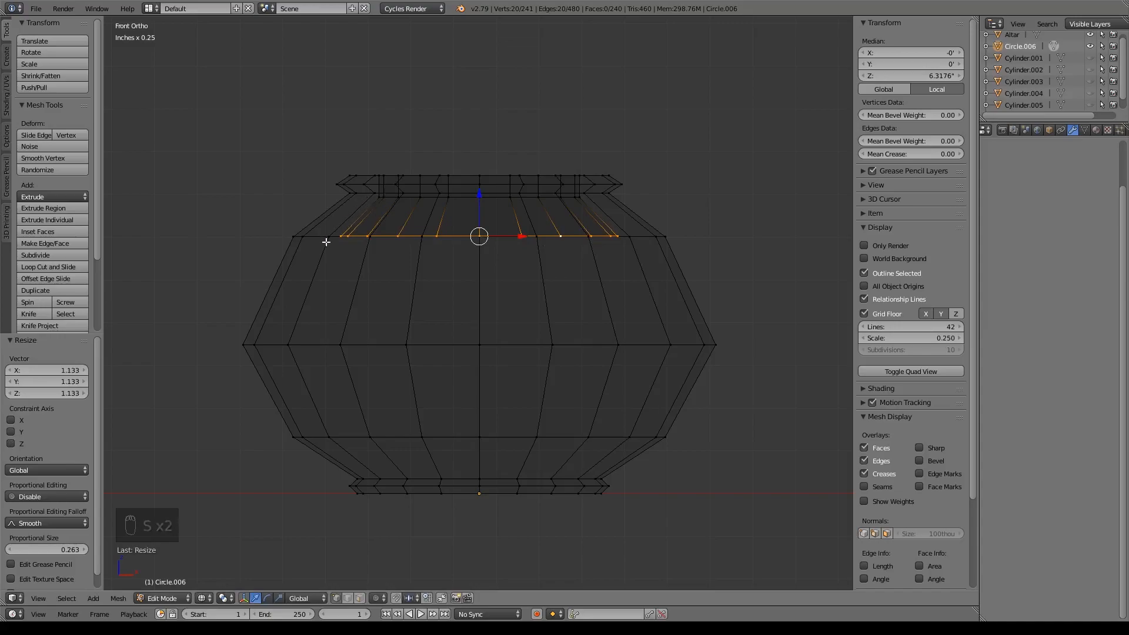
Extrude the inner shoulder loop about 633 thou down to the body's widest level and scale it outward to about 1.28
key("e")
right_click(524, 277)
left_click_drag(479, 203, 473, 308)
key("s")
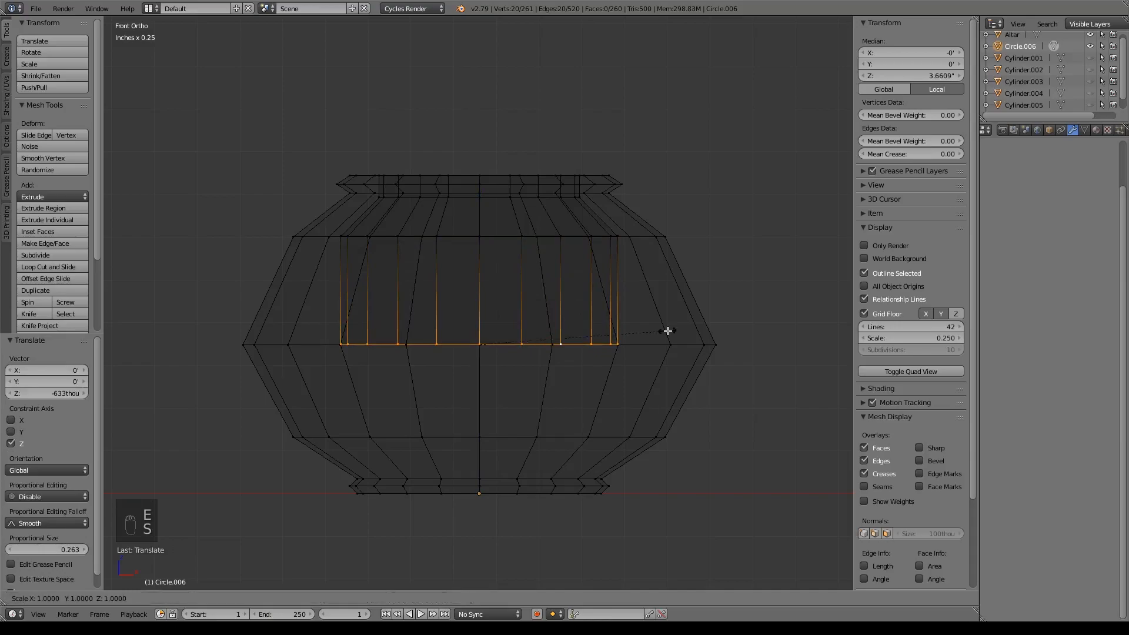
left_click(721, 335)
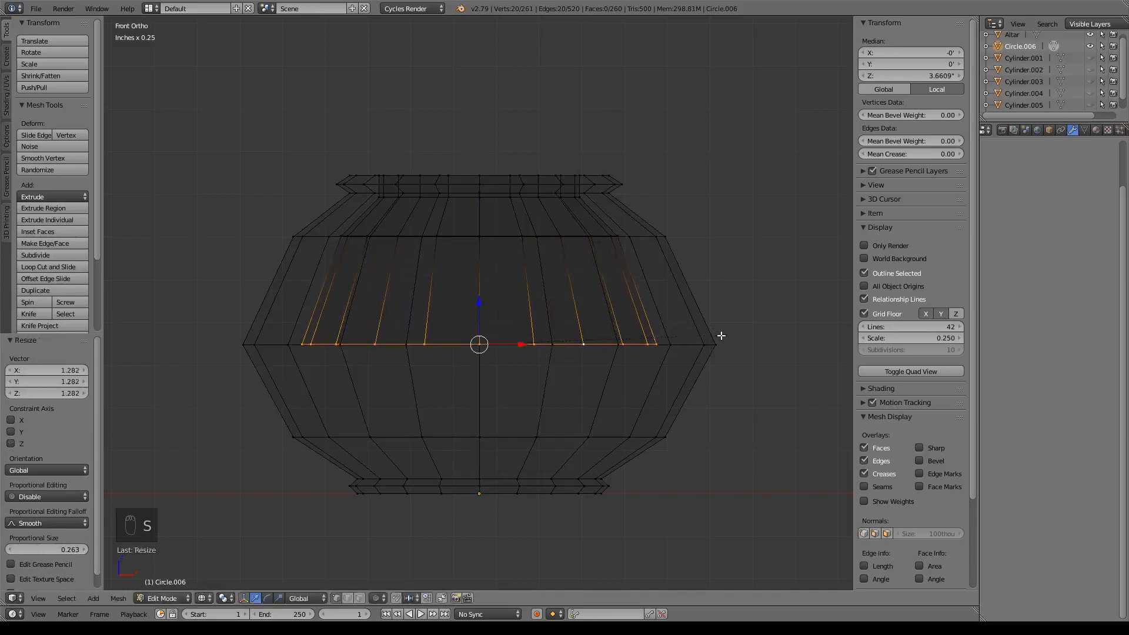
Extrude the inner wall about 536 thou down to the lower body loop's level and scale it inward to about 0.8
key("e")
right_click(575, 365)
left_click_drag(479, 302, 470, 395)
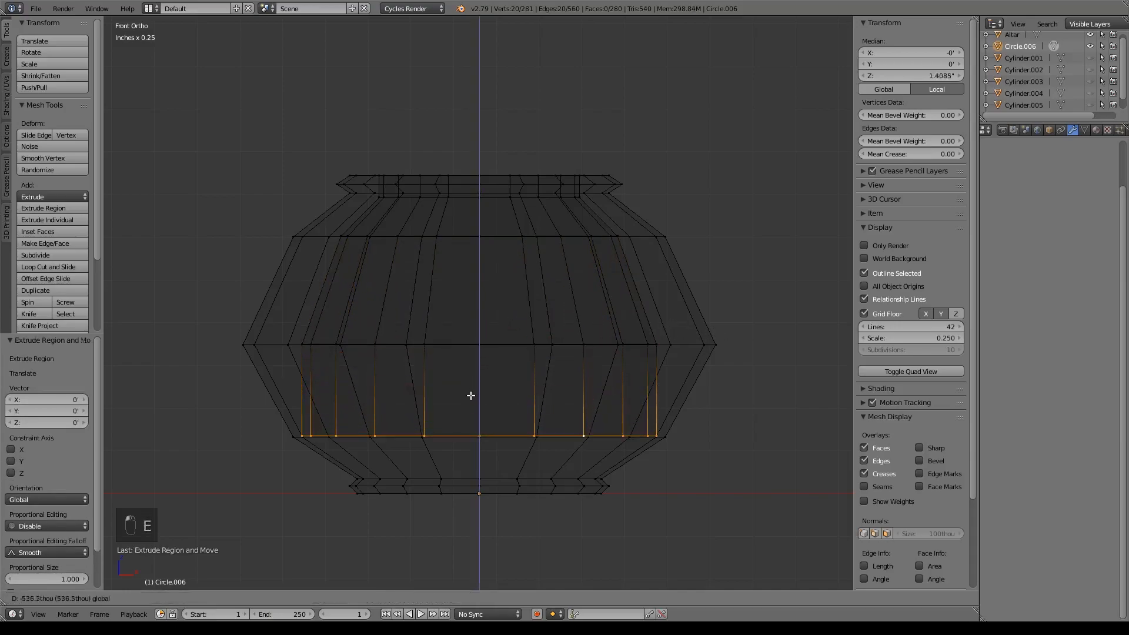
left_click(470, 395)
key("s")
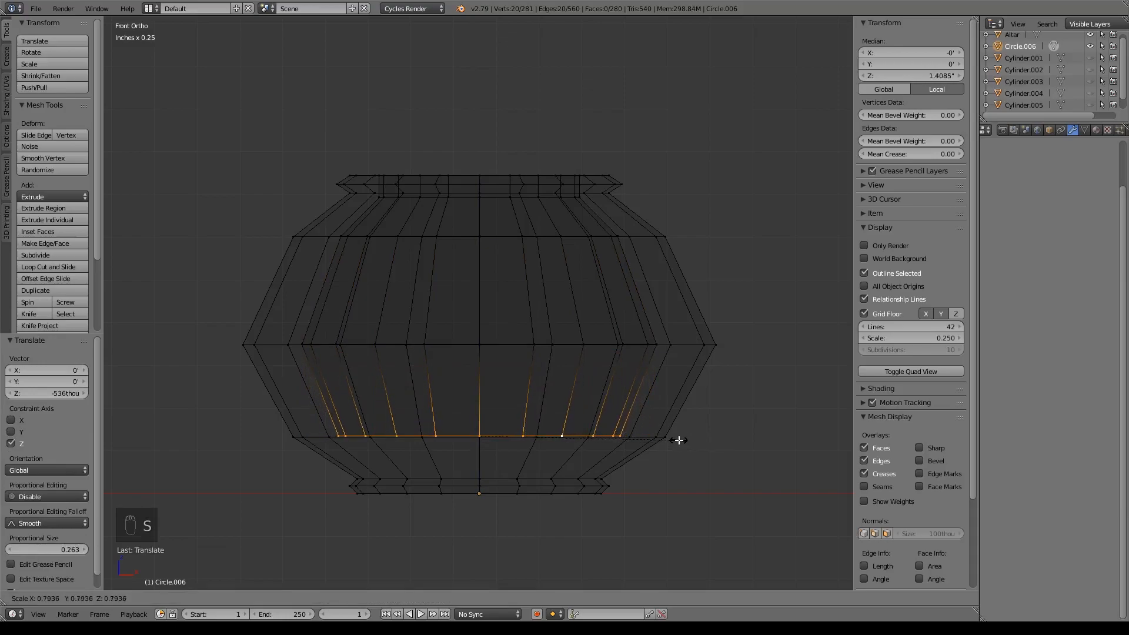
left_click(670, 441)
Extrude the inner wall down to a local Z of about 484 thou, just above the base band, and scale it inward
key("e")
right_click(495, 391)
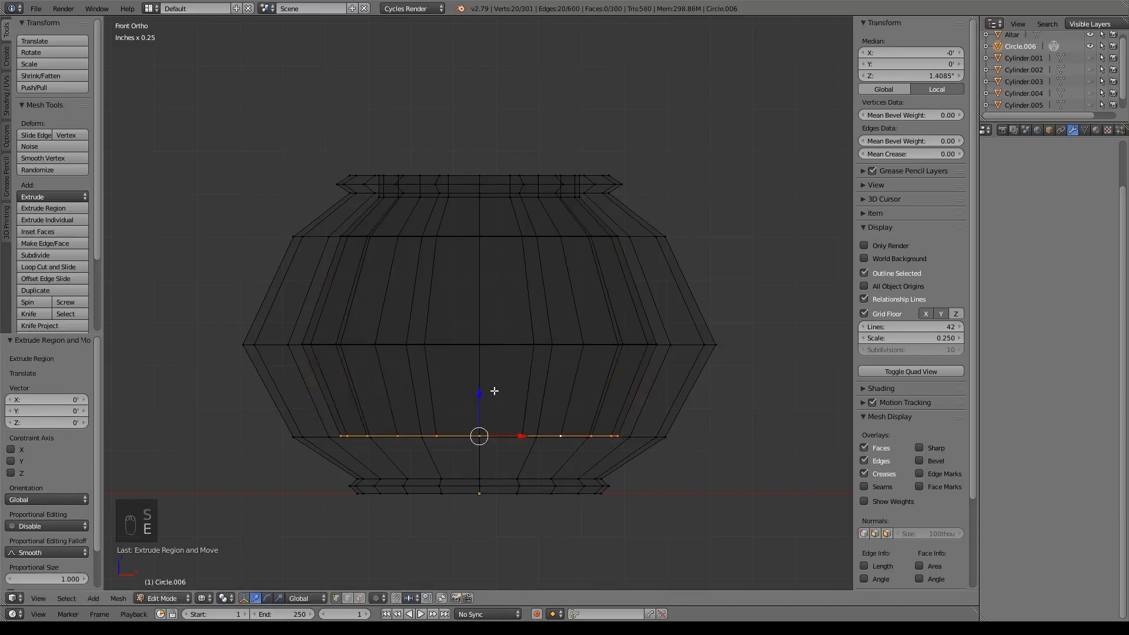
left_click_drag(481, 397, 481, 430)
key("s")
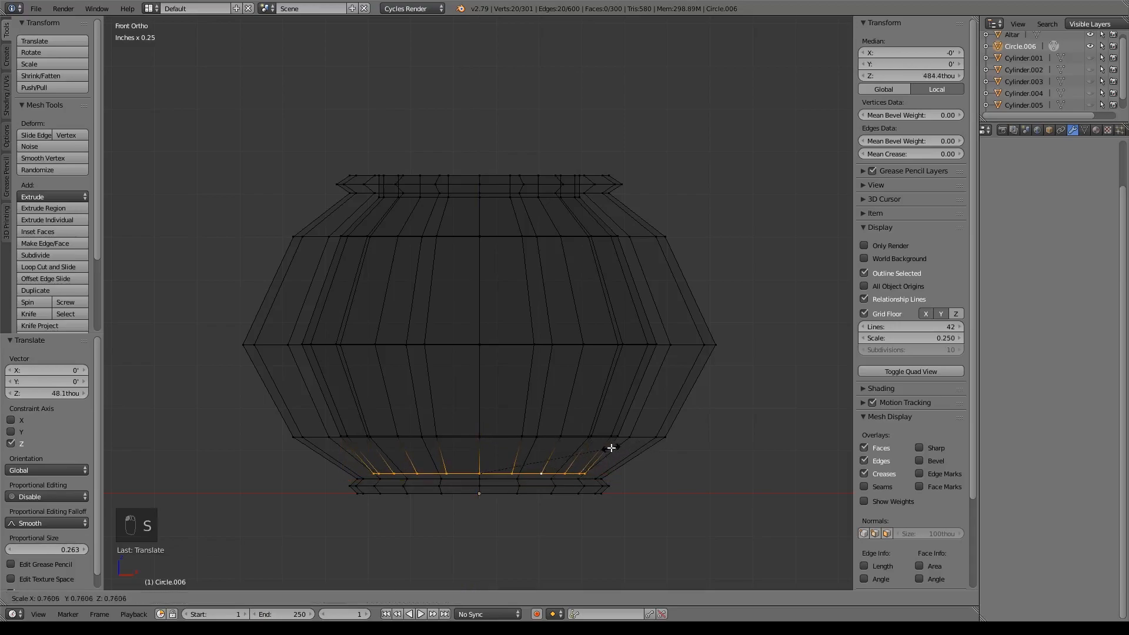
left_click(590, 448)
Close the vessel's inner floor by extruding its loop and merging it to one central point, and return to Object Mode with solid shading
key("e")
right_click(656, 449)
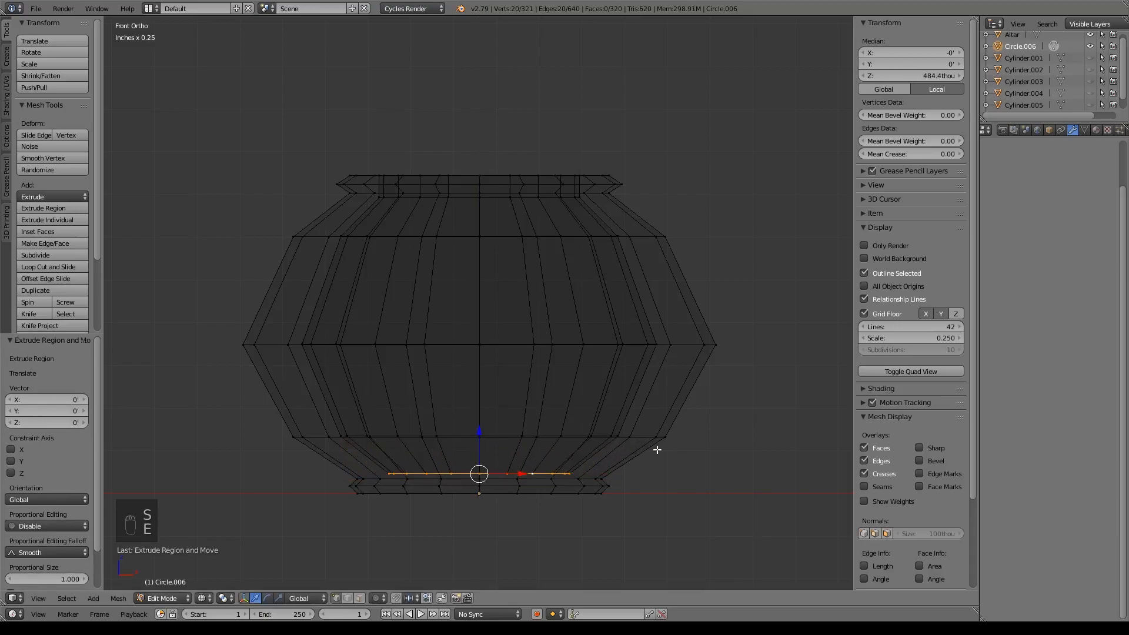
key("alt+m")
left_click(656, 449)
mouse_move(605, 305)
middle_mouse_down()
mouse_move(676, 334)
mouse_move(522, 348)
mouse_move(563, 382)
mouse_move(495, 361)
middle_mouse_up()
key("Tab")
key("z")
scroll(564, 383, "down", 3)
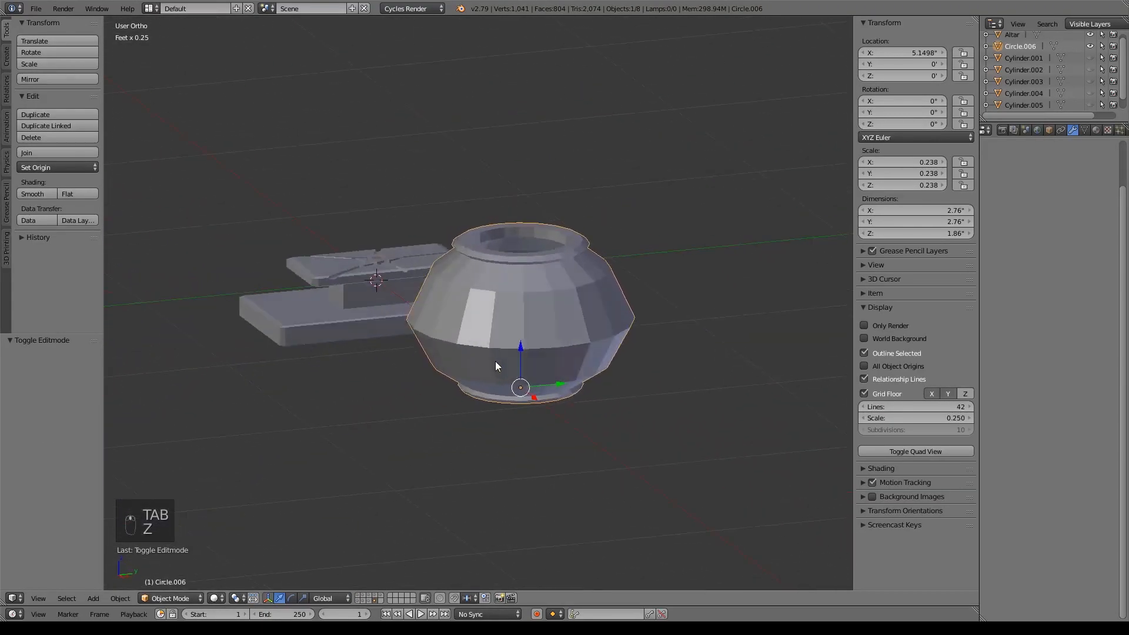
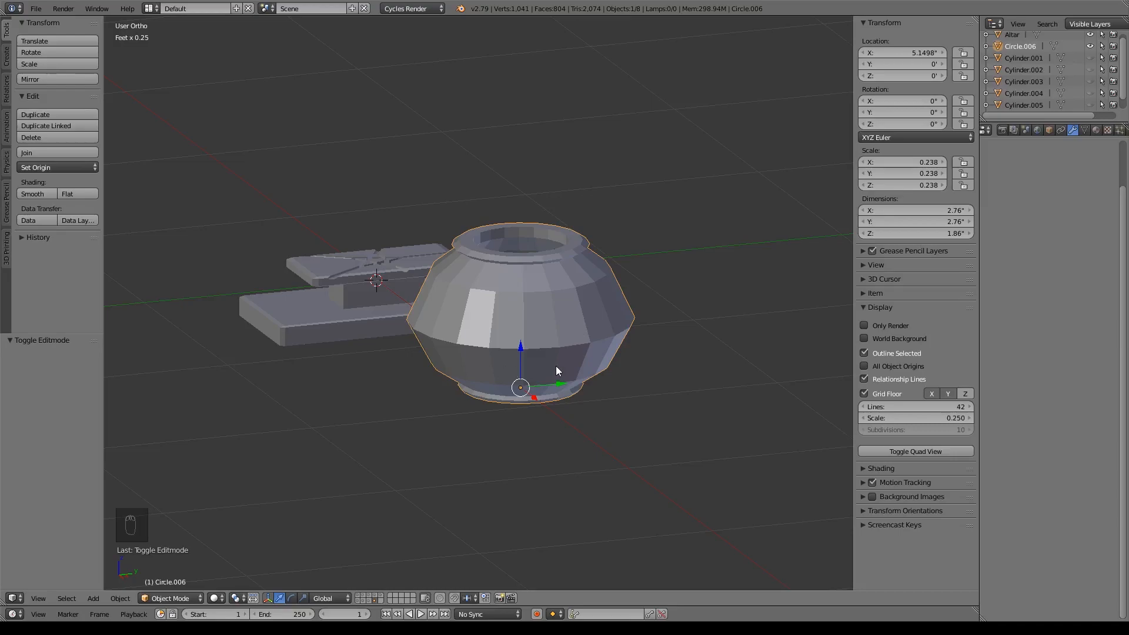
Rename the vessel object to Pot
key("KP_1")
scroll(554, 366, "down", 4)
middle_click_drag(454, 417, 504, 388, "shift")
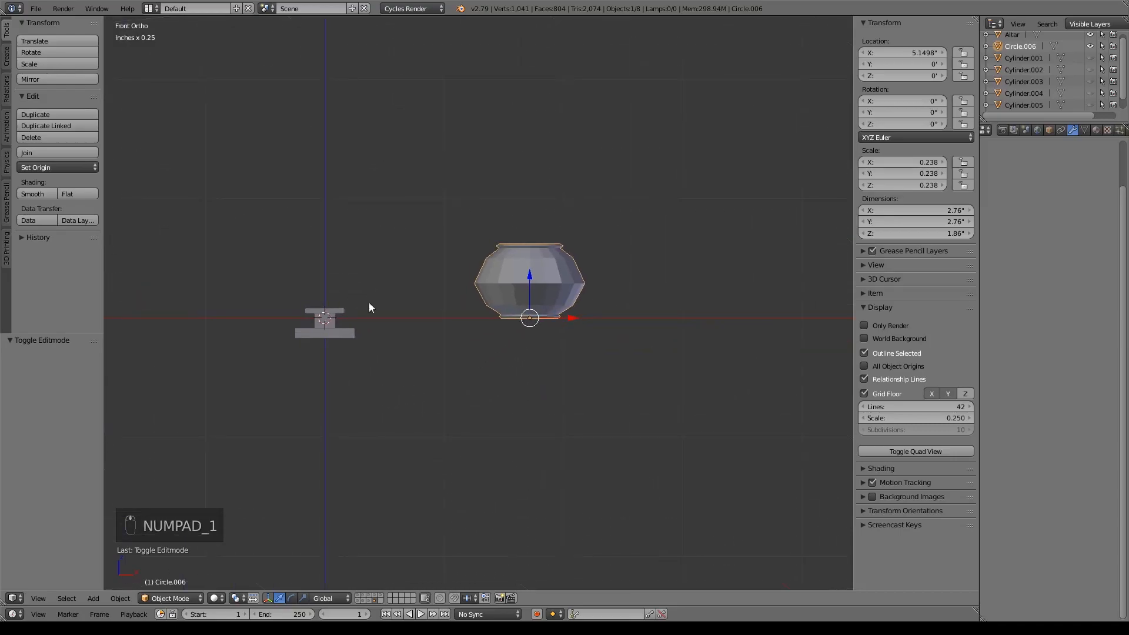
double_click(1033, 46)
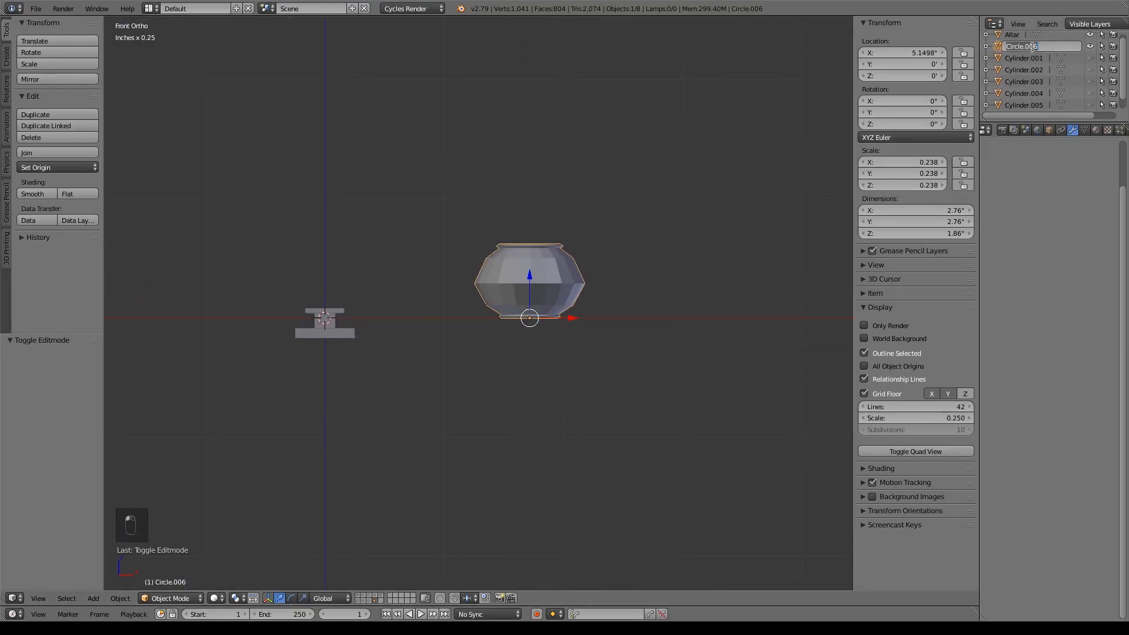
type("Pot")
key("Return")
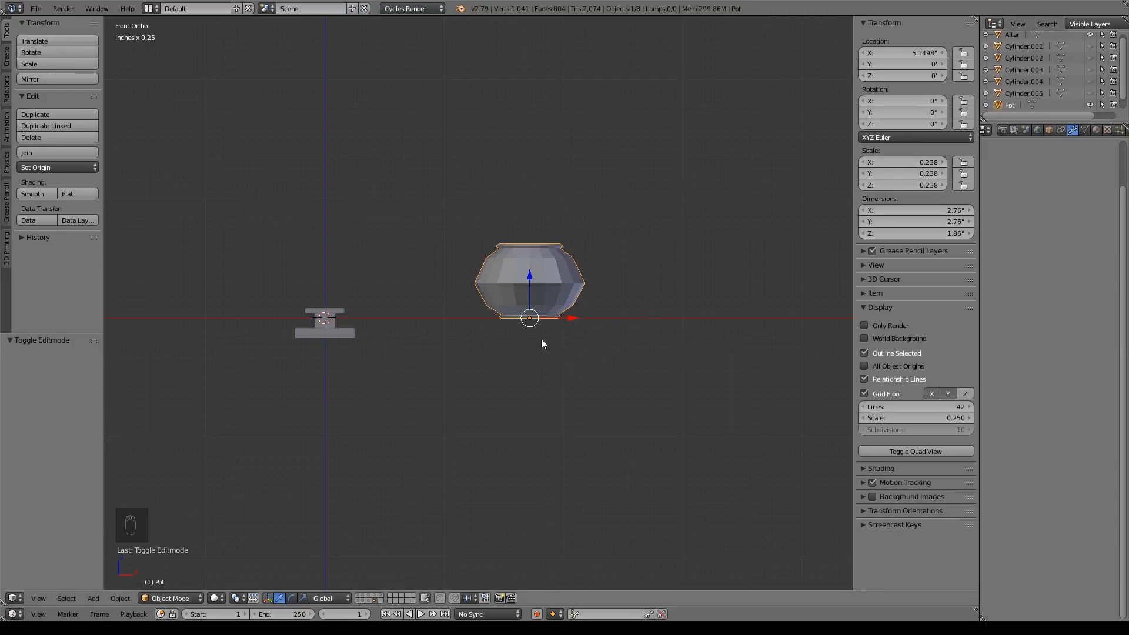
Move the pot in the front view about 4.39 inches along negative X and 532 thou down to the altar
middle_click_drag(613, 310, 633, 285, "shift")
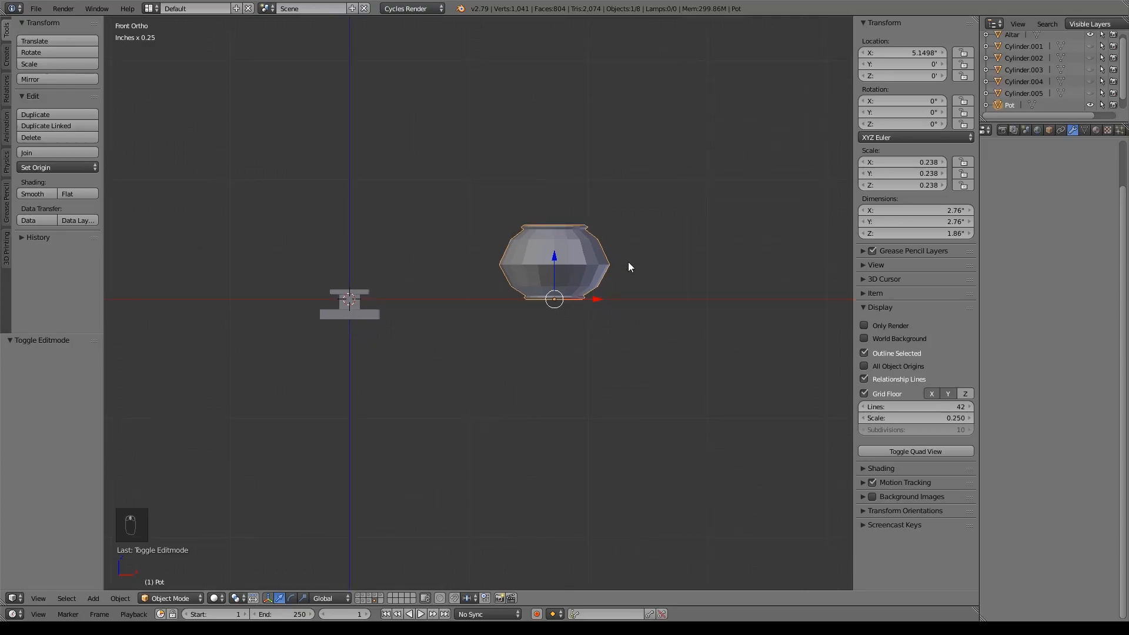
key("g")
left_click(454, 285)
Scale the pot down to about 0.191 to suit the altar's size
key("KP_7")
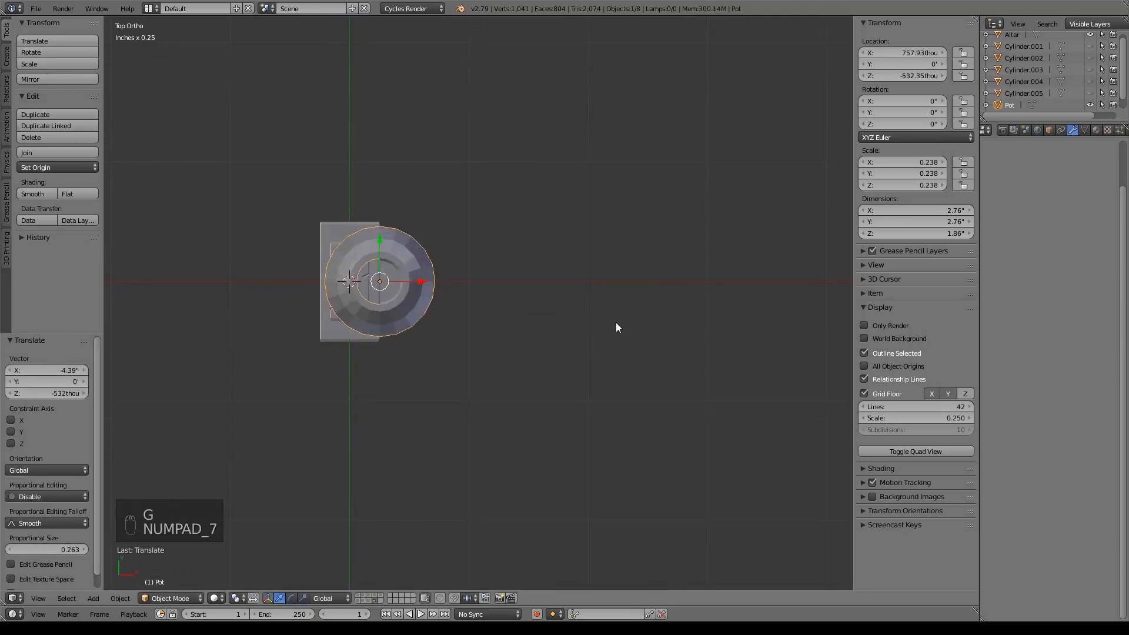
scroll(616, 322, "up", 5)
middle_click_drag(356, 284, 596, 362, "shift")
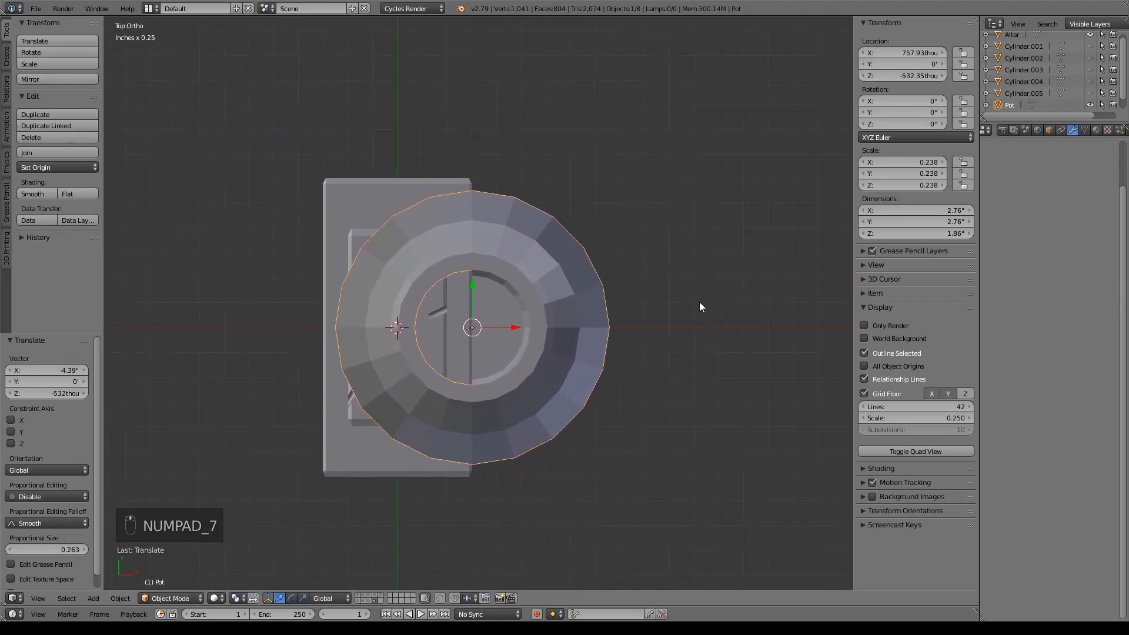
key("s")
left_click(474, 284)
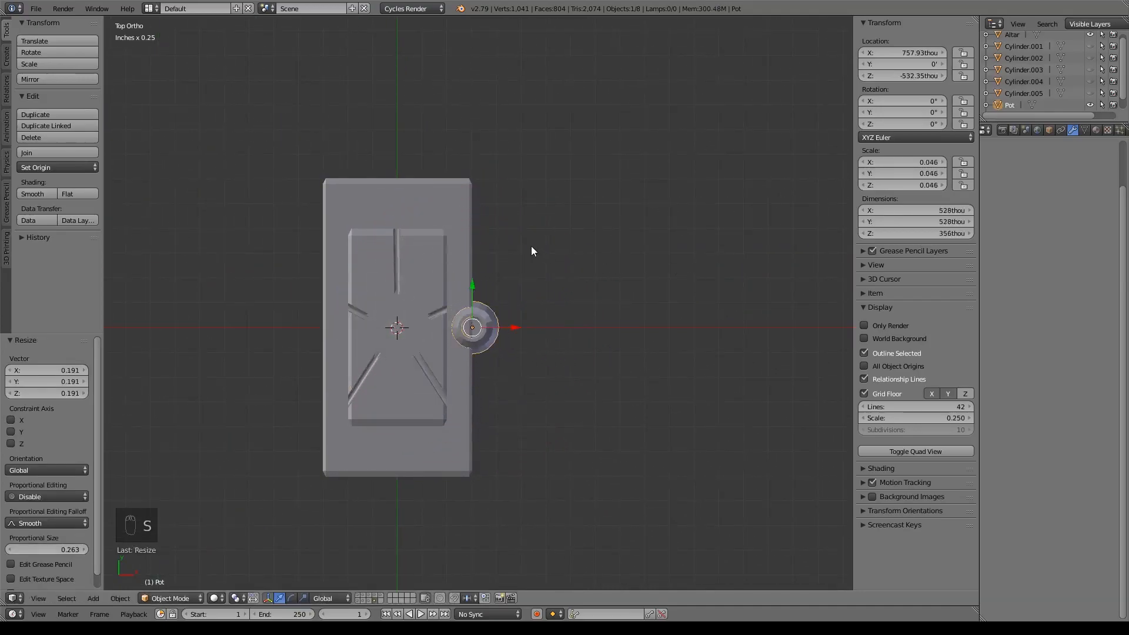
Move the pot about 261 thou along negative X and 767 thou along negative Y, and raise it about 267 thou onto the altar base
key("g")
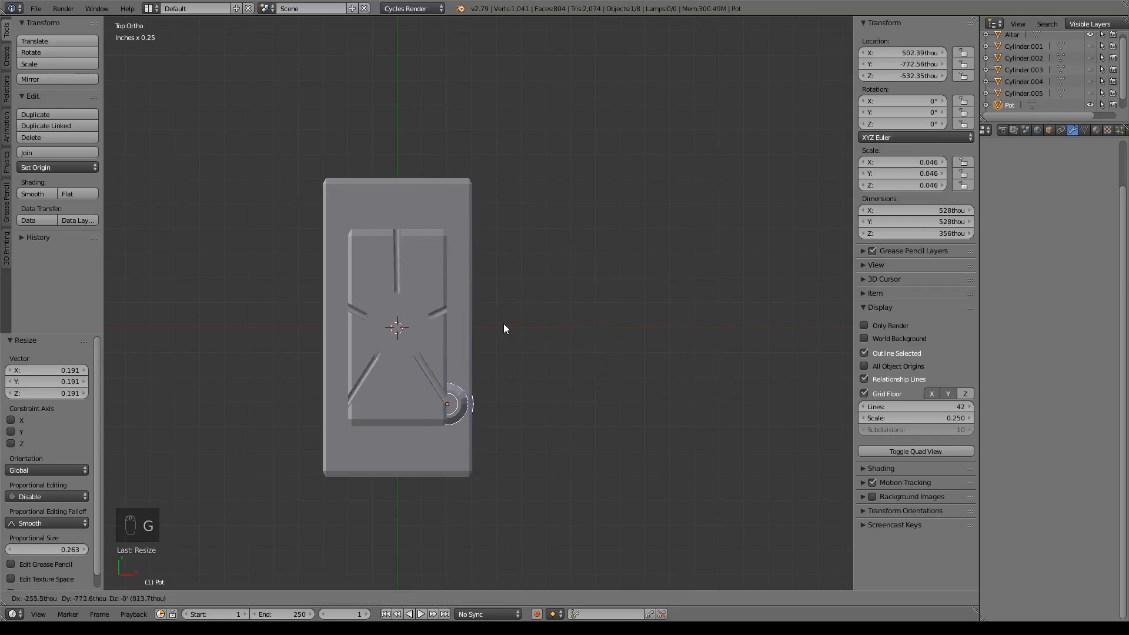
left_click(502, 323)
key("KP_3")
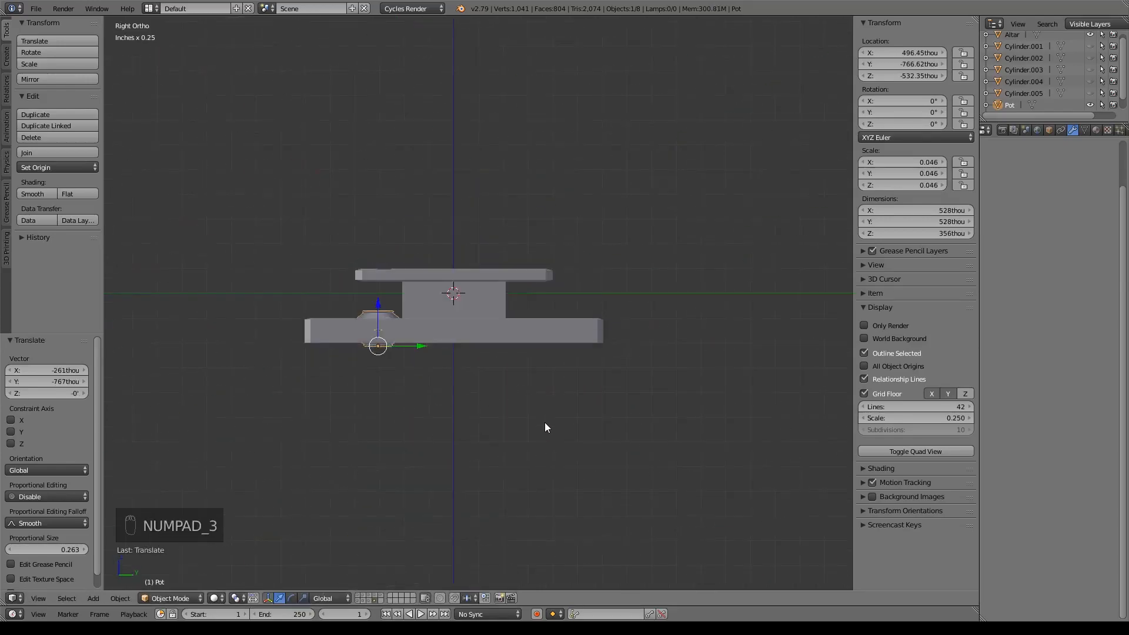
scroll(412, 412, "up", 6)
middle_click_drag(399, 419, 421, 337, "shift")
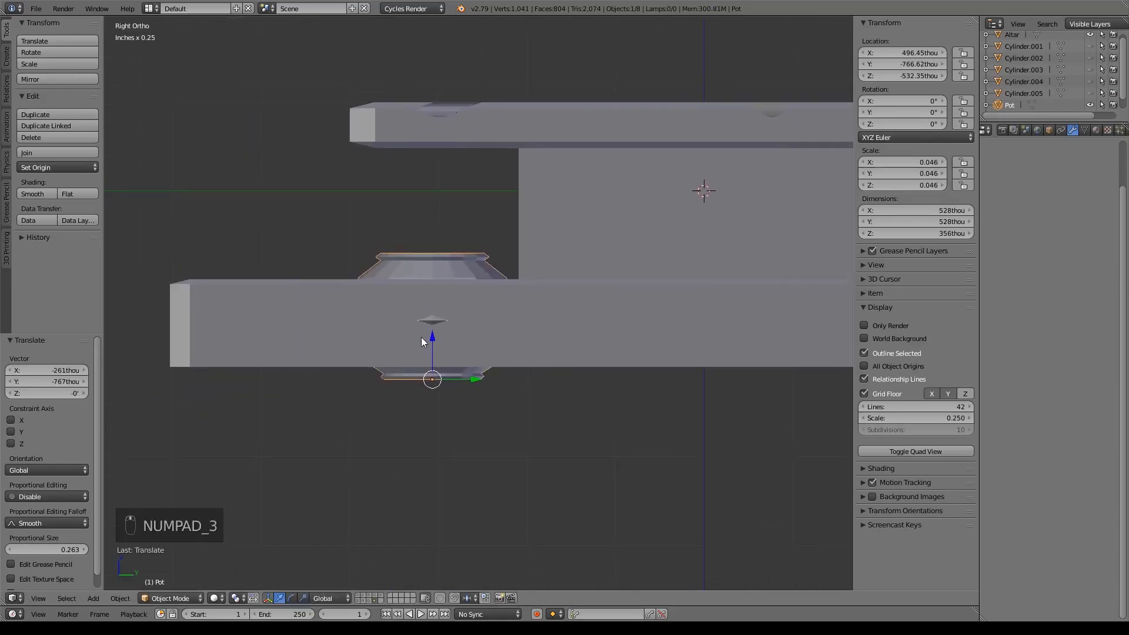
left_click_drag(432, 342, 418, 245)
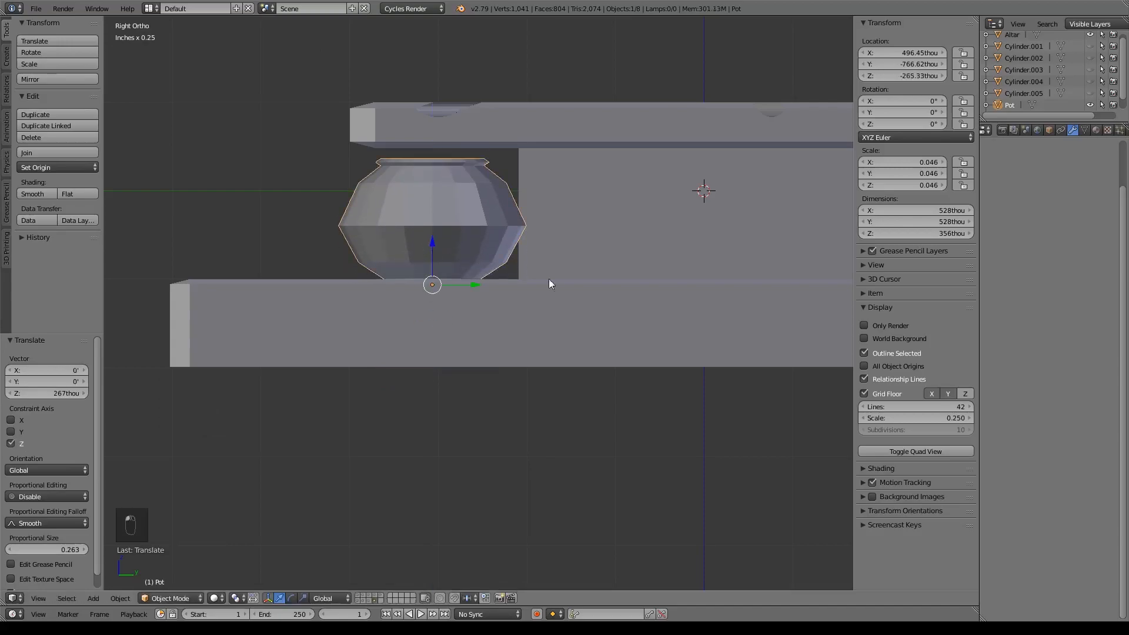
Scale the pot down to about 0.52 and raise it about 36 thou clear of the altar base
key("s")
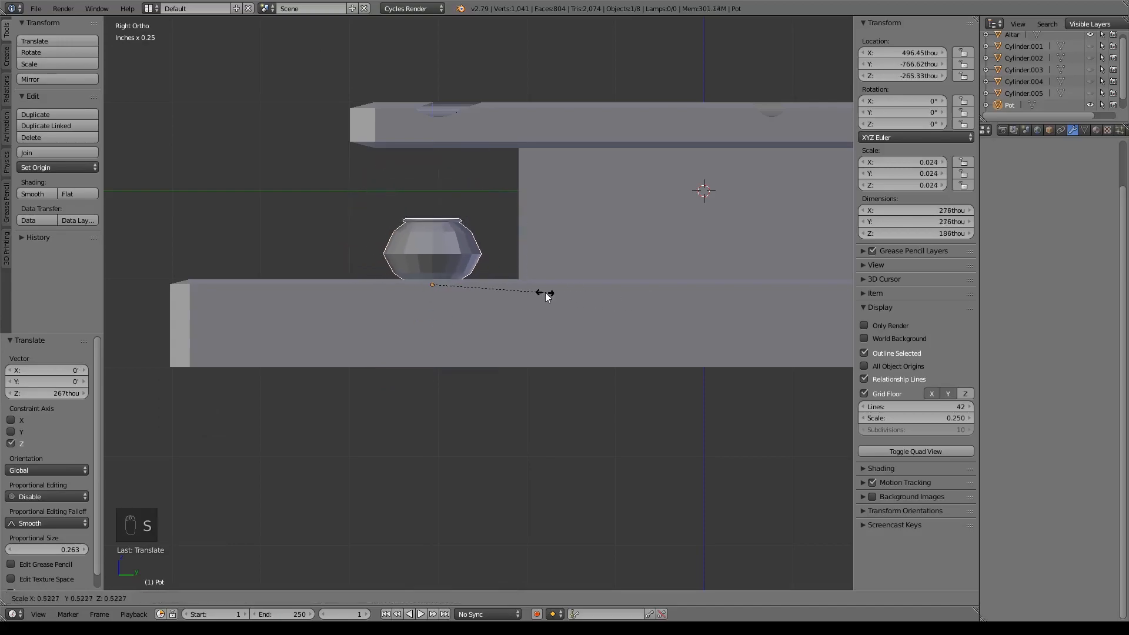
left_click(545, 292)
middle_click_drag(532, 275, 491, 305)
mouse_move(488, 204)
left_mouse_down()
mouse_move(489, 192)
mouse_move(497, 199)
left_mouse_up()
middle_click_drag(494, 274, 524, 255)
scroll(524, 256, "up", 6)
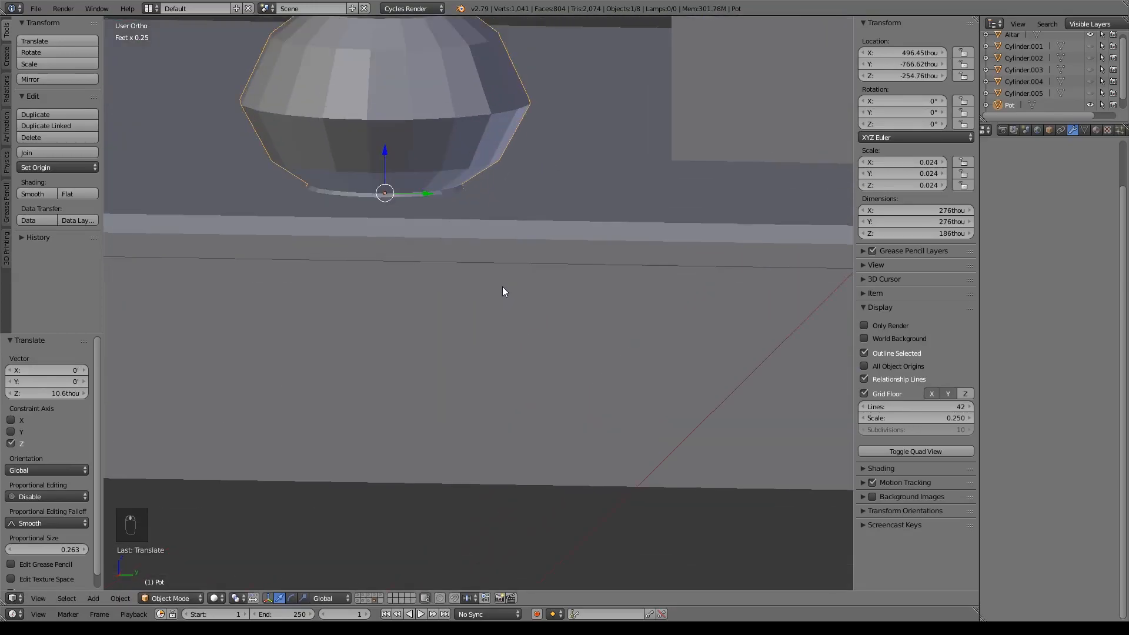
middle_click_drag(420, 226, 443, 291, "shift")
left_click_drag(416, 223, 428, 197)
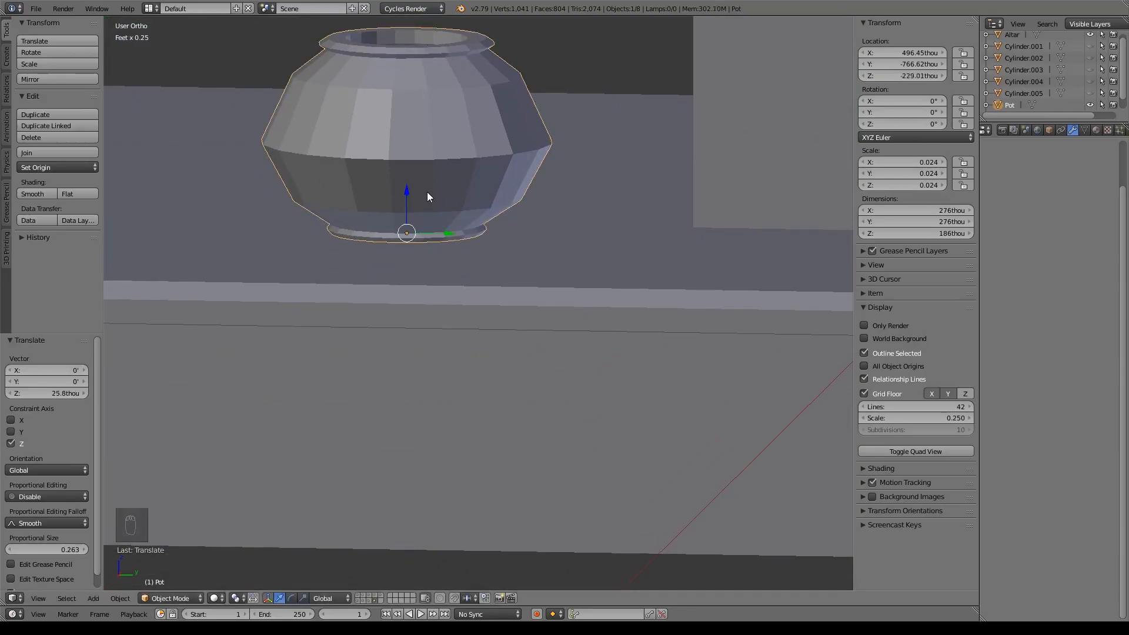
Select the whole bottom disc of the pot mesh in Edit Mode and extrude it about 22 thou downward to form a foot
key("Tab")
key("KP_3")
mouse_move(412, 228)
middle_mouse_down("shift")
mouse_move(471, 215)
mouse_move(489, 229)
middle_mouse_up("shift")
key("z")
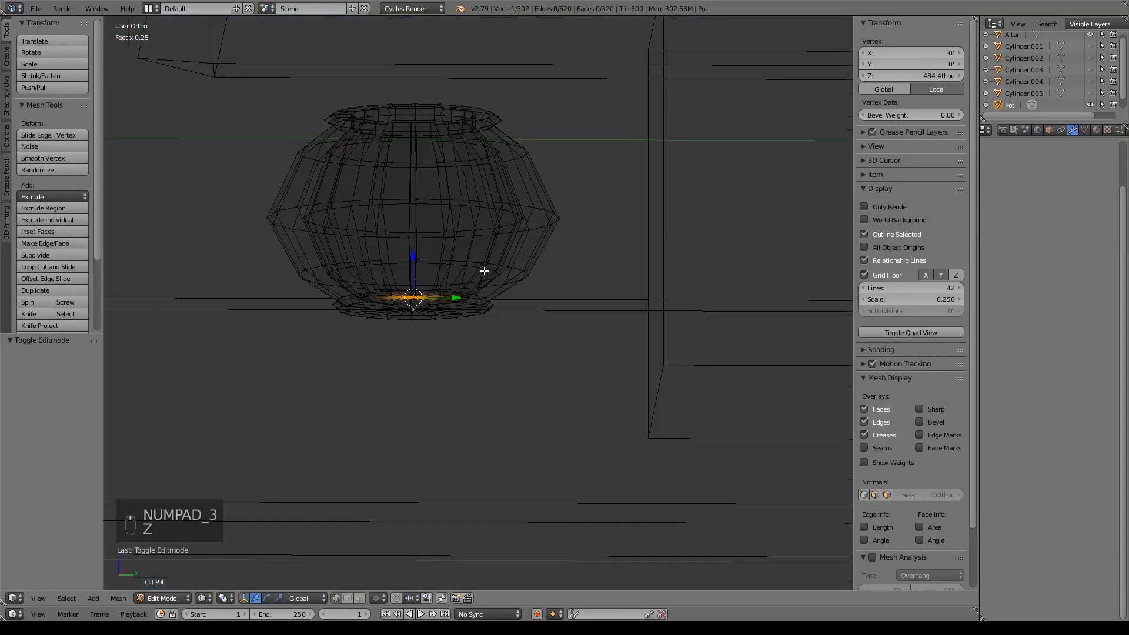
middle_click_drag(484, 272, 485, 260)
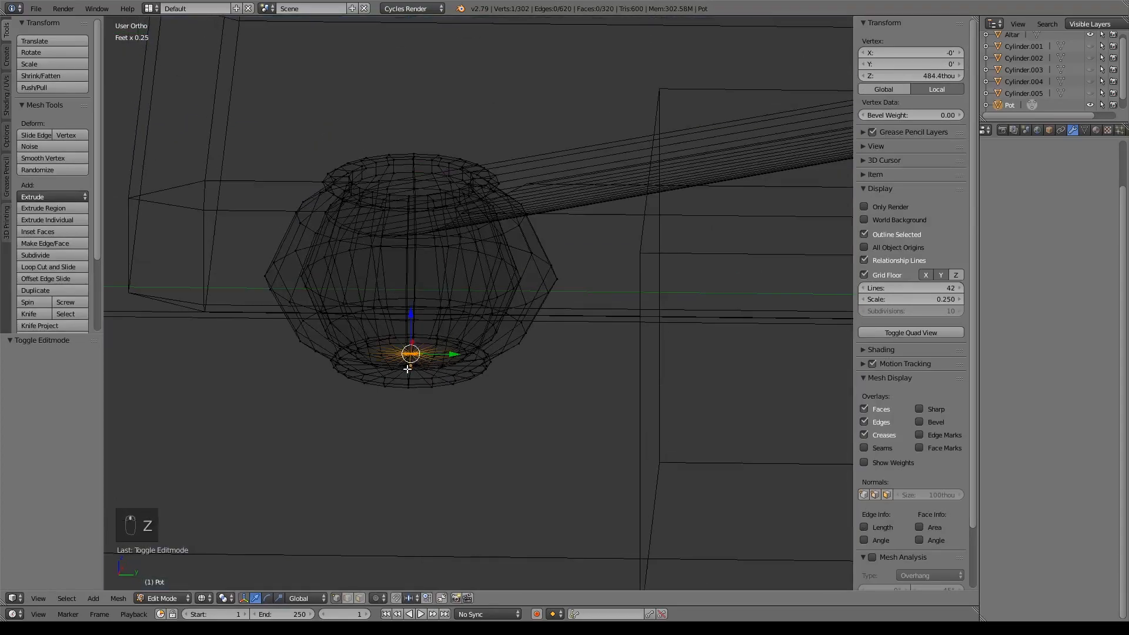
right_click(408, 365)
mouse_move(479, 365)
middle_mouse_down()
mouse_move(445, 374)
mouse_move(476, 269)
middle_mouse_up()
scroll(448, 344, "up", 3)
key("z")
key("z")
scroll(476, 268, "up", 4)
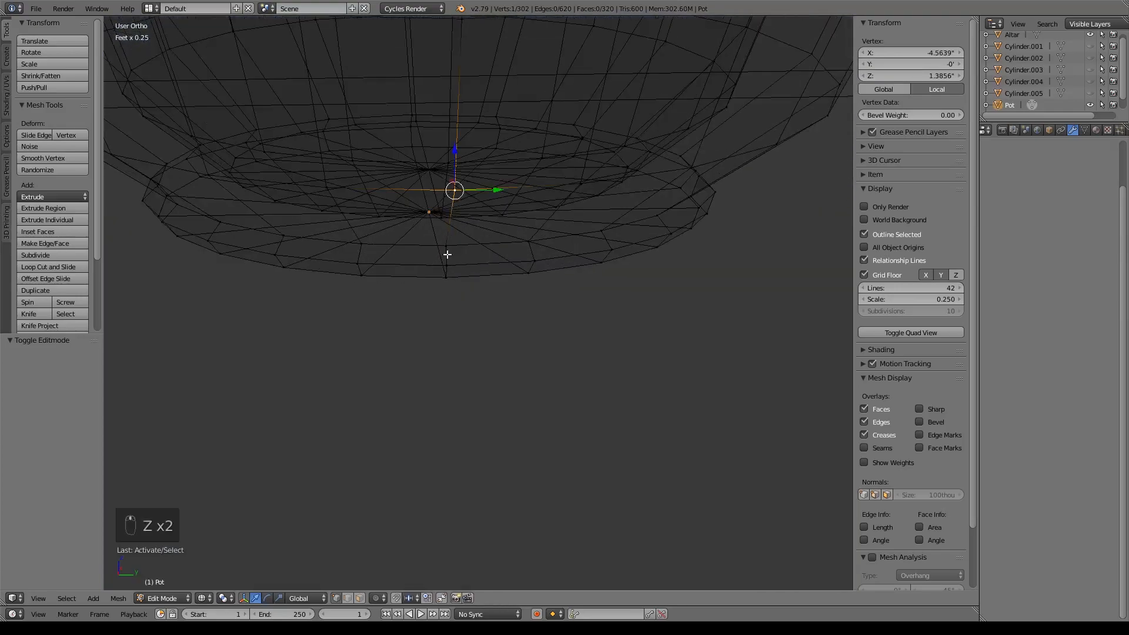
right_click(431, 213)
right_click(457, 145)
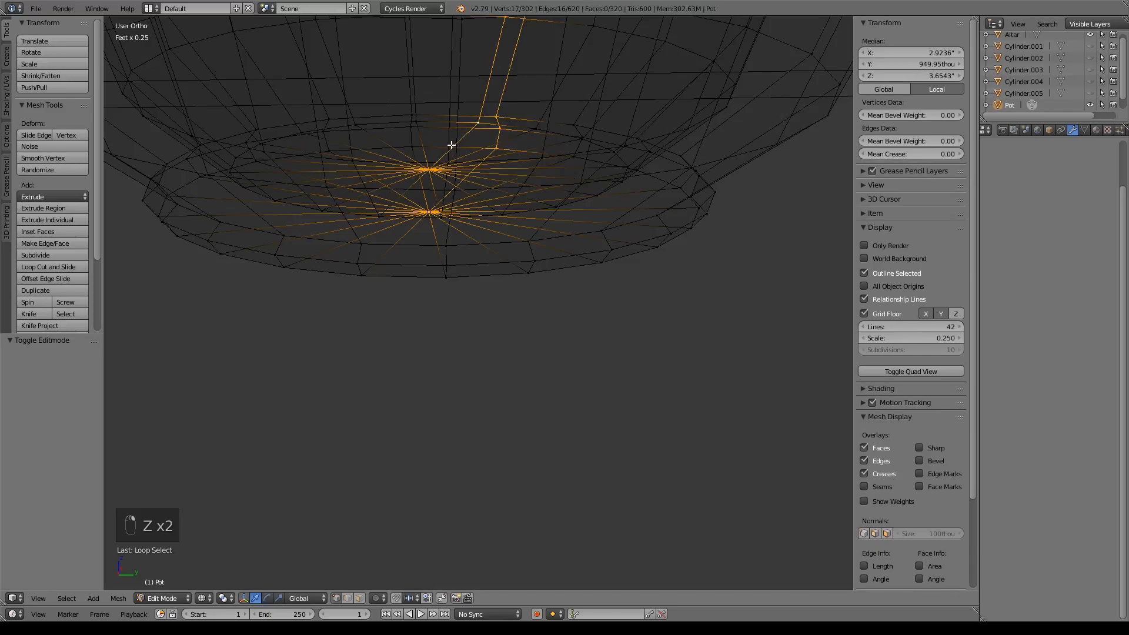
key("ctrl+z")
right_click(469, 144, "alt")
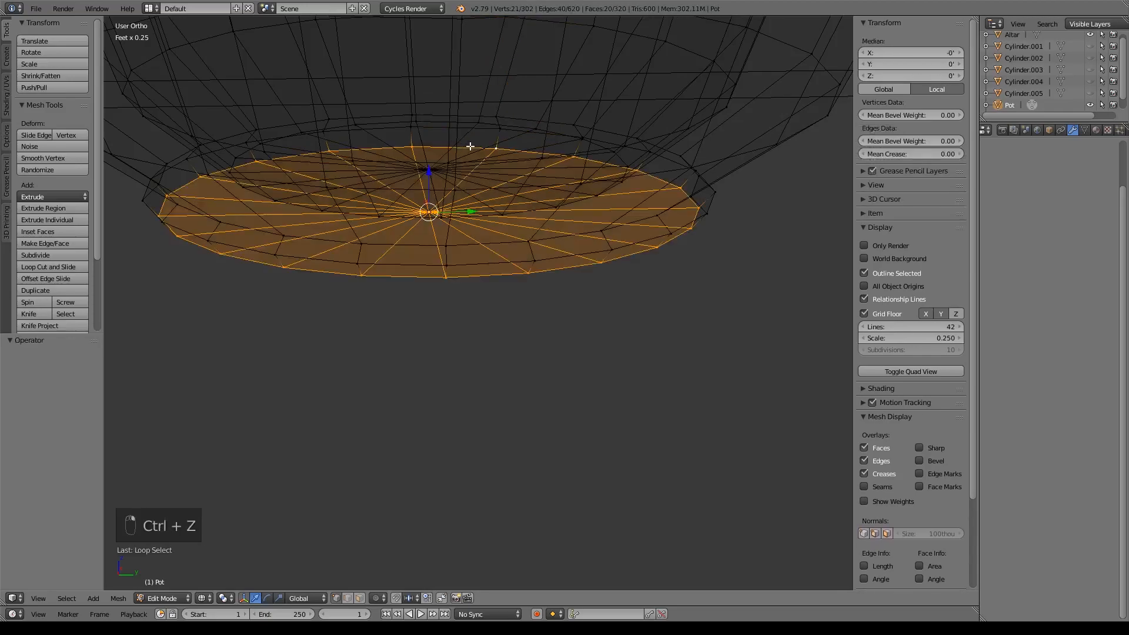
key("KP_3")
key("z")
scroll(523, 179, "down", 4)
middle_click_drag(523, 192, 578, 261, "shift")
key("w")
key("e")
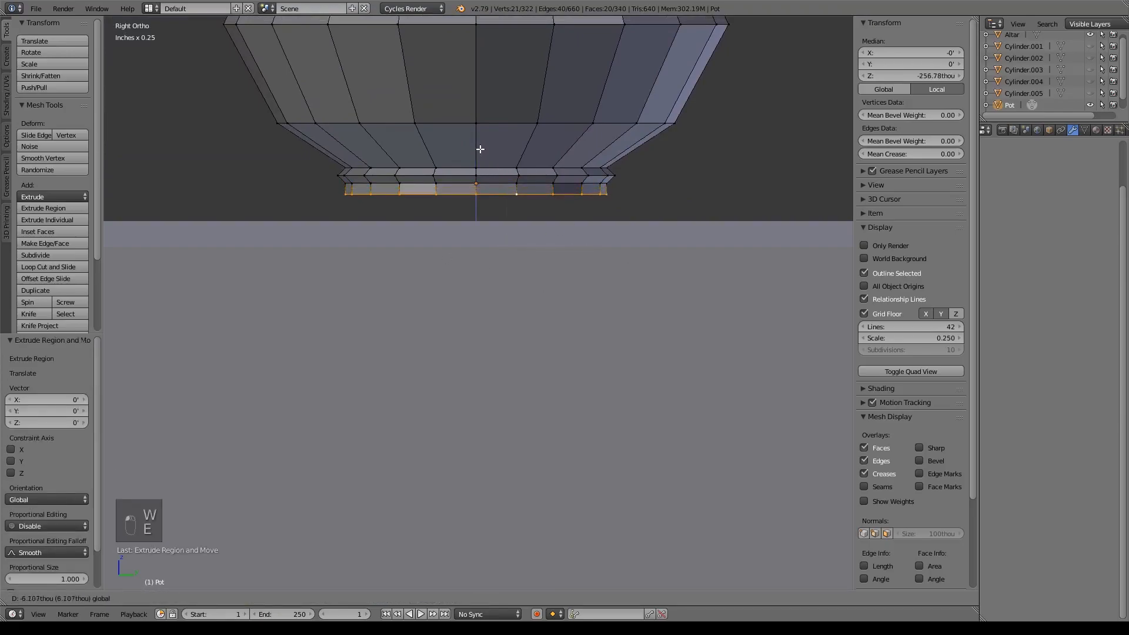
left_click(481, 174)
scroll(584, 183, "down", 4)
middle_click_drag(583, 183, 588, 221, "shift")
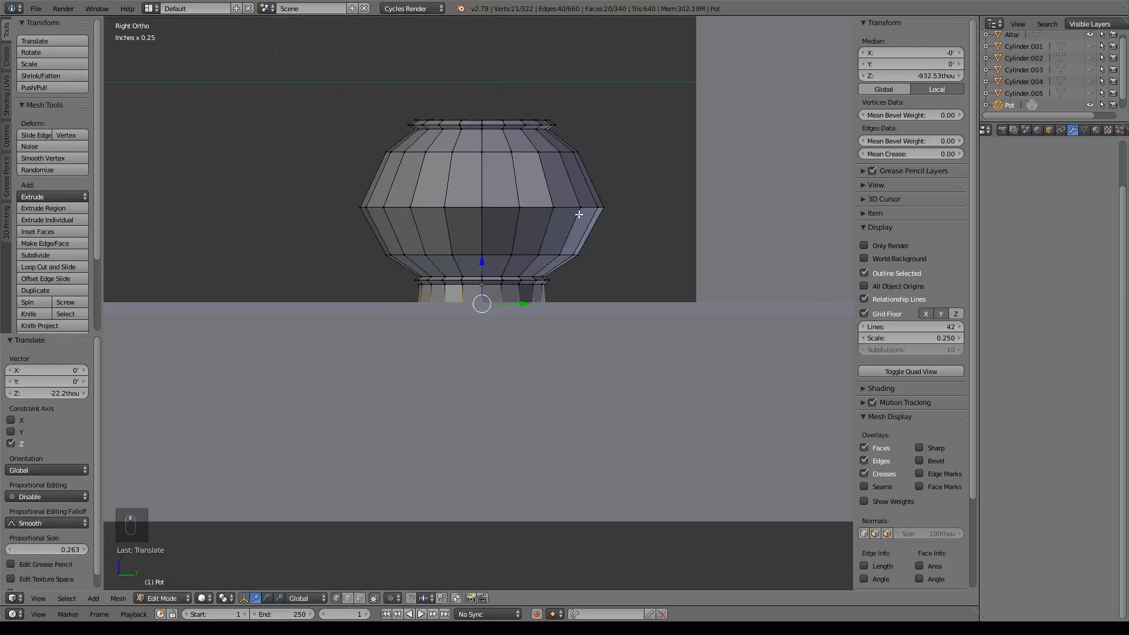
Return to Object Mode and lower the pot about 20 thou along Z, checking its foot against the altar base in wireframe
key("Tab")
key("g")
key("z")
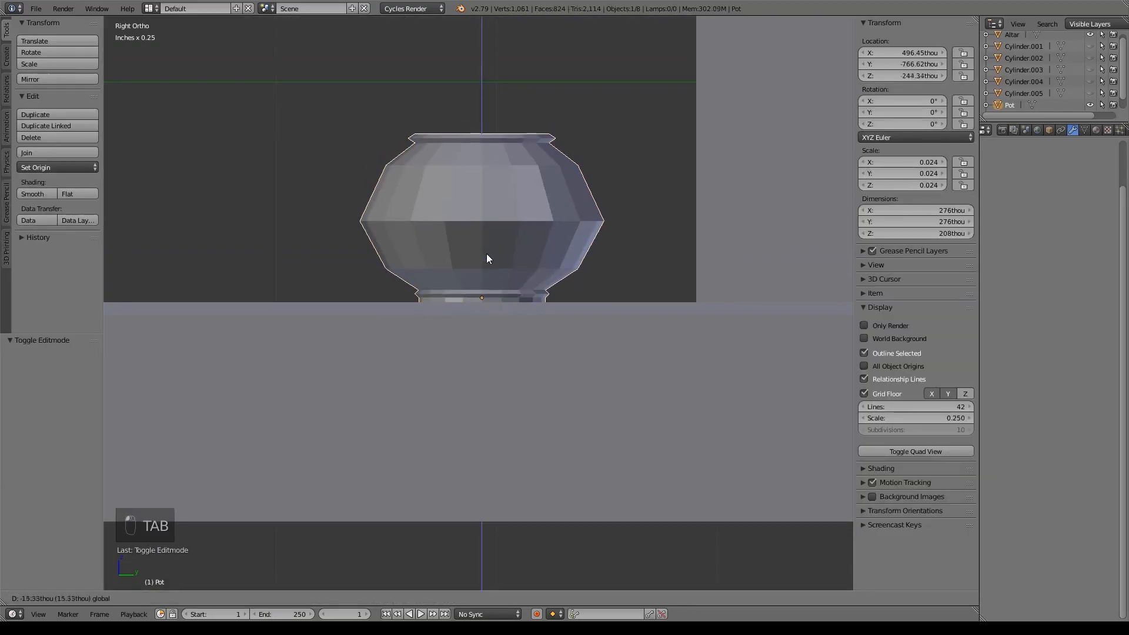
left_click(486, 258)
middle_click_drag(556, 260, 548, 273)
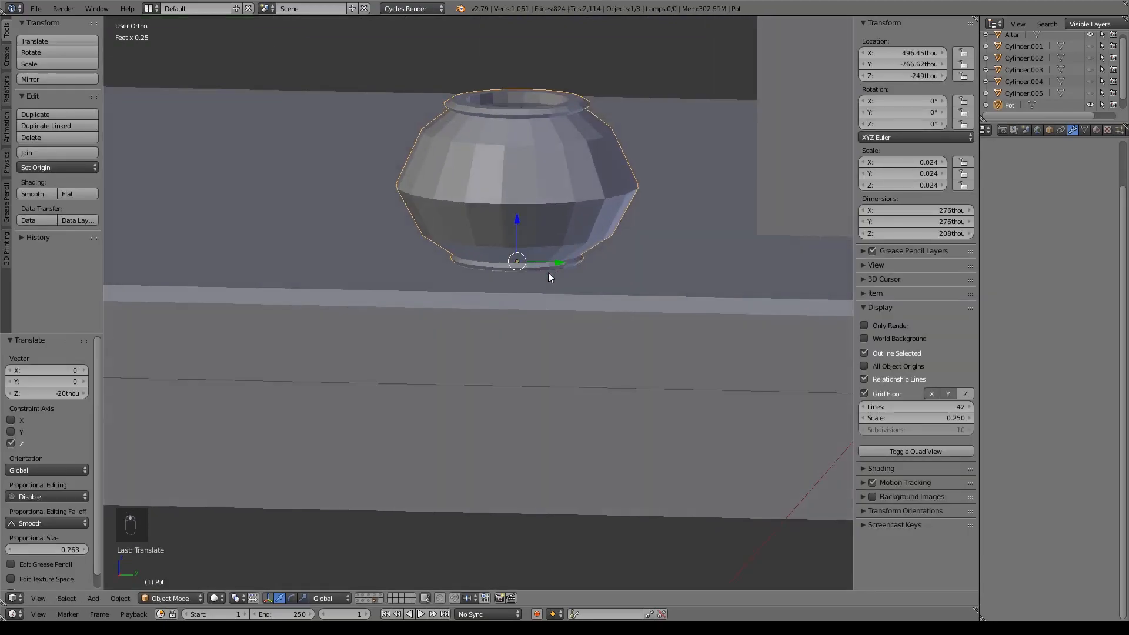
scroll(545, 259, "up", 2)
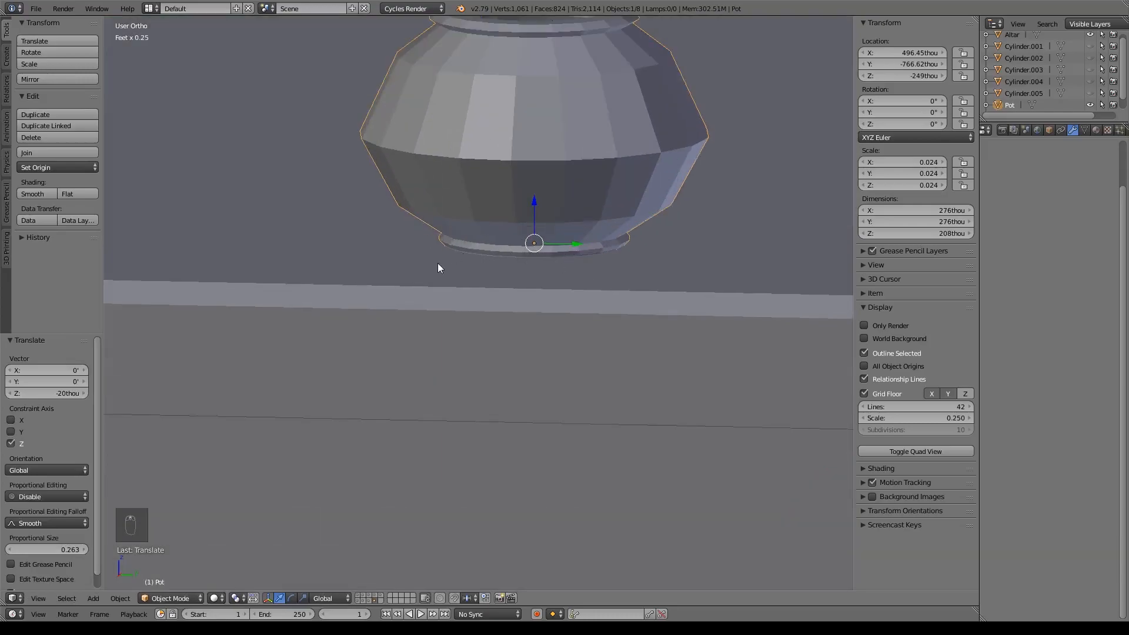
key("KP_3")
key("z")
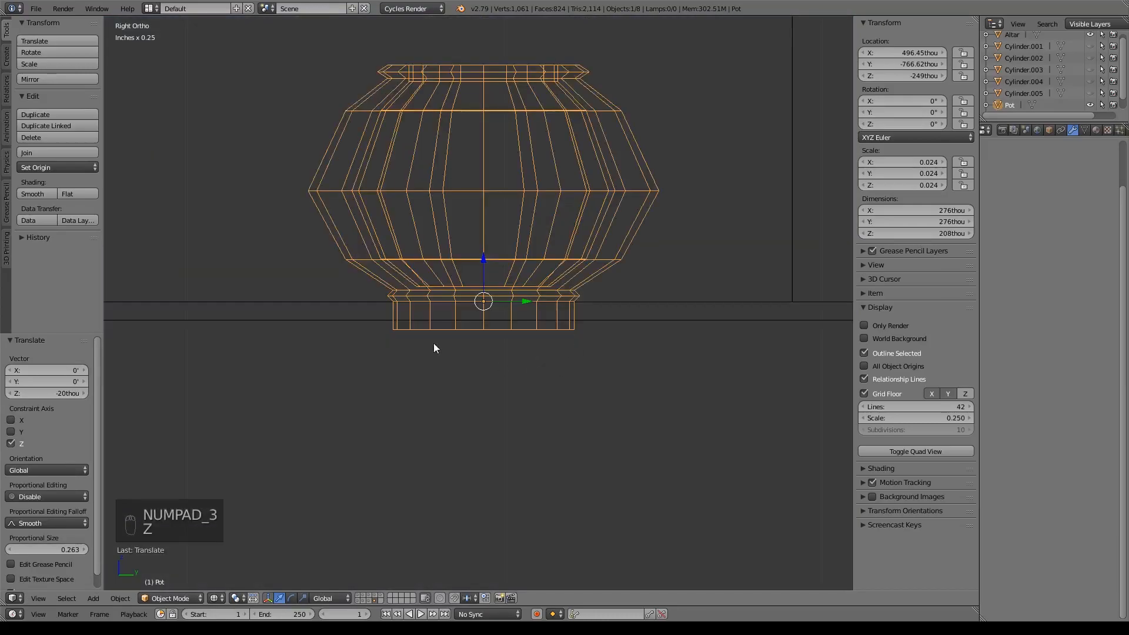
key("z")
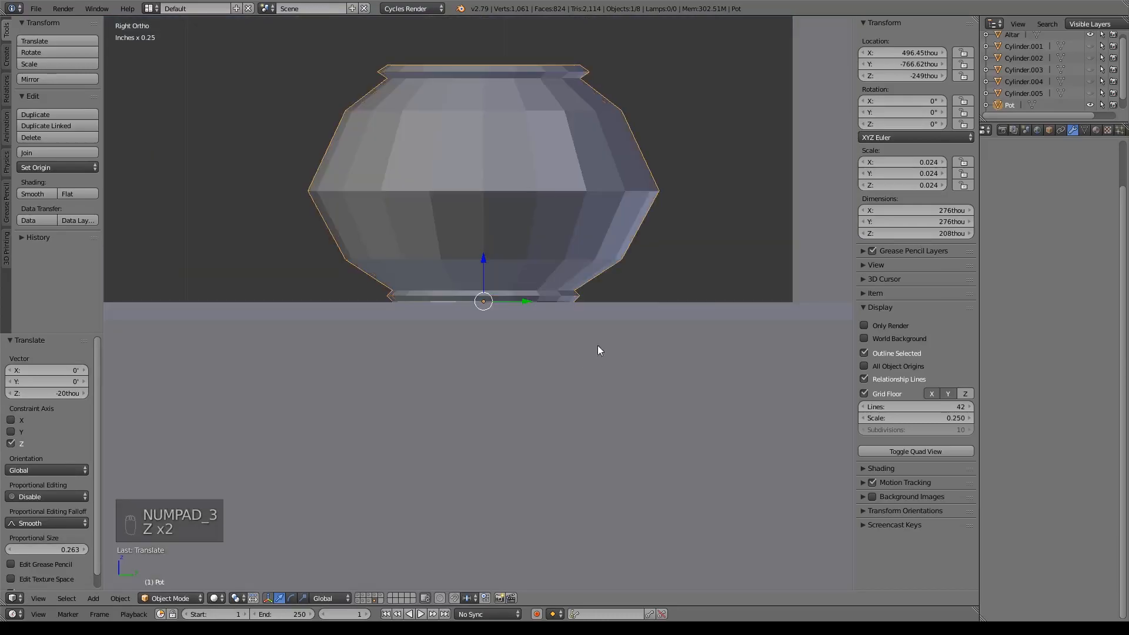
Shift the pot about 2.4 thou along X in the top view to centre it on the altar top's edge
scroll(552, 312, "down", 5)
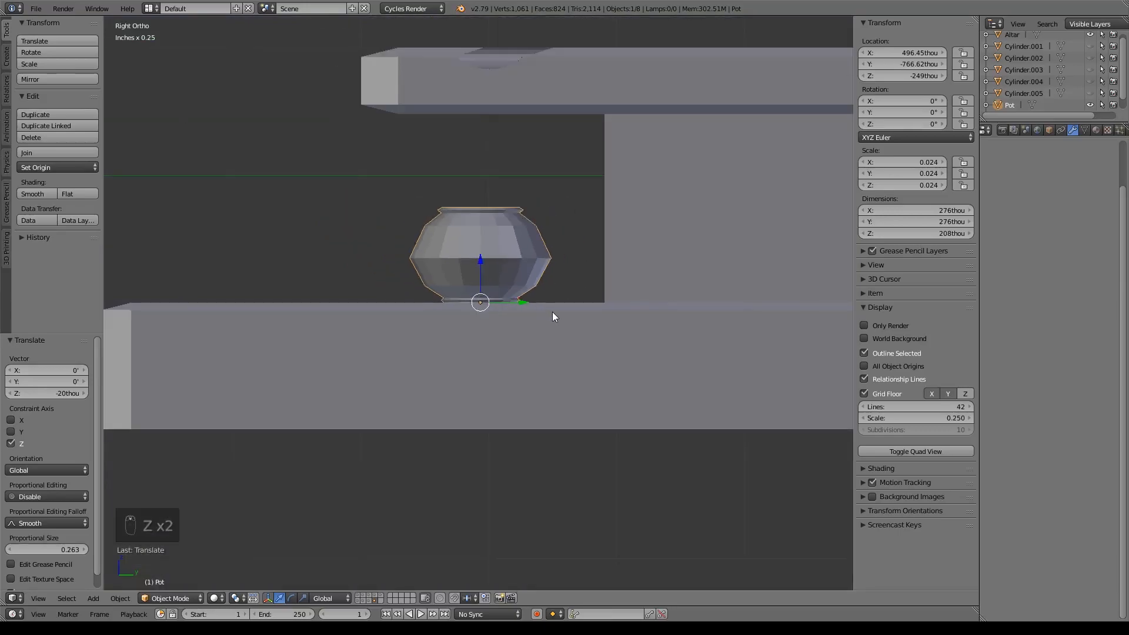
middle_click_drag(530, 191, 518, 246, "shift")
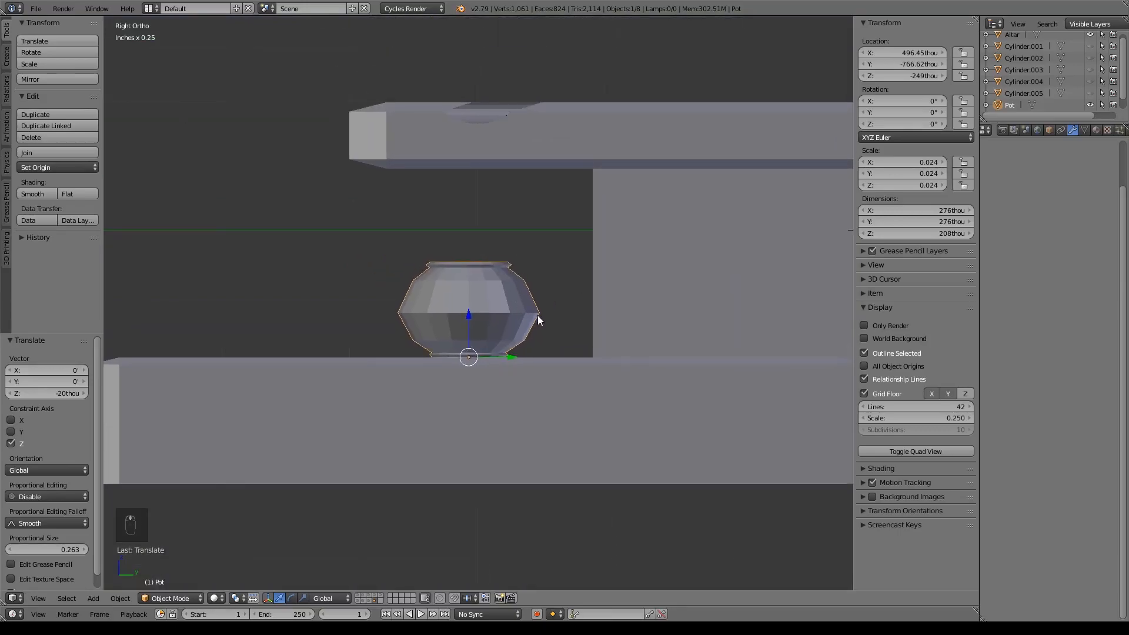
key("KP_7")
key("z")
middle_click_drag(436, 328, 632, 335, "shift")
scroll(631, 334, "up", 2)
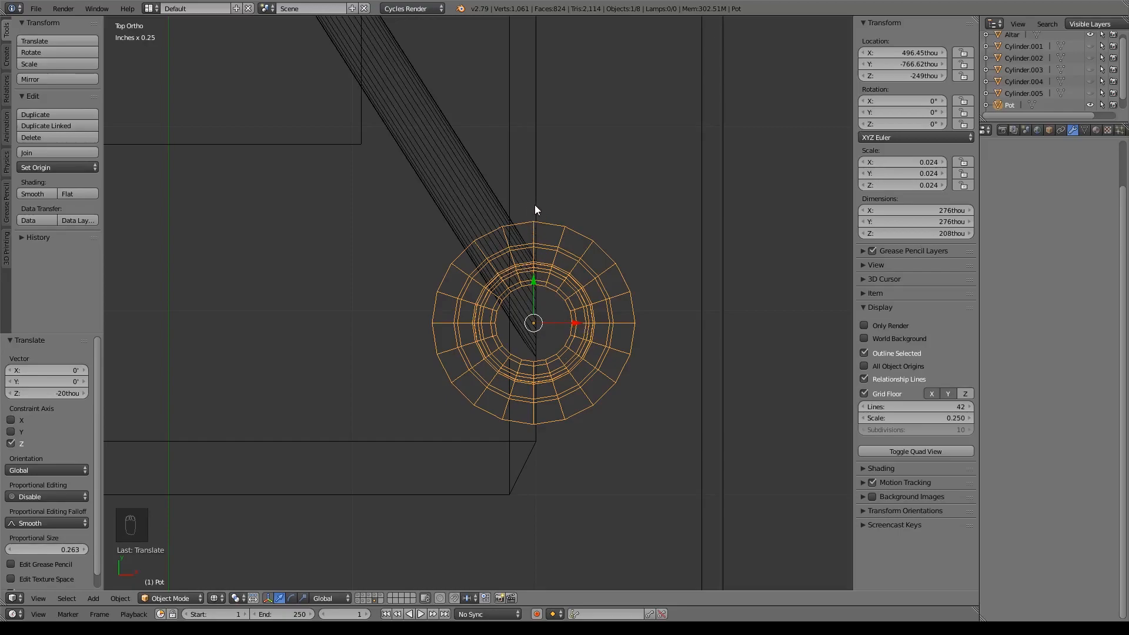
left_click_drag(574, 325, 576, 325)
key("z")
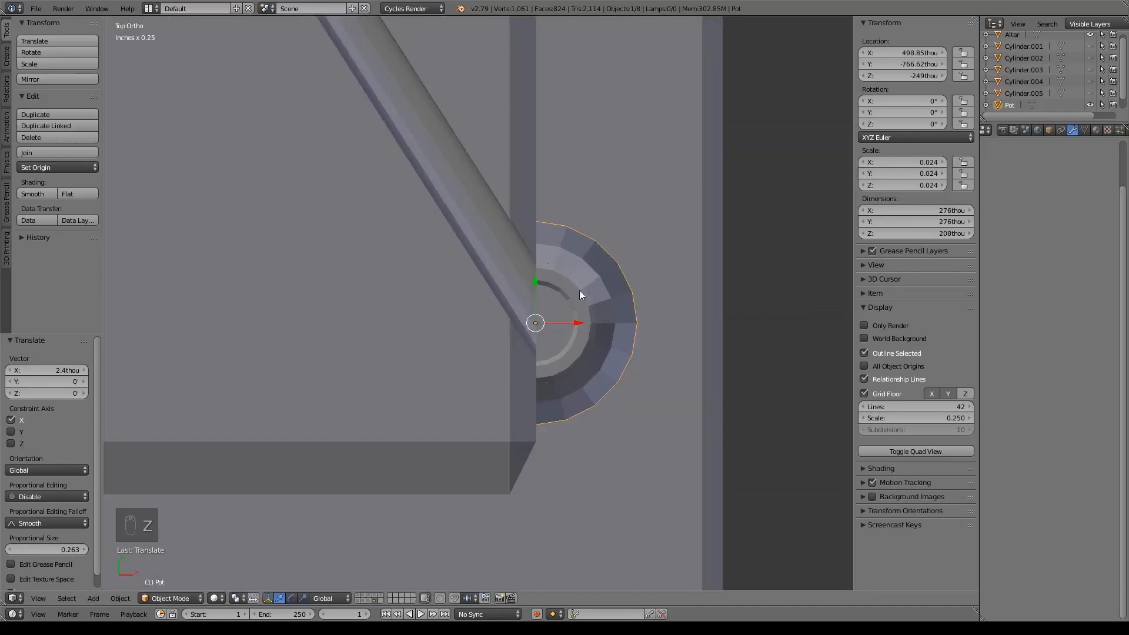
Duplicate the pot about 953 thou along Y to the end of the short groove on the same side
scroll(566, 274, "down", 9)
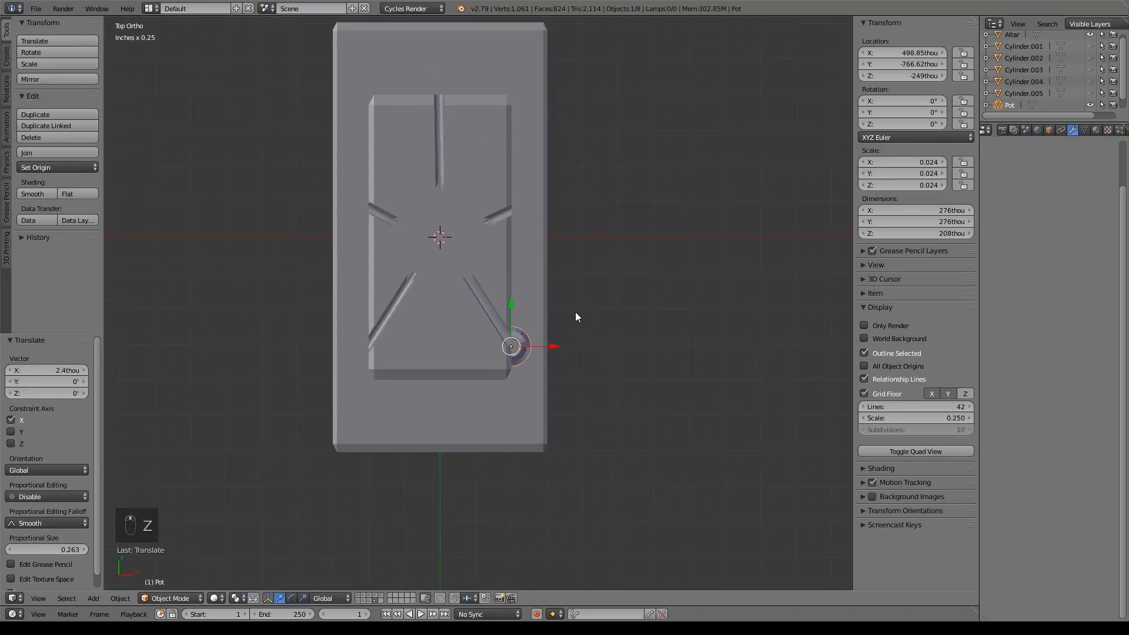
key("shift+d")
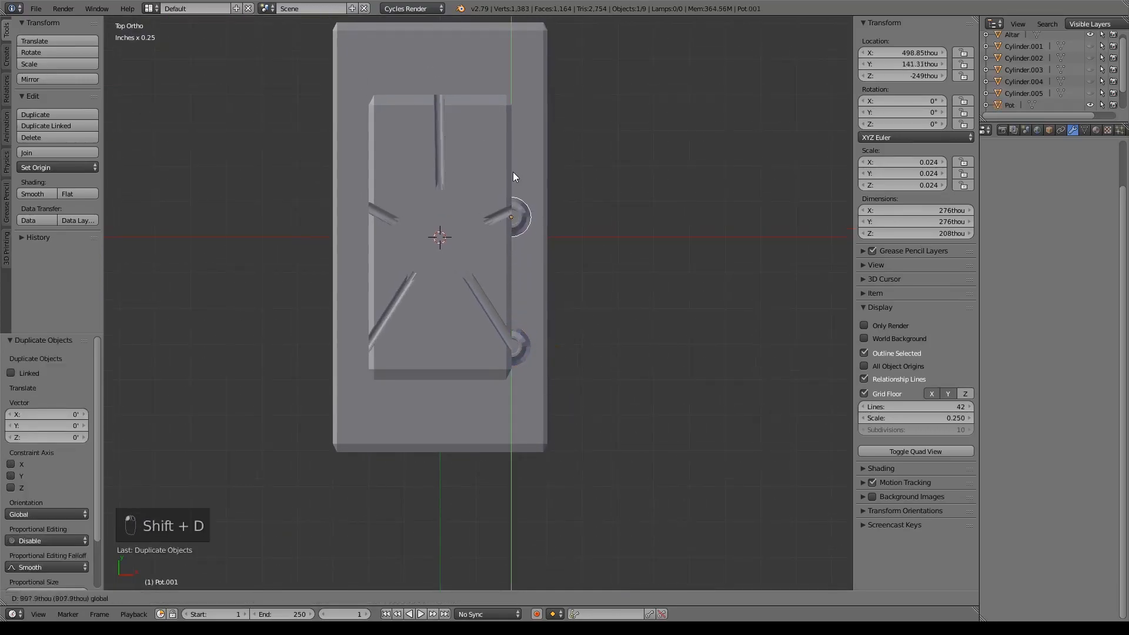
left_click(513, 166)
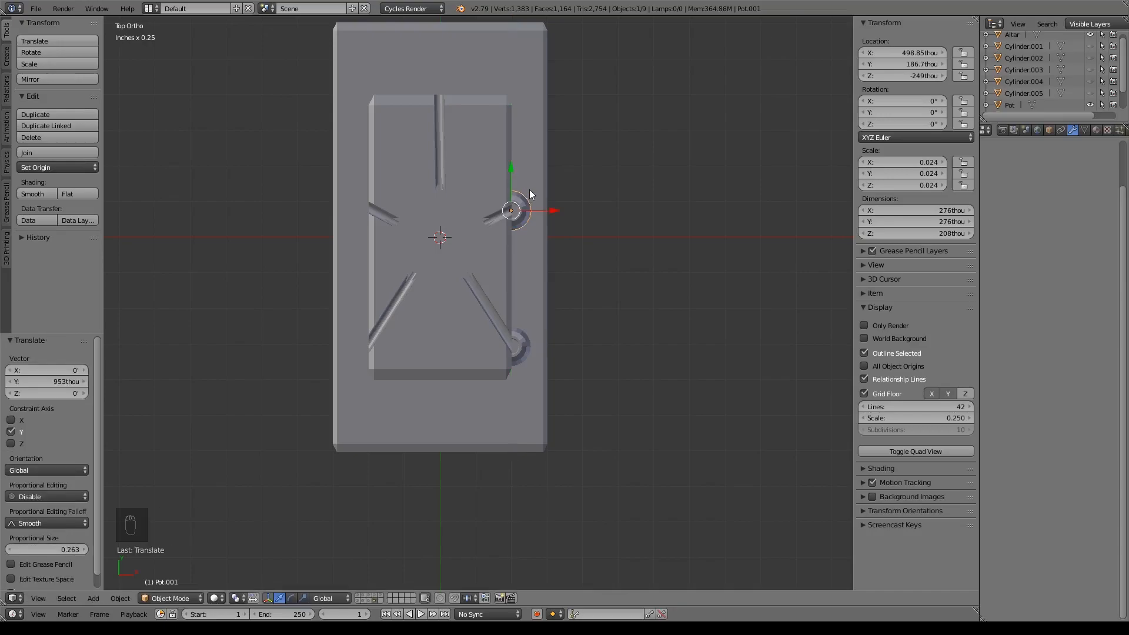
middle_click_drag(529, 190, 543, 241, "shift")
key("shift+d")
right_click(543, 241)
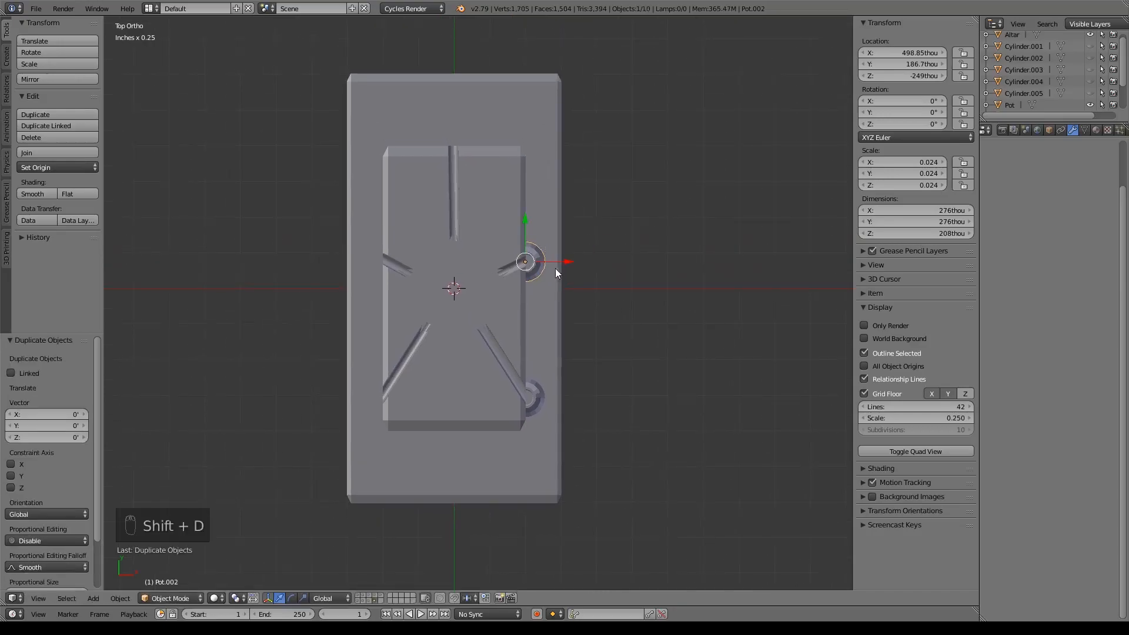
key("ctrl+z")
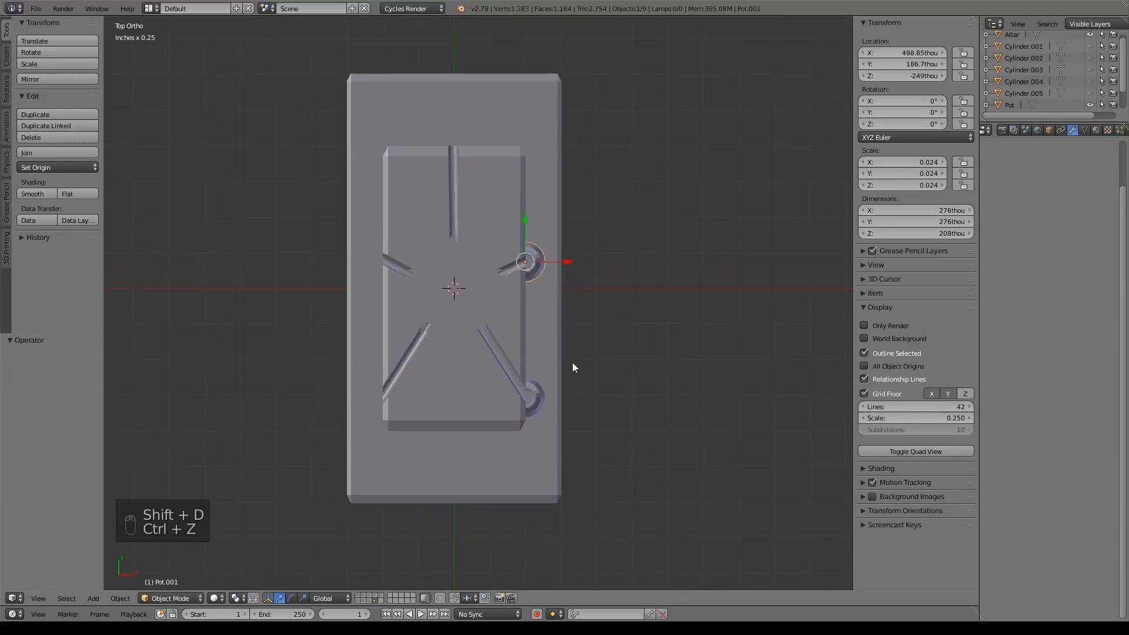
Duplicate both pots together along negative X to the opposite side of the altar
right_click(538, 398, "shift")
key("shift+d")
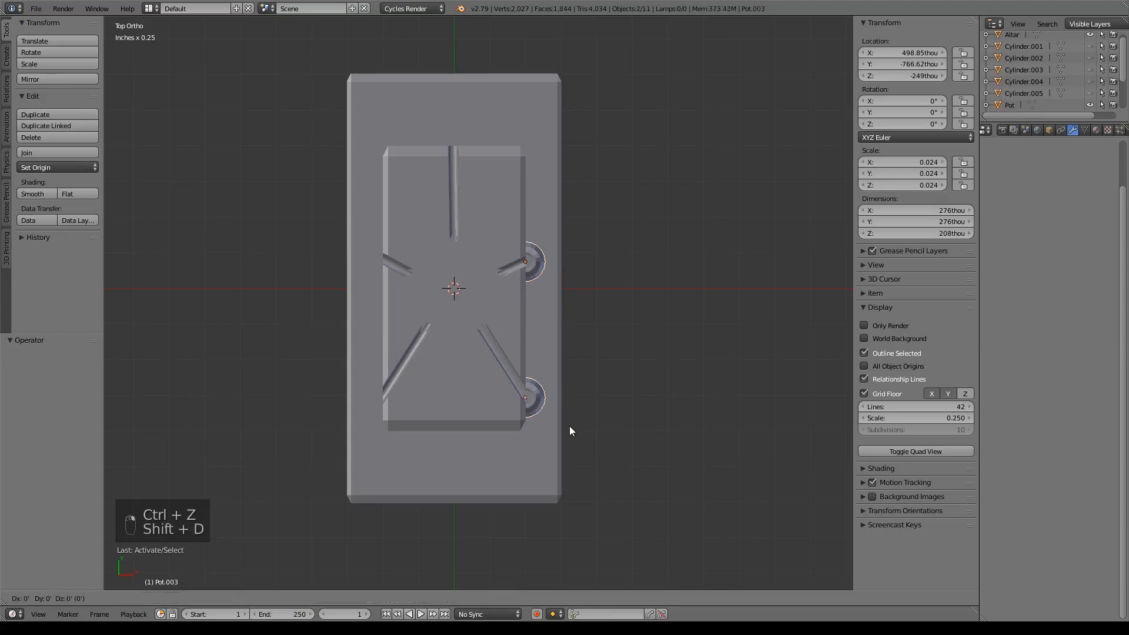
key("x")
left_click(429, 317)
Shift the duplicated pair about 18.2 thou along negative X to centre them on the altar top's edge
key("z")
scroll(395, 297, "up", 6)
scroll(394, 292, "up", 1)
middle_click_drag(347, 289, 647, 349, "shift")
middle_click_drag(490, 317, 543, 328, "shift")
left_click_drag(495, 491, 482, 493)
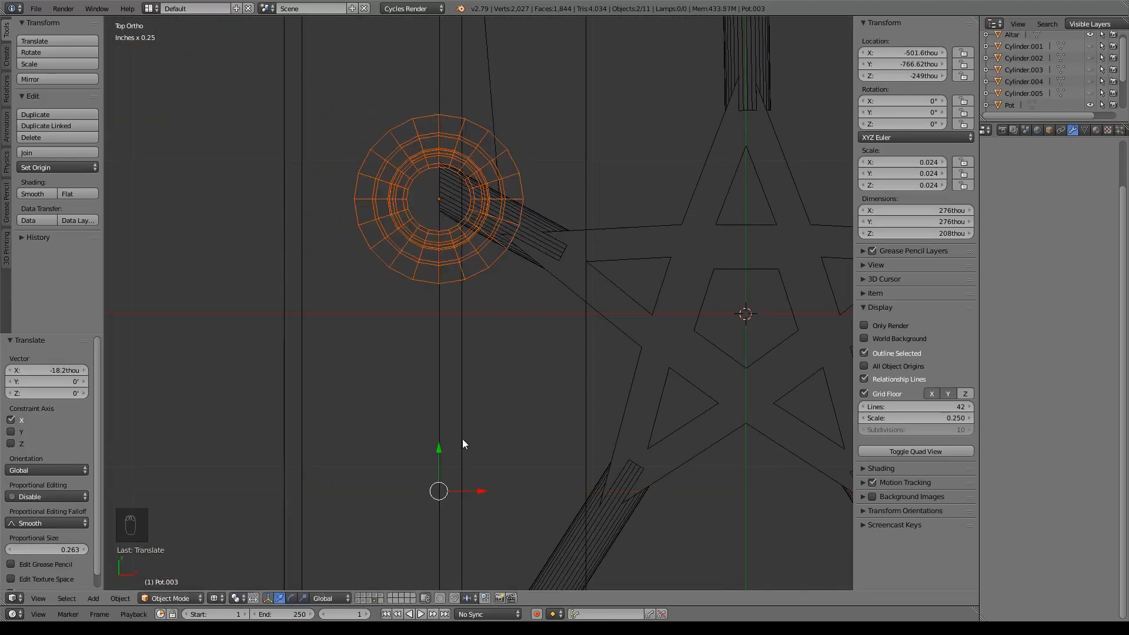
key("z")
Duplicate the pot by the short groove on the negative X side about 504 thou along X and 822 thou along Y to the central groove's end
scroll(459, 411, "down", 5)
right_click(442, 274)
middle_click_drag(610, 176, 534, 330, "shift")
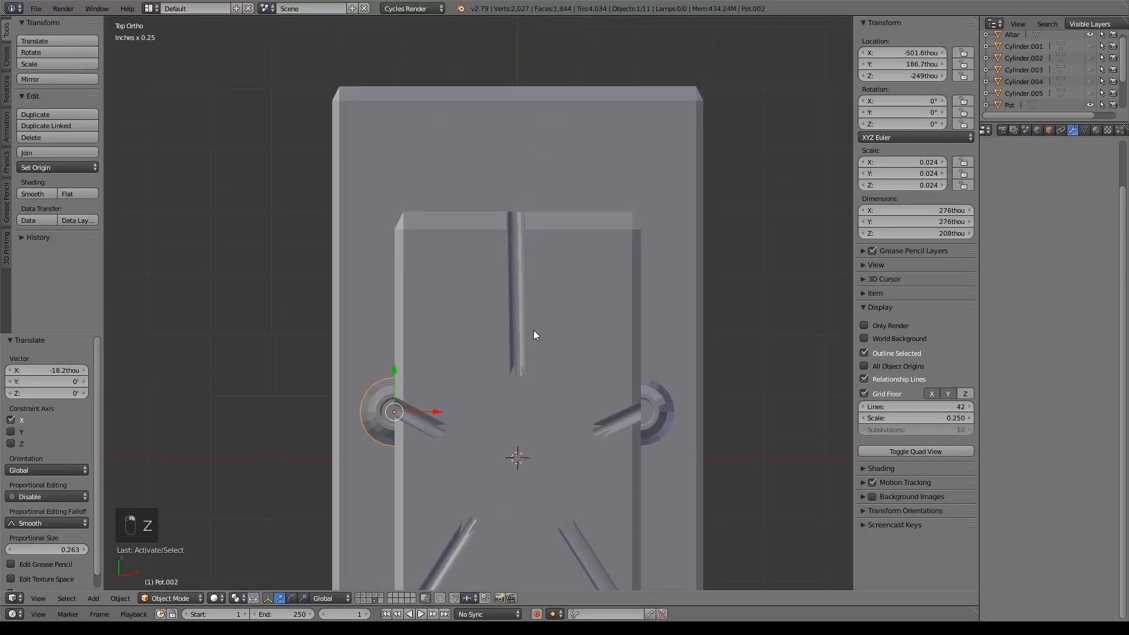
key("shift+d")
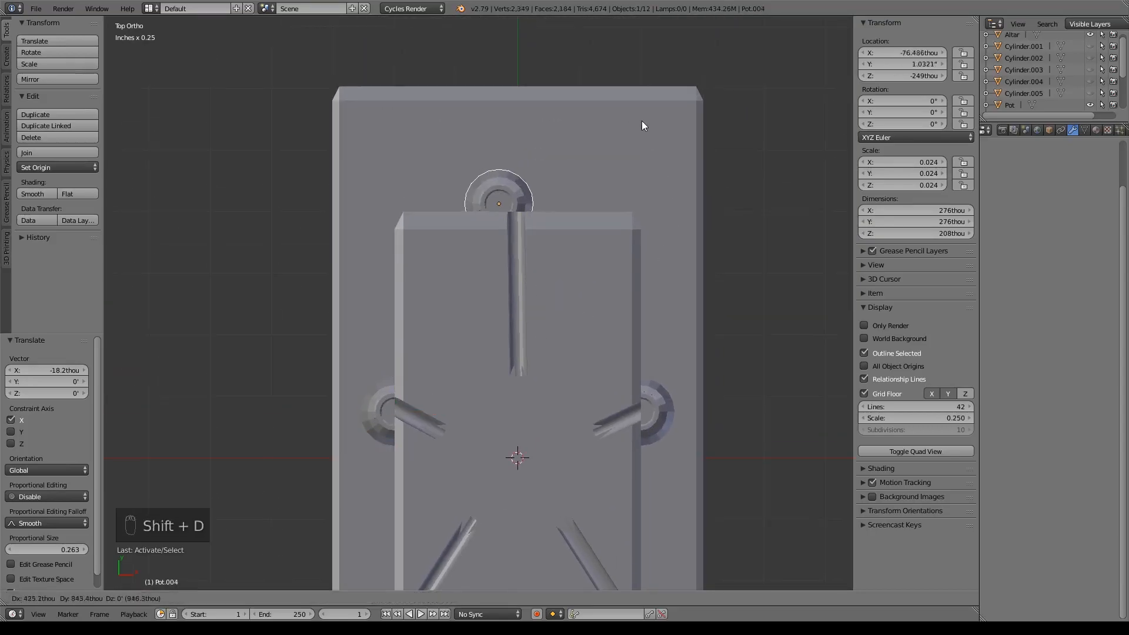
left_click(658, 128)
Align the central groove's pot by moving it about 12 thou along negative X and 7.2 thou along negative Y
scroll(636, 231, "up", 6)
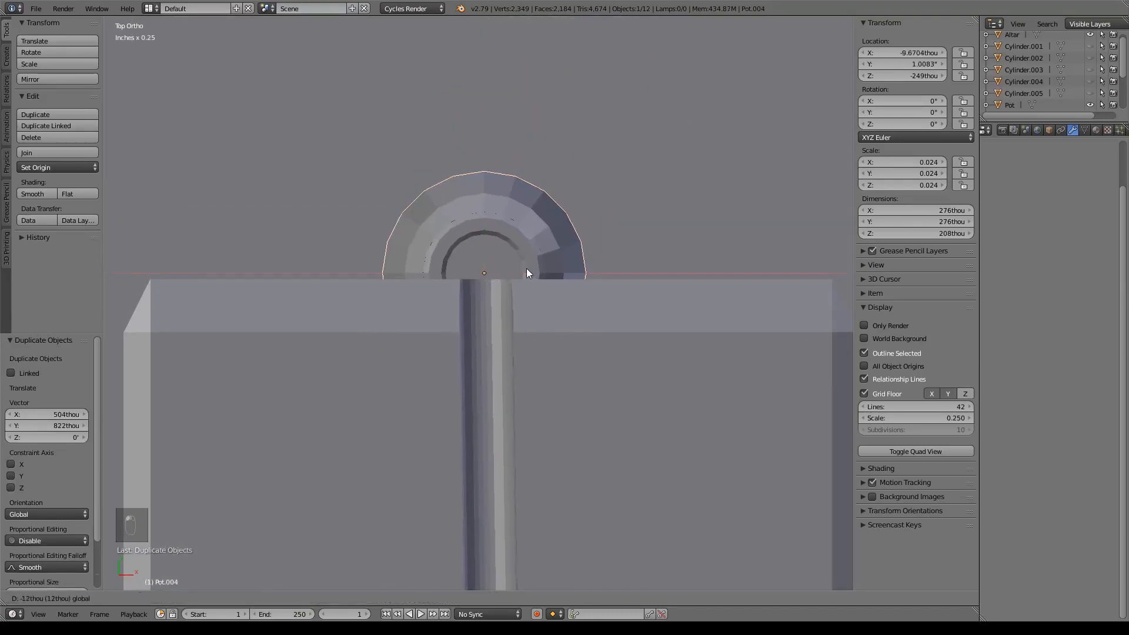
left_click(523, 266)
key("z")
left_click_drag(485, 228, 488, 233)
key("z")
Apply rotation and scale, followed by location, to the altar and all five pots
scroll(555, 284, "down", 8)
middle_click_drag(584, 421, 496, 284)
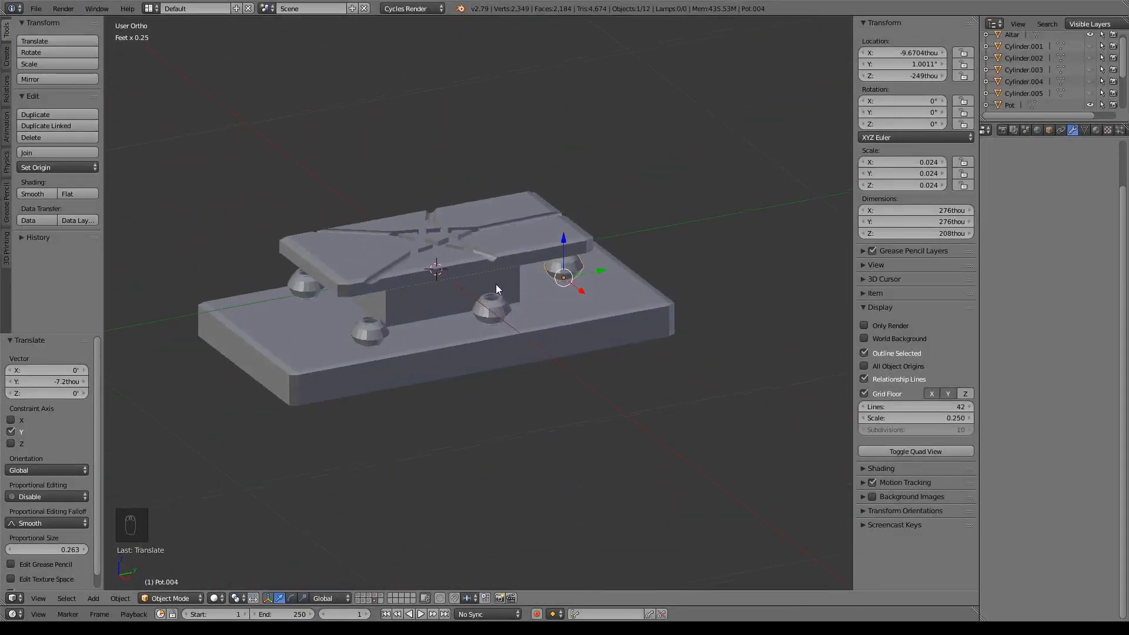
right_click(611, 312)
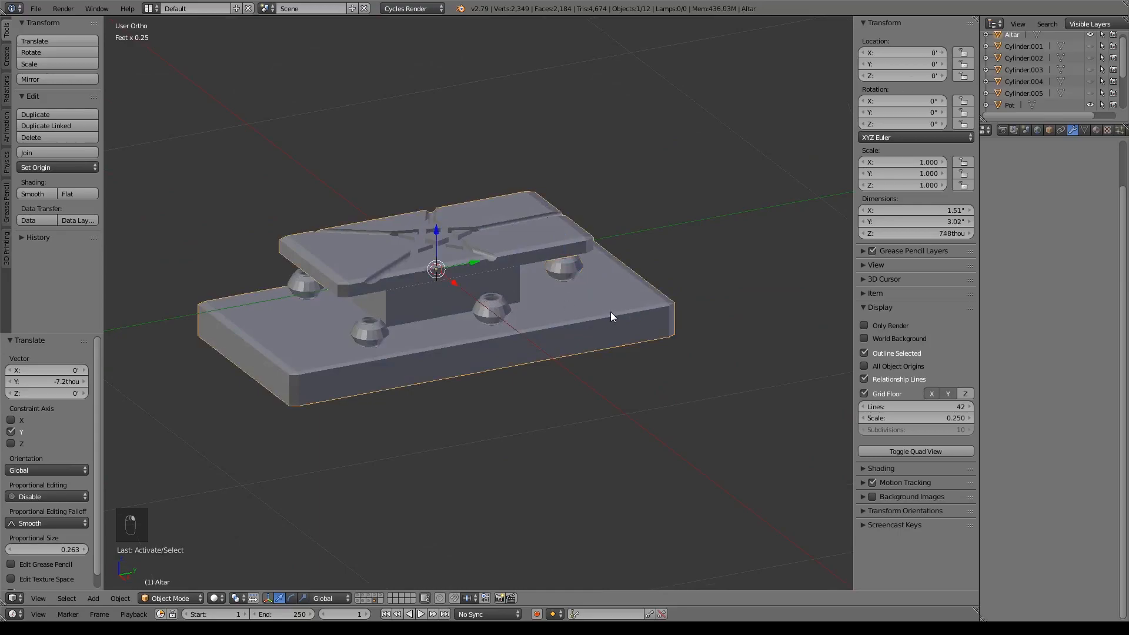
key("a")
key("a")
key("a")
key("ctrl+a")
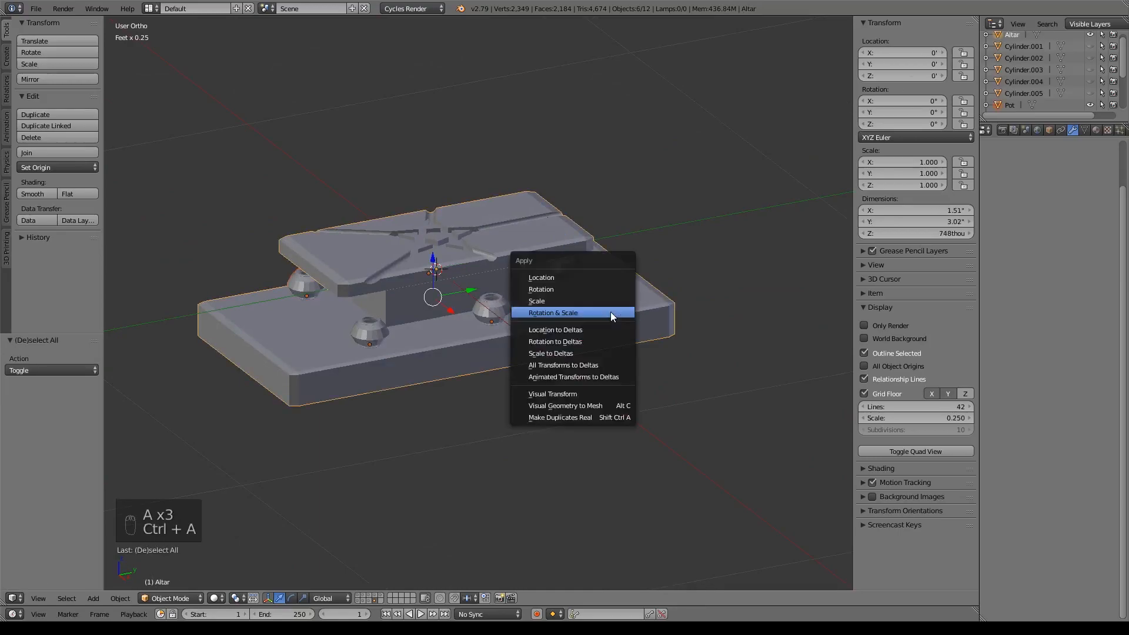
left_click(610, 312)
key("ctrl+a")
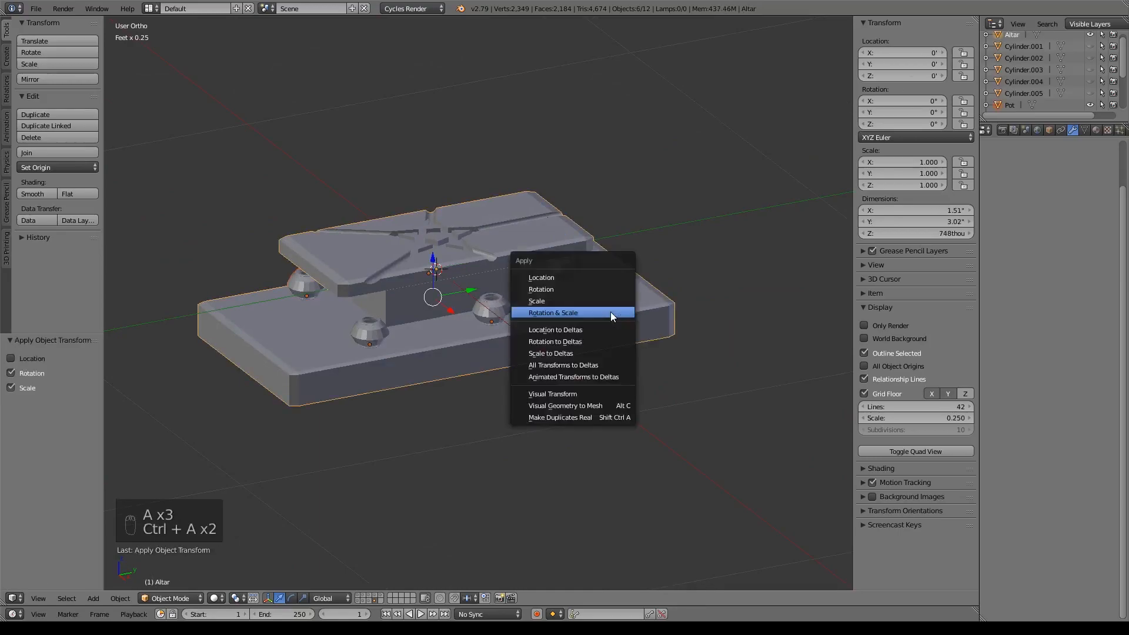
left_click(563, 278)
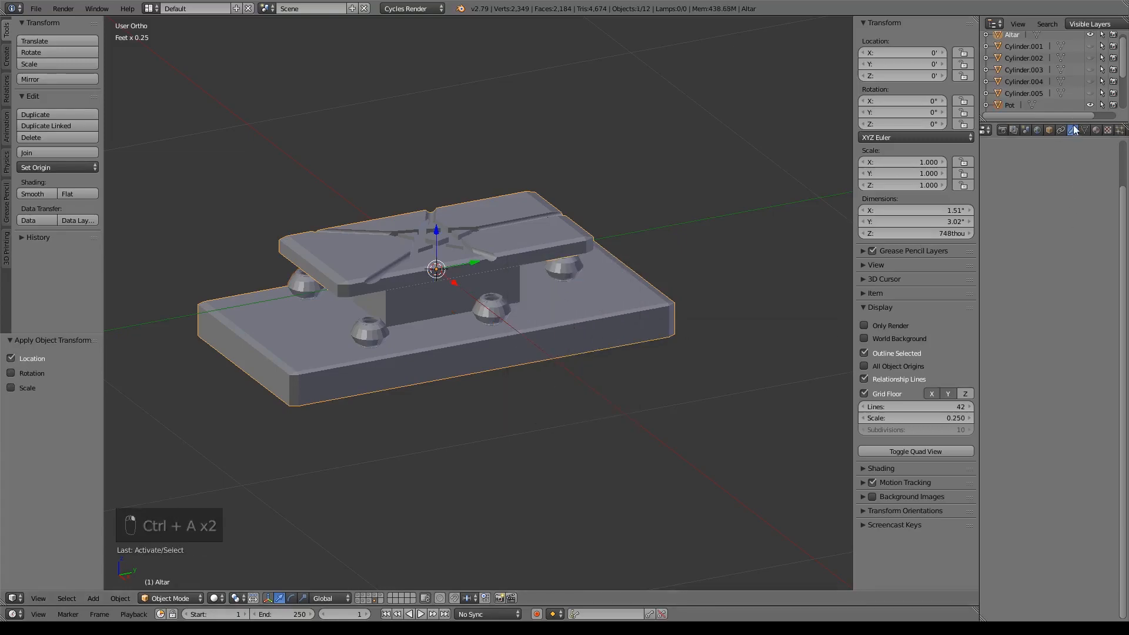
Add a Boolean modifier set to Union on the altar and copy it four times
right_click(546, 309)
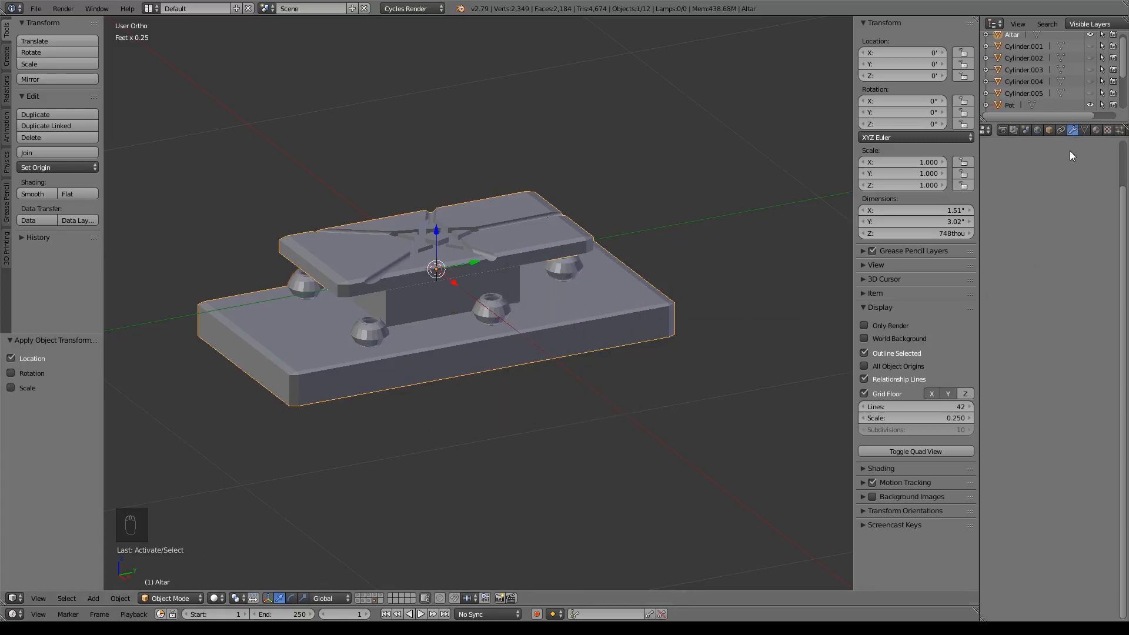
left_click(1023, 170)
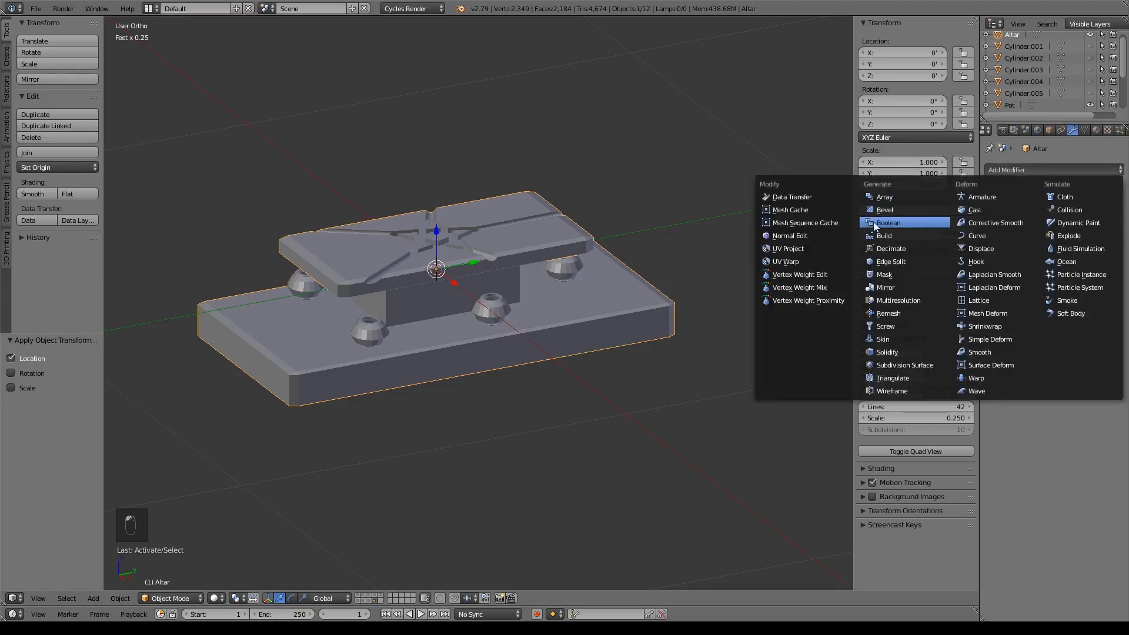
left_click(888, 223)
left_click(1024, 235)
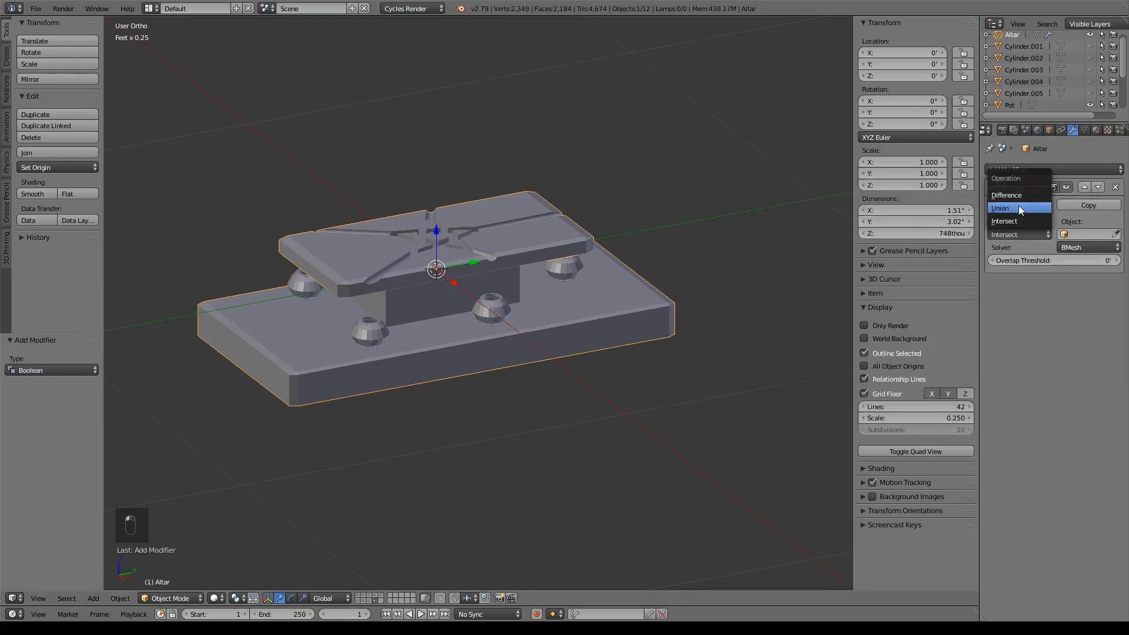
left_click(1018, 207)
left_click(1002, 235)
left_click(1006, 207)
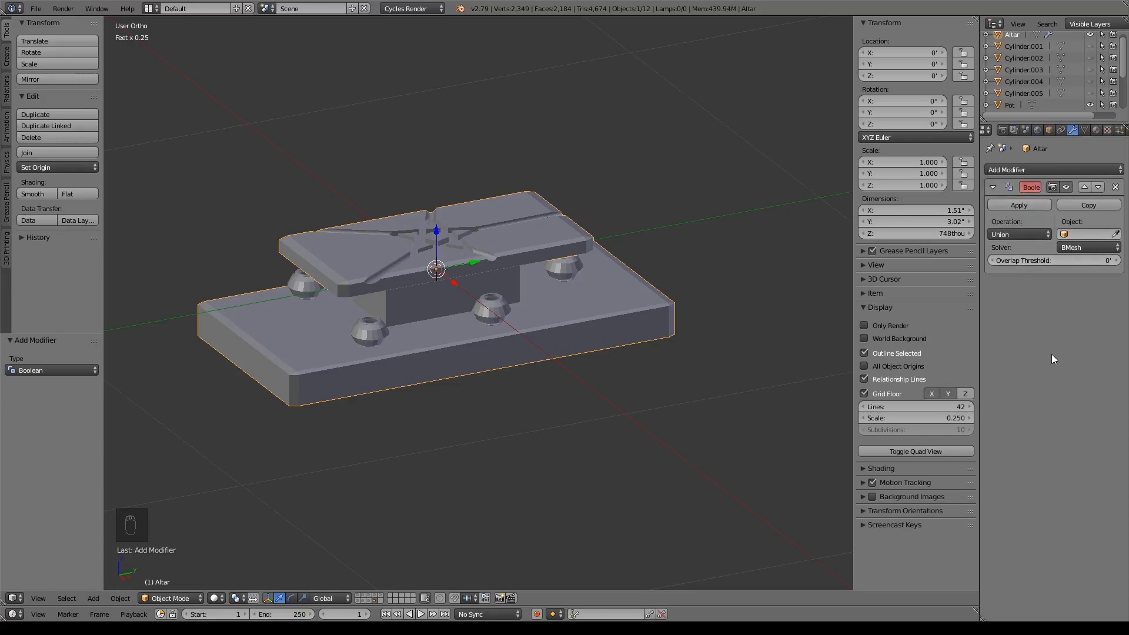
left_click(1078, 207)
left_click(1078, 206)
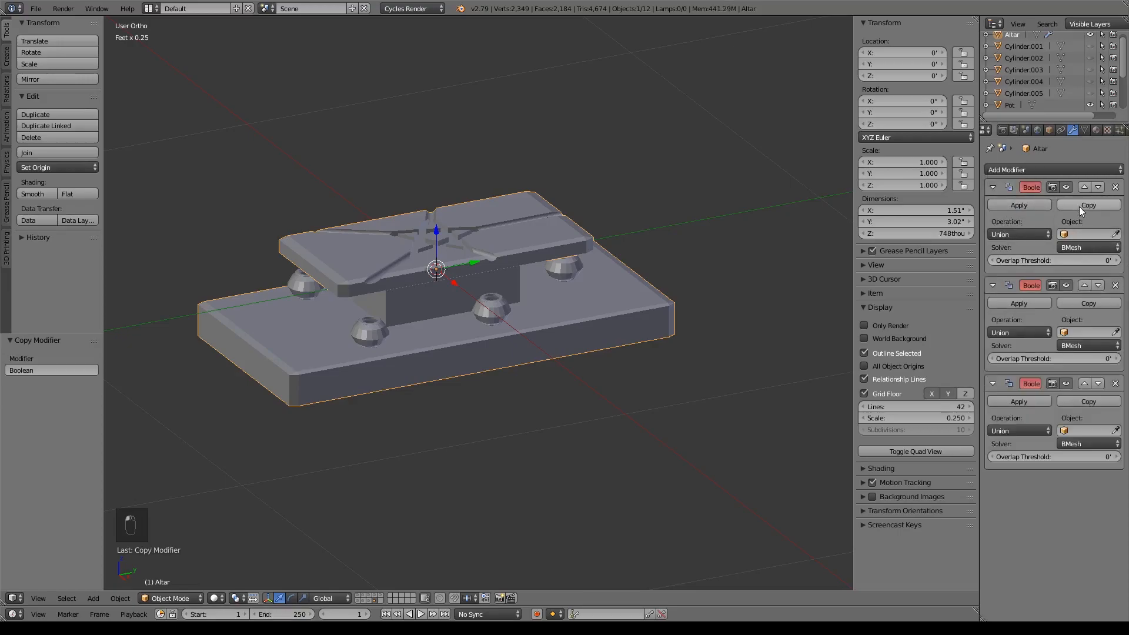
left_click(1078, 206)
left_click(1078, 206)
Assign Pot.004, Pot.001 and Pot as the objects of the altar's first three Union modifiers
left_click(1105, 234)
left_click(577, 273)
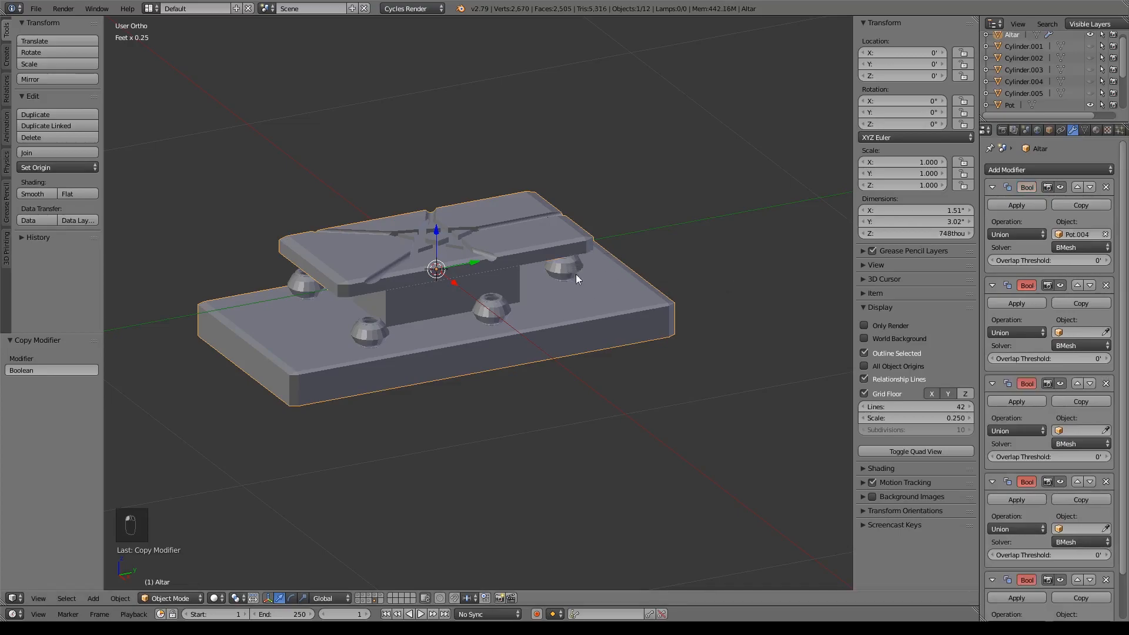
left_click(1105, 332)
left_click(493, 303)
left_click(1105, 430)
left_click(379, 332)
Assign Pot.003 and Pot.002 as the objects of the altar's last two Union modifiers
middle_click_drag(382, 334, 505, 360)
scroll(1091, 490, "down", 2)
left_click(1105, 479)
left_click(553, 336)
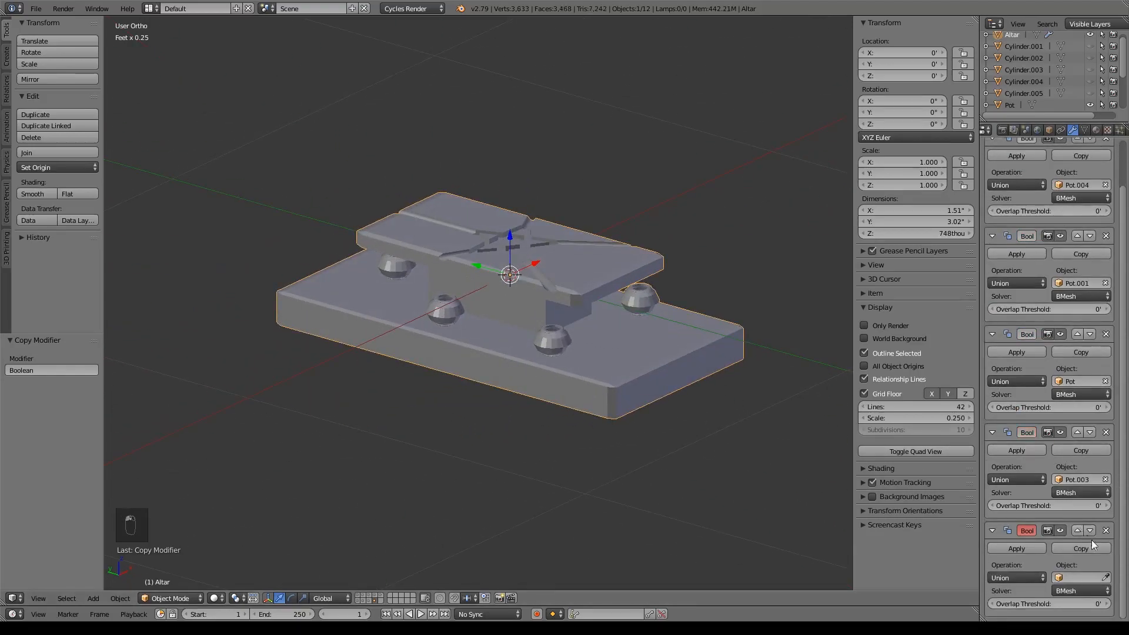
left_click(1105, 577)
left_click(444, 308)
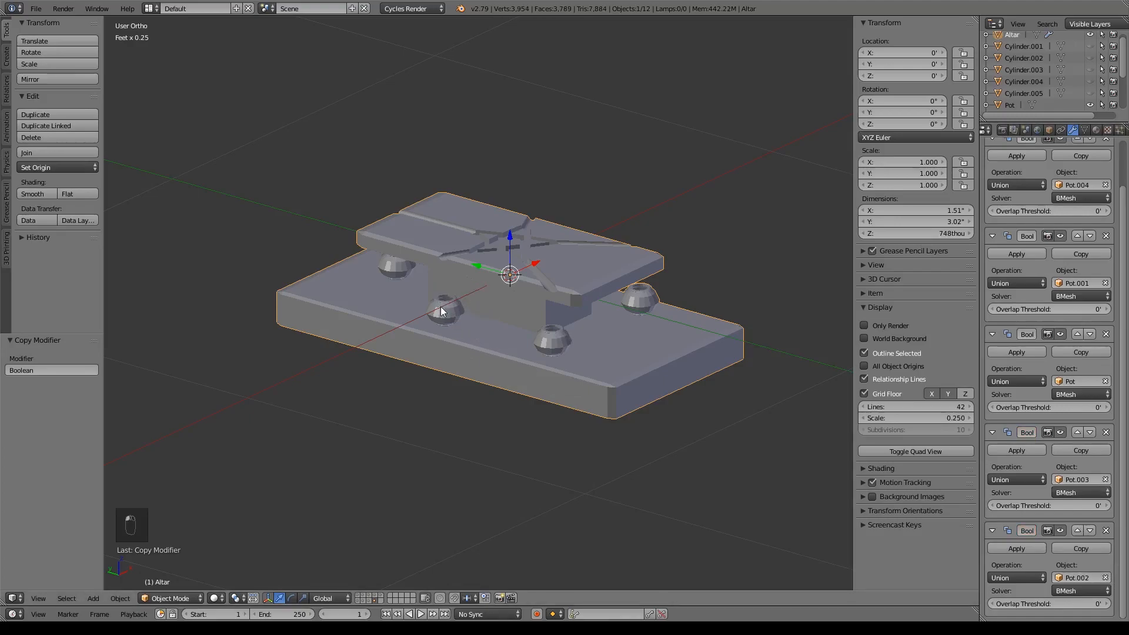
Hide the separate pot objects and apply all five Union modifiers on the altar
scroll(1091, 95, "down", 3)
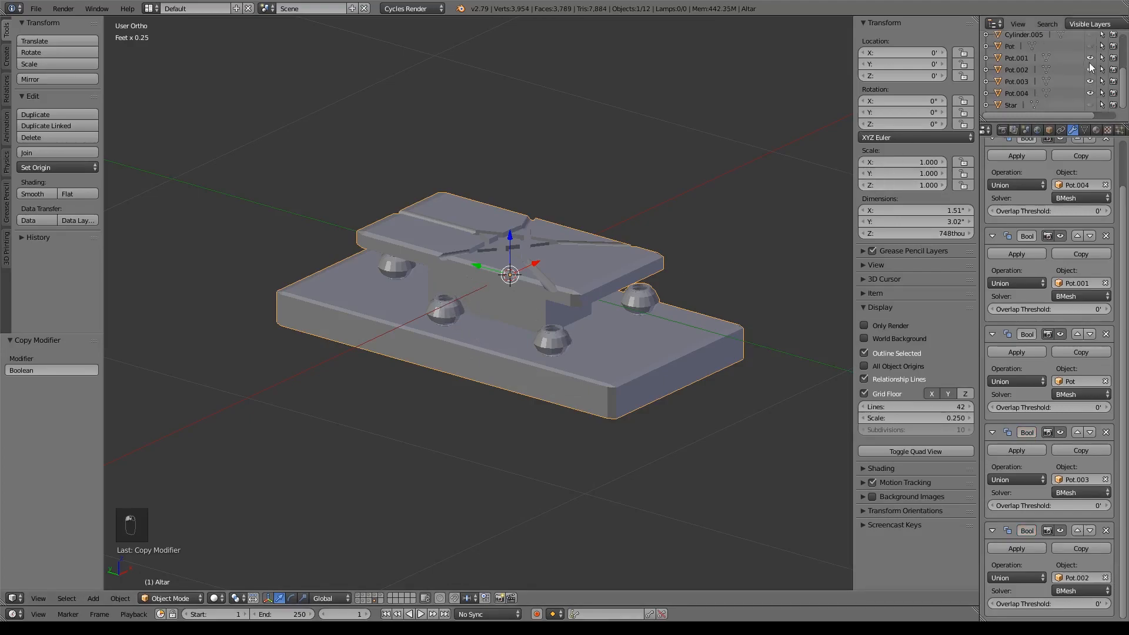
middle_click_drag(672, 271, 182, 287)
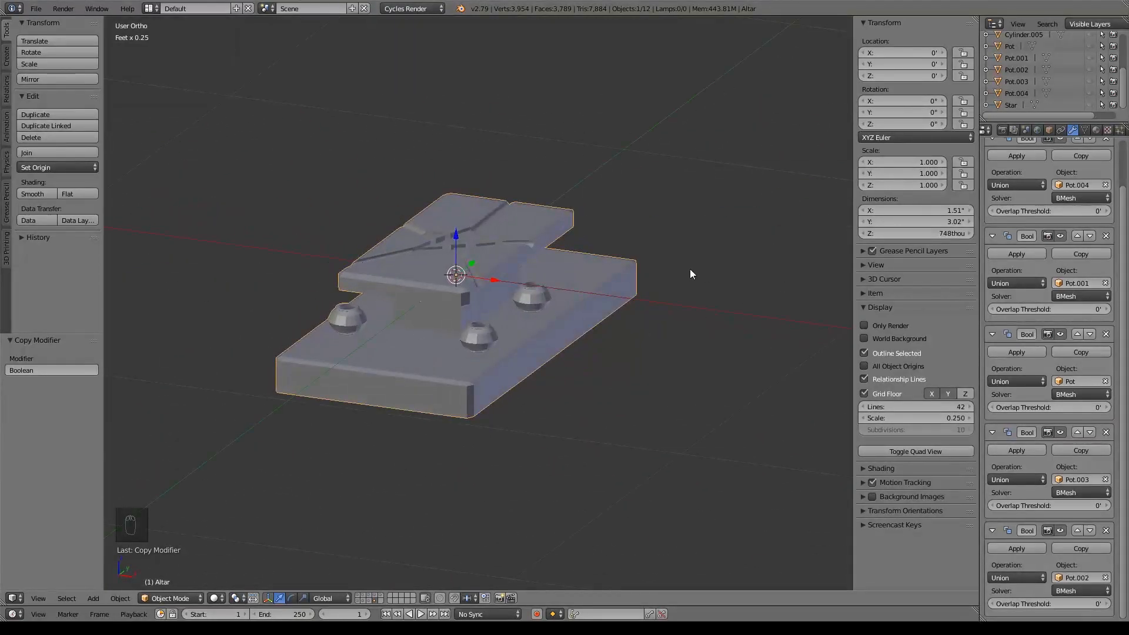
scroll(1045, 199, "up", 2)
left_click(1039, 205)
left_click(1039, 206)
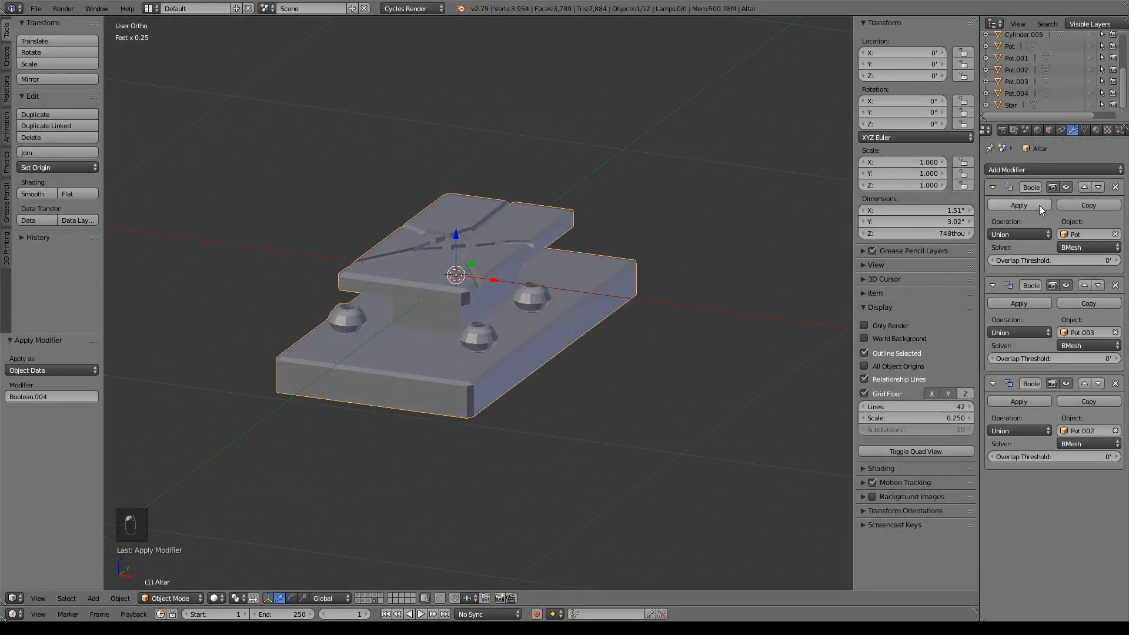
left_click(1038, 206)
left_click(1039, 205)
left_click(1039, 206)
Inspect the merged pots' mesh in Edit Mode with wireframe shading and return to Object Mode with solid shading
key("Tab")
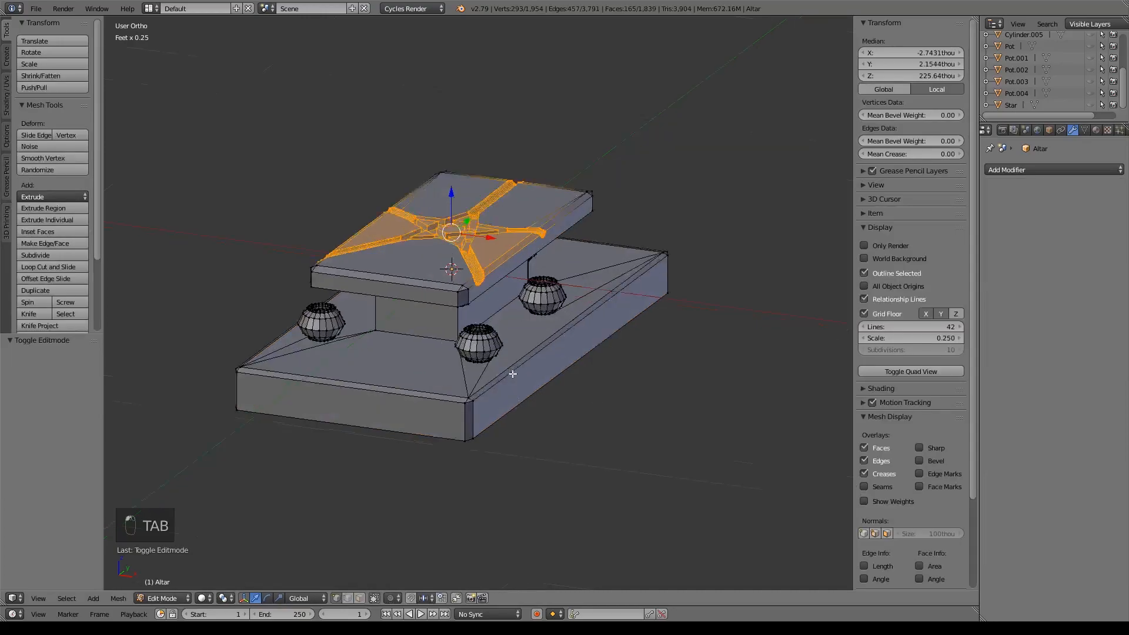
scroll(513, 376, "up", 3)
key("z")
middle_click_drag(597, 348, 558, 331)
scroll(532, 345, "up", 5)
middle_click_drag(443, 319, 534, 307, "shift")
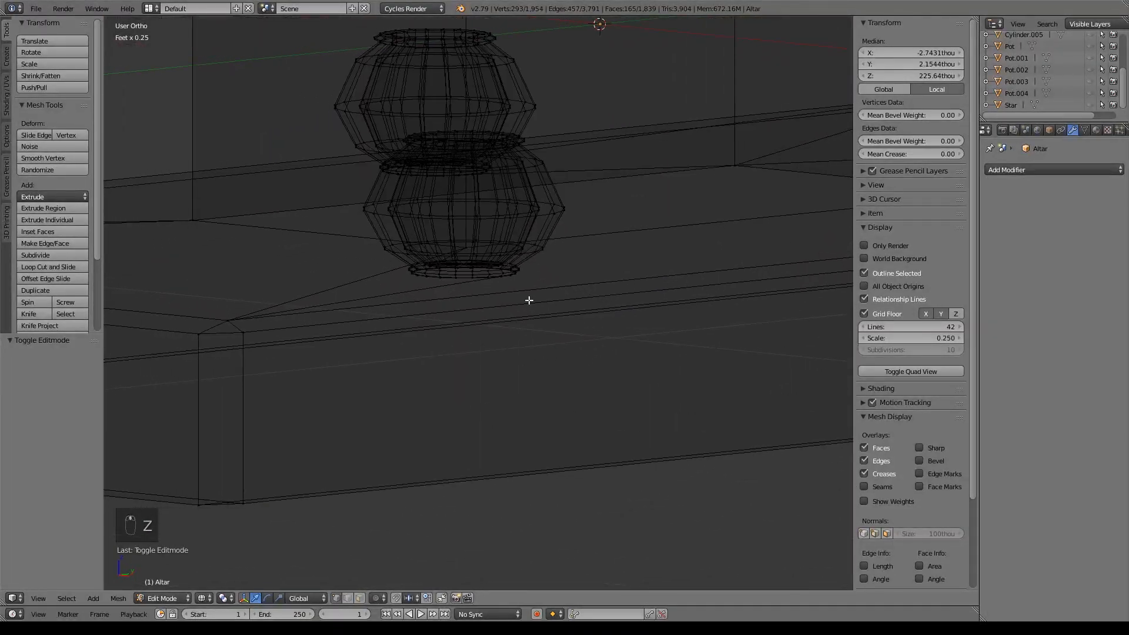
scroll(600, 172, "down", 5)
key("z")
mouse_move(601, 173)
middle_mouse_down()
mouse_move(585, 284)
mouse_move(605, 274)
mouse_move(675, 295)
mouse_move(584, 345)
mouse_move(672, 389)
mouse_move(735, 354)
mouse_move(640, 359)
mouse_move(591, 325)
mouse_move(597, 305)
middle_mouse_up()
scroll(655, 322, "up", 2)
key("Tab")
scroll(591, 323, "down", 4)
key("ctrl+z")
key("ctrl+z")
key("ctrl+z")
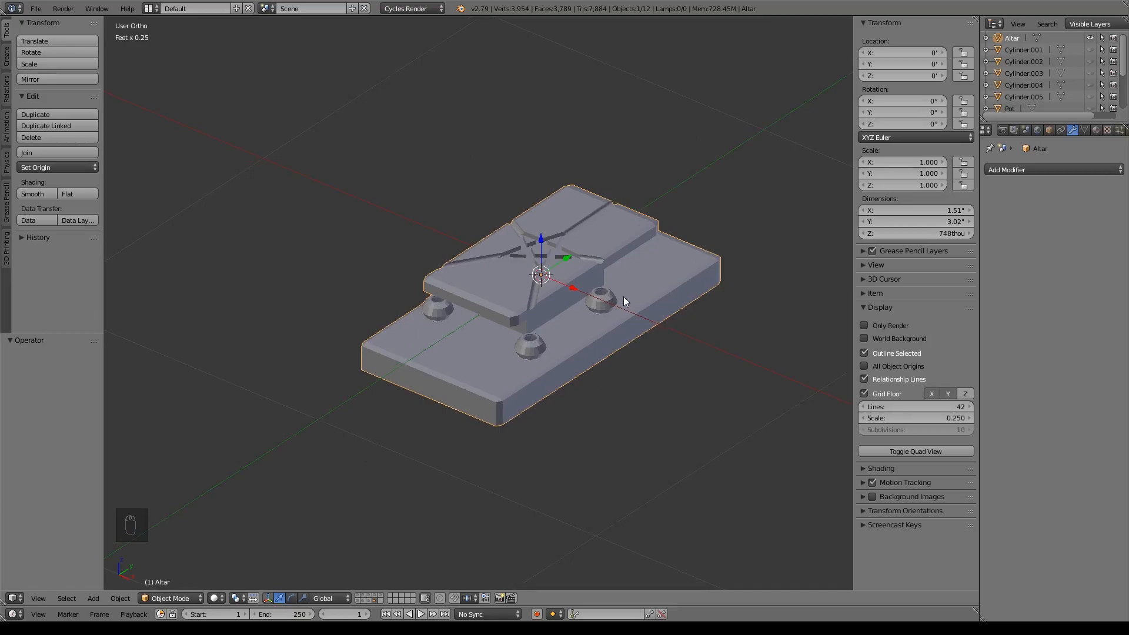
Examine the star carving, the grooves and the merged pots on the altar up close
scroll(622, 388, "up", 2)
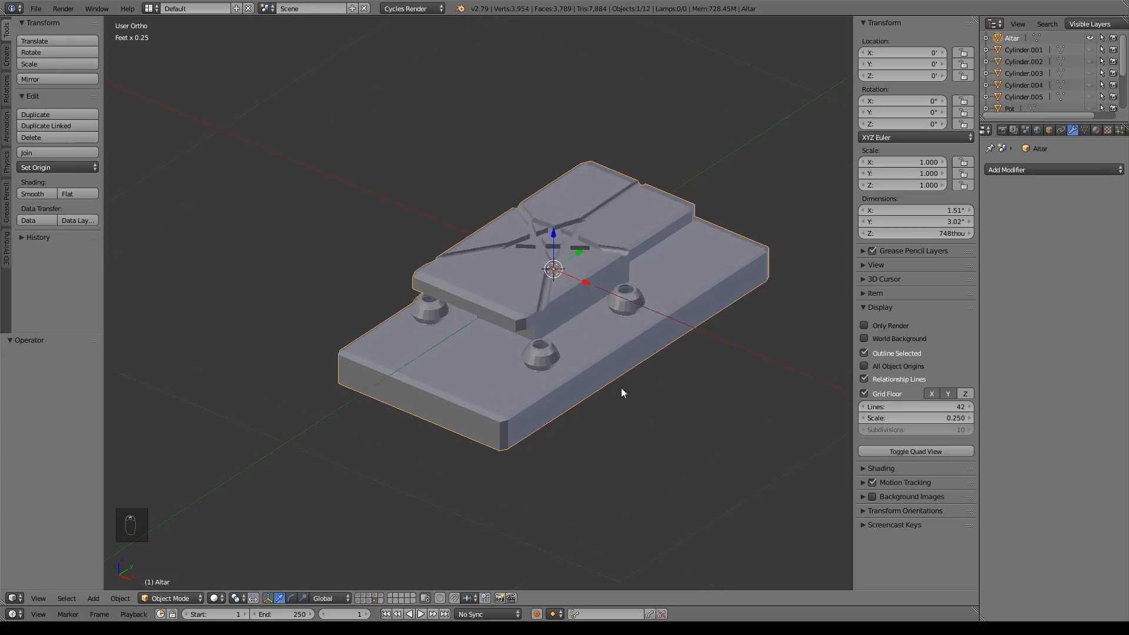
middle_click_drag(639, 297, 595, 305)
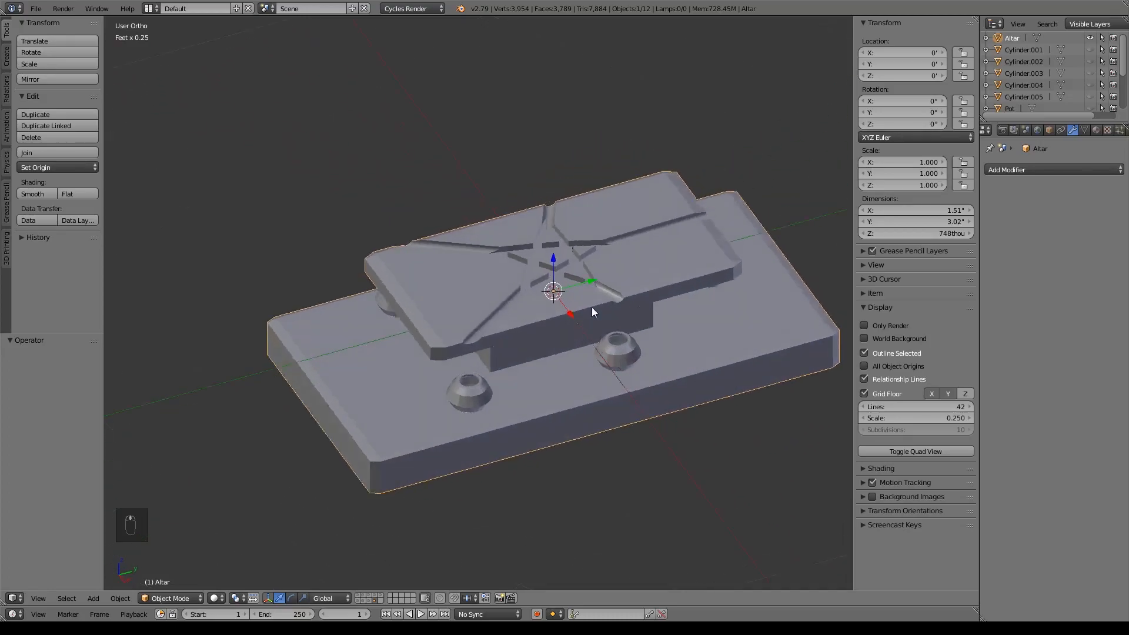
scroll(541, 312, "up", 5)
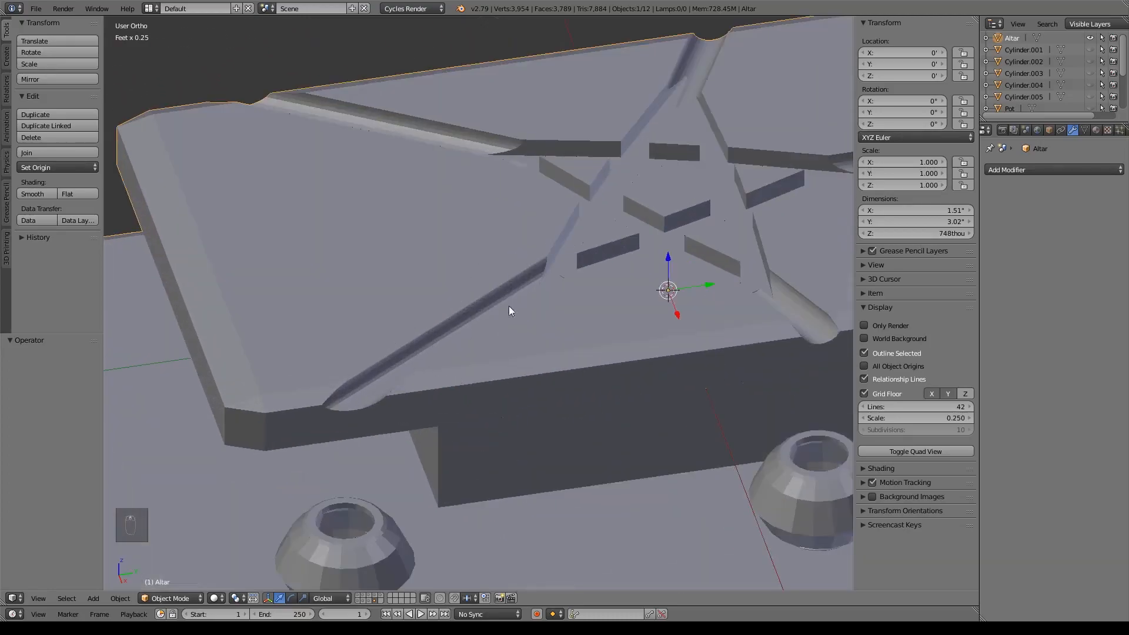
middle_click_drag(767, 272, 719, 285)
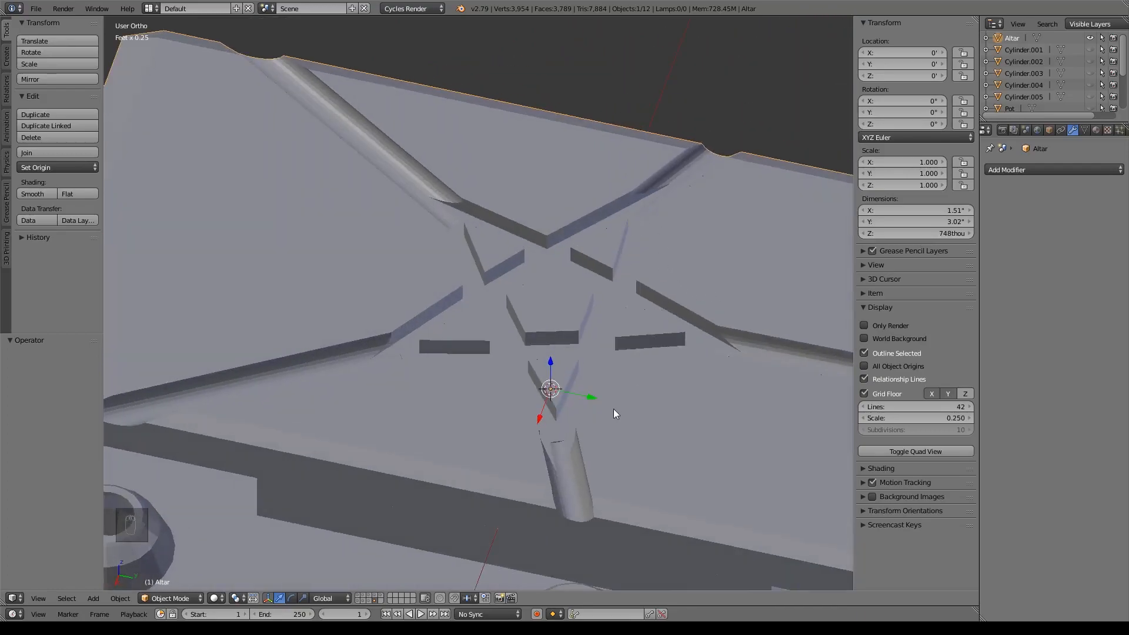
scroll(611, 441, "down", 4)
scroll(580, 295, "up", 7)
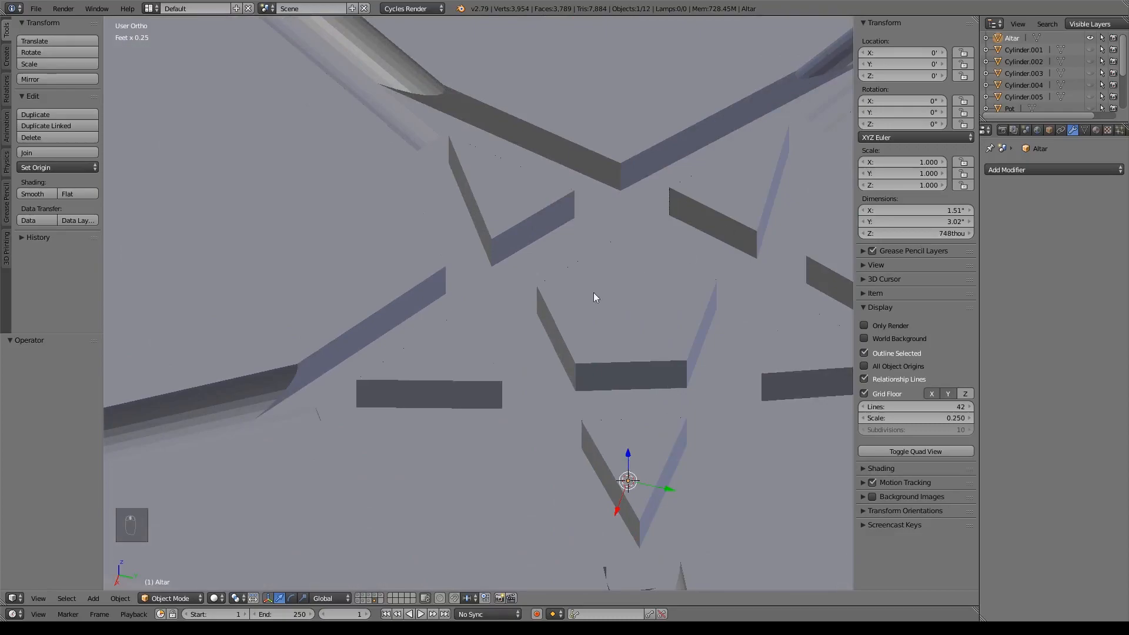
scroll(643, 280, "down", 5)
middle_click_drag(541, 341, 557, 292)
scroll(557, 292, "down", 2)
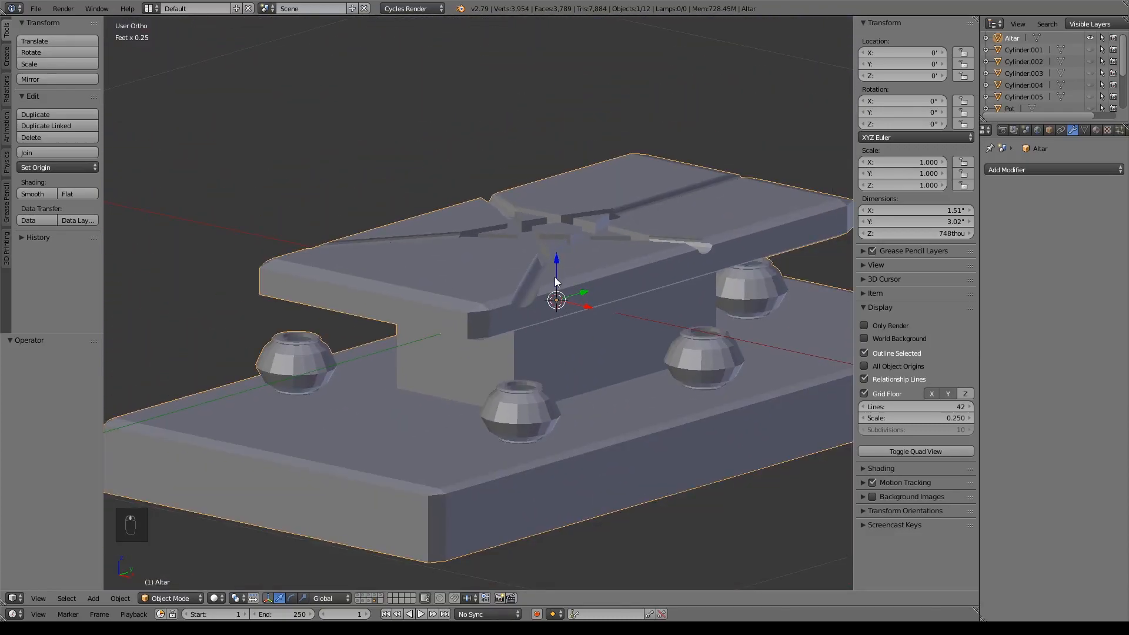
Duplicate the merged altar in place and hide the original
key("shift+d")
right_click(560, 202)
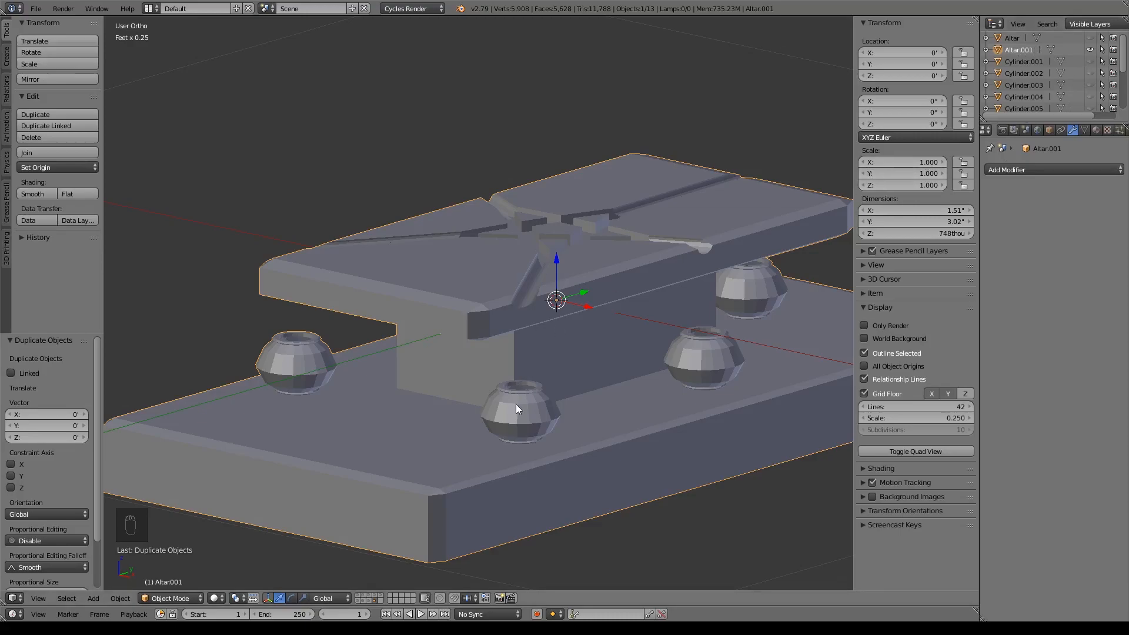
scroll(516, 377, "down", 2)
middle_click_drag(561, 336, 549, 349, "shift")
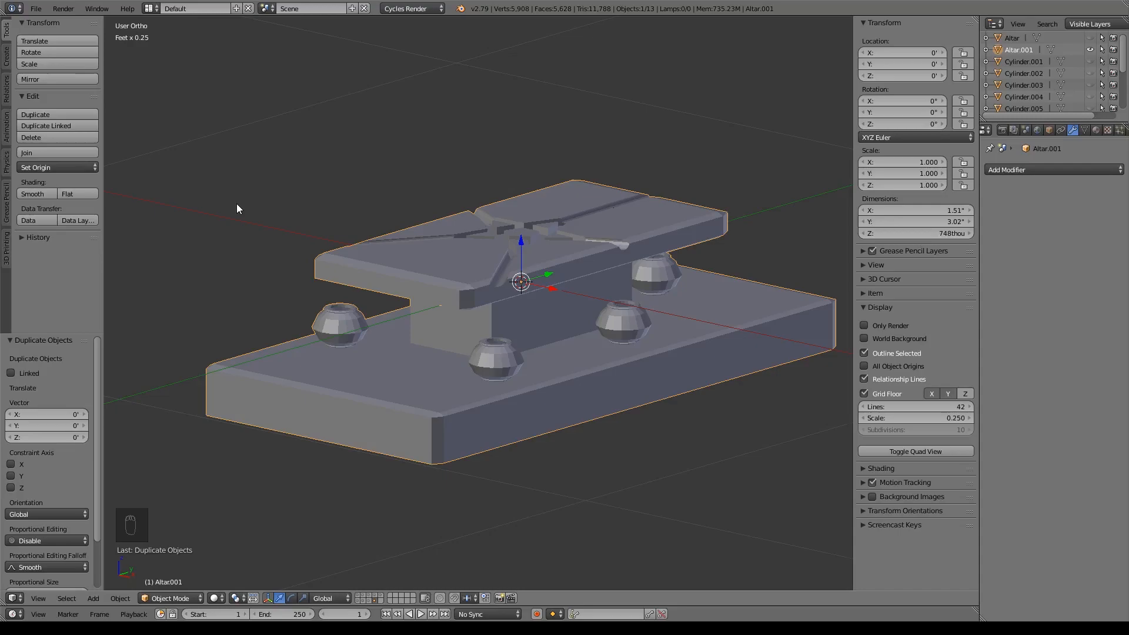
middle_click_drag(236, 203, 277, 200)
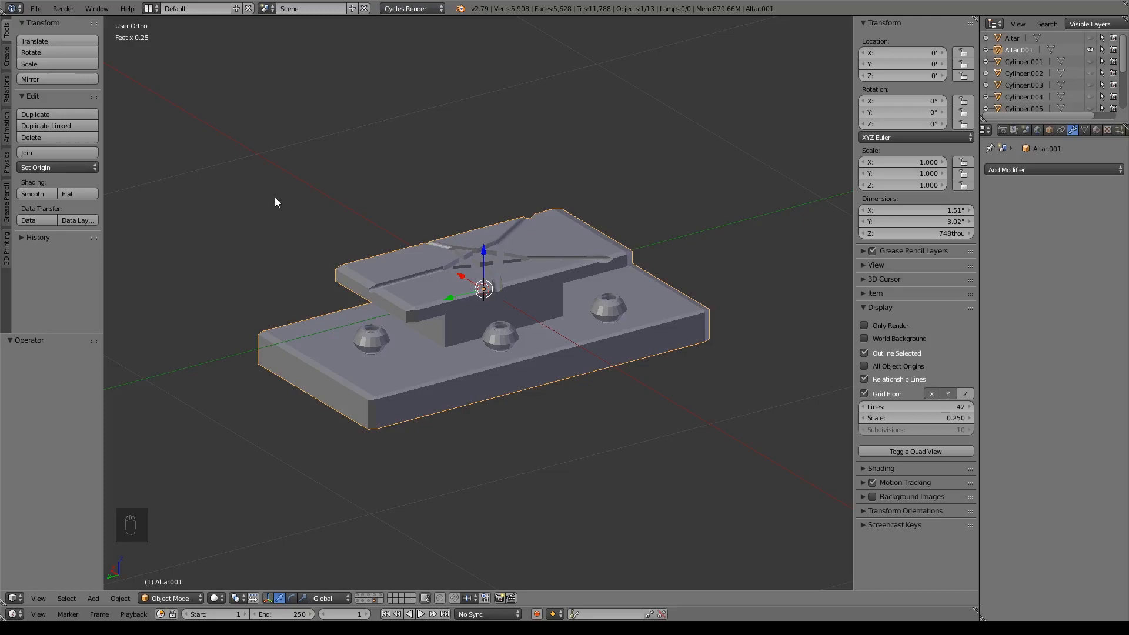
Import the STL file celticskull.stl from the files folder inside Celtic_Skull on the desktop
left_click(35, 8)
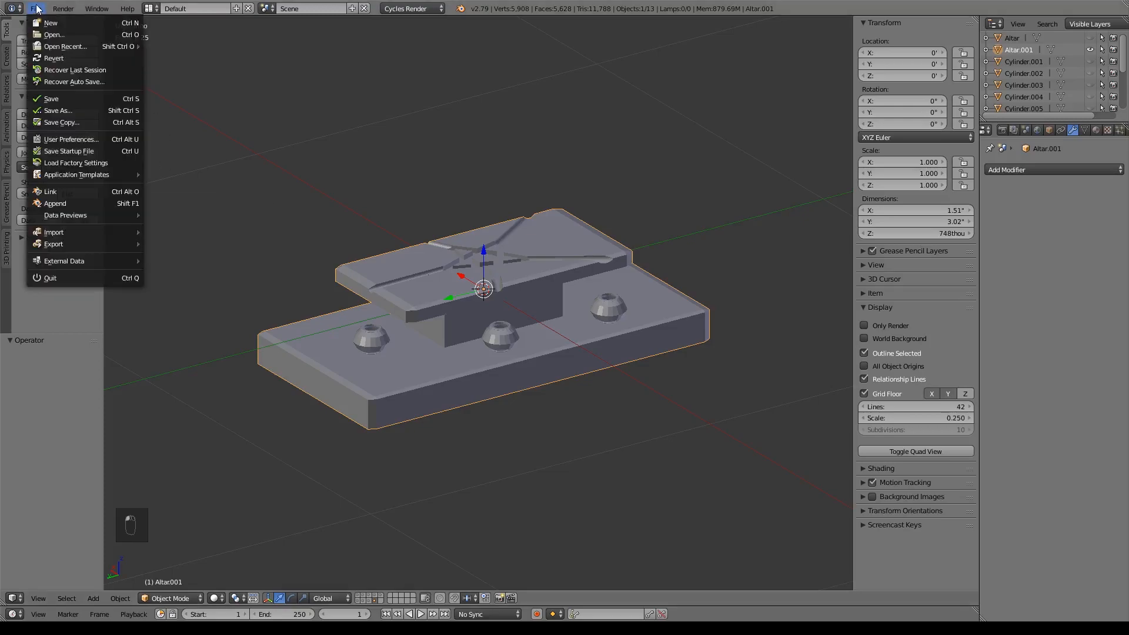
mouse_move(66, 241)
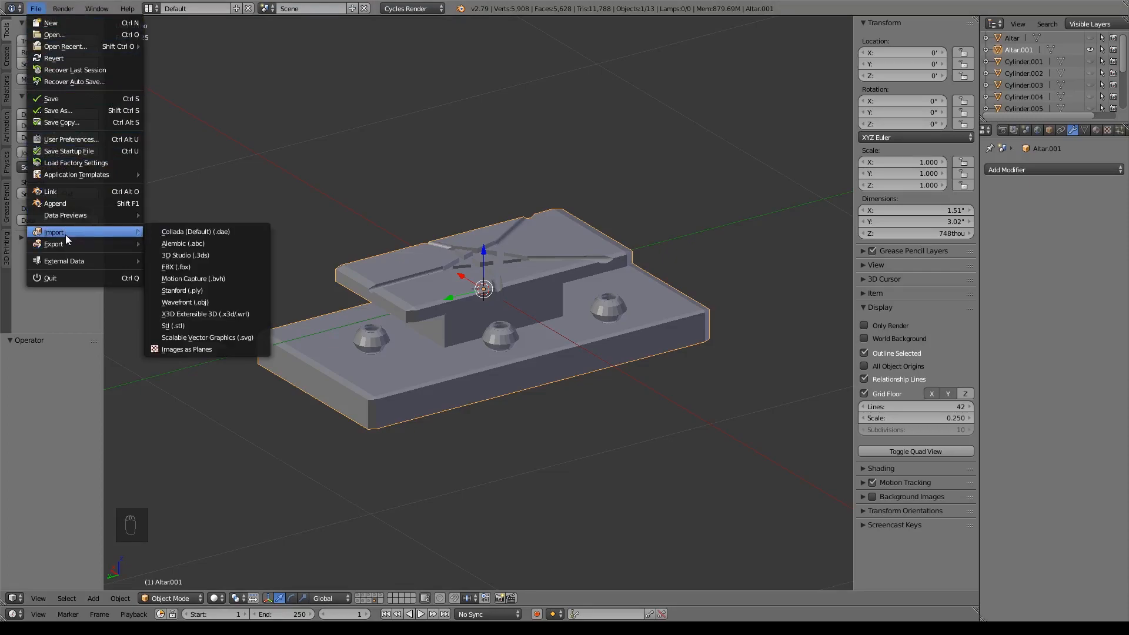
left_click(166, 325)
left_click(34, 259)
left_click(161, 82)
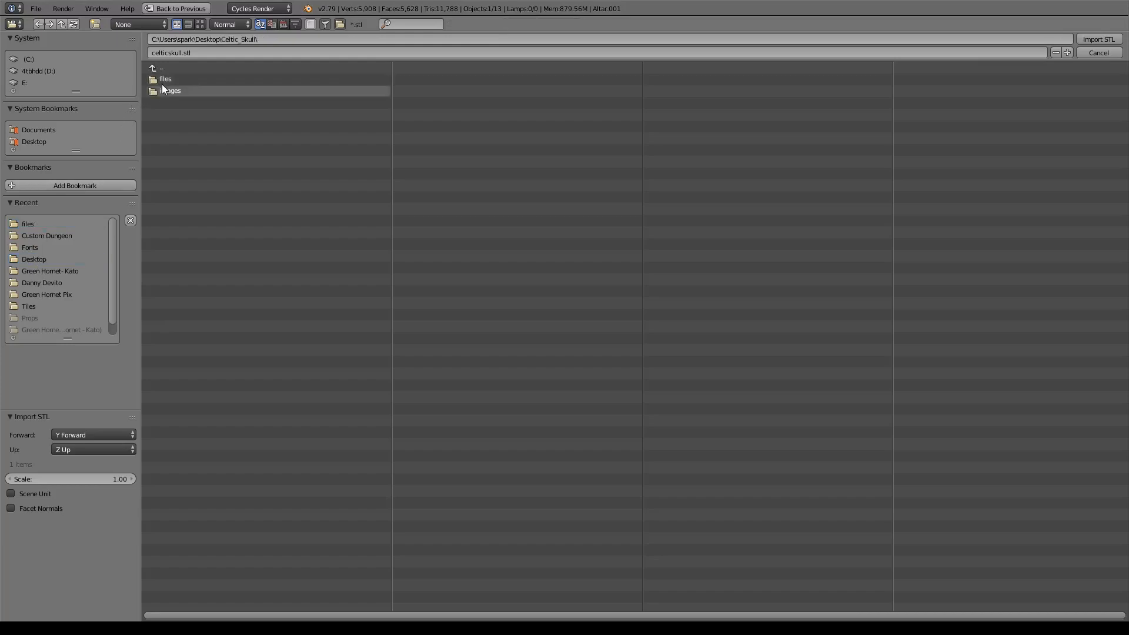
left_click(175, 82)
left_click(177, 78)
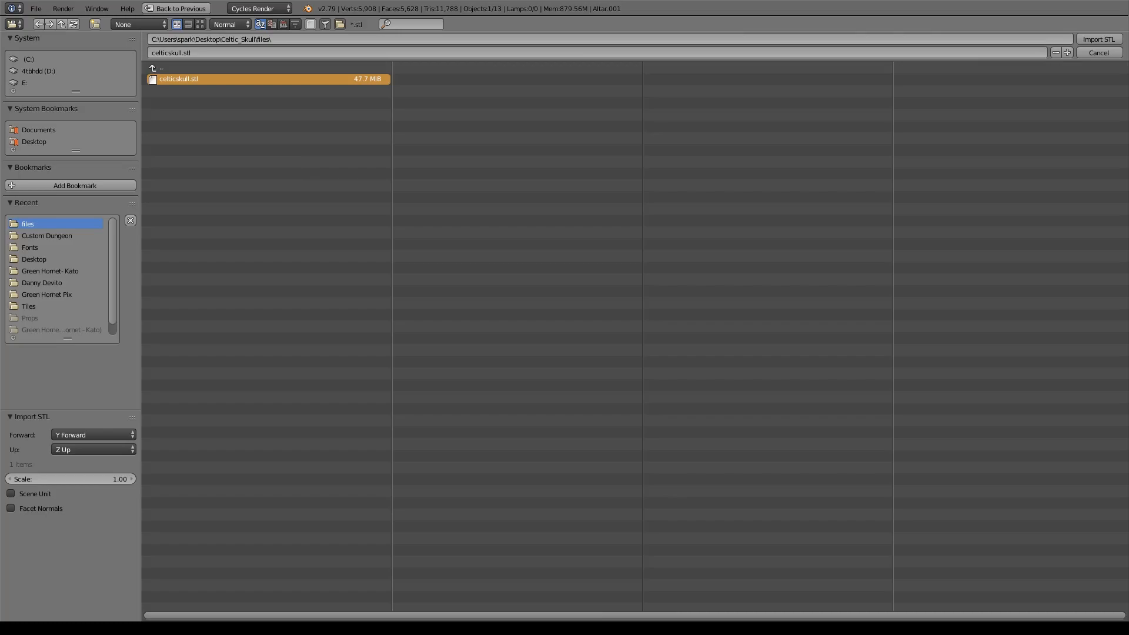
scroll(467, 319, "down", 6)
scroll(465, 319, "down", 2)
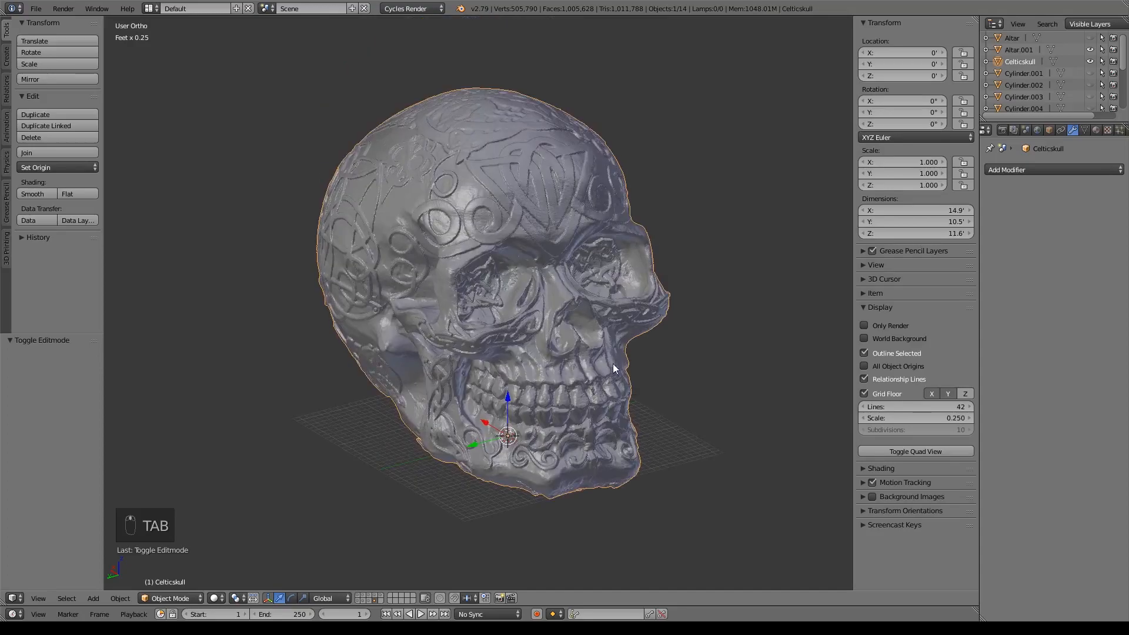
key("s")
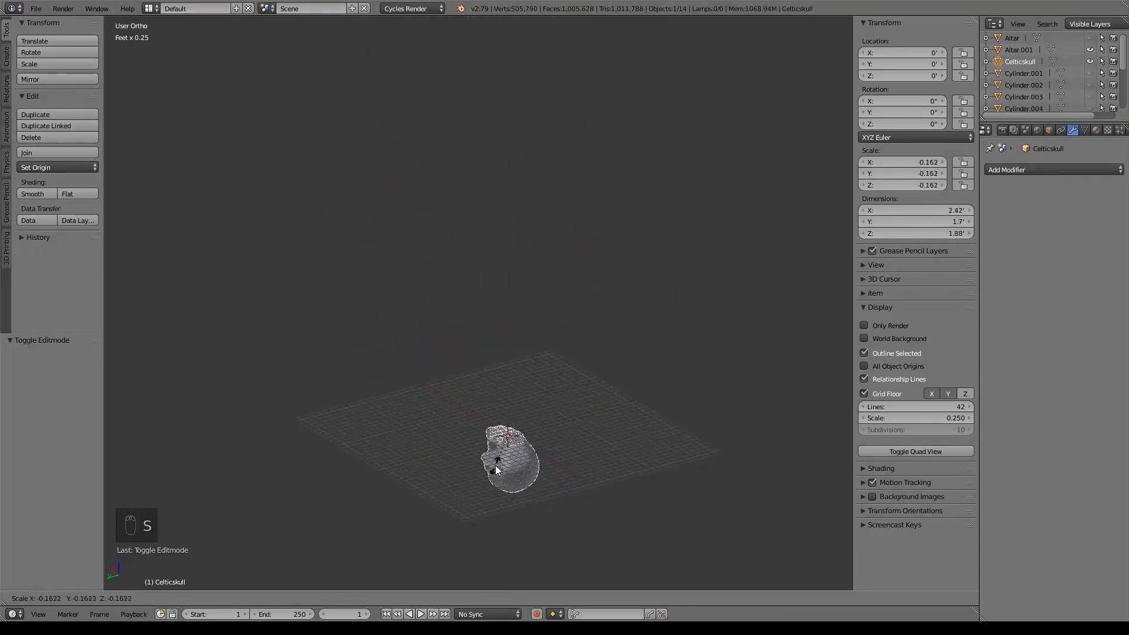
right_click(598, 460)
scroll(693, 480, "up", 5)
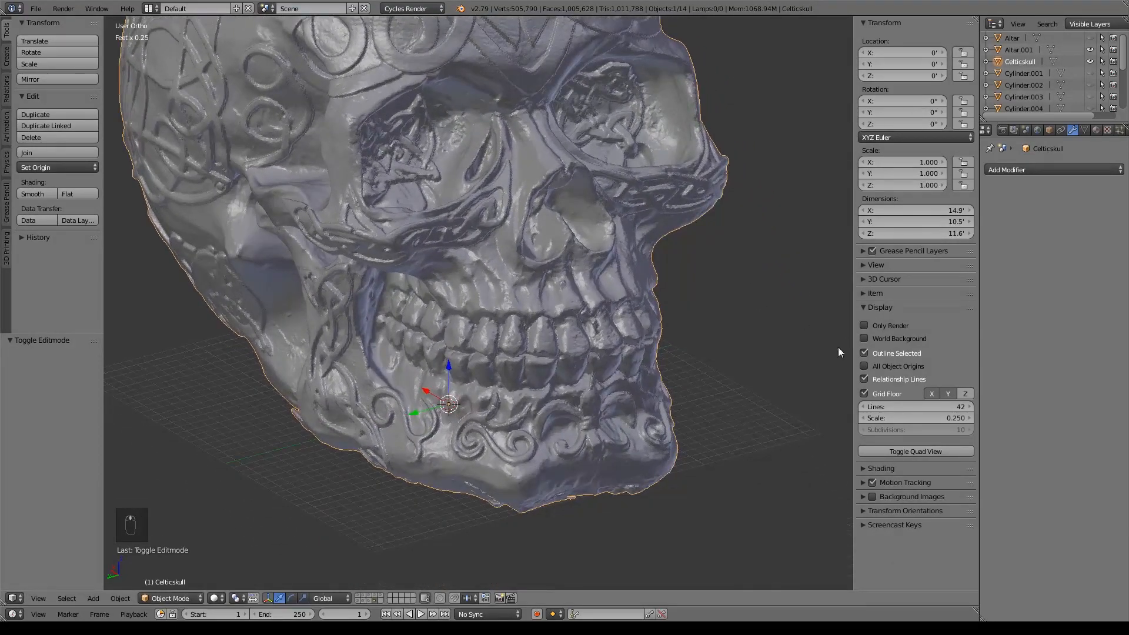
Scale the imported skull down repeatedly to about 854 thou long so it approaches the altar's size
key("s")
left_click(573, 397)
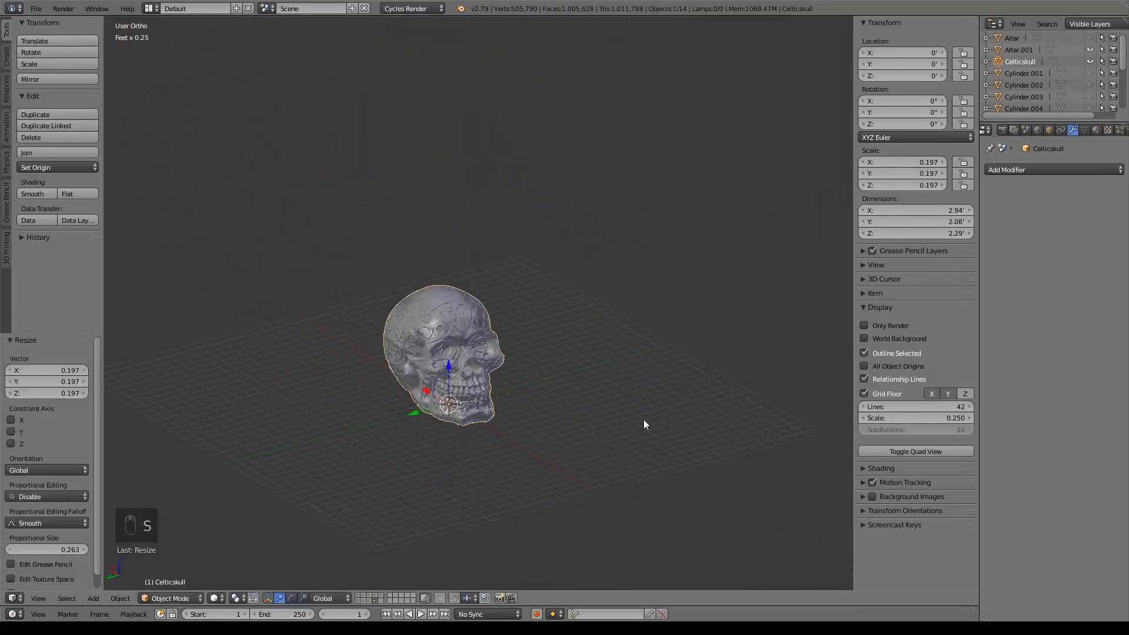
key("s")
left_click(617, 418)
key("s")
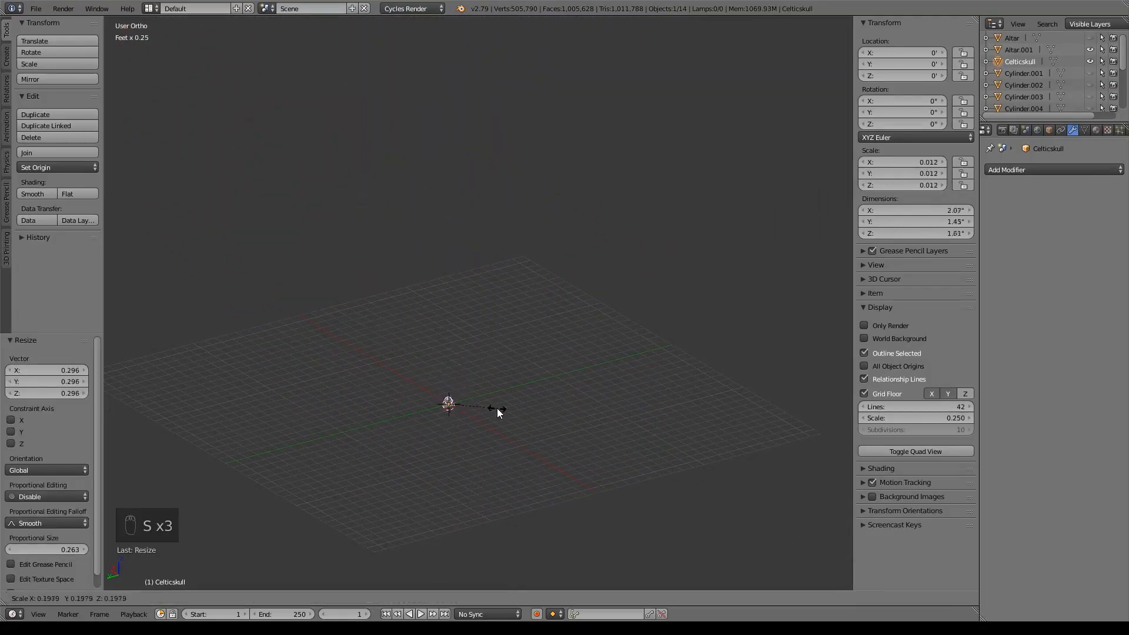
left_click(498, 411)
key("KP_Decimal")
middle_click_drag(528, 404, 516, 172, "shift")
scroll(553, 212, "down", 4)
middle_click_drag(553, 211, 607, 246, "shift")
key("s")
left_click(573, 291)
Move the skull beside the altar base's front corner and scale it down to about 367 thou long
key("KP_7")
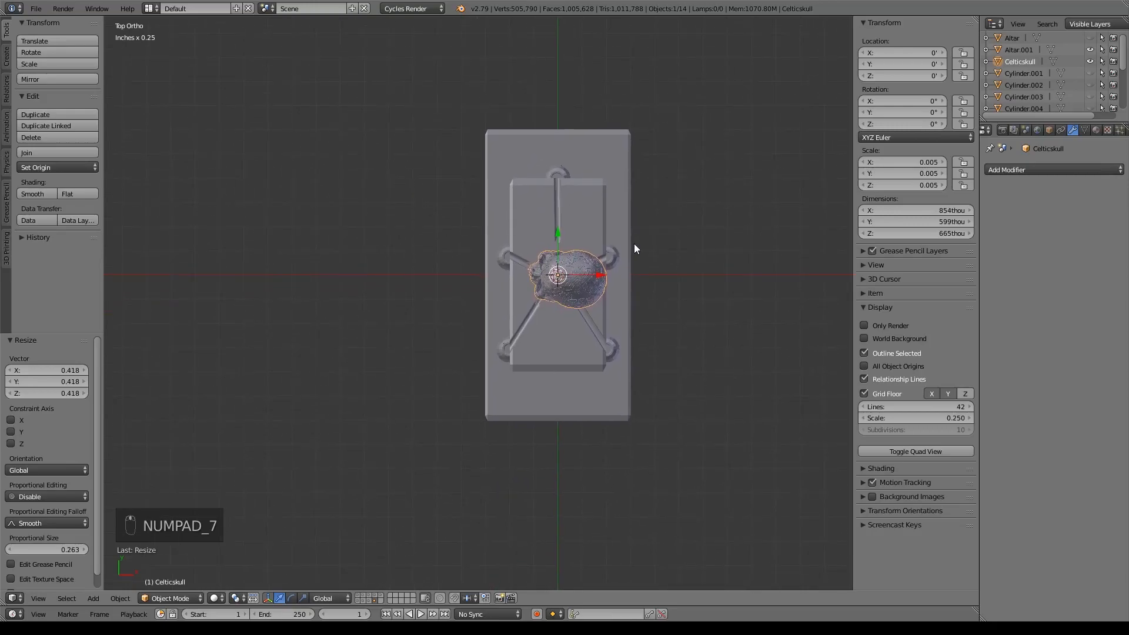
key("g")
left_click(502, 369)
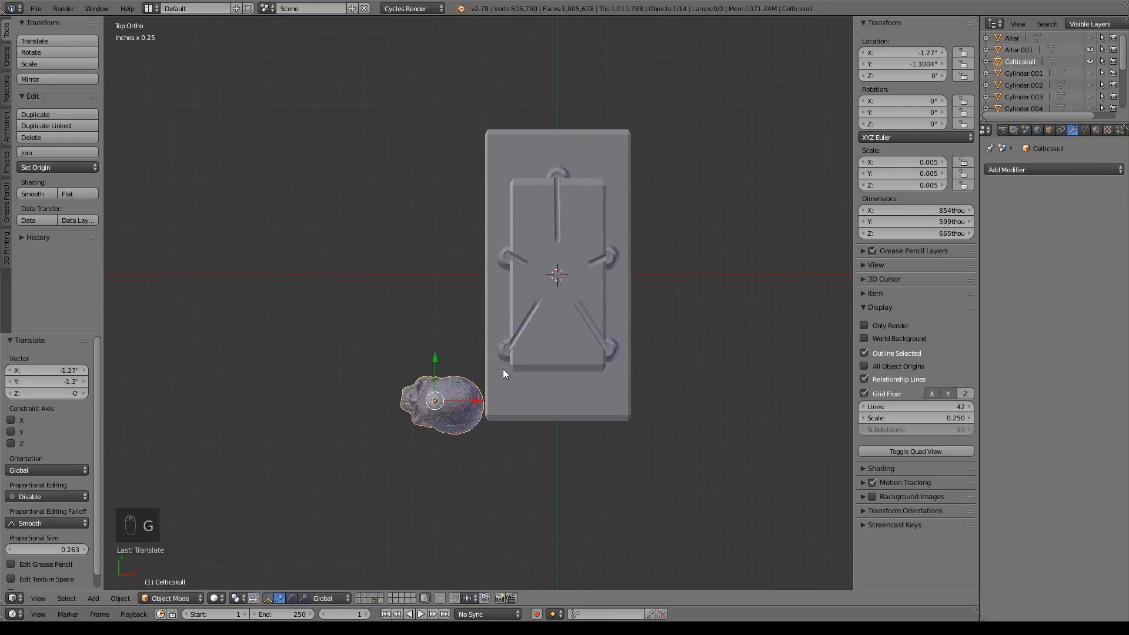
key("s")
left_click(513, 411)
Lower the skull level with the altar base's underside and bring it against the base's side, at about X -873 thou and Z -501 thou
middle_click_drag(513, 410, 612, 272)
scroll(588, 329, "up", 6)
left_click_drag(485, 255, 490, 317)
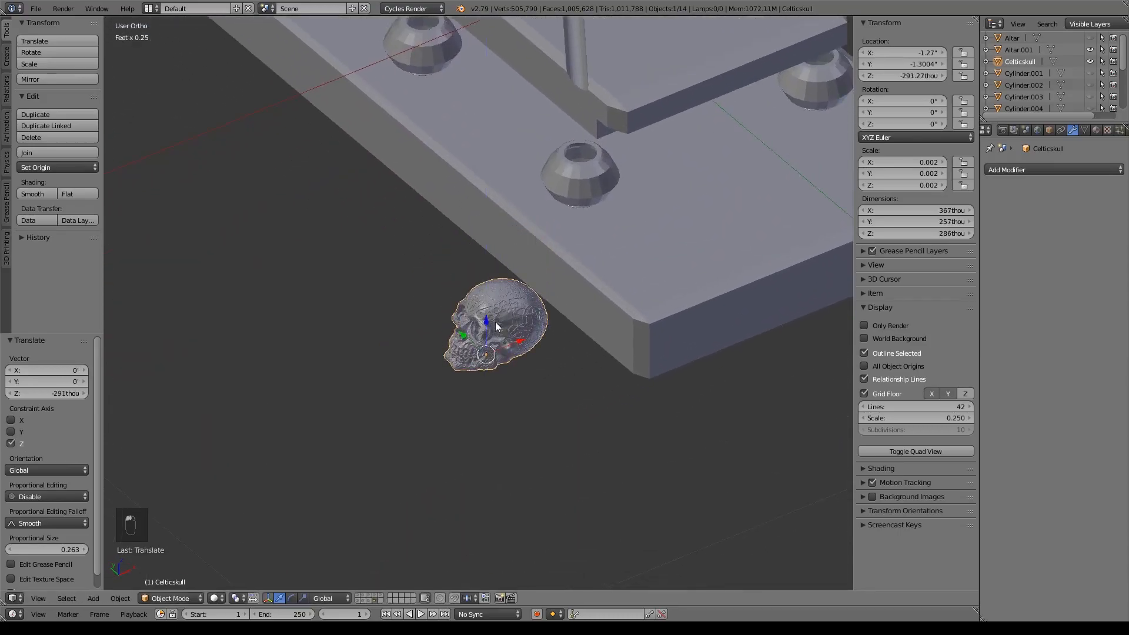
middle_click_drag(578, 357, 546, 319)
key("KP_3")
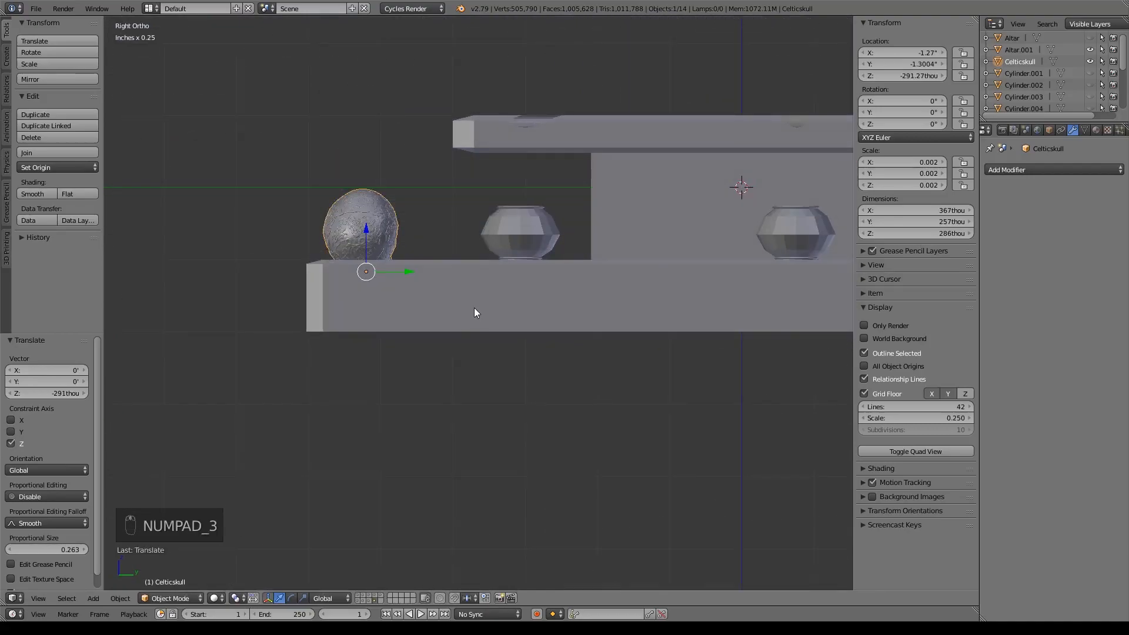
key("KP_1")
middle_click_drag(482, 310, 441, 305, "shift")
key("g")
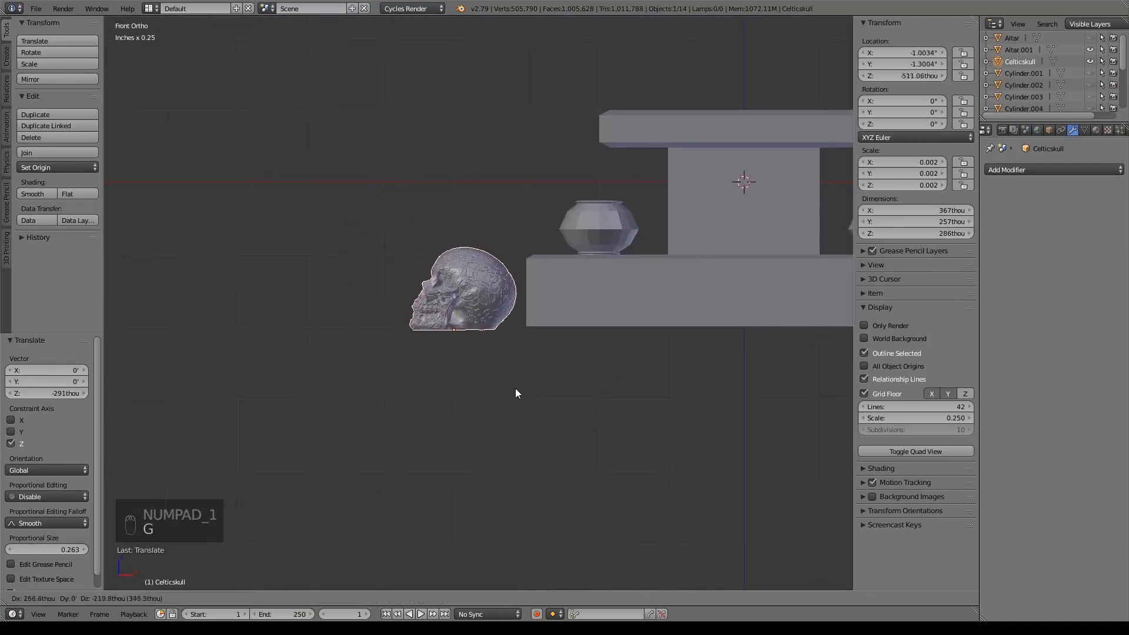
left_click(552, 386)
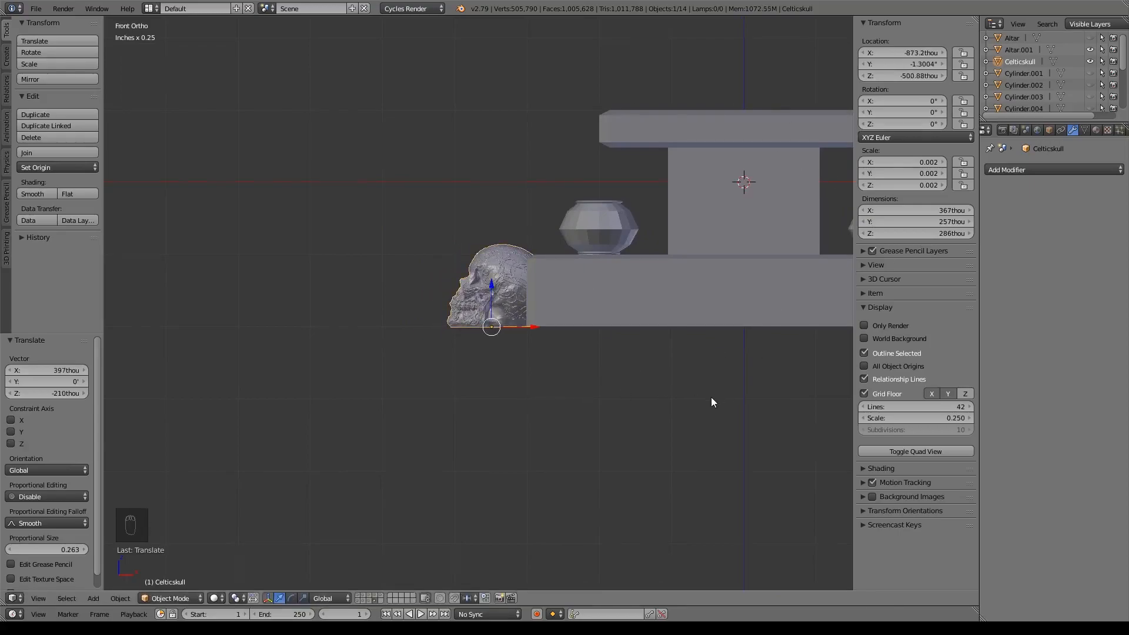
Scale the skull to about 247 thou long and embed its back in the base's side, at about X -819 thou and Z -497 thou
scroll(711, 397, "up", 6)
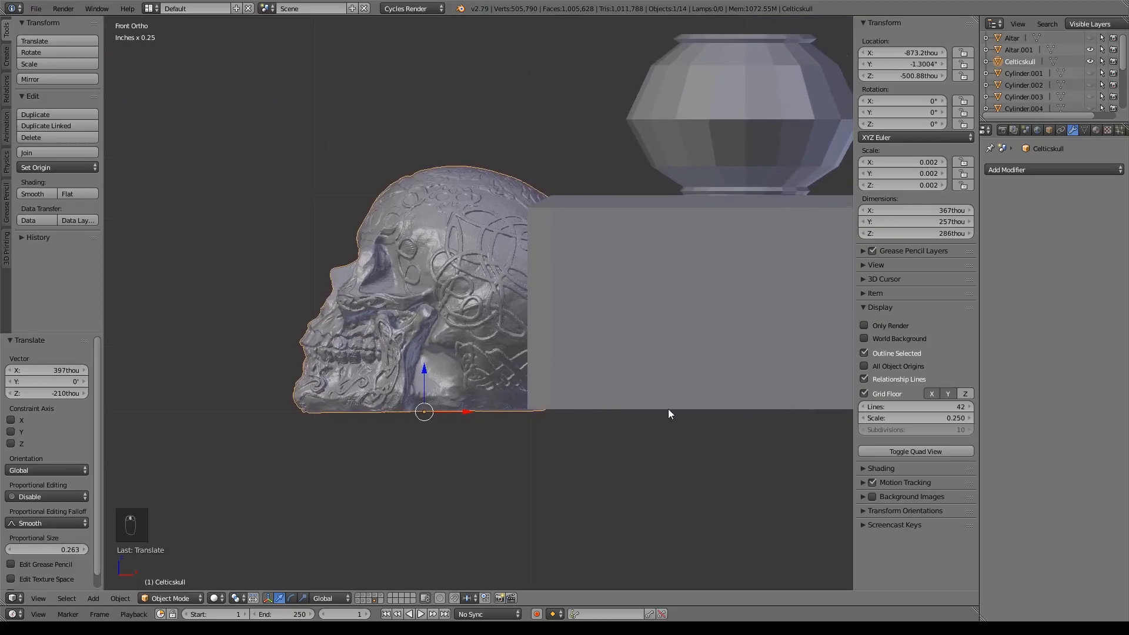
key("s")
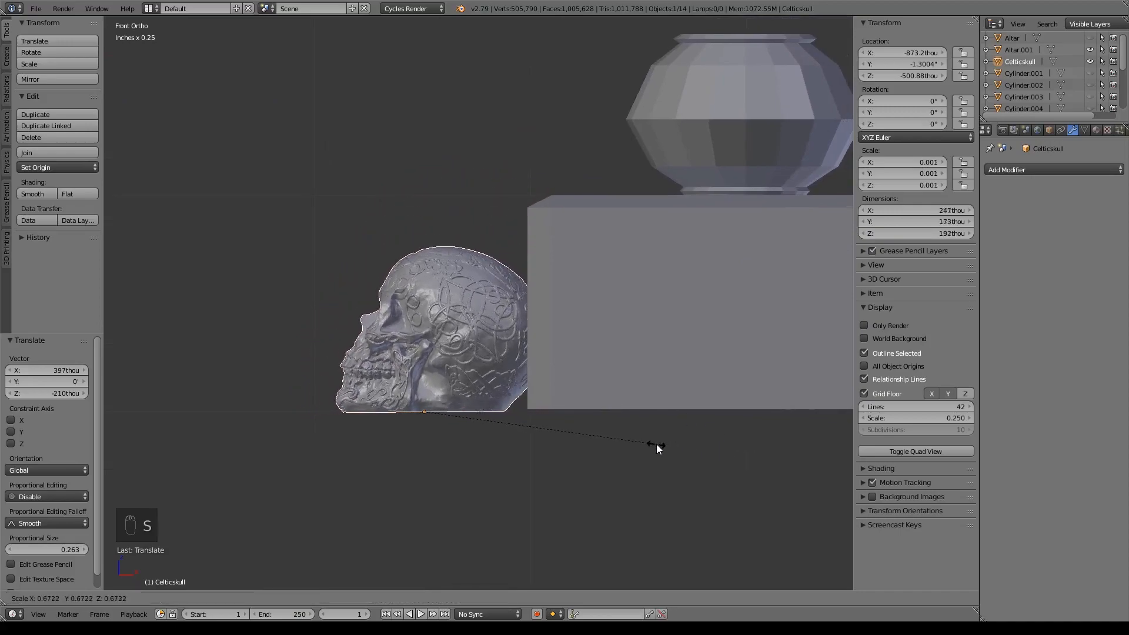
left_click(656, 444)
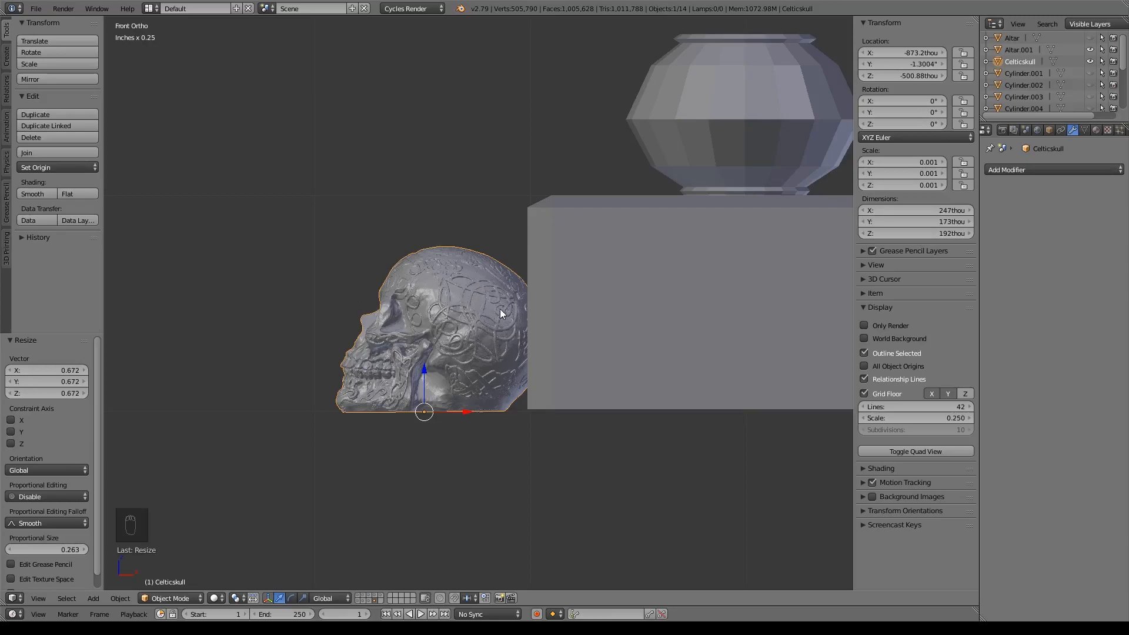
left_click_drag(469, 412, 515, 410)
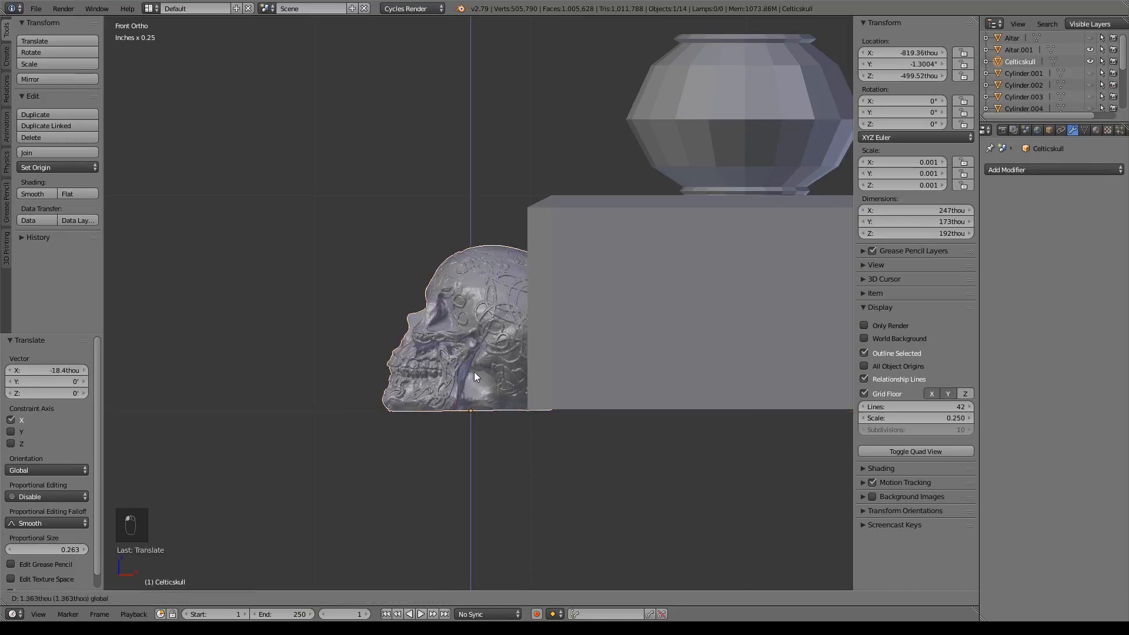
left_click(475, 369)
scroll(475, 369, "down", 2)
mouse_move(475, 369)
middle_mouse_down()
mouse_move(521, 418)
mouse_move(654, 433)
mouse_move(643, 426)
middle_mouse_up()
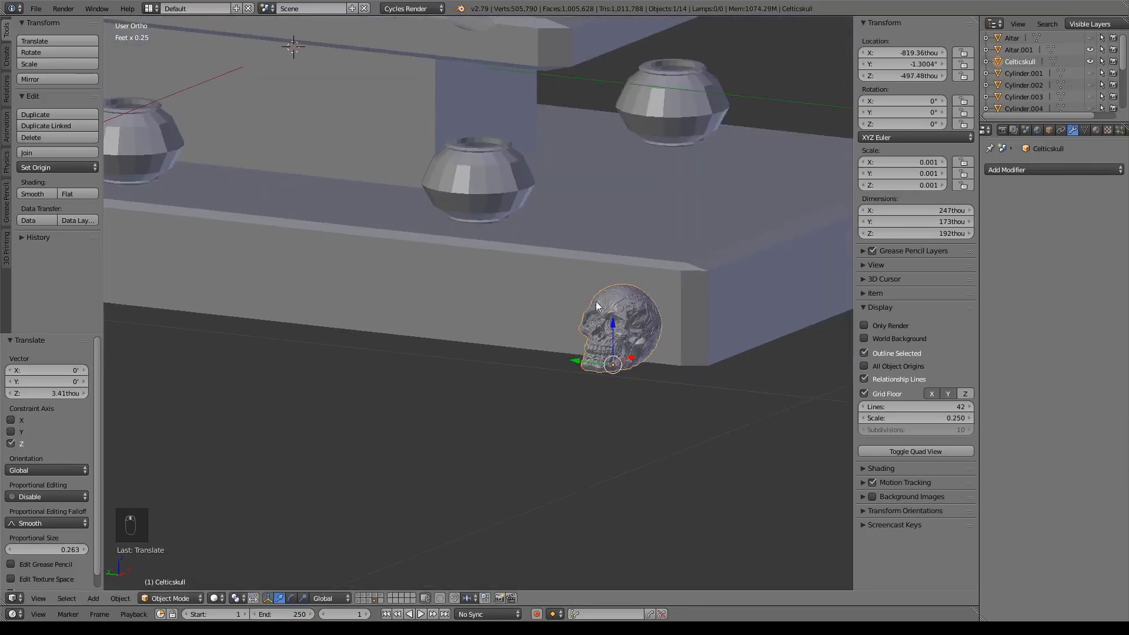
Slide the skull along the base's side to the opposite end, at about Y 1.35 inches
key("KP_7")
scroll(601, 390, "down", 5)
left_click_drag(482, 393, 468, 20)
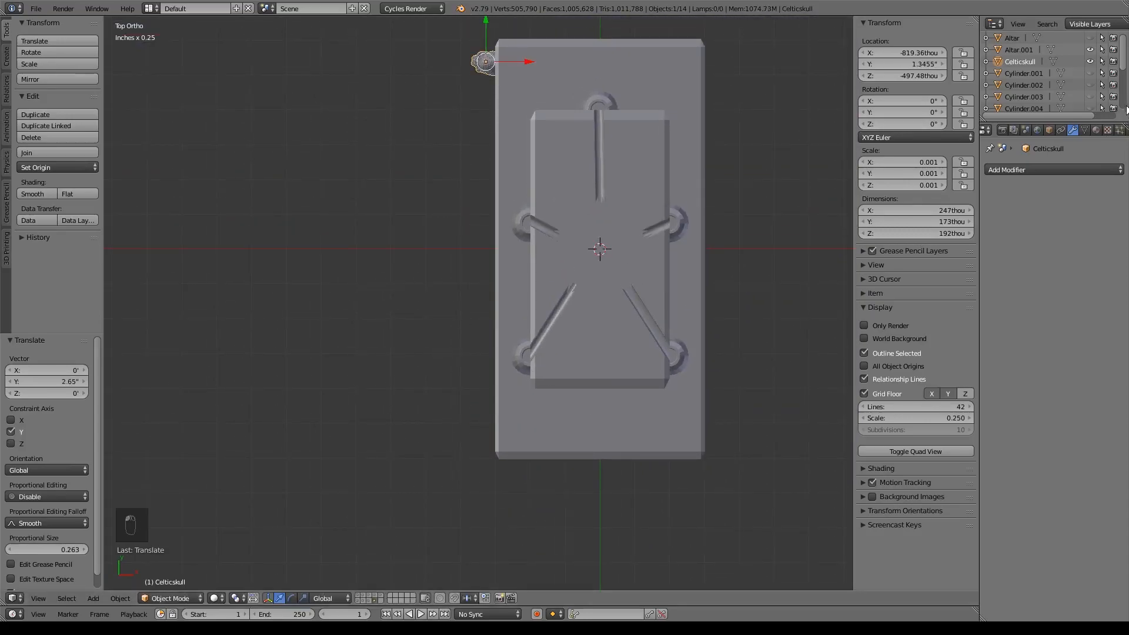
Add an Array modifier to the skull with a relative offset of 0 in X and 1 in Y, using wireframe display
left_click(1041, 171)
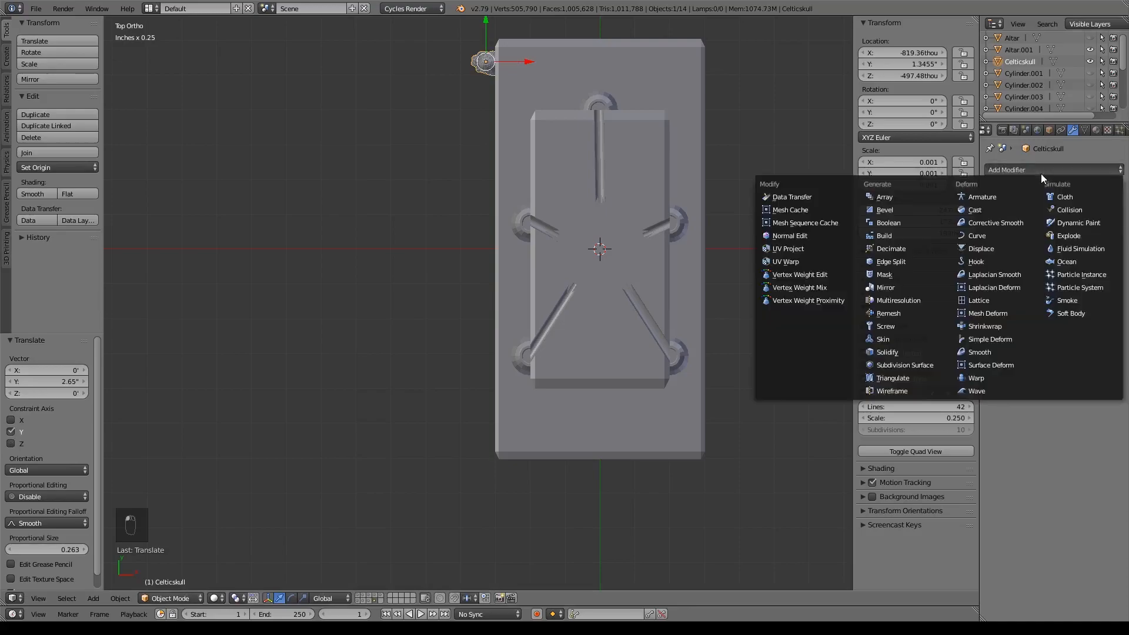
left_click(868, 198)
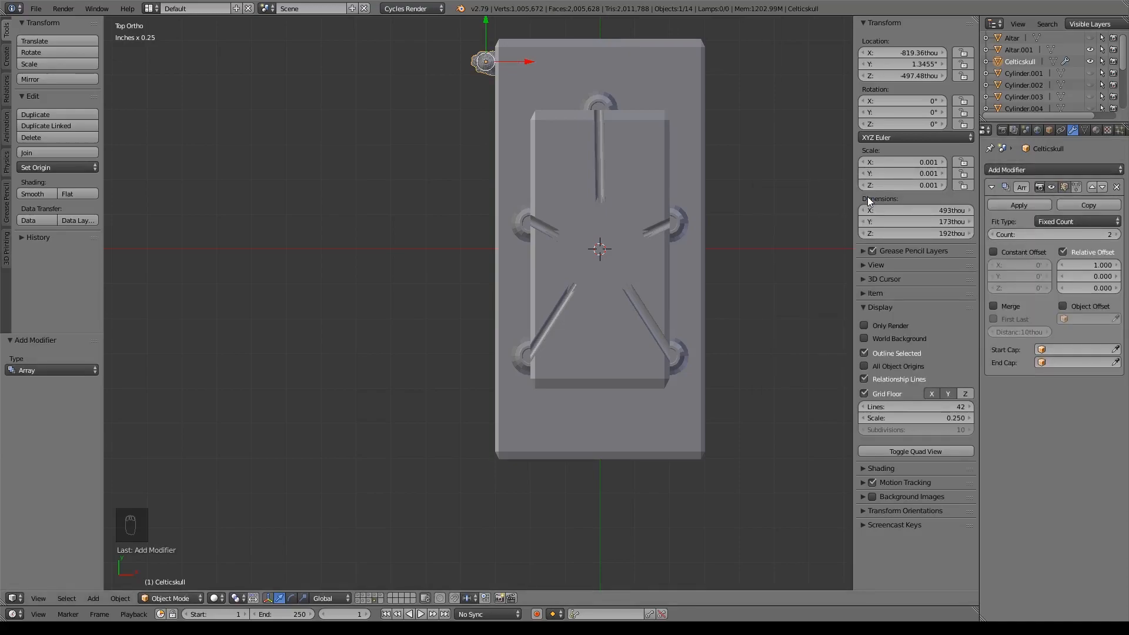
key("z")
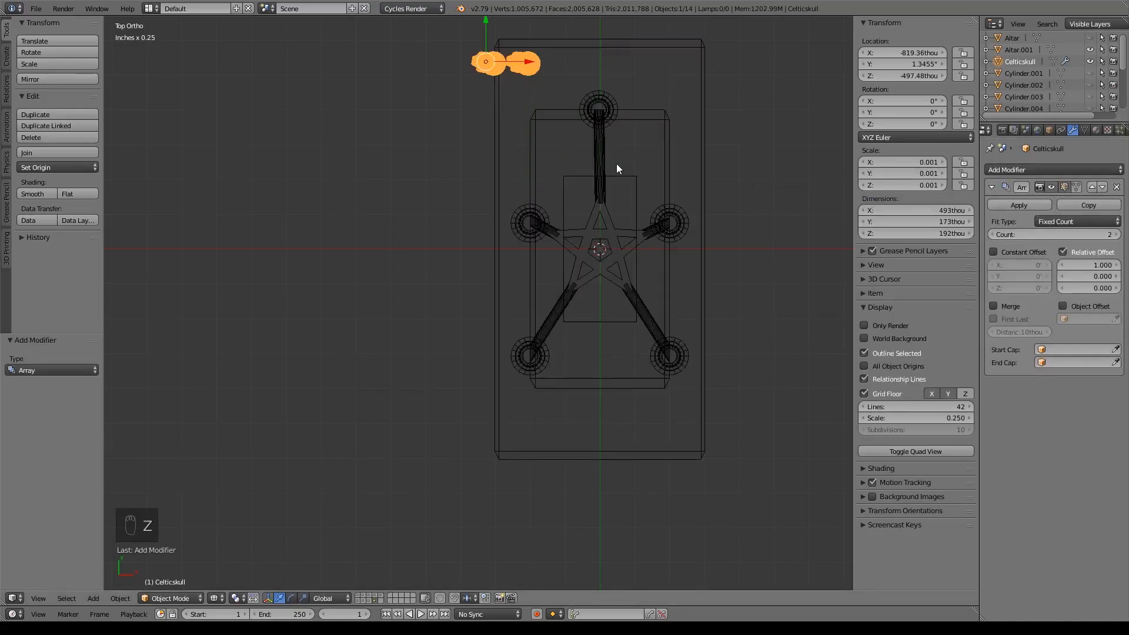
left_click(1089, 265)
type("0")
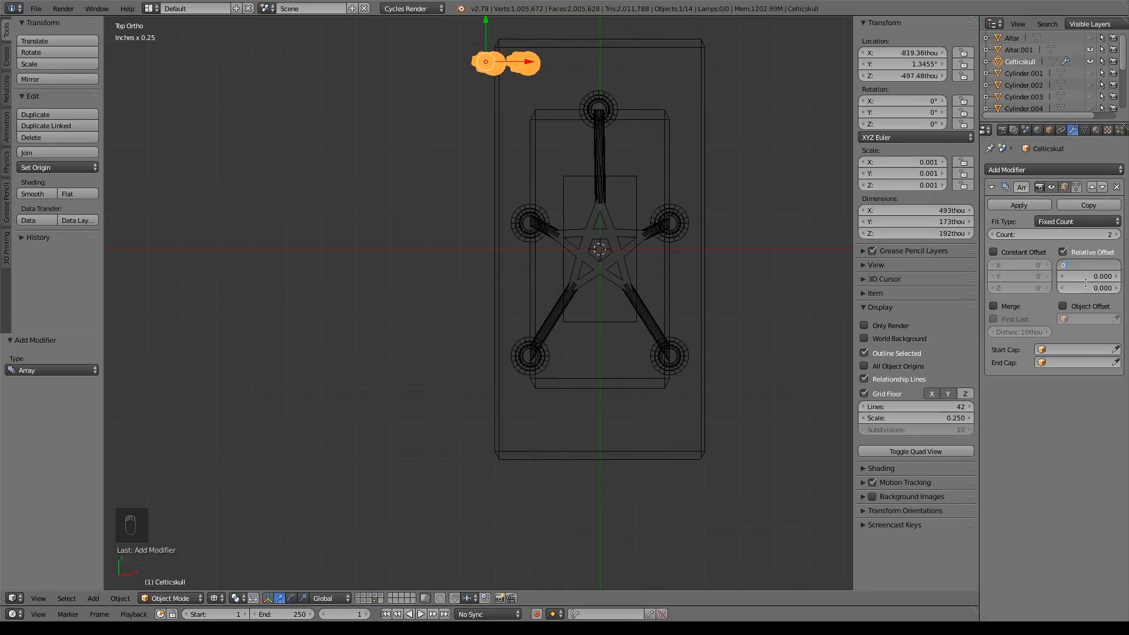
left_click(1085, 289)
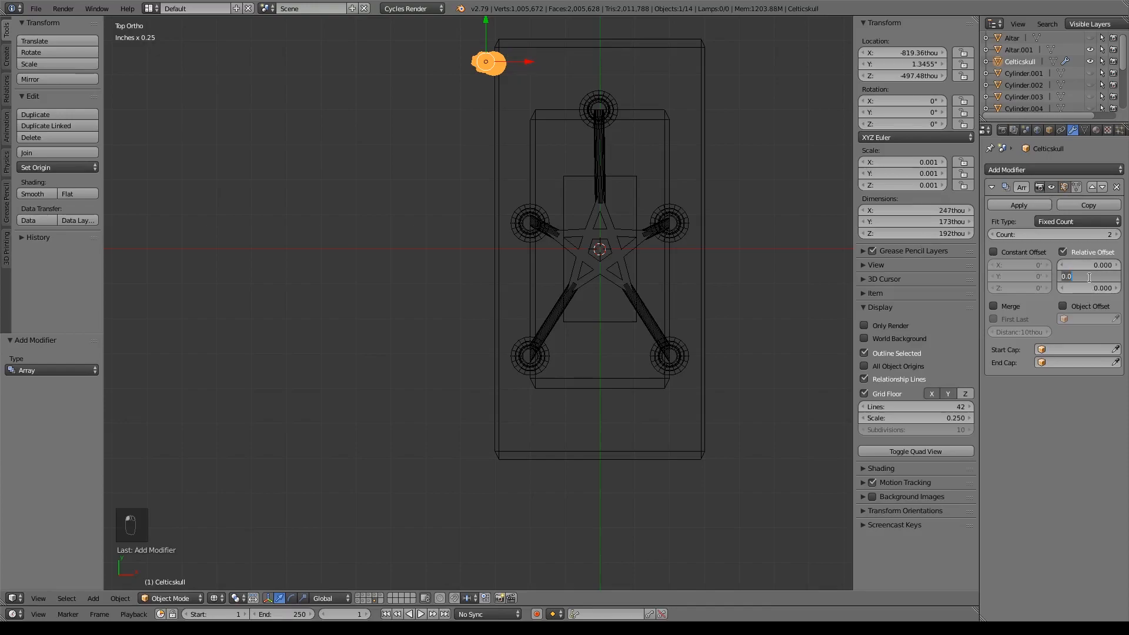
type("1")
key("Return")
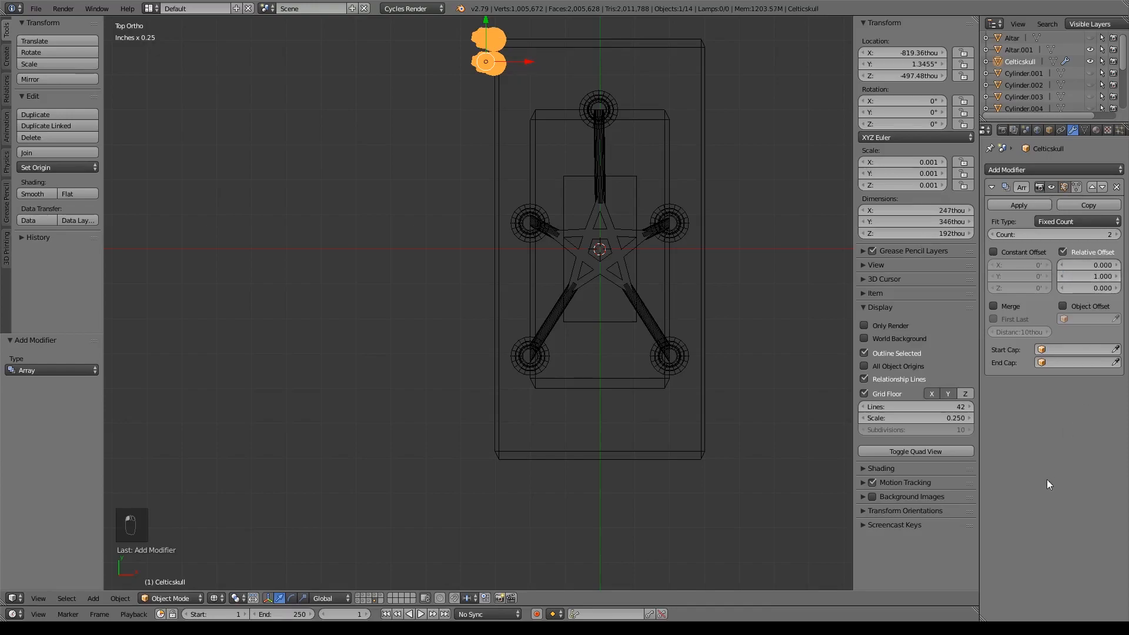
Raise the skull array's count to 5
middle_click_drag(576, 190, 587, 204, "shift")
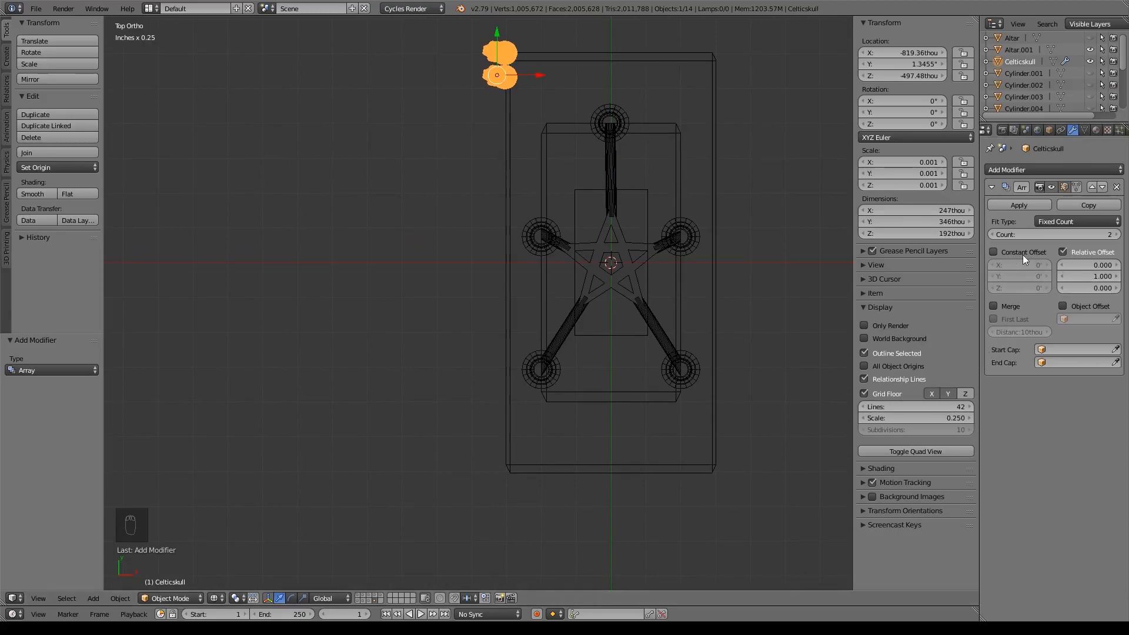
left_click(1116, 234)
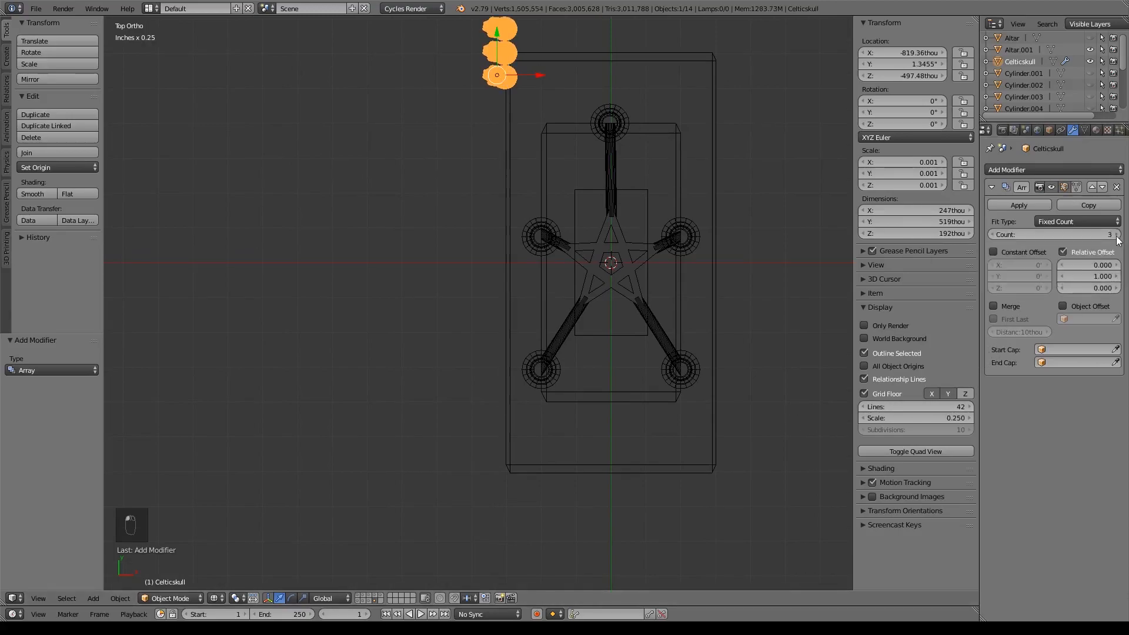
left_click(1116, 239)
left_click(1117, 240)
left_click(628, 273)
scroll(628, 273, "down", 4)
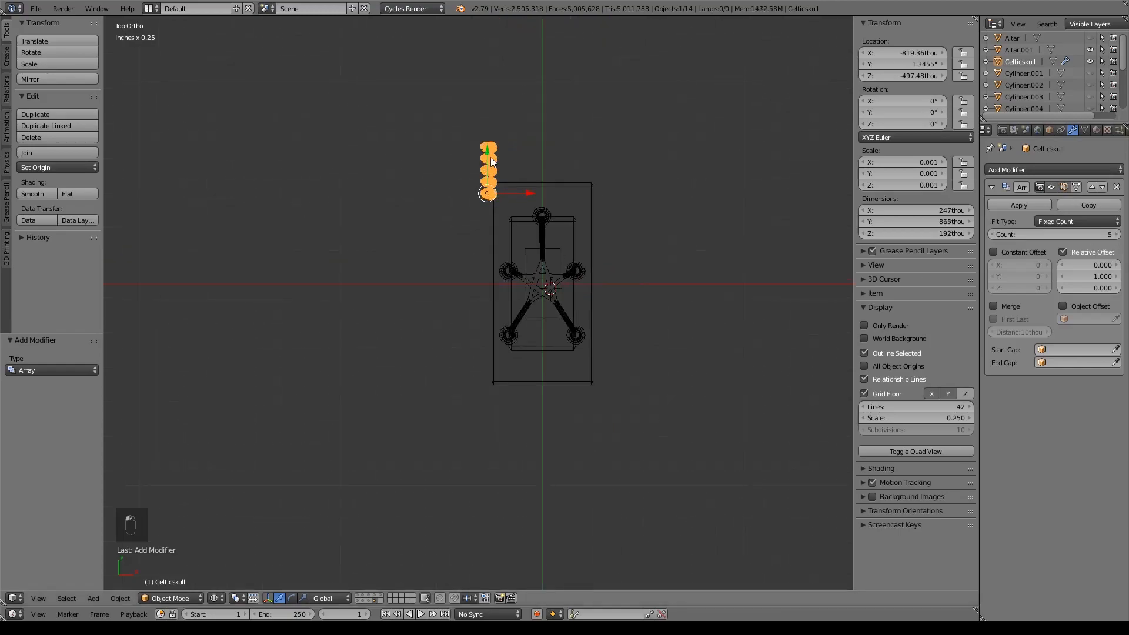
Move the skull row to start at about Y -1.36 inches, restore solid shading and raise the array count to 9
left_click_drag(489, 158, 491, 340)
middle_click_drag(675, 346, 654, 338)
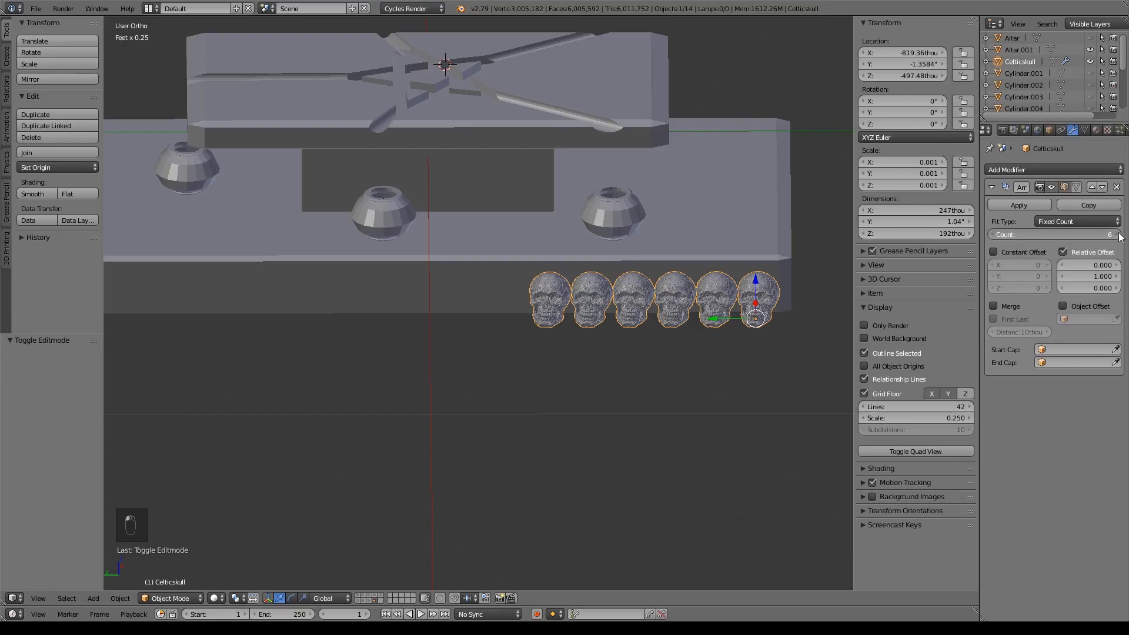
left_click(1117, 234)
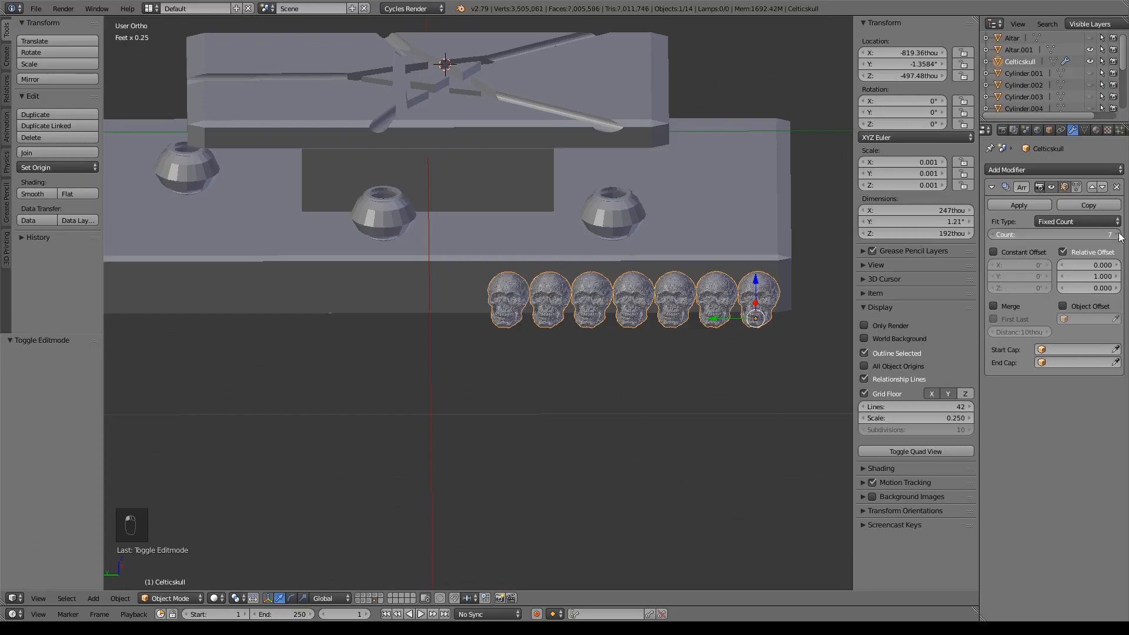
left_click(1117, 235)
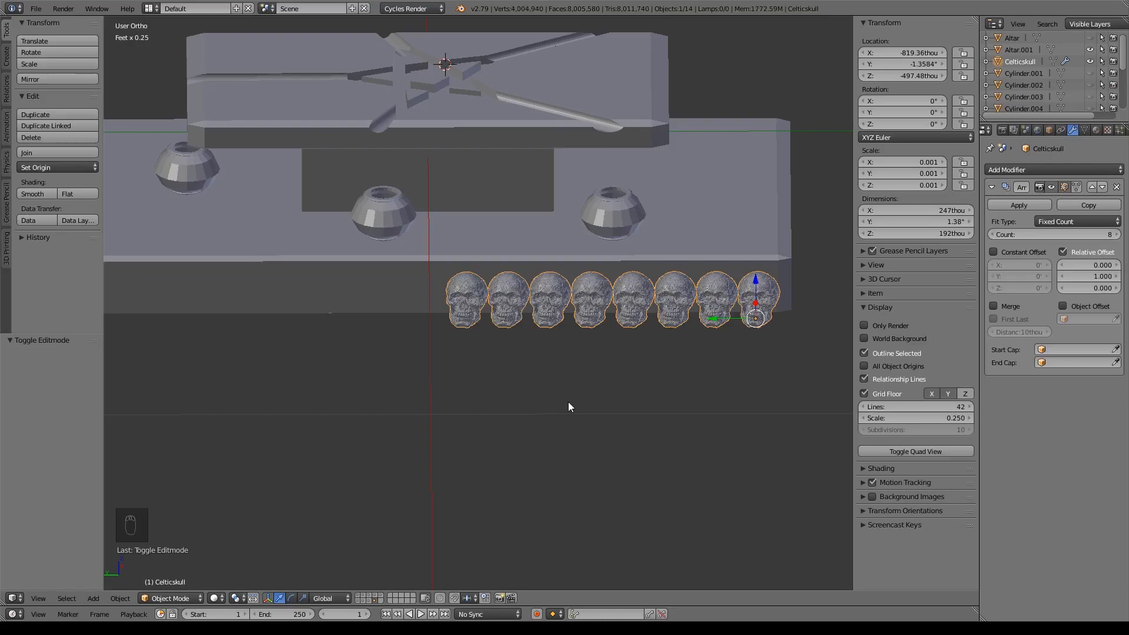
scroll(568, 401, "down", 3)
middle_click_drag(569, 401, 690, 409, "shift")
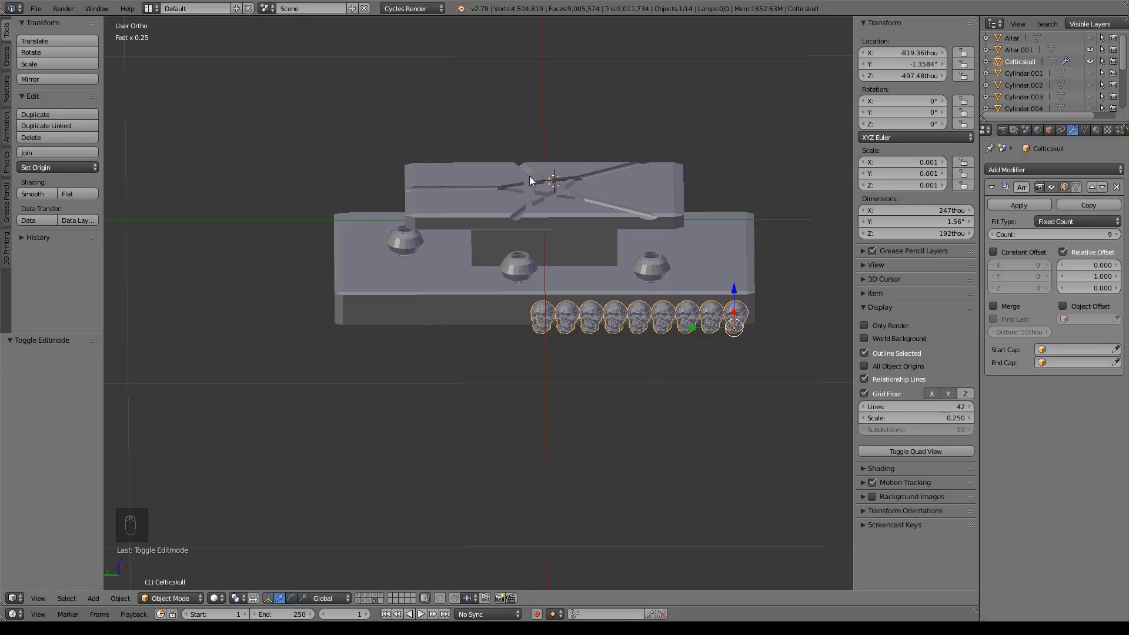
middle_click_drag(674, 362, 630, 377)
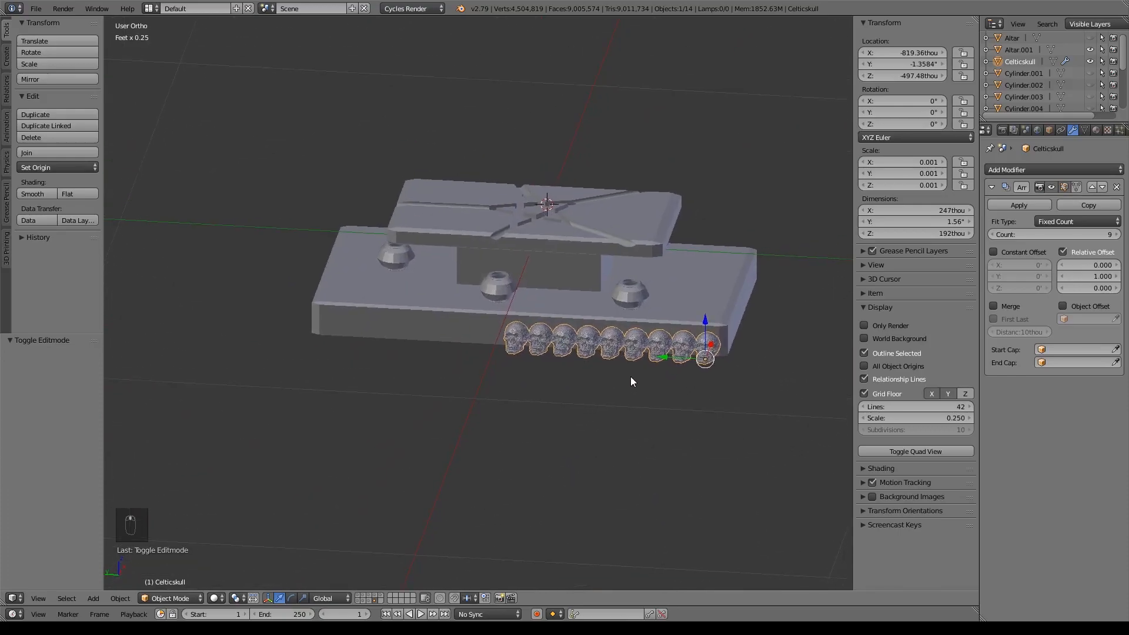
Turn off the array's viewport display, examine the skull's mesh in Edit Mode and return to Object Mode
left_click(1049, 187)
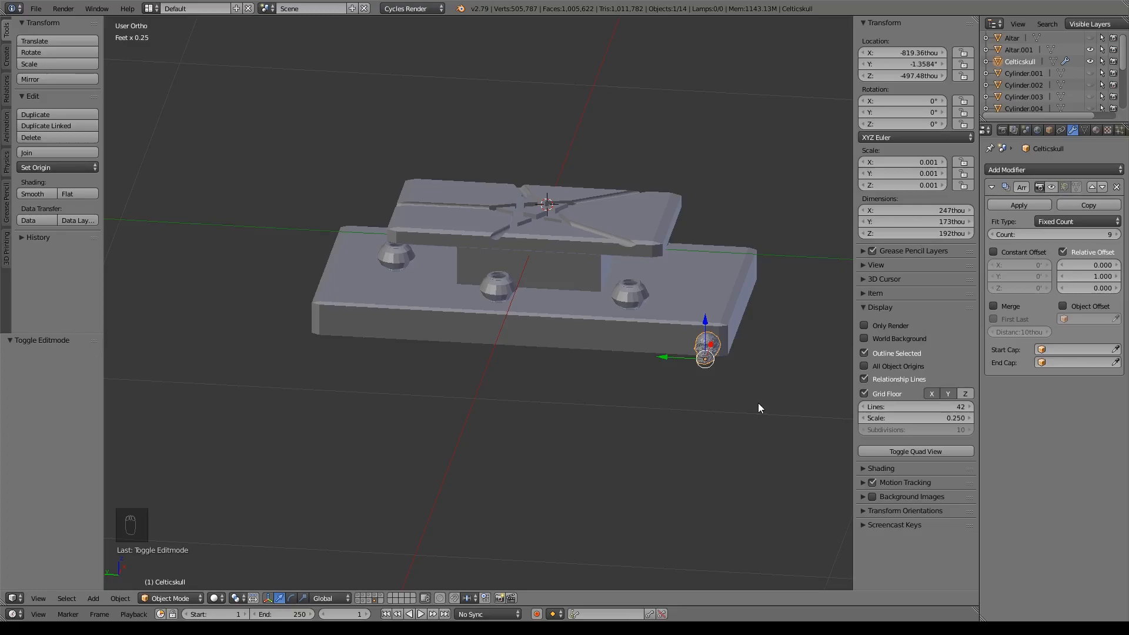
key("Tab")
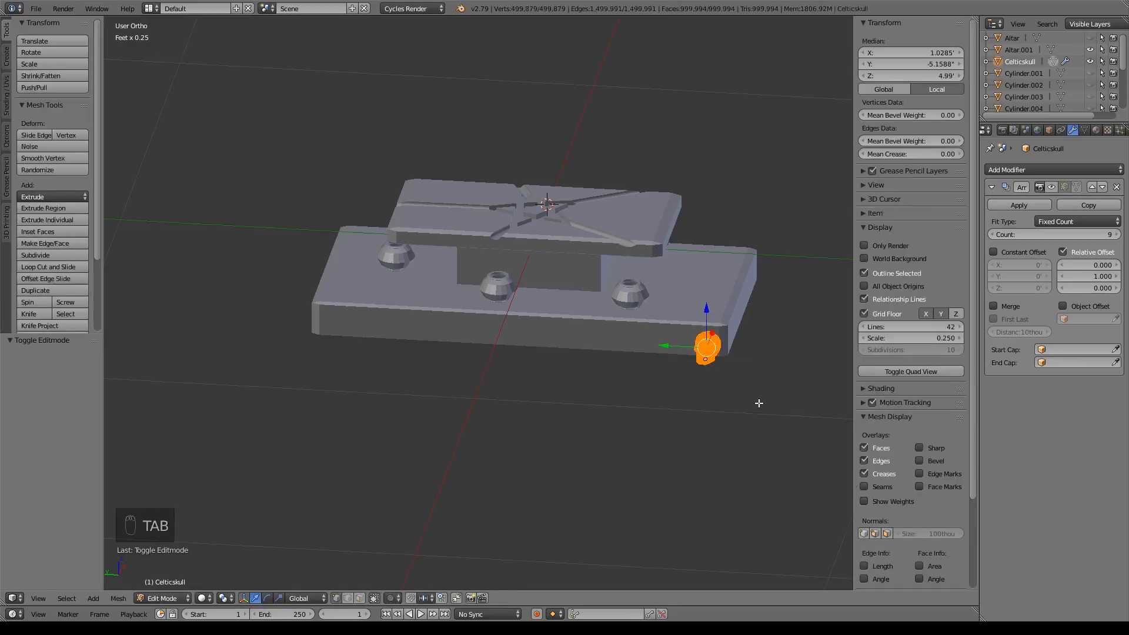
middle_click_drag(663, 358, 626, 343, "shift")
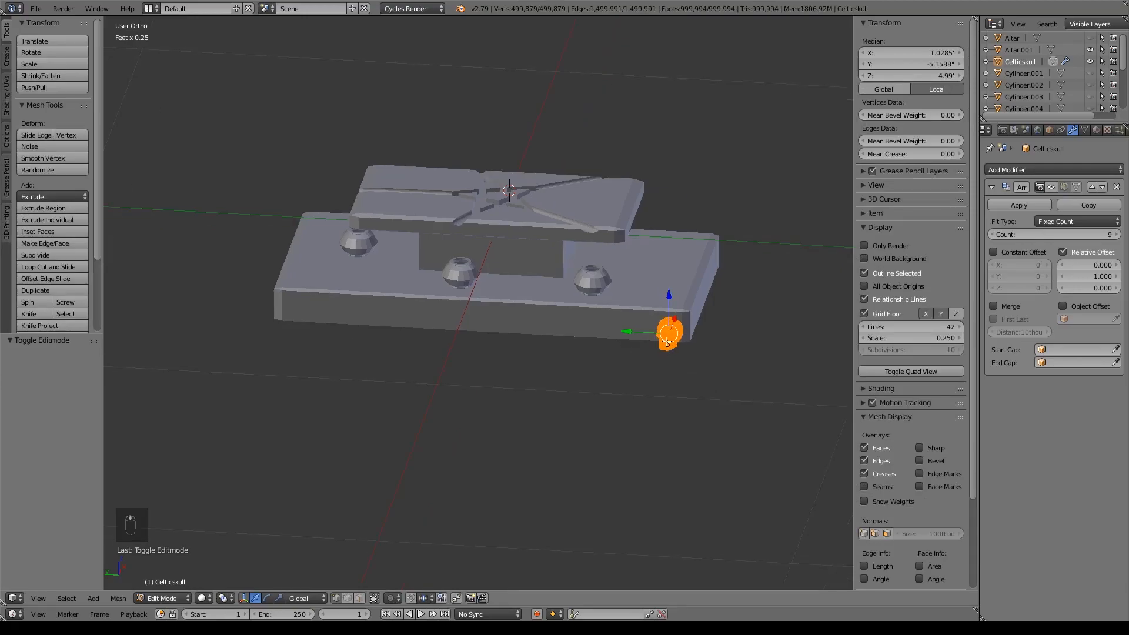
scroll(744, 399, "up", 4)
middle_click_drag(768, 402, 457, 320, "shift")
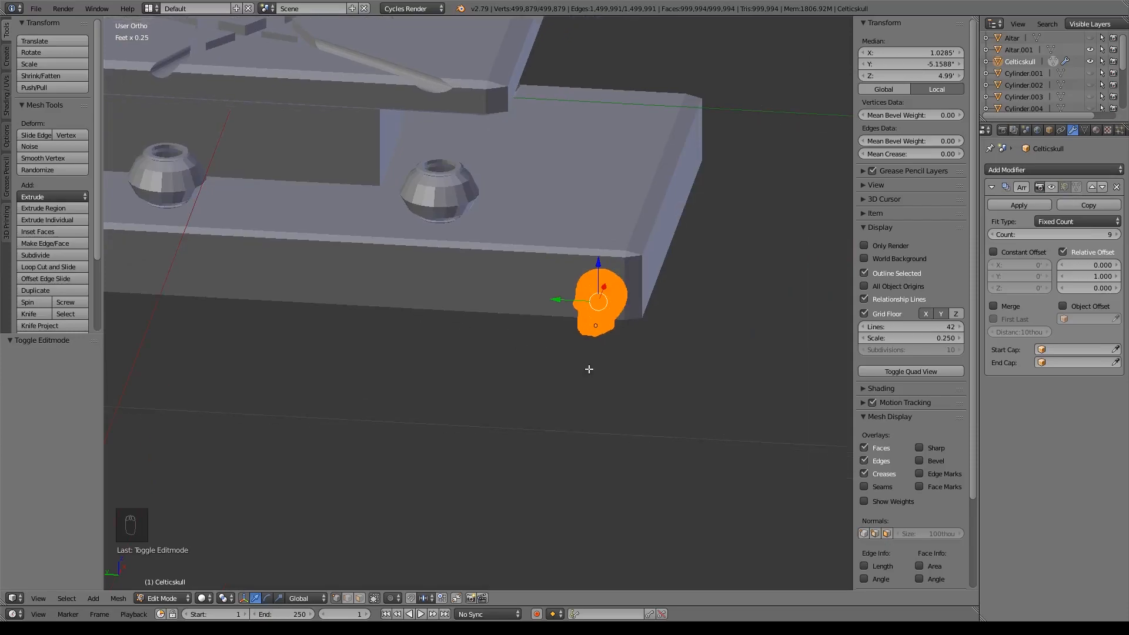
scroll(588, 370, "up", 4)
middle_click_drag(718, 398, 686, 390, "shift")
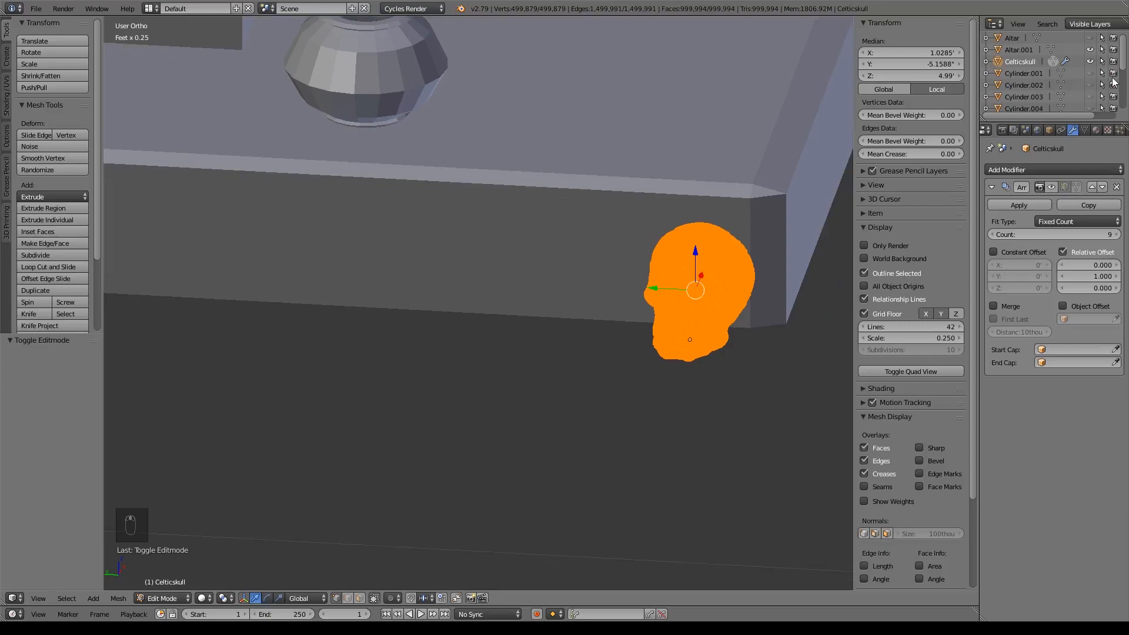
key("x")
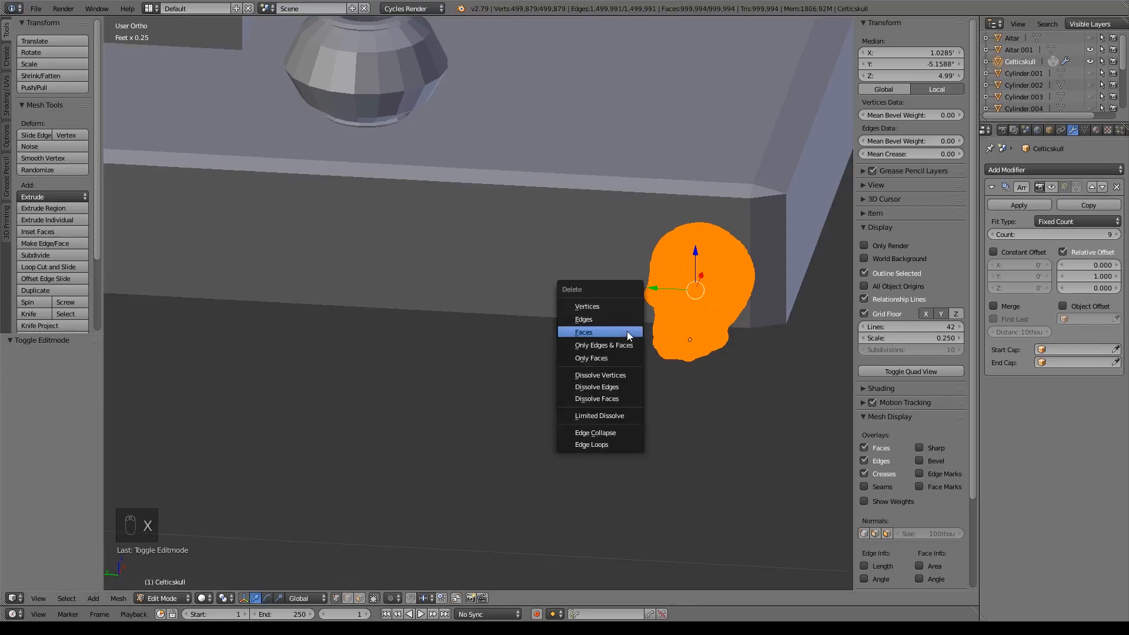
key("Escape")
key("Tab")
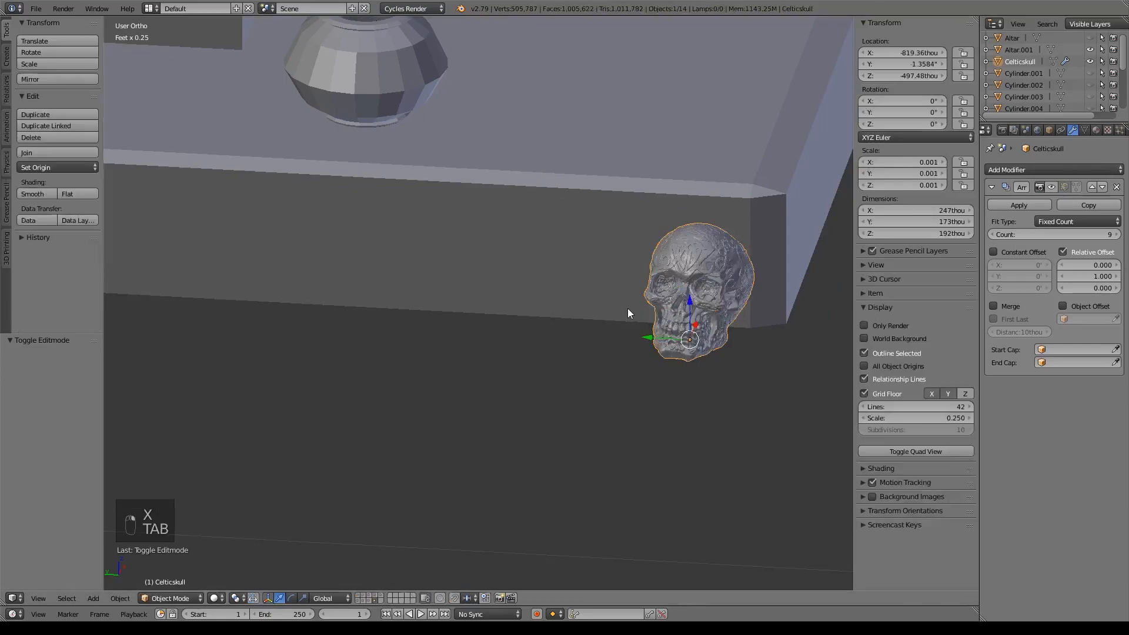
Delete the arrayed Celtic skull from the altar's base and look over the plain altar
key("x")
left_click(627, 308)
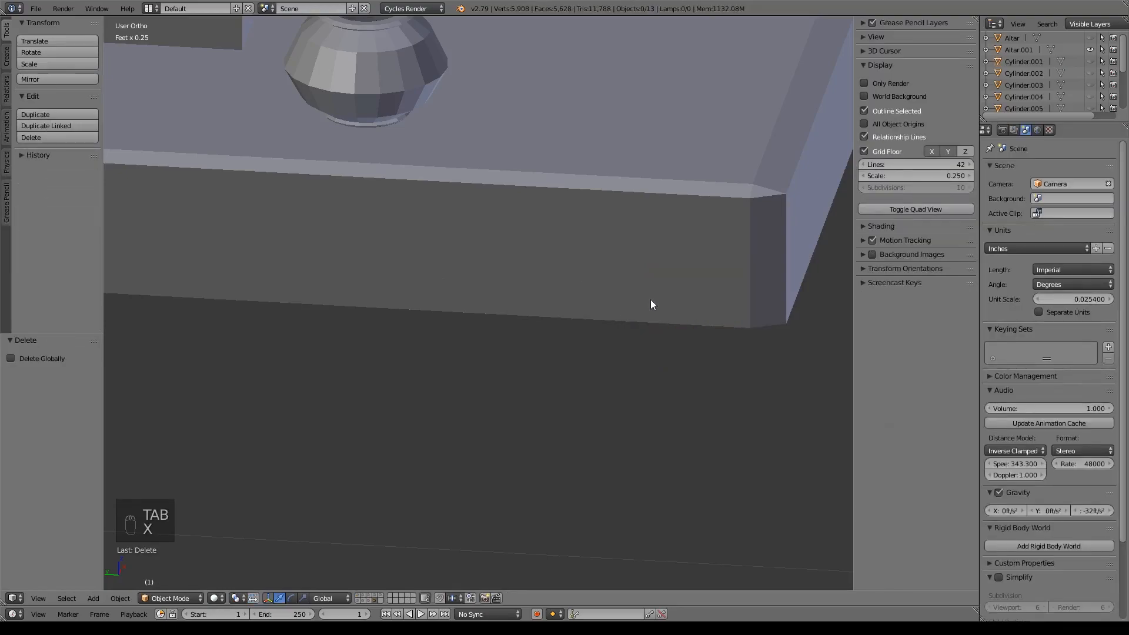
scroll(627, 308, "down", 8)
middle_click_drag(676, 327, 713, 283, "shift")
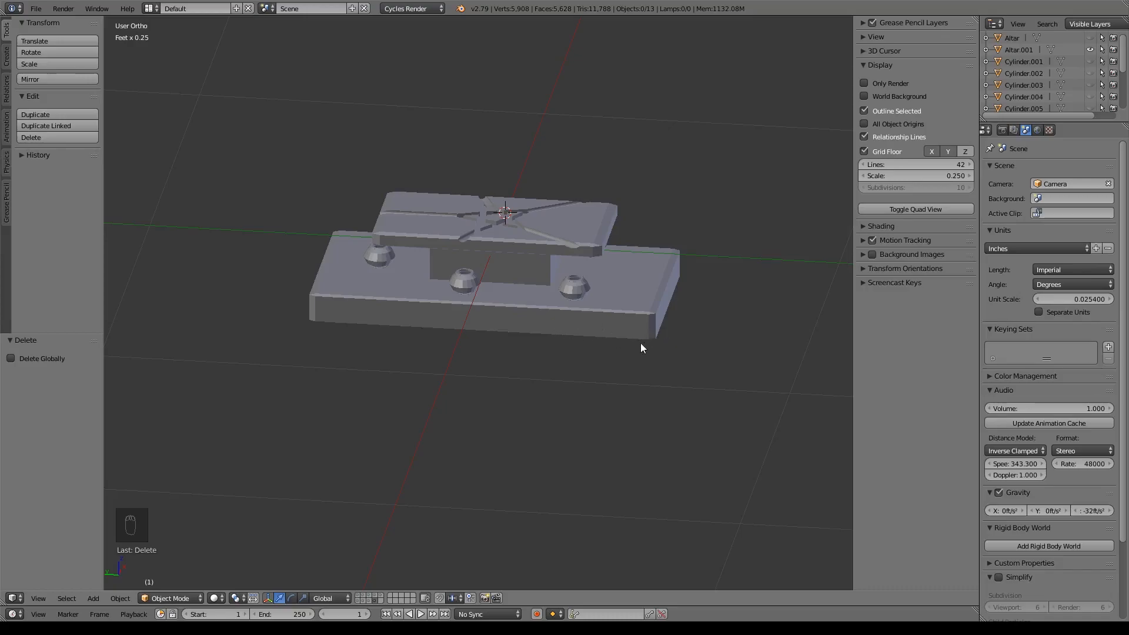
middle_click_drag(660, 215, 679, 254)
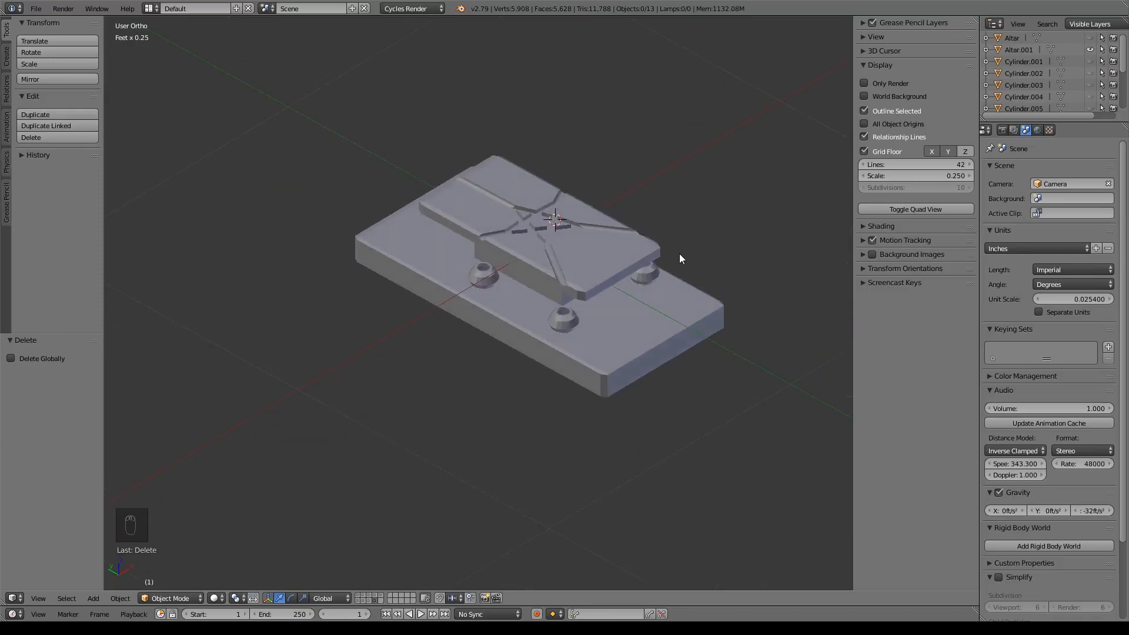
scroll(706, 288, "up", 2)
middle_click_drag(728, 295, 620, 328, "shift")
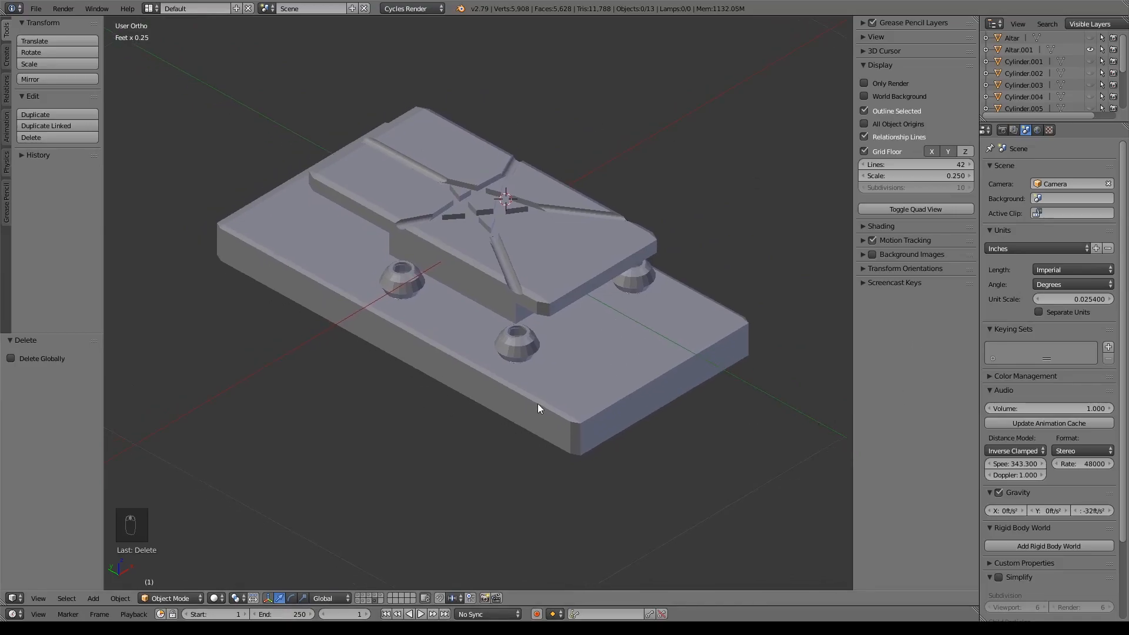
mouse_move(537, 403)
middle_mouse_down()
mouse_move(554, 380)
mouse_move(650, 362)
mouse_move(668, 375)
mouse_move(553, 412)
middle_mouse_up()
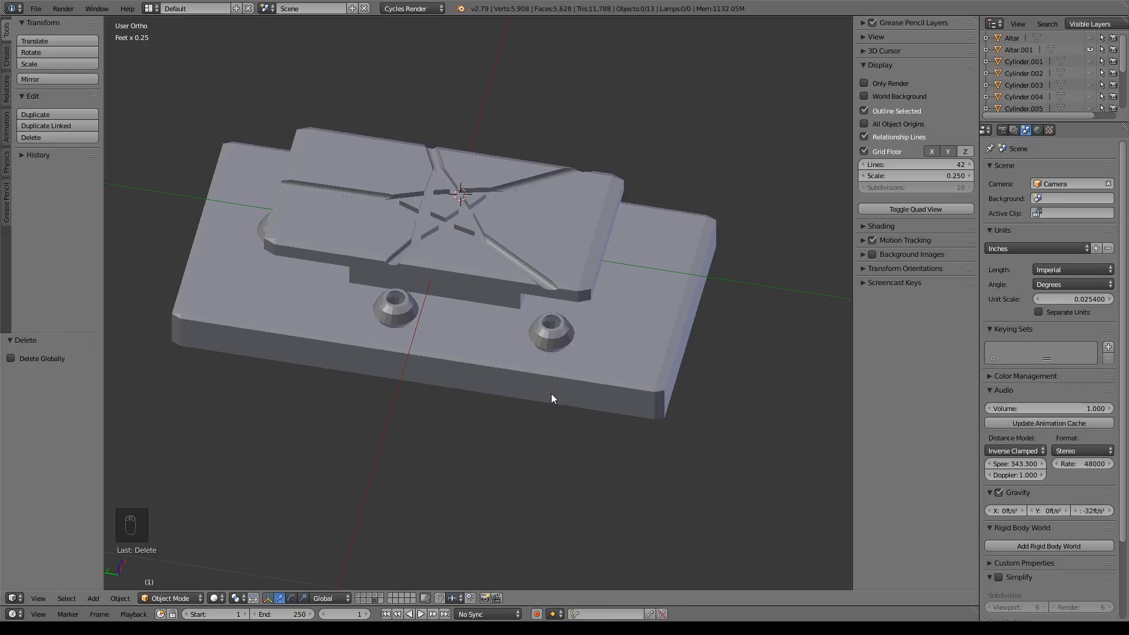
Move the altar to the first layer, where the castle room with the benches is
key("m")
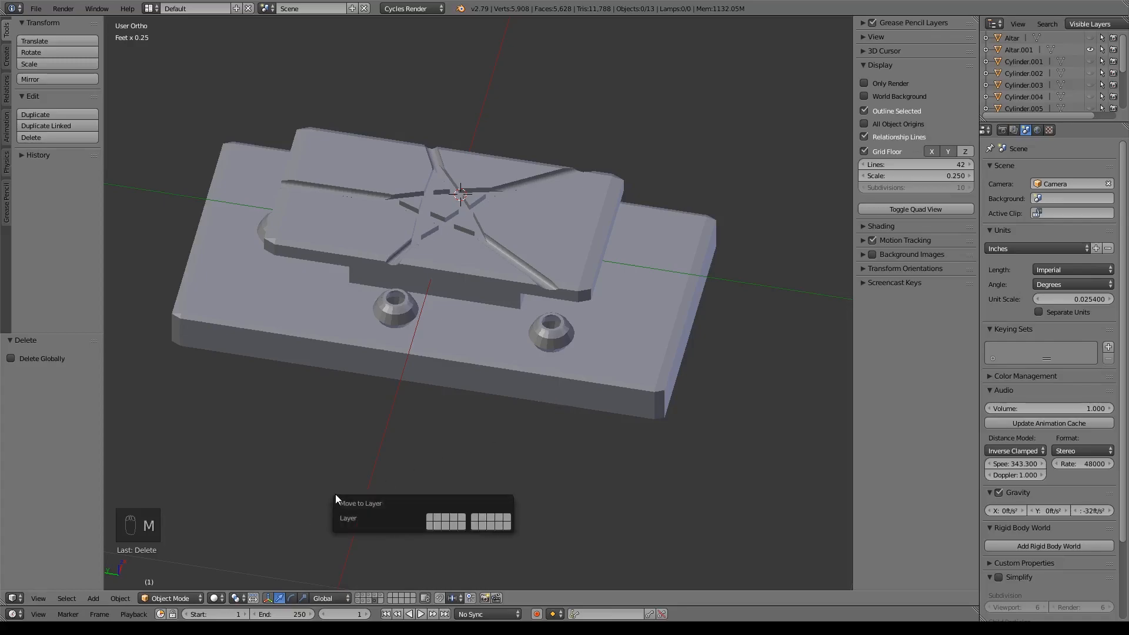
left_click(429, 521)
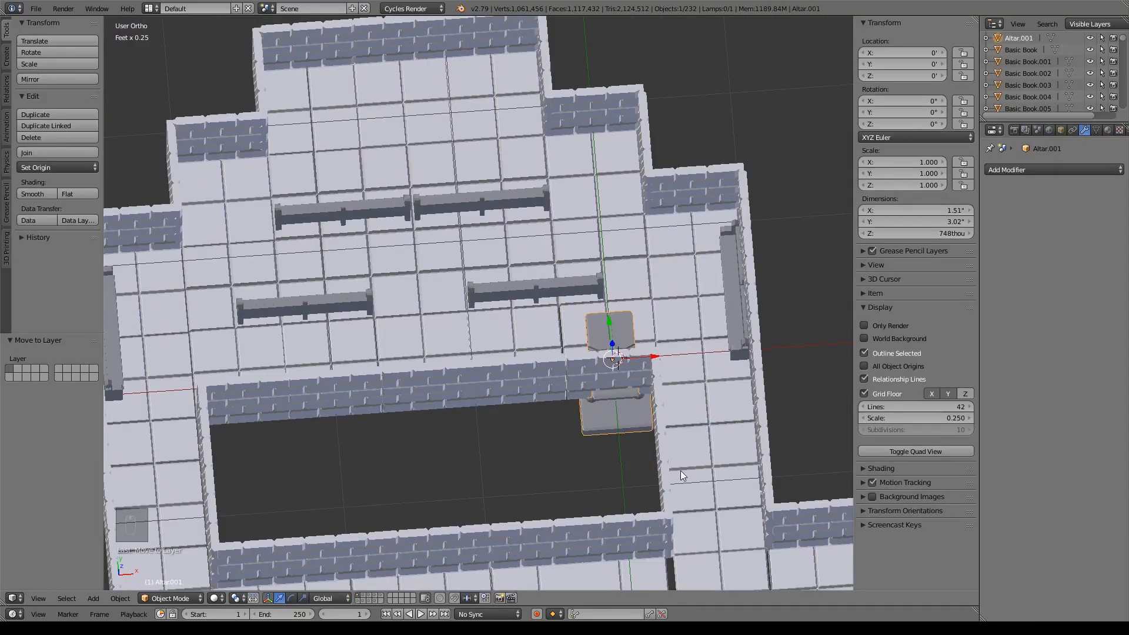
key("m")
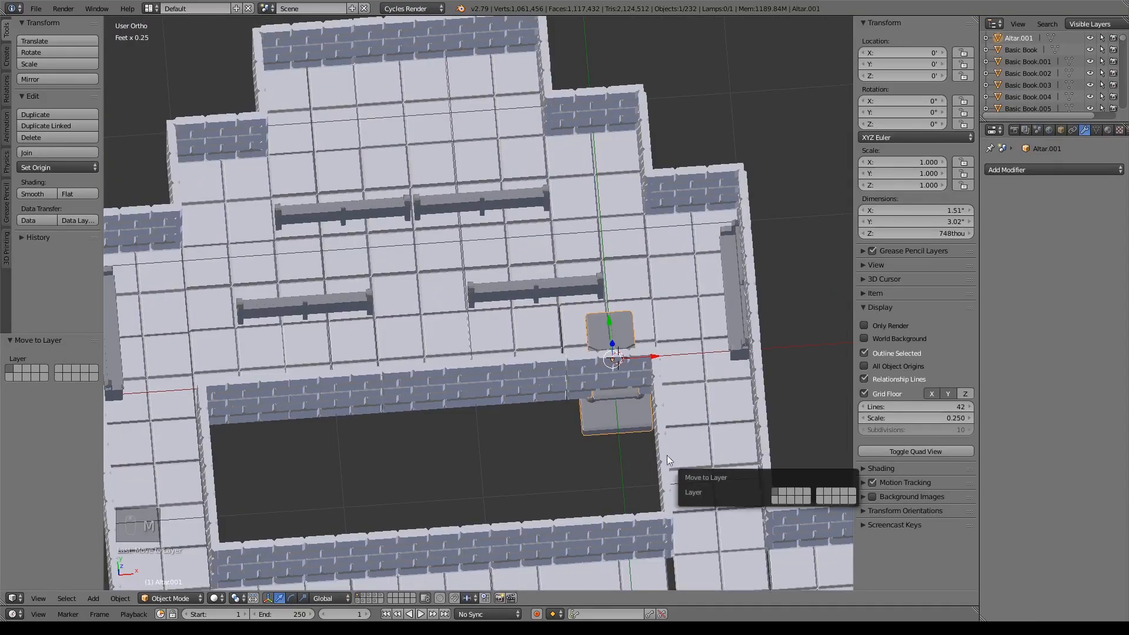
Move the altar into the alcove behind the benches, to about X -4.01 and Y 5.57 inches
key("g")
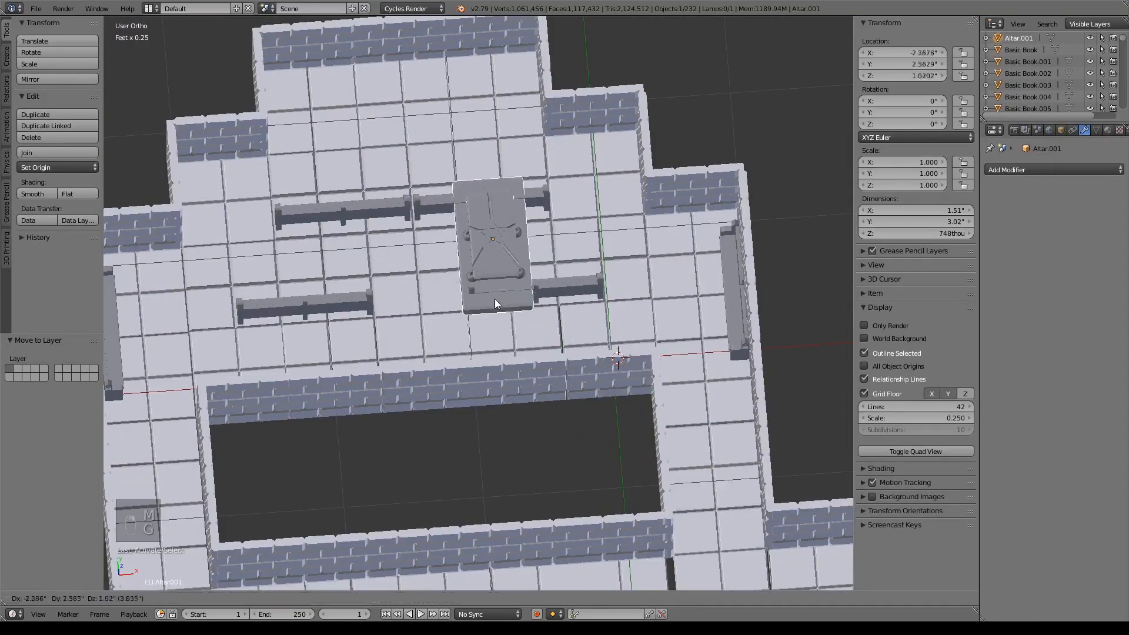
left_click(422, 180)
key("KP_7")
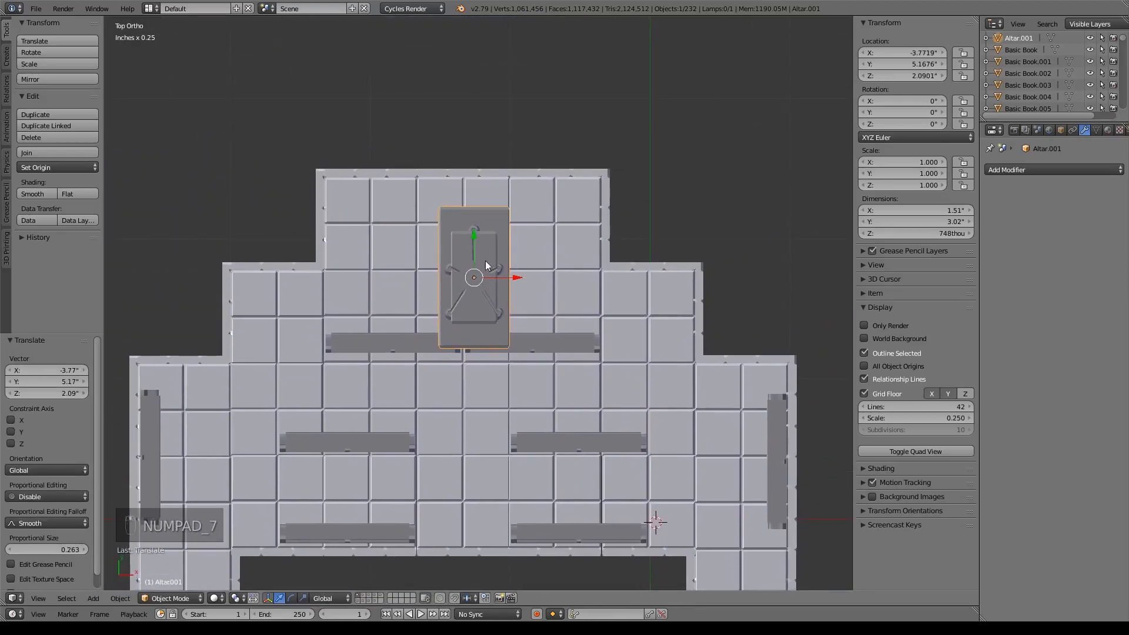
key("g")
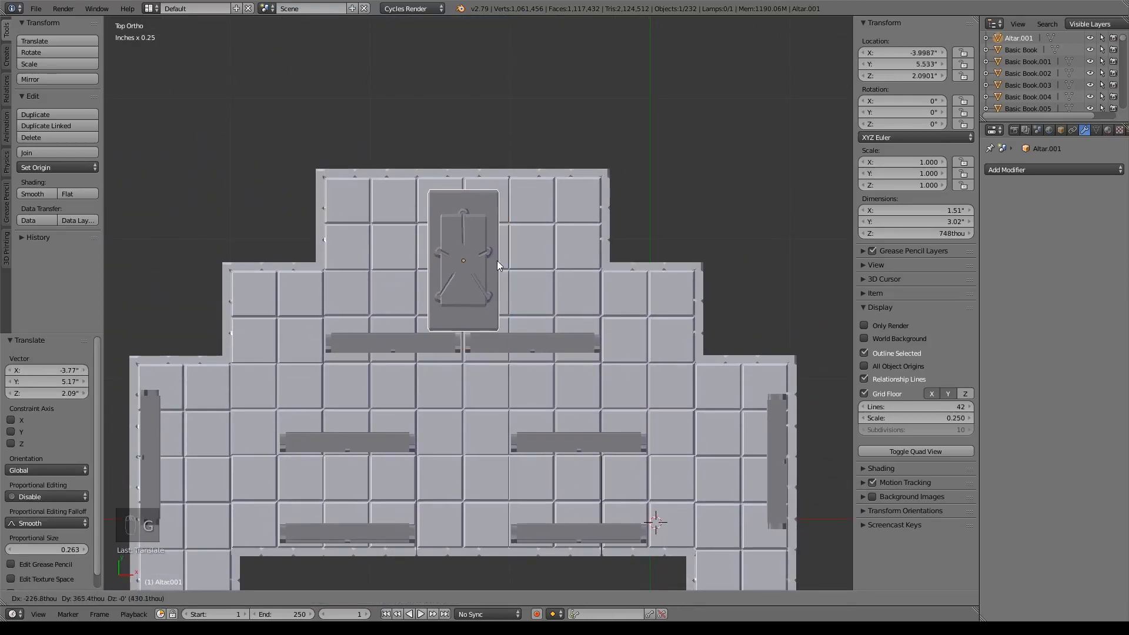
left_click(496, 258)
Lower the altar along Z toward the room's floor tiles, to about Z 444 thou
middle_click_drag(626, 291, 498, 194)
key("g")
key("z")
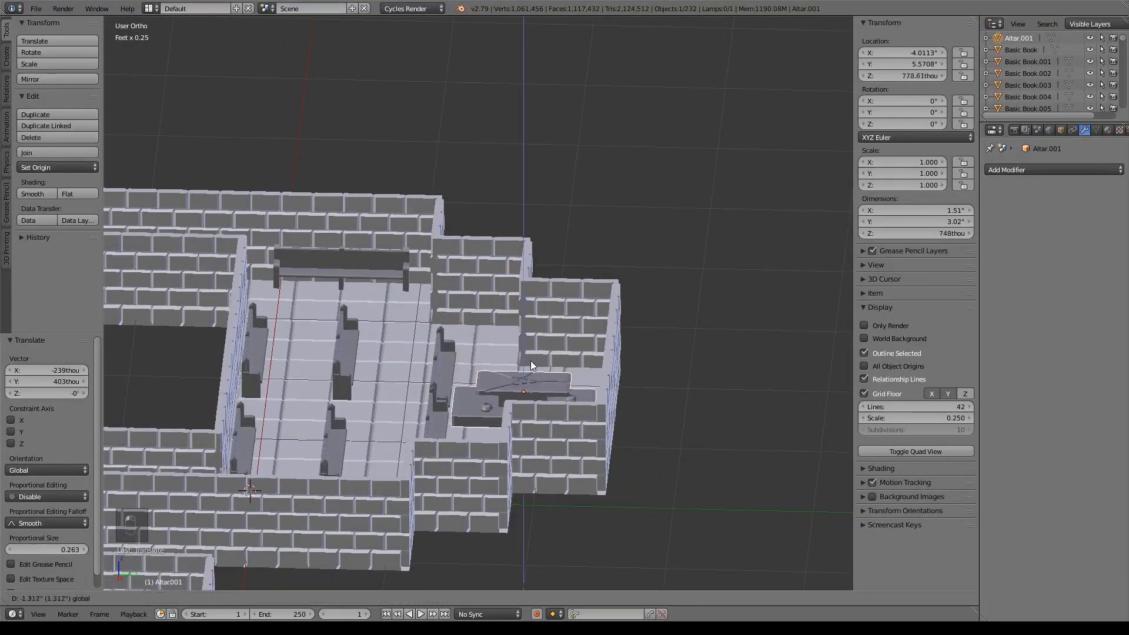
left_click(537, 372)
middle_click_drag(537, 372, 529, 428)
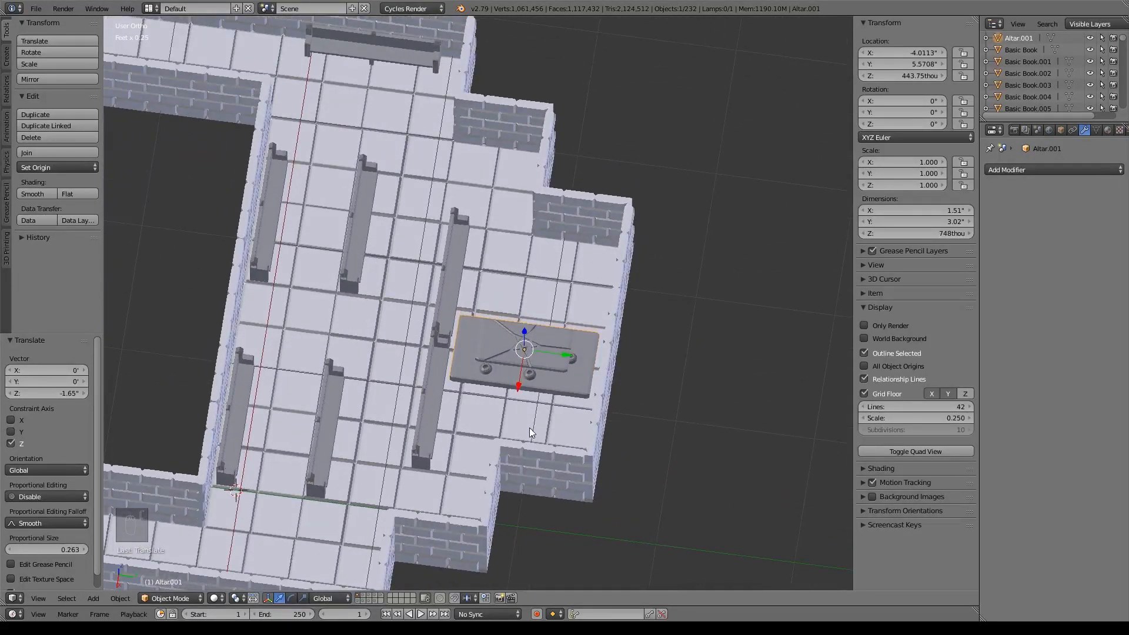
Show the scene as wireframe in the right side view and open the altar's mesh in Edit Mode
scroll(532, 435, "up", 4)
right_click(546, 477)
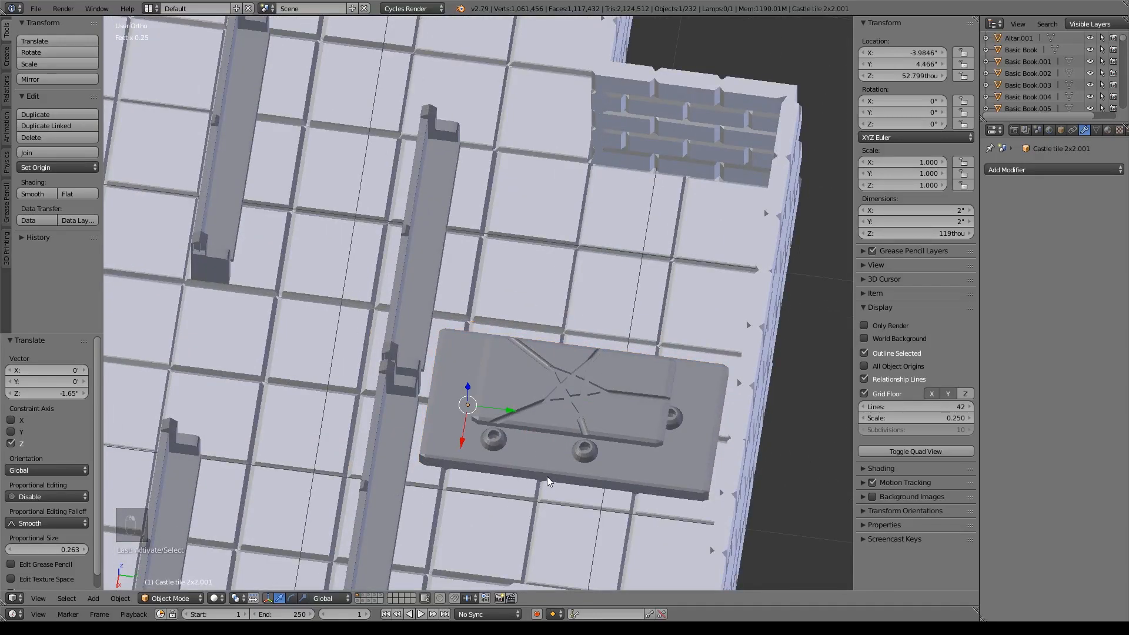
key("z")
key("KP_3")
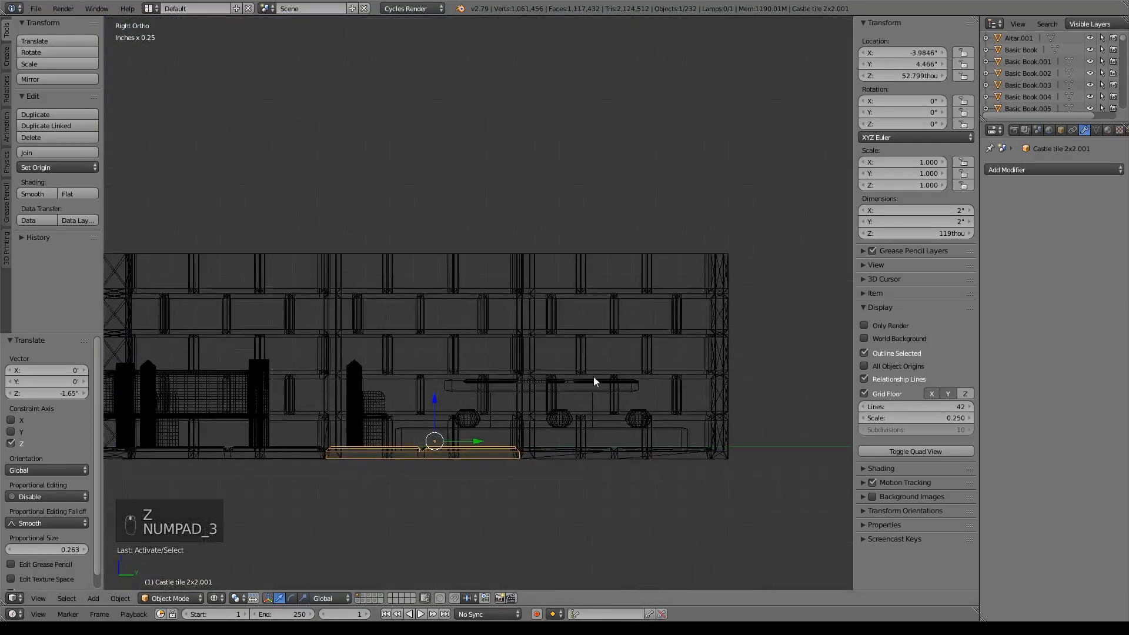
right_click(664, 356)
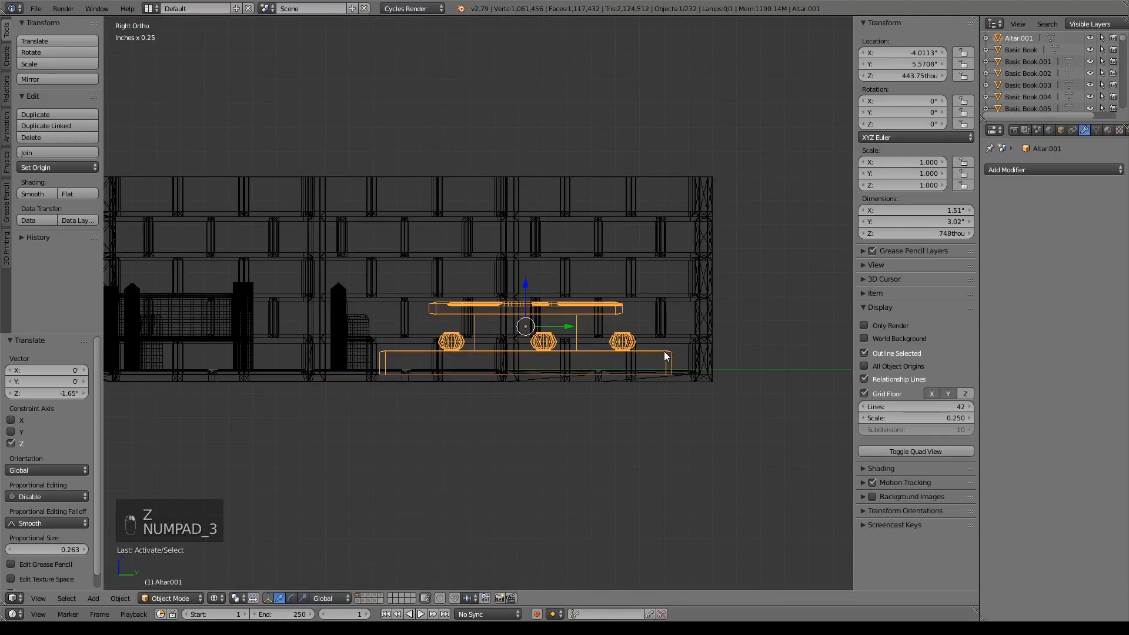
key("Tab")
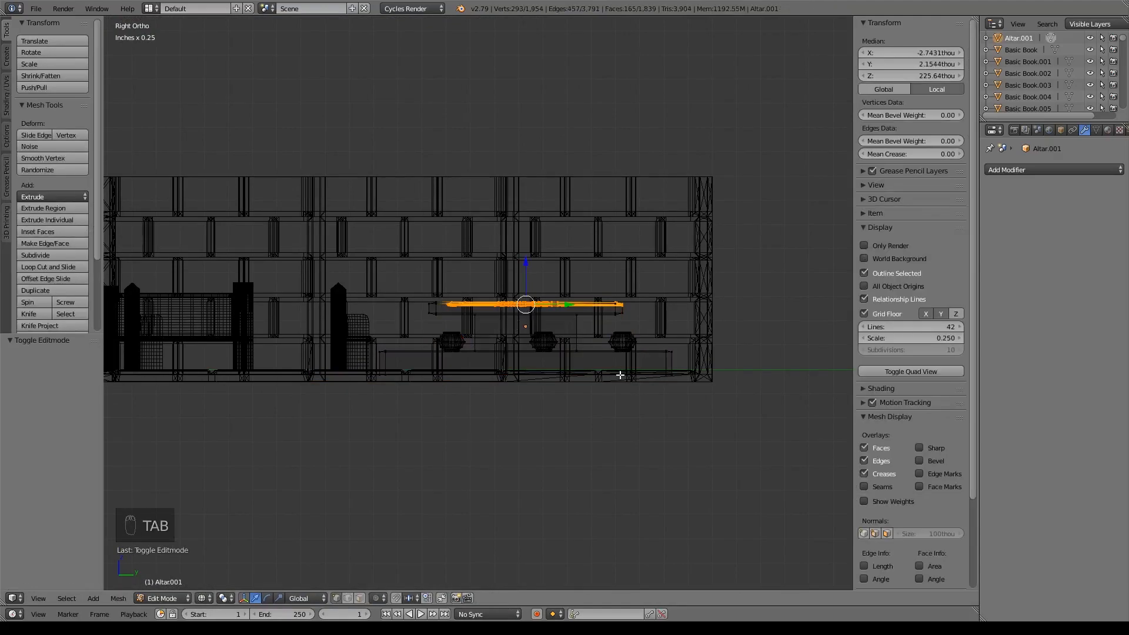
key("z")
middle_click_drag(614, 410, 579, 359, "shift")
key("z")
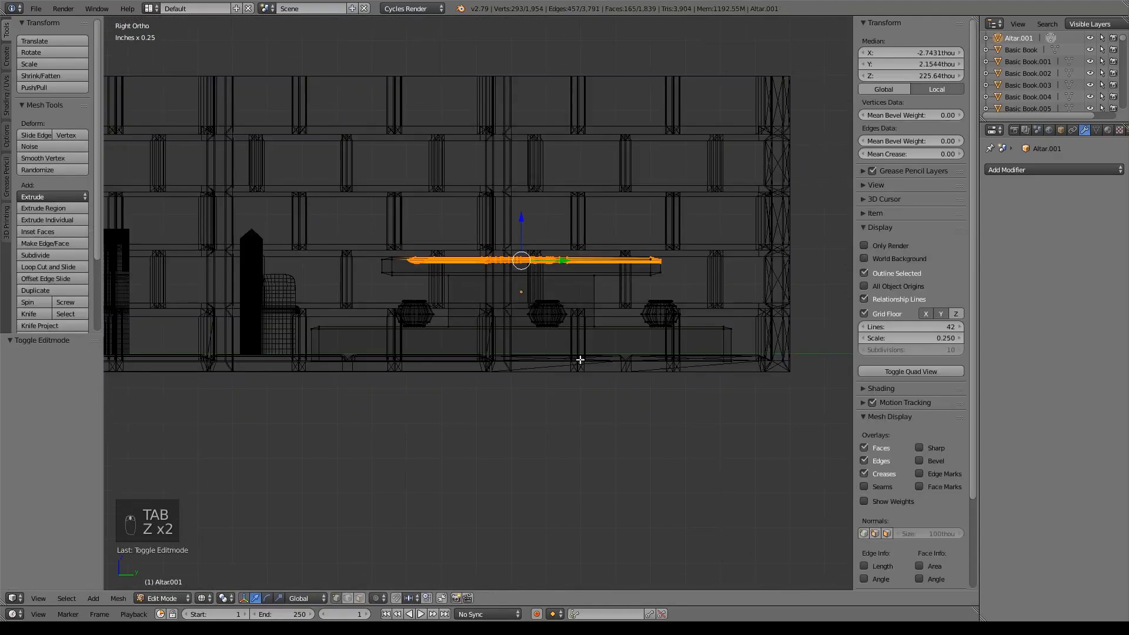
Extend the altar base's bottom vertices downward along Z until the altar is about 950 thou high, then return to Object Mode
key("a")
key("b")
left_click_drag(290, 353, 758, 412)
key("g")
key("z")
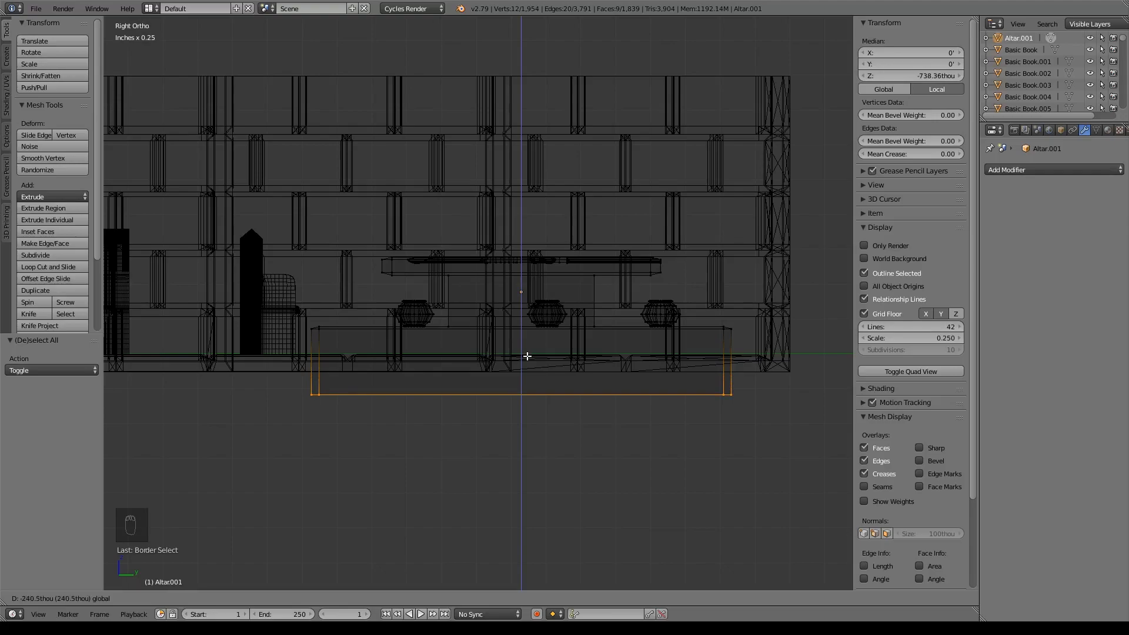
left_click(528, 350)
key("Tab")
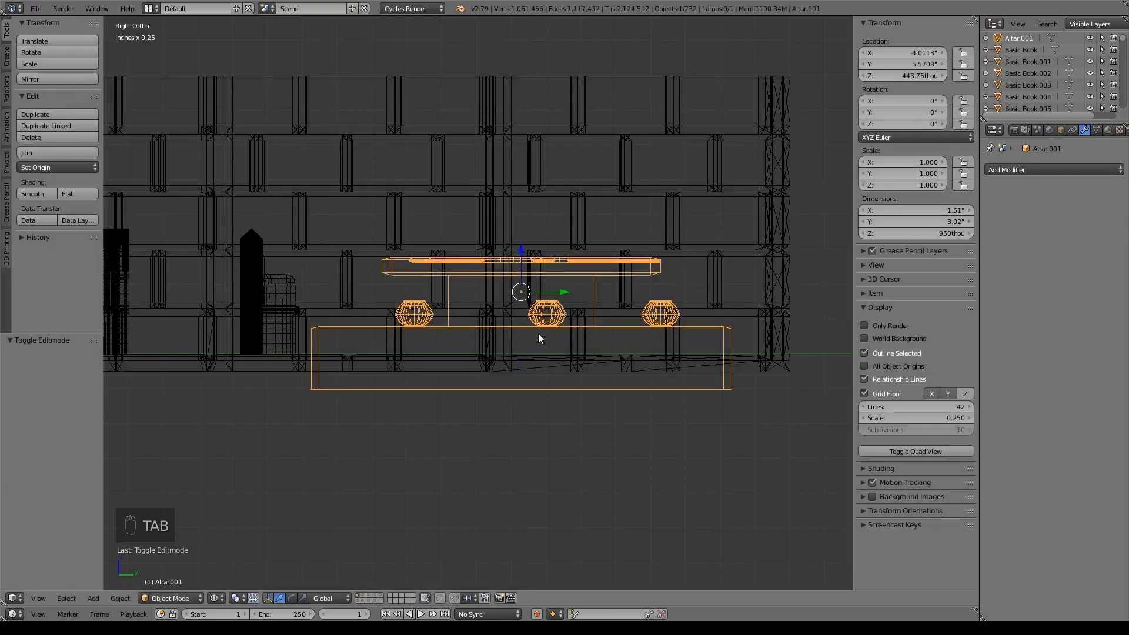
Raise the altar to about Z 705 thou so it rests on the floor tiles, and restore solid shading
key("g")
key("z")
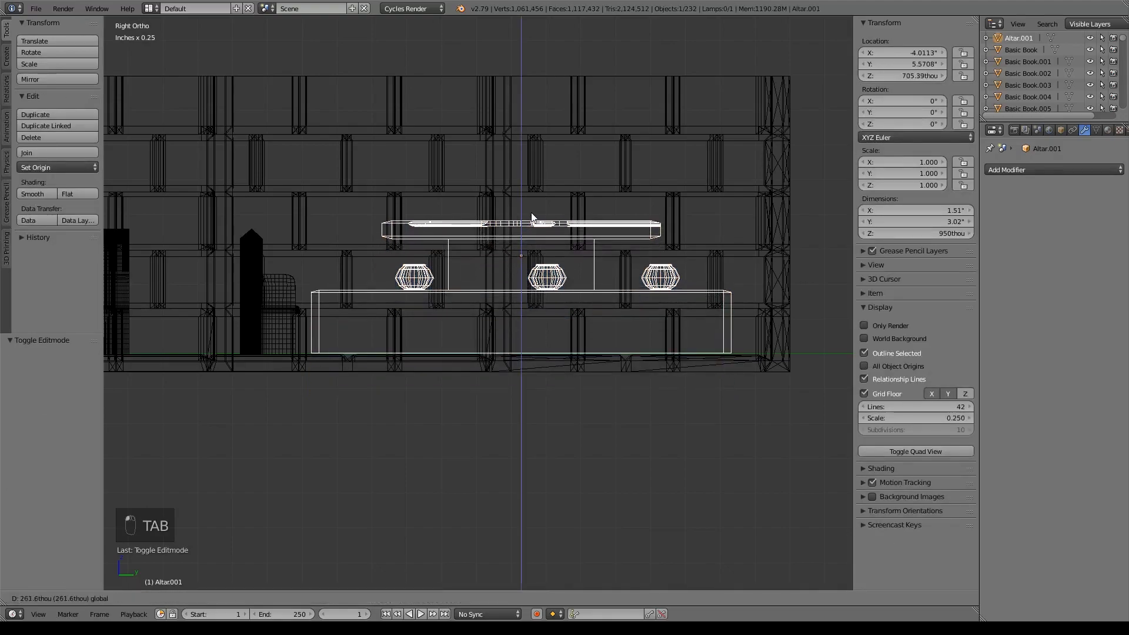
left_click(532, 217)
middle_click_drag(532, 217, 594, 313)
key("z")
scroll(594, 314, "down", 3)
middle_click_drag(604, 359, 659, 287, "shift")
scroll(617, 352, "down", 4)
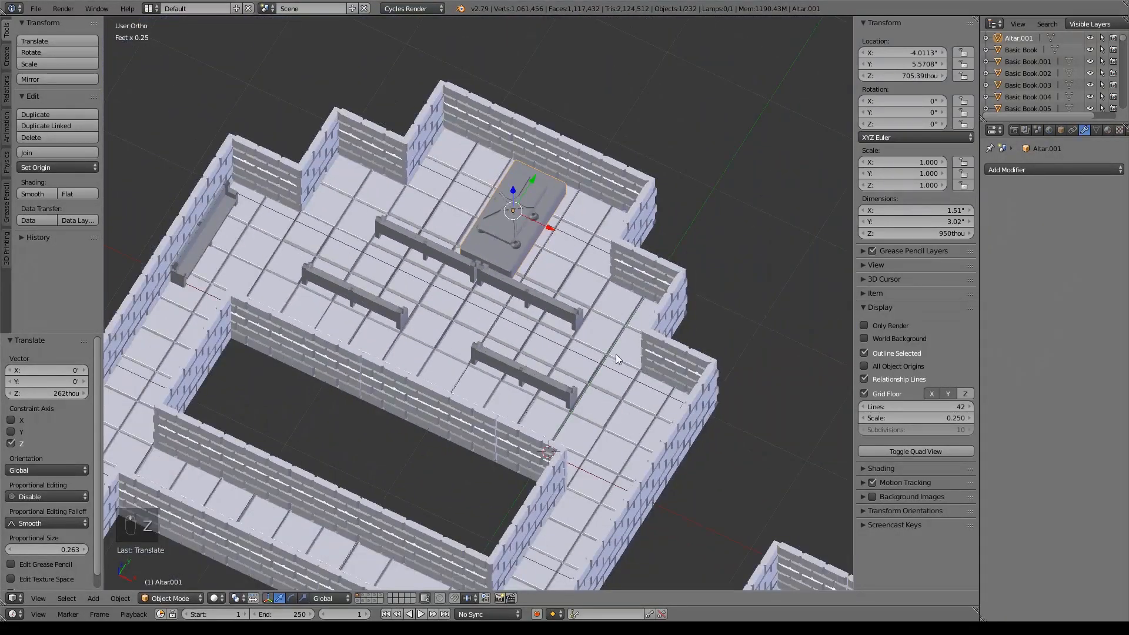
middle_click_drag(616, 353, 622, 305, "shift")
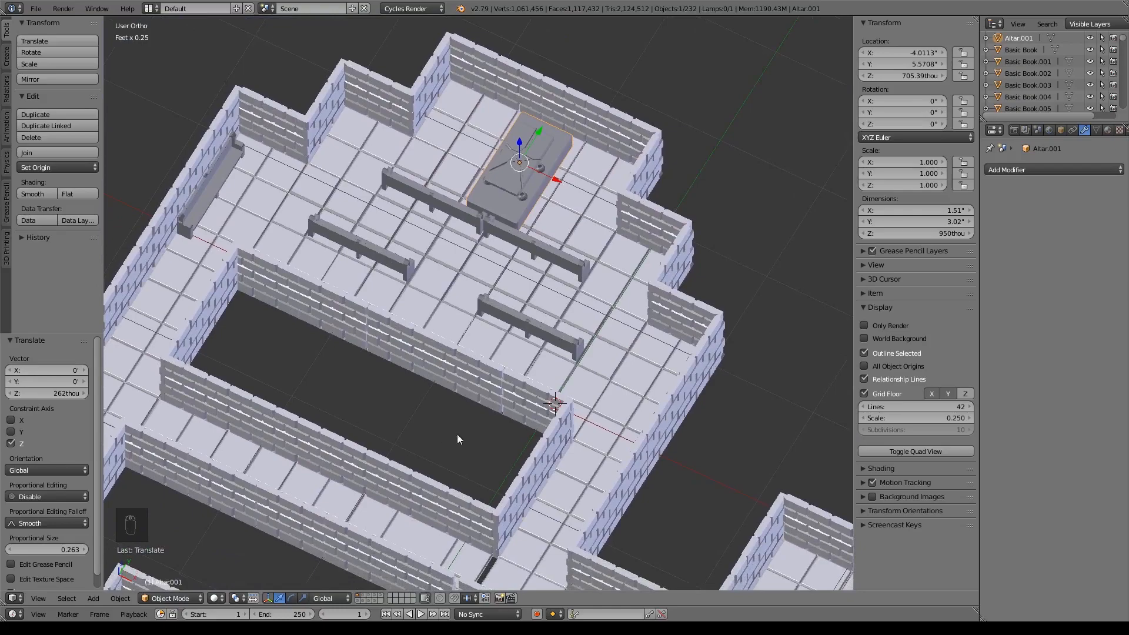
middle_click_drag(517, 450, 577, 338, "shift")
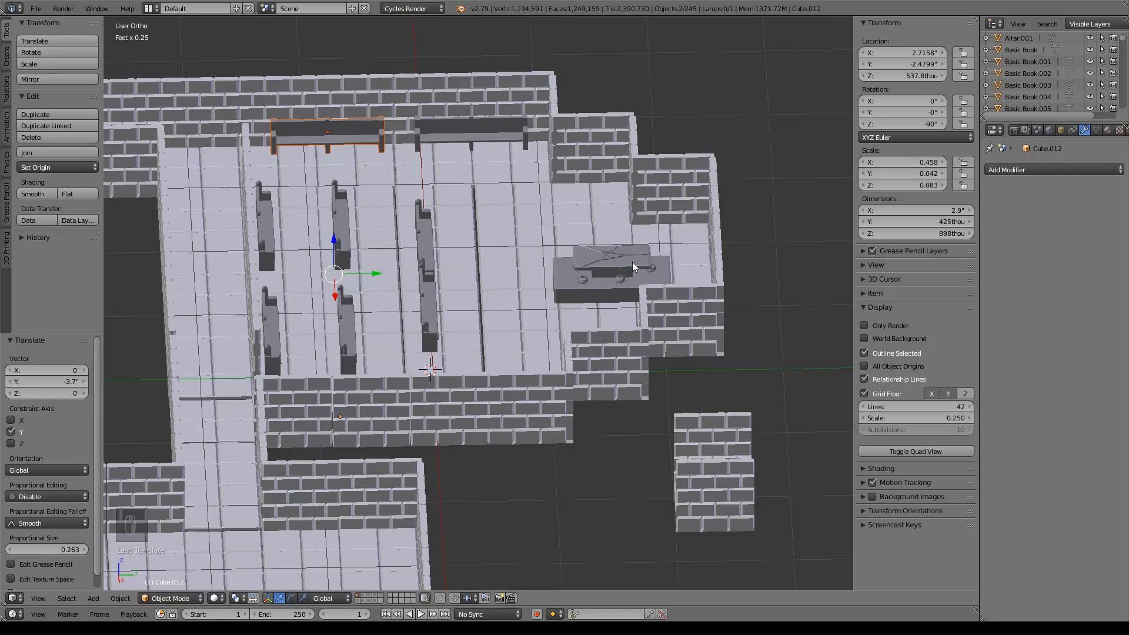
Scale the altar along Y to about 0.917 and shift it to about Y 4.82 inches
scroll(632, 261, "up", 4)
middle_click_drag(628, 242, 438, 306, "shift")
middle_click_drag(438, 306, 579, 334)
right_click(579, 334)
key("KP_7")
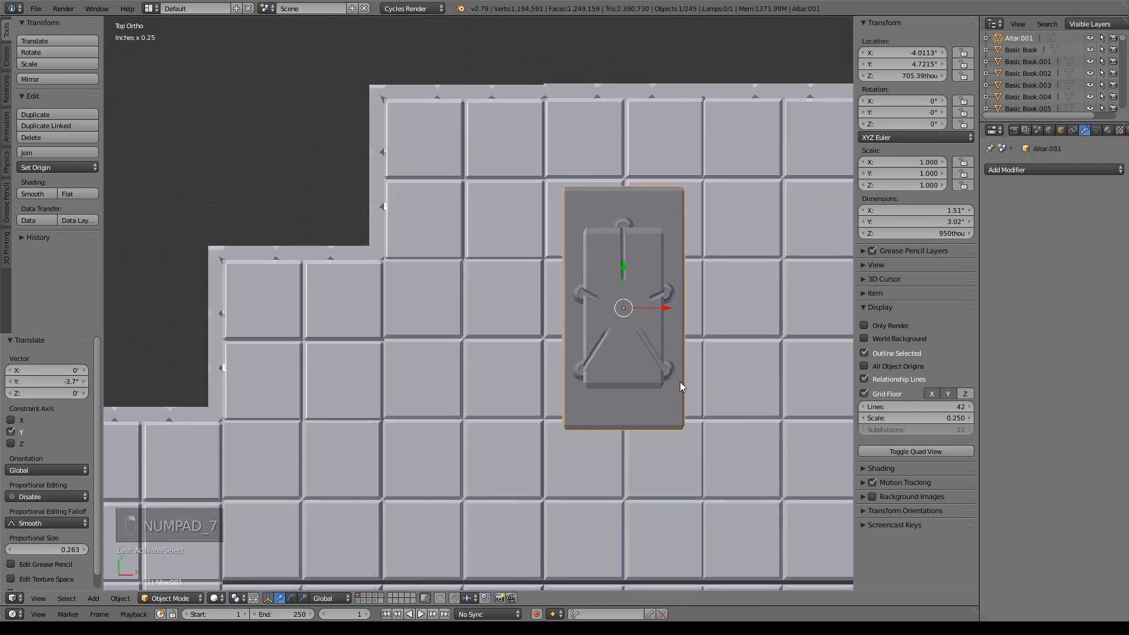
middle_click_drag(679, 382, 651, 390, "shift")
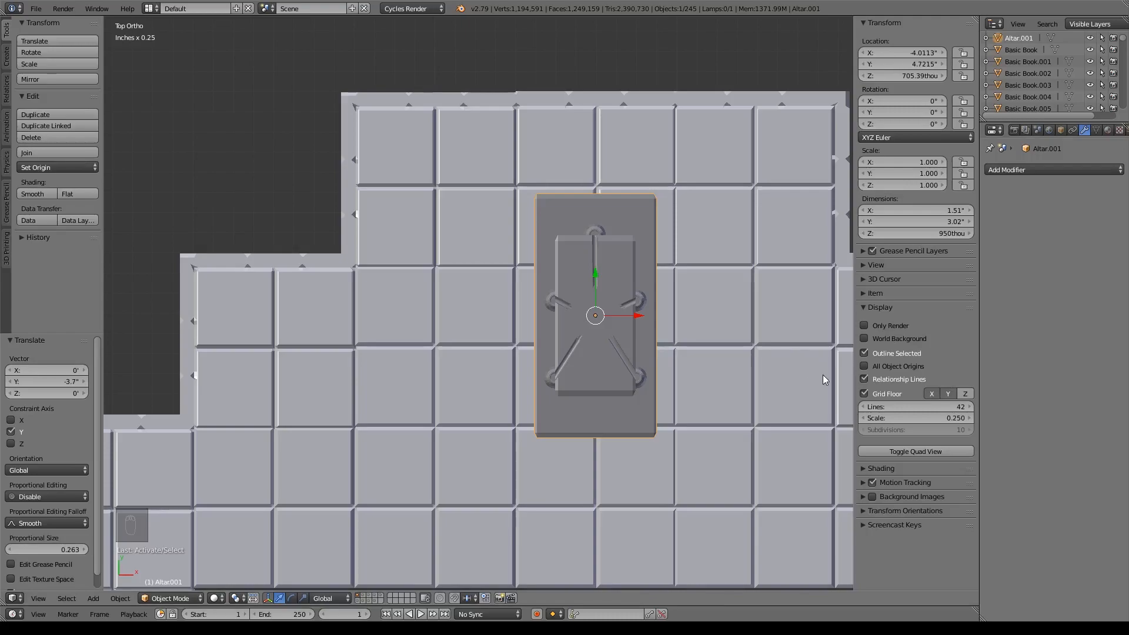
key("s")
key("y")
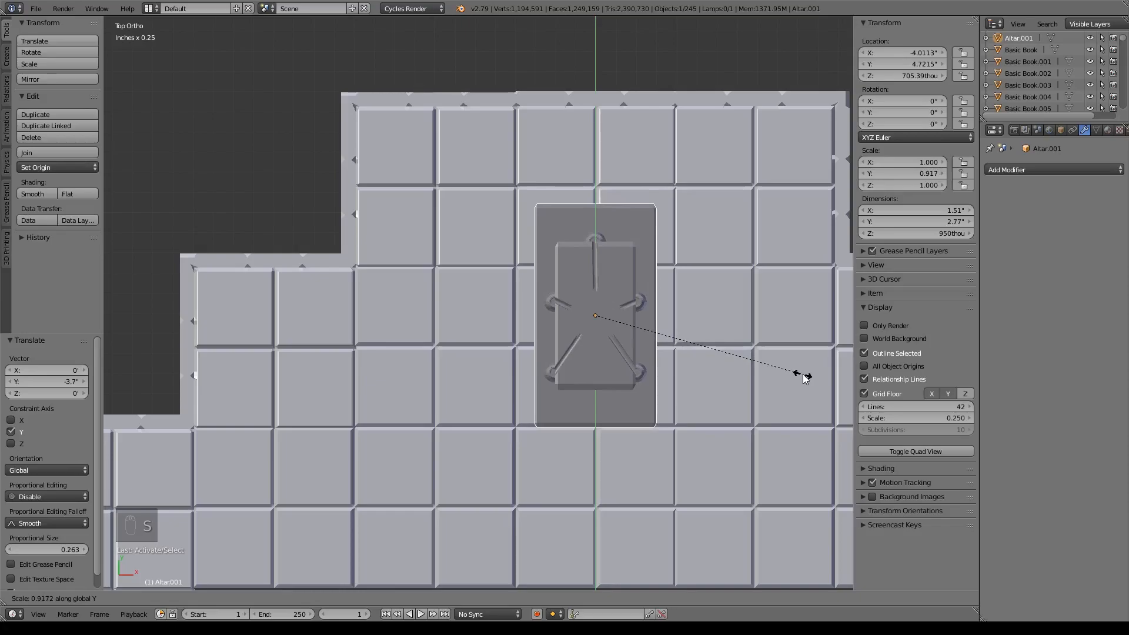
left_click(803, 374)
left_click_drag(594, 267, 595, 263)
key("z")
key("z")
Raise the altar slightly along Z to about 719 thou above the floor tiles
mouse_move(735, 364)
middle_mouse_down()
mouse_move(673, 297)
mouse_move(618, 276)
mouse_move(644, 284)
mouse_move(622, 304)
mouse_move(569, 320)
mouse_move(619, 316)
mouse_move(635, 334)
mouse_move(724, 273)
middle_mouse_up()
scroll(634, 334, "down", 4)
middle_click_drag(631, 307, 533, 282)
scroll(547, 297, "up", 4)
middle_click_drag(635, 257, 602, 330, "shift")
scroll(552, 343, "up", 3)
middle_click_drag(661, 269, 522, 344, "shift")
scroll(523, 343, "up", 2)
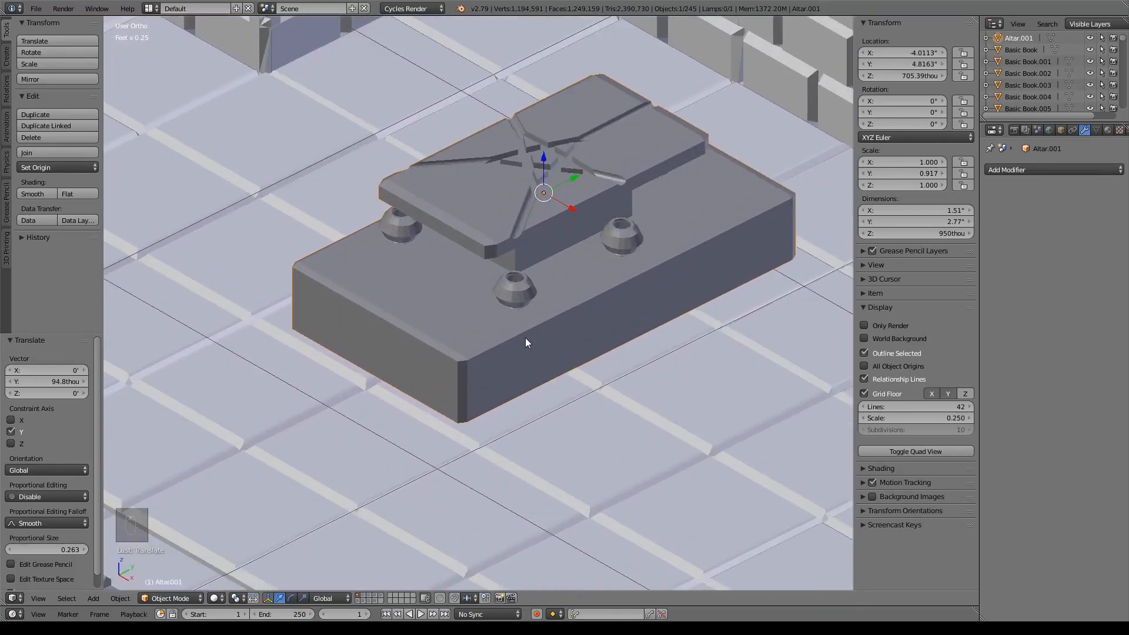
middle_click_drag(614, 280, 569, 317, "shift")
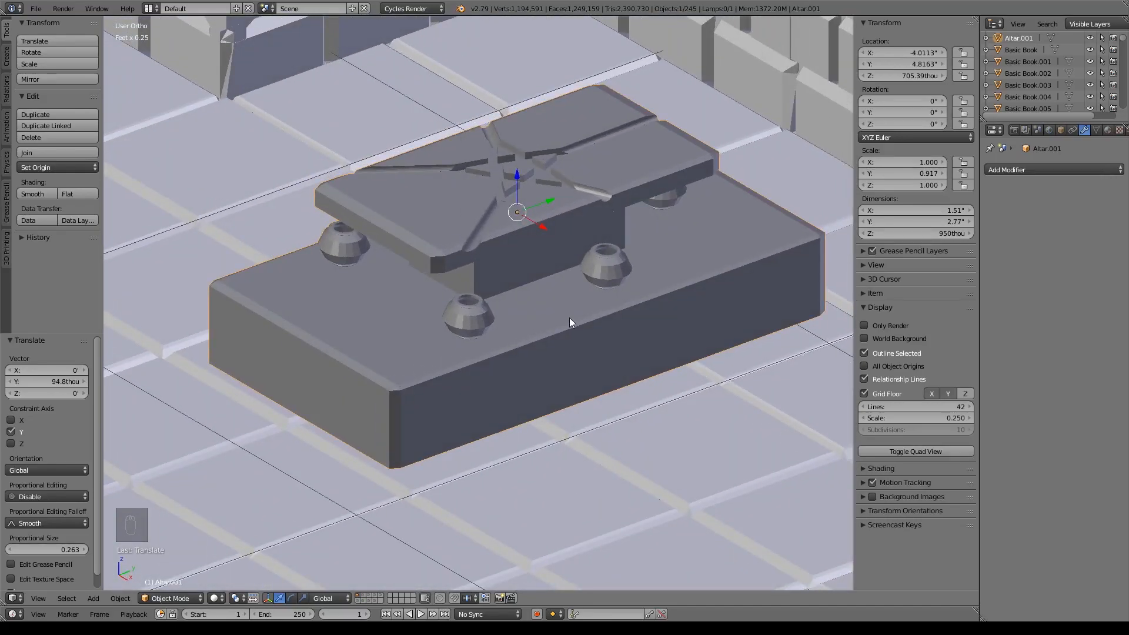
left_click_drag(516, 170, 516, 168)
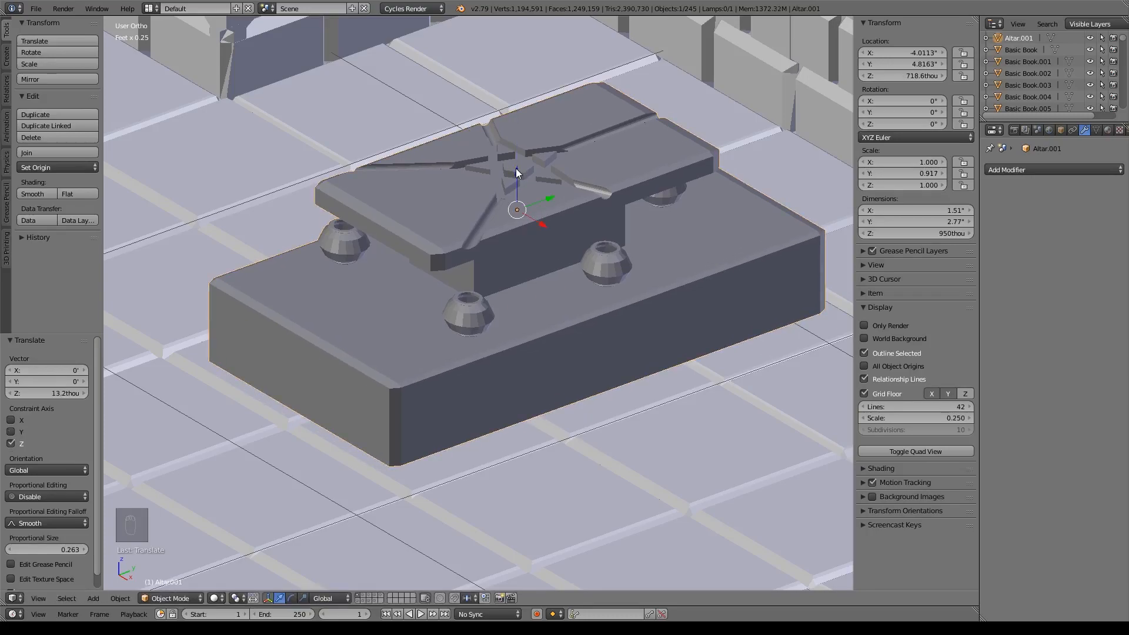